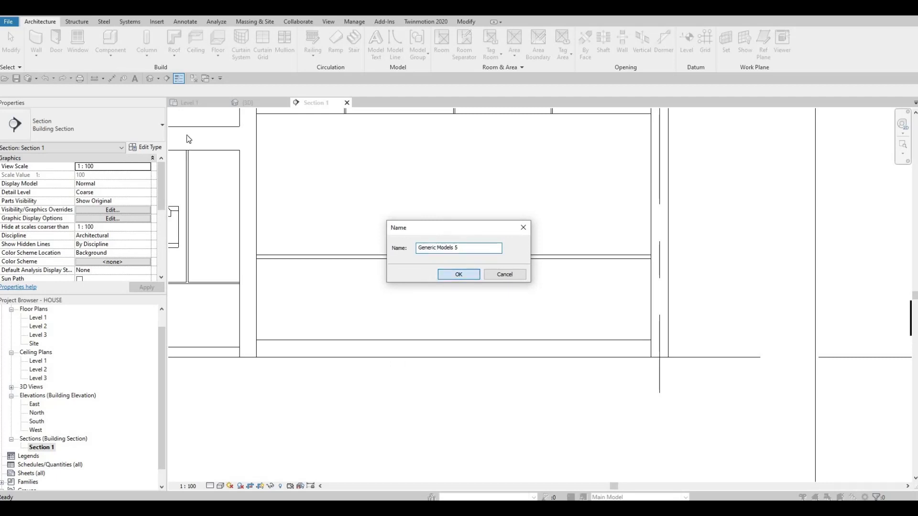
# Step: Create an in-place model named Generic Models 5 and start a solid extrusion on a picked plane of the kitchen cabinet
pyautogui.click(459, 274)
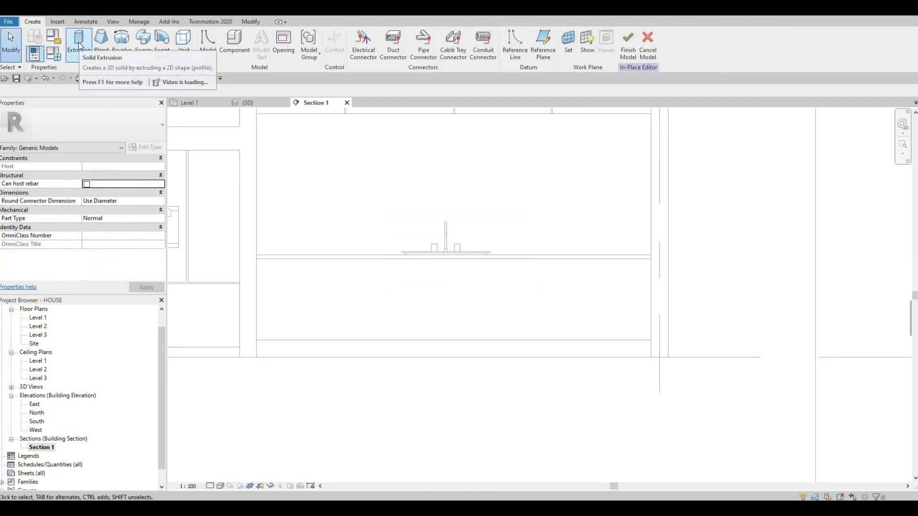
pyautogui.click(79, 46)
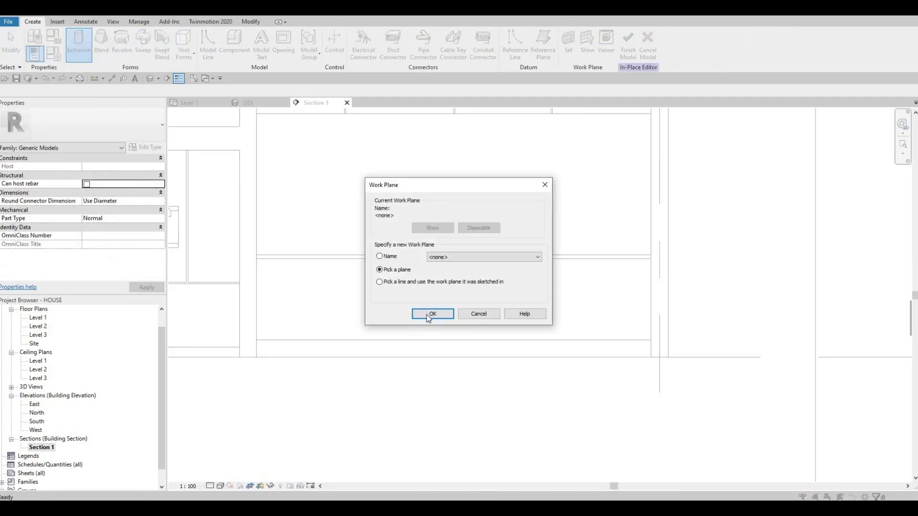
pyautogui.press('Return')
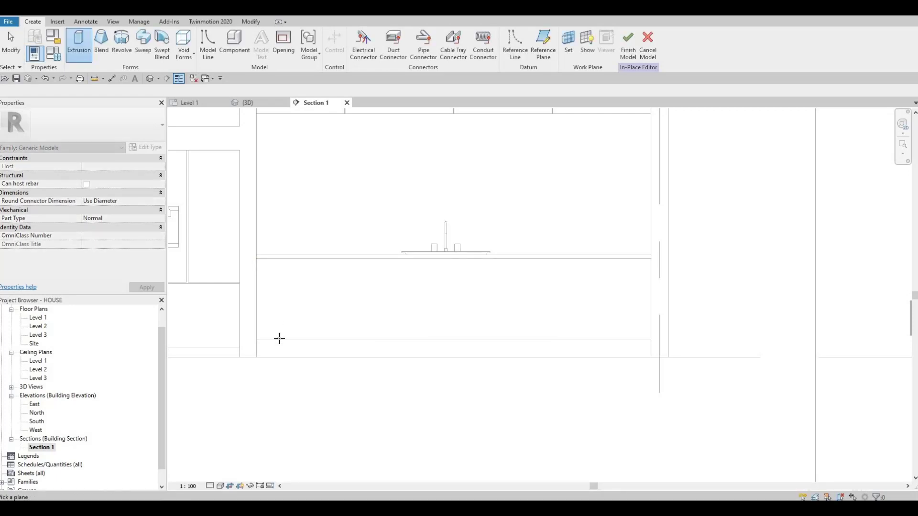
pyautogui.click(256, 127)
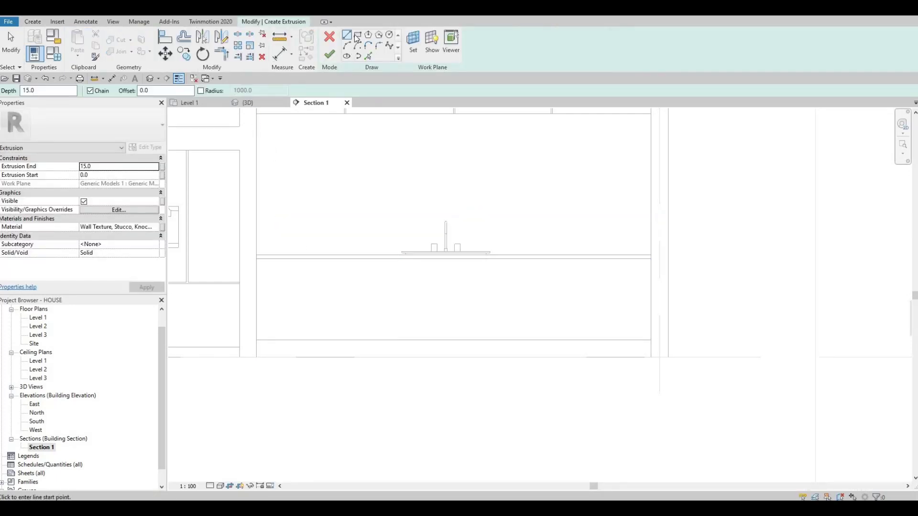
# Step: Sketch a 700 mm high rectangle over the full cabinet front, from the countertop's underside down to the plinth
pyautogui.click(358, 36)
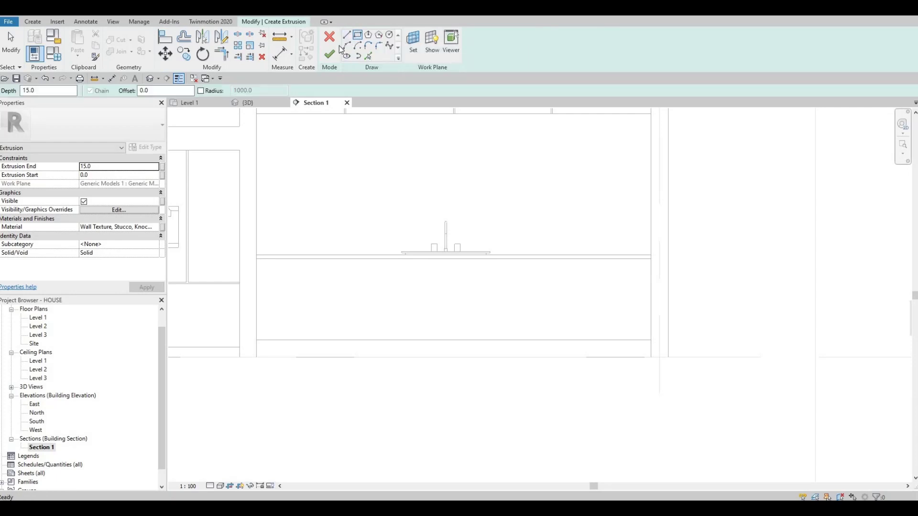
pyautogui.click(259, 260)
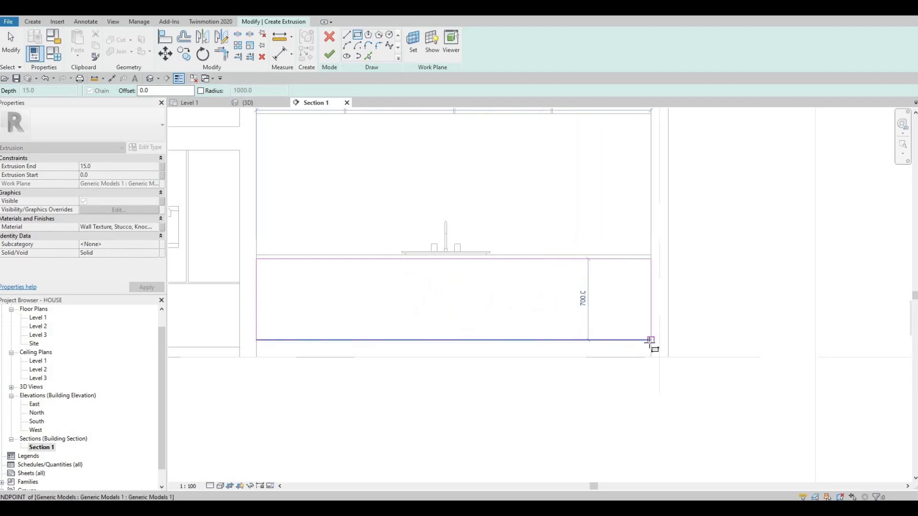
pyautogui.click(565, 331)
pyautogui.press('Escape')
pyautogui.press('Escape')
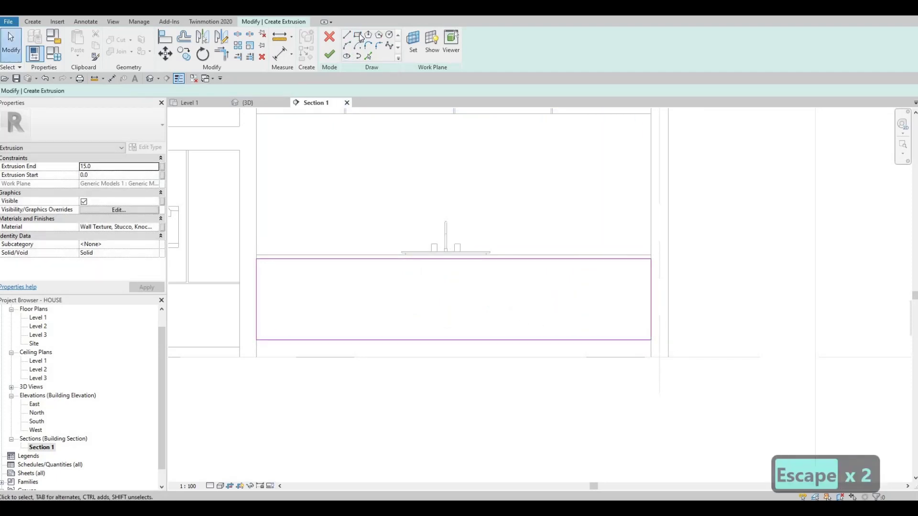
# Step: Sketch a narrow vertical rectangle about 19 mm wide and 700 mm high below the sink, spanning the cabinet outline's full height
pyautogui.click(358, 35)
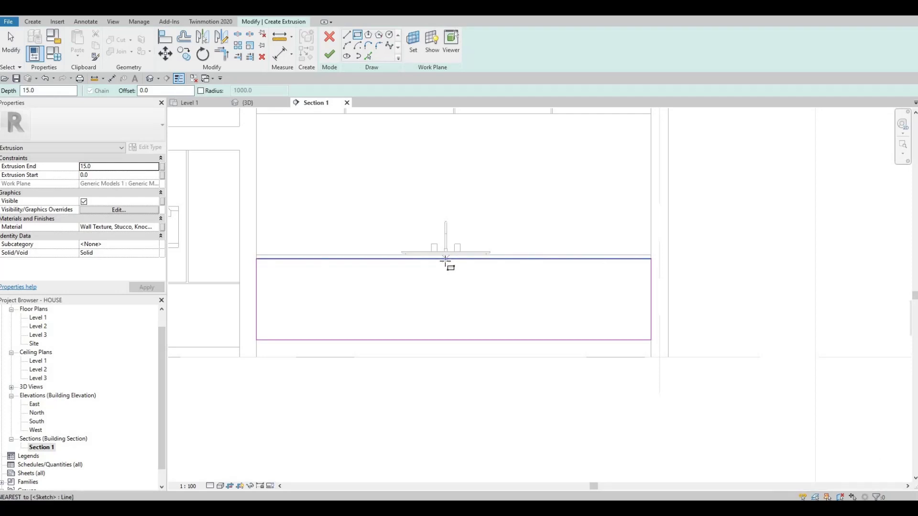
pyautogui.scroll(2, 445, 262)
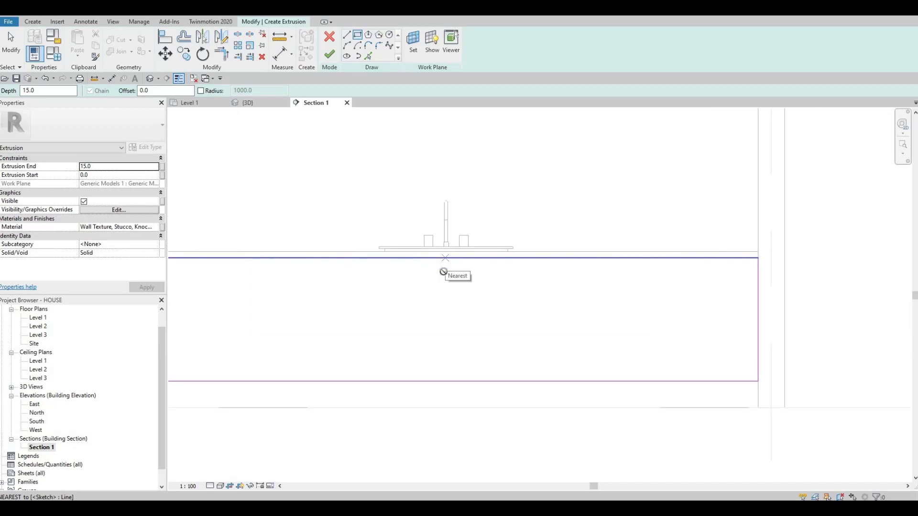
pyautogui.click(443, 272)
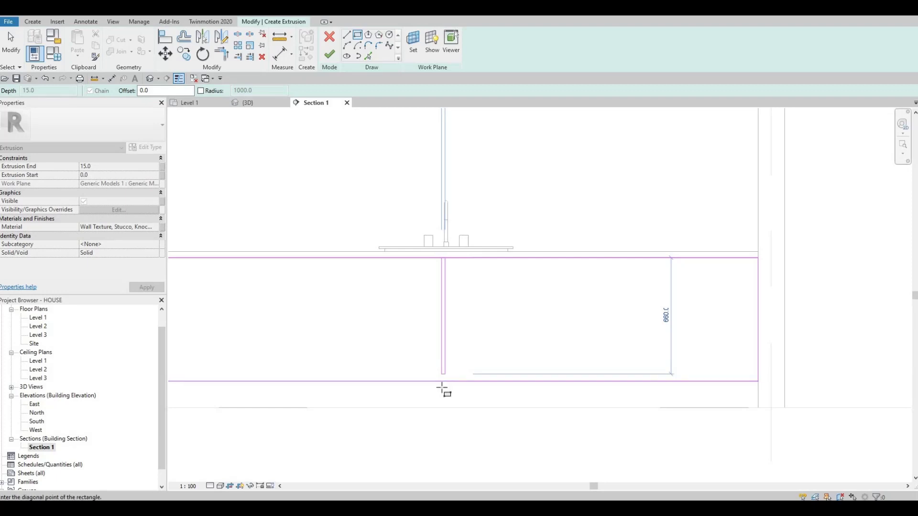
pyautogui.click(443, 381)
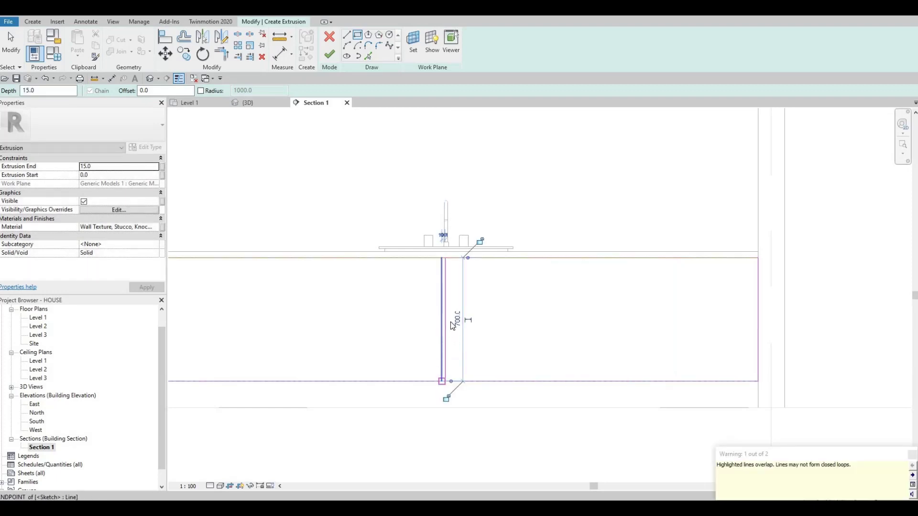
pyautogui.press('Escape')
pyautogui.press('Escape')
pyautogui.press('Escape')
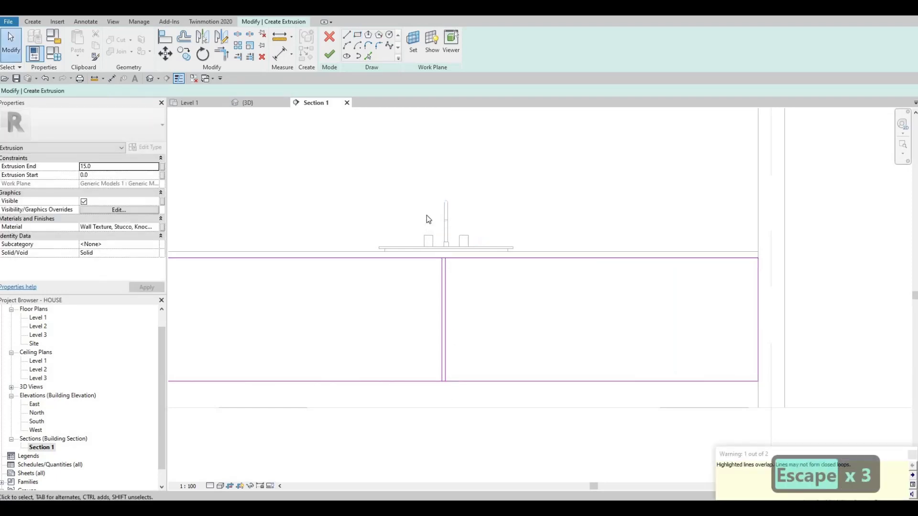
# Step: Nudge the narrow vertical strip two increments to the right, closer to the faucet's centreline
pyautogui.moveTo(426, 215); pyautogui.dragTo(469, 403)
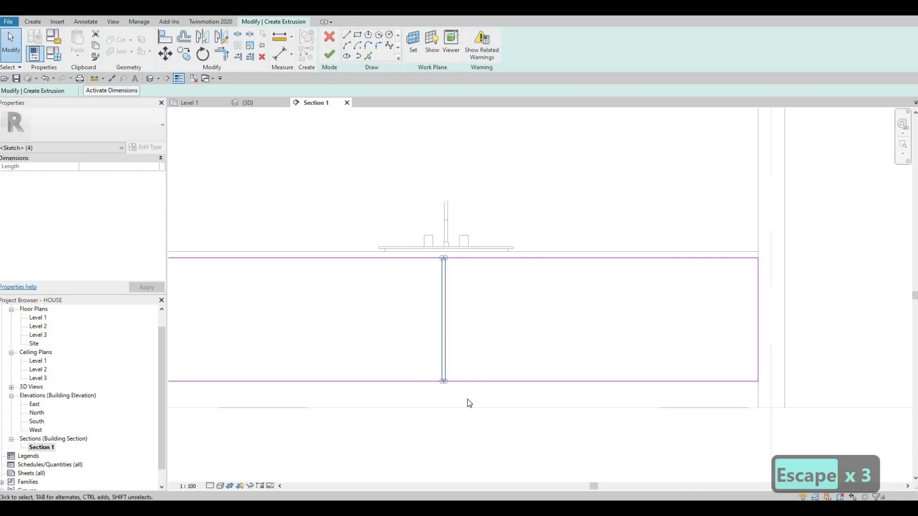
pyautogui.press('Right')
pyautogui.press('Right')
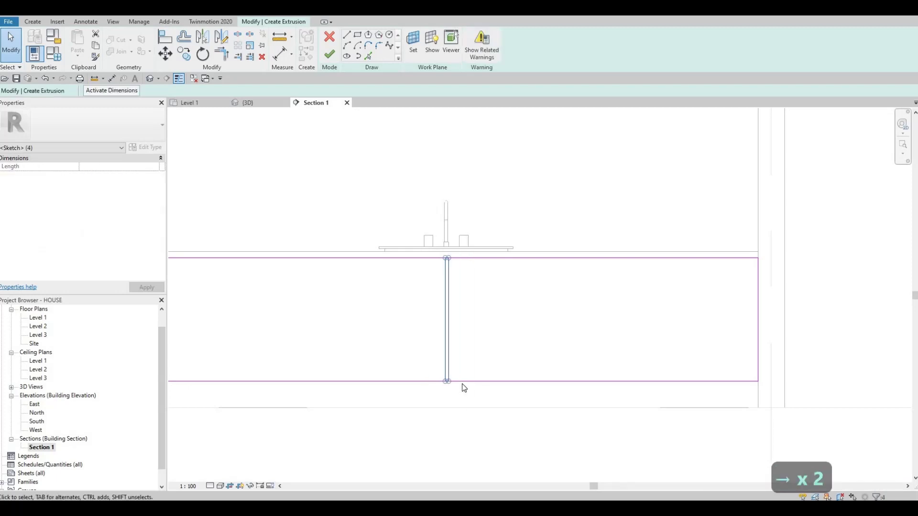
pyautogui.press('Escape')
# Step: Set the width of the vertical strip below the sink to 10 mm
pyautogui.scroll(2, 452, 249)
pyautogui.scroll(1, 448, 237)
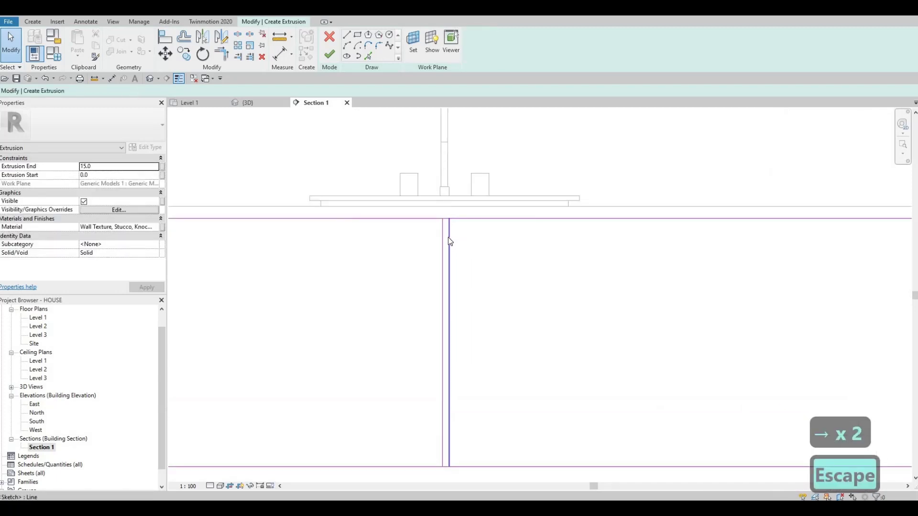
pyautogui.click(448, 447)
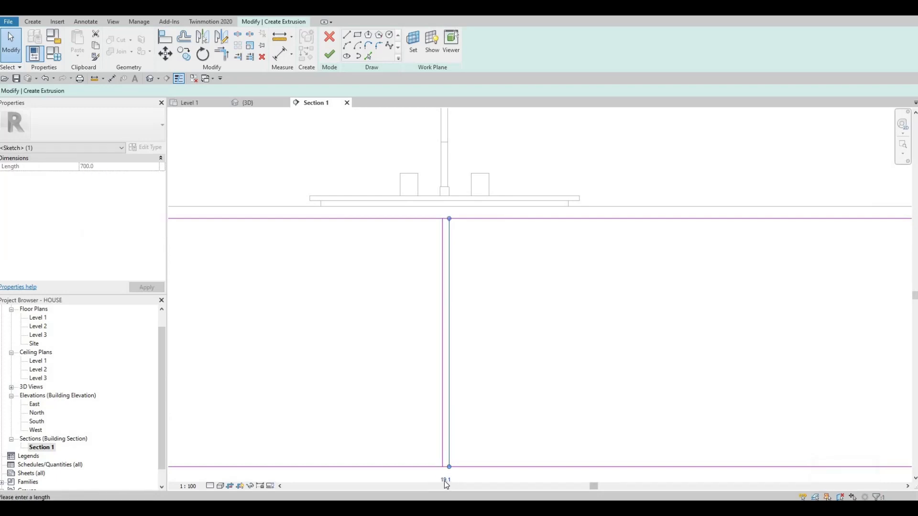
pyautogui.moveTo(440, 398); pyautogui.dragTo(439, 311, button='middle')
pyautogui.click(439, 399)
pyautogui.write('10')
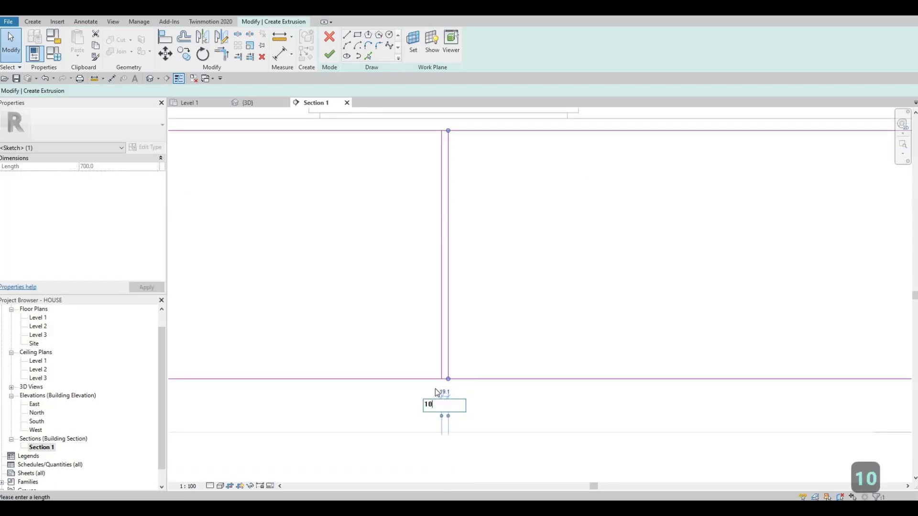
pyautogui.press('Return')
pyautogui.scroll(-2, 459, 309)
pyautogui.scroll(-2, 460, 308)
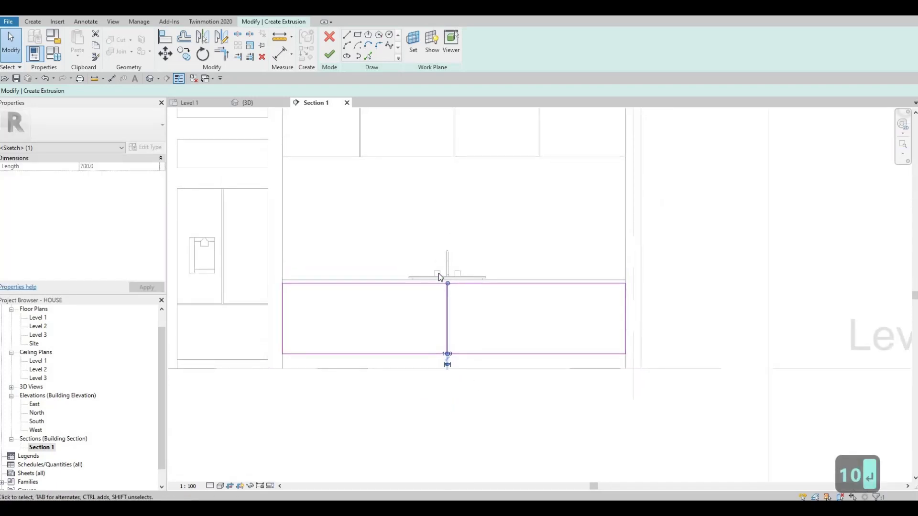
pyautogui.scroll(4, 441, 273)
pyautogui.press('Escape')
pyautogui.press('Escape')
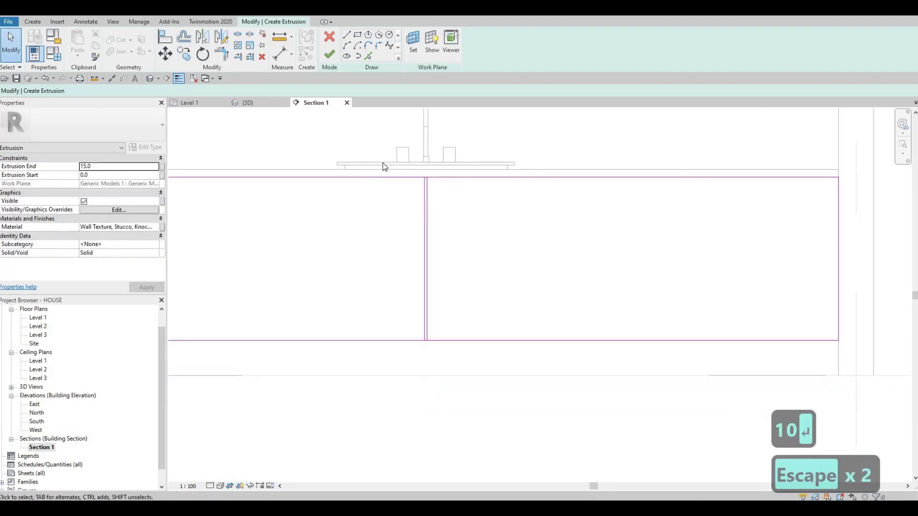
# Step: Copy the 10 mm strip with Multiple enabled, placing one copy 1280 mm to its right and another midway between them
pyautogui.moveTo(376, 146)
pyautogui.mouseDown()
pyautogui.moveTo(462, 271)
pyautogui.moveTo(500, 389)
pyautogui.mouseUp()
pyautogui.click(181, 55)
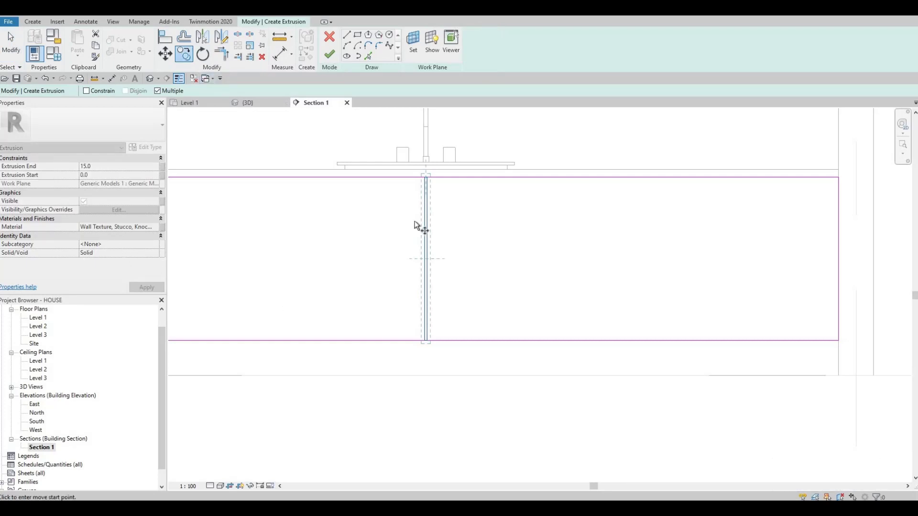
pyautogui.click(460, 244)
pyautogui.moveTo(669, 248); pyautogui.dragTo(570, 259, button='middle')
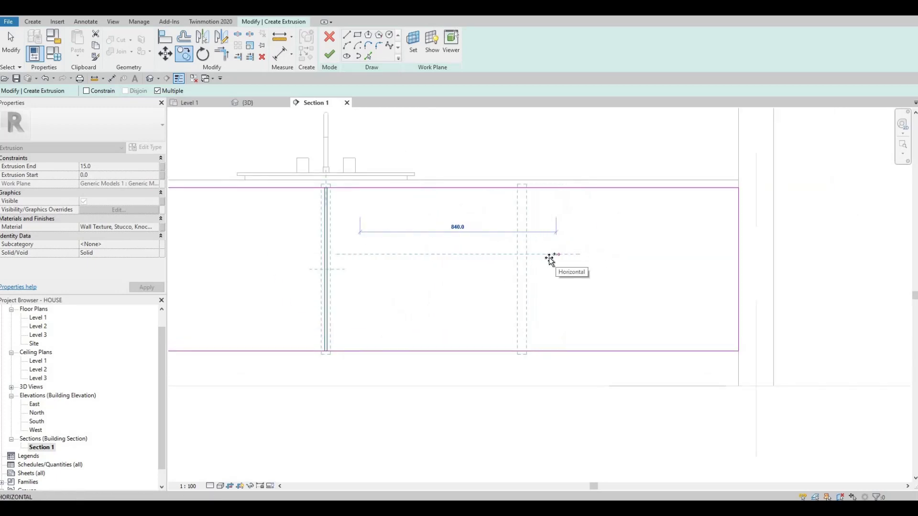
pyautogui.scroll(-2, 549, 258)
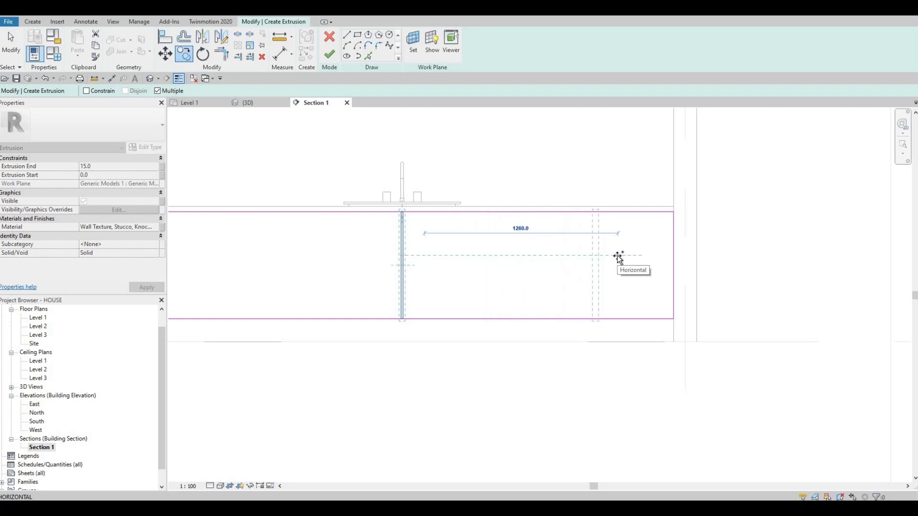
pyautogui.scroll(-2, 618, 257)
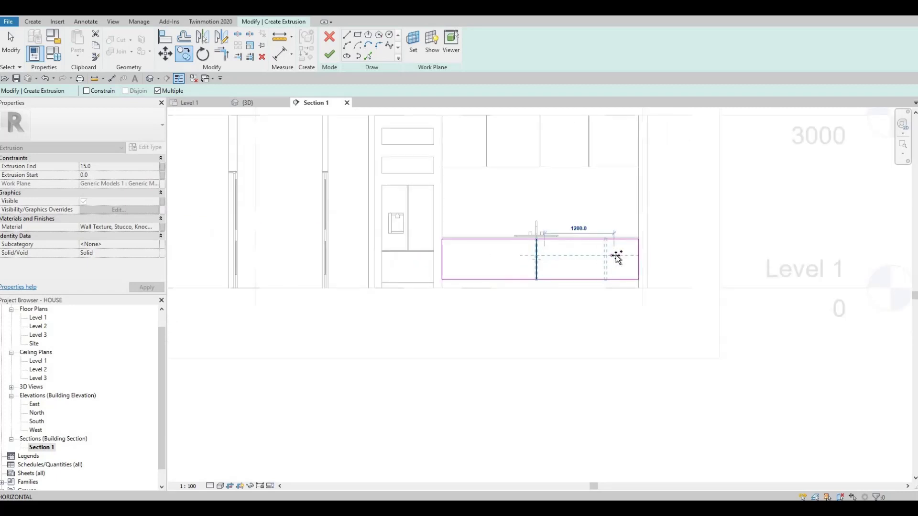
pyautogui.scroll(3, 616, 257)
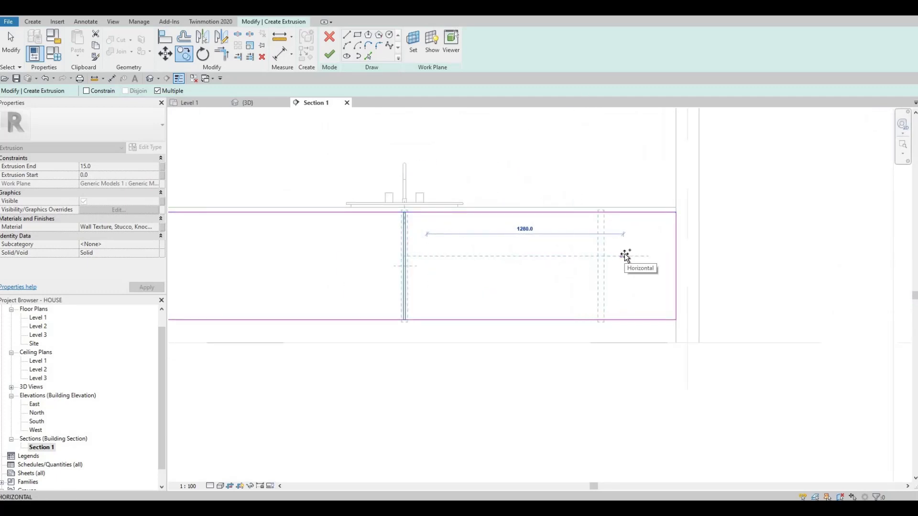
pyautogui.click(582, 254)
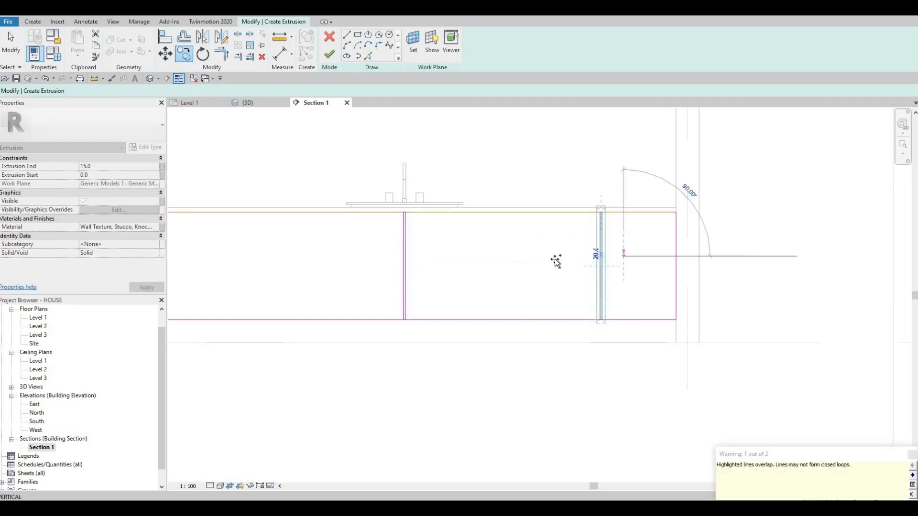
pyautogui.click(526, 259)
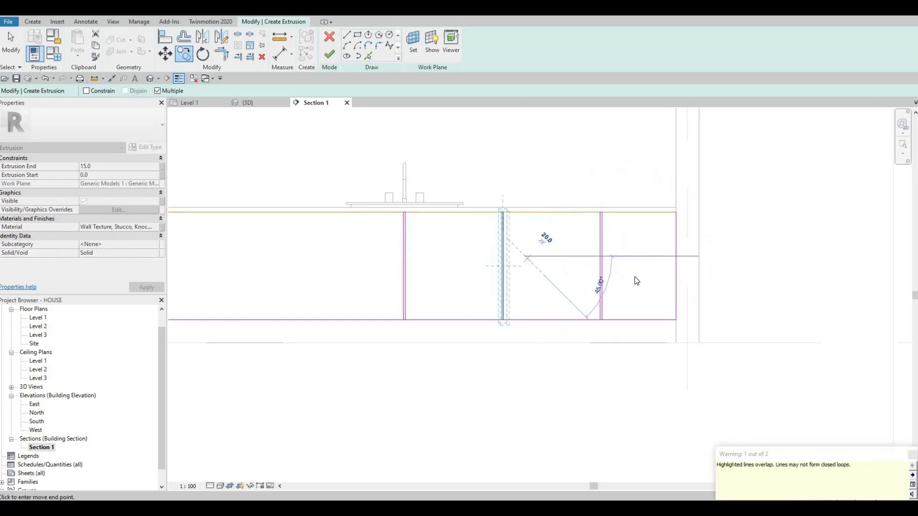
# Step: Place two more copies of the strip across the cabinet front to the left of the sink, and finish copying
pyautogui.moveTo(396, 256); pyautogui.dragTo(543, 267, button='middle')
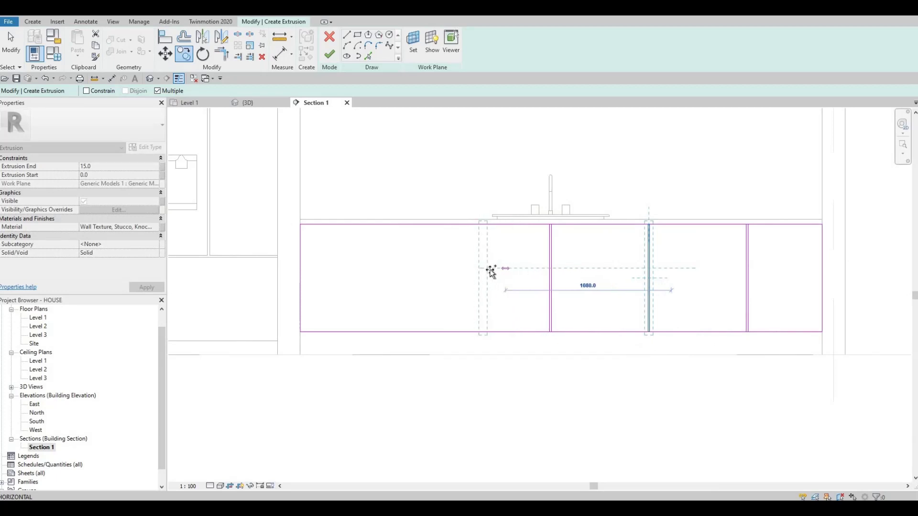
pyautogui.click(412, 271)
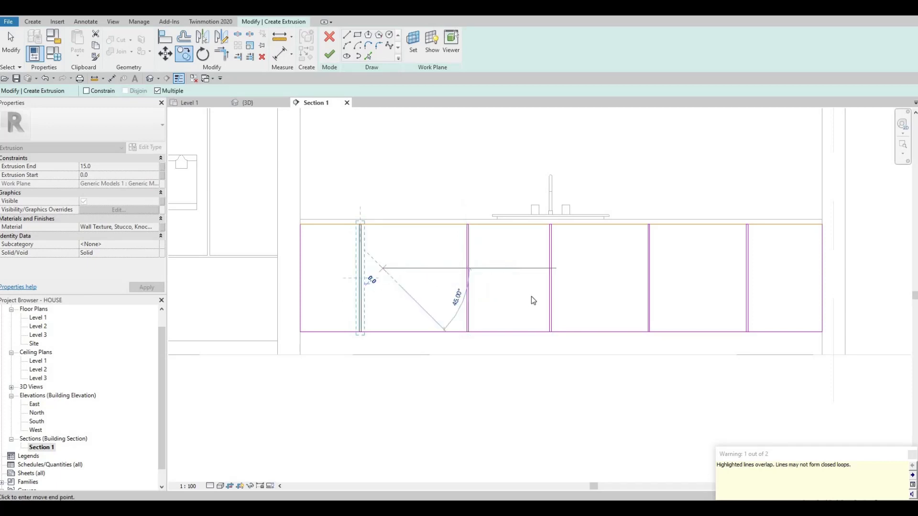
pyautogui.press('Escape')
pyautogui.press('Escape')
pyautogui.press('Escape')
# Step: Nudge the first divider strip left of the sink three increments to the left to even out the door widths
pyautogui.moveTo(549, 282); pyautogui.dragTo(555, 251, button='middle')
pyautogui.scroll(-1, 576, 281)
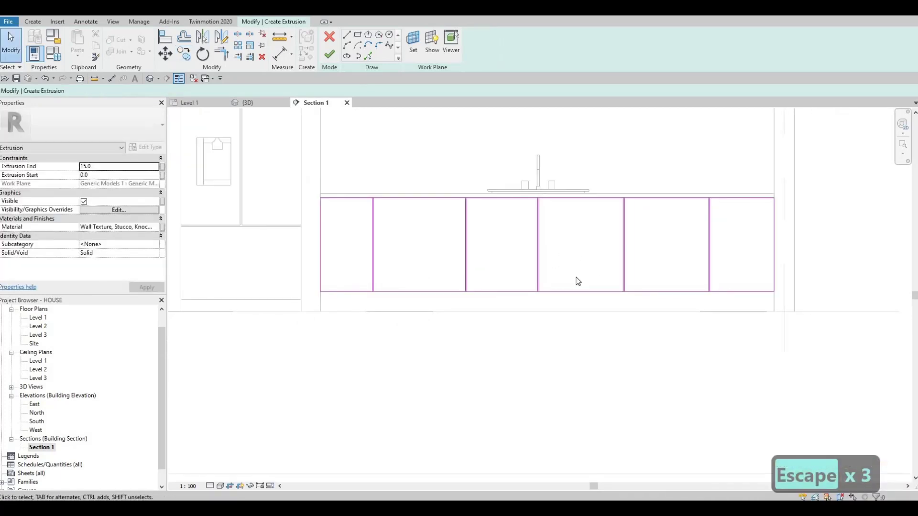
pyautogui.scroll(2, 604, 264)
pyautogui.moveTo(703, 264); pyautogui.dragTo(683, 270, button='middle')
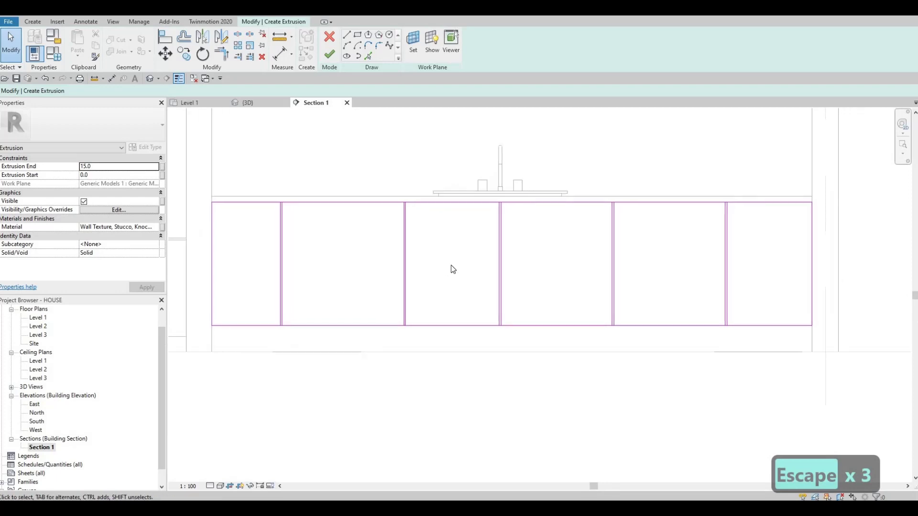
pyautogui.moveTo(497, 271); pyautogui.dragTo(551, 260, button='middle')
pyautogui.scroll(-2, 732, 254)
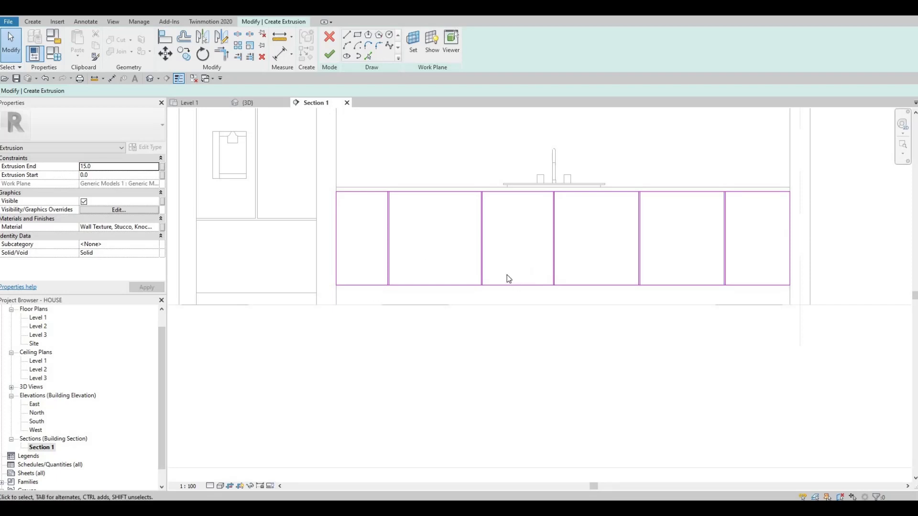
pyautogui.press('Escape')
pyautogui.moveTo(449, 169); pyautogui.dragTo(504, 310)
pyautogui.press('Left')
pyautogui.press('Left')
pyautogui.press('Left')
pyautogui.press('Escape')
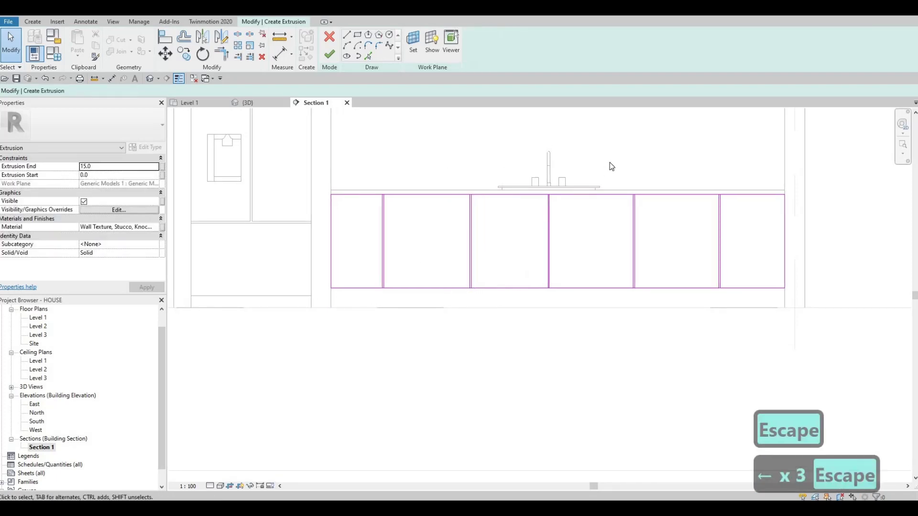
# Step: Nudge the rightmost divider strip three increments to the left to widen the last door panel
pyautogui.moveTo(609, 162); pyautogui.dragTo(646, 306)
pyautogui.press('Escape')
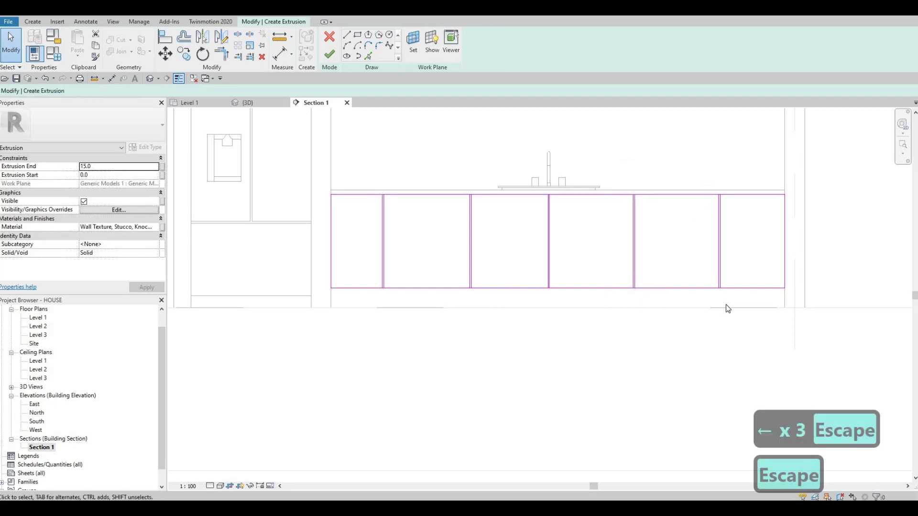
pyautogui.moveTo(705, 178); pyautogui.dragTo(727, 306)
pyautogui.press('Left')
pyautogui.press('Left')
pyautogui.press('Left')
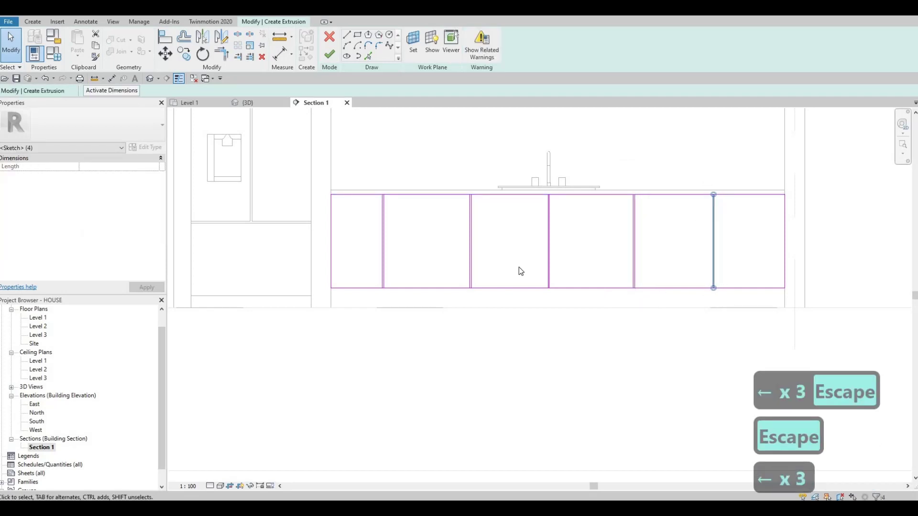
pyautogui.press('Escape')
pyautogui.press('Escape')
# Step: Nudge the leftmost divider strip five increments to the right to widen the first door panel
pyautogui.moveTo(365, 180); pyautogui.dragTo(408, 289)
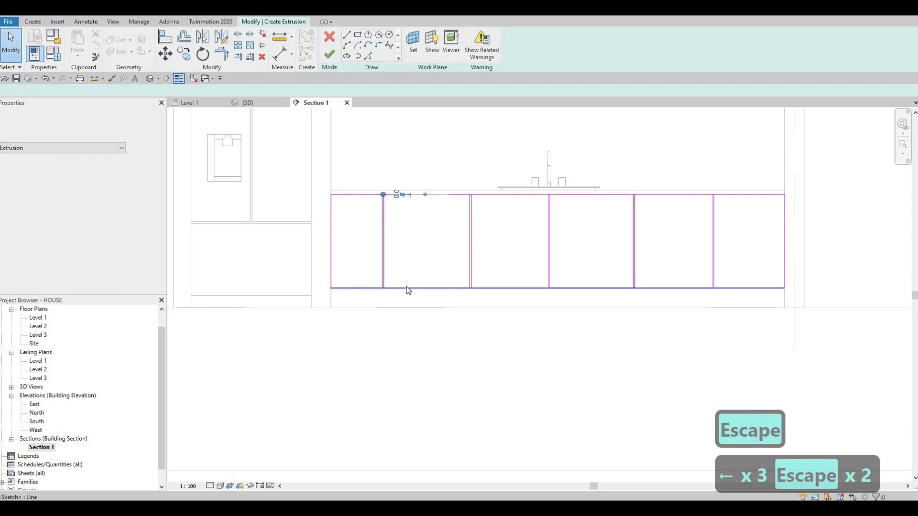
pyautogui.press('Escape')
pyautogui.moveTo(351, 168); pyautogui.dragTo(409, 325)
pyautogui.press('Right')
pyautogui.press('Right')
pyautogui.press('Right')
pyautogui.press('Right')
pyautogui.press('Right')
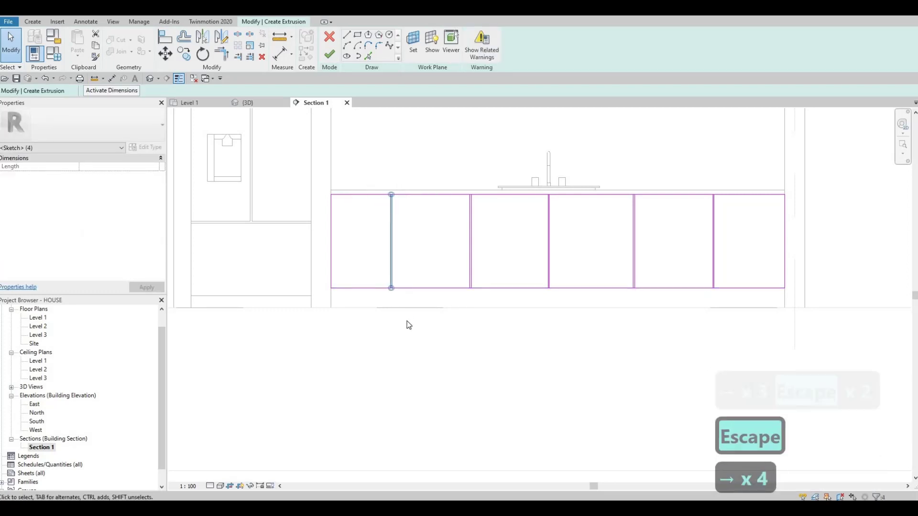
pyautogui.press('Escape')
pyautogui.press('Escape')
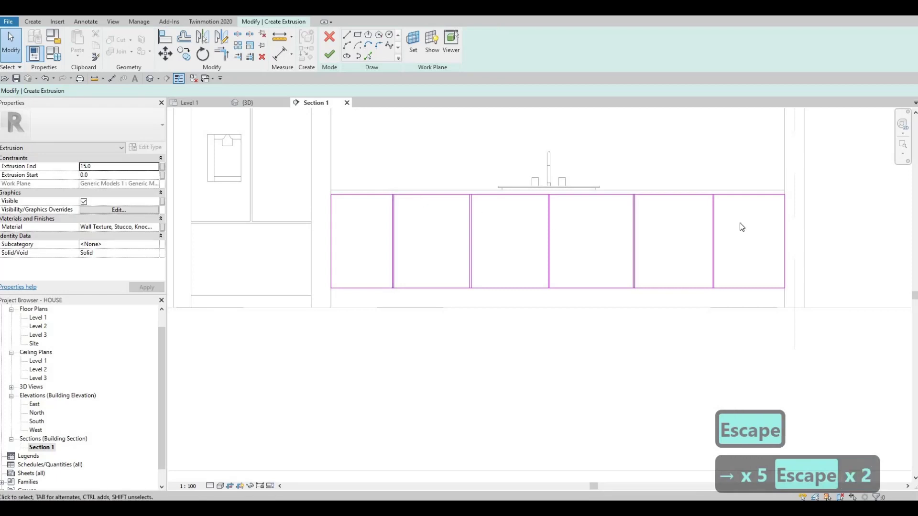
# Step: Delete the short 10 mm end segments at the top and bottom of all five divider strips
pyautogui.moveTo(373, 159); pyautogui.dragTo(749, 226)
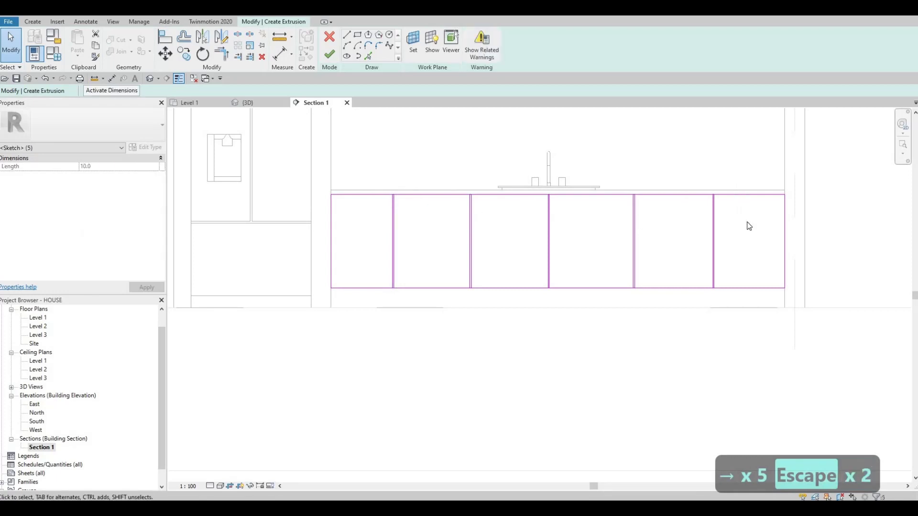
pyautogui.press('Delete')
pyautogui.moveTo(365, 264)
pyautogui.mouseDown()
pyautogui.moveTo(481, 307)
pyautogui.moveTo(748, 343)
pyautogui.mouseUp()
pyautogui.press('Delete')
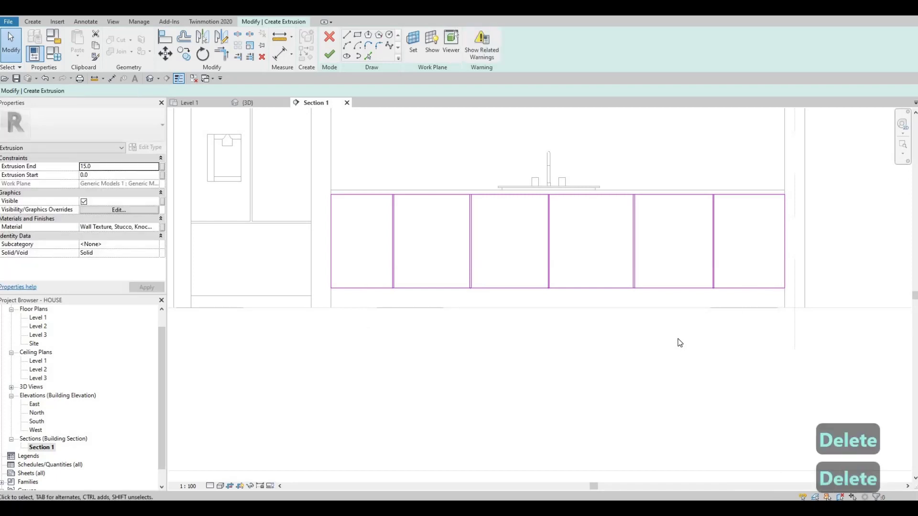
pyautogui.press('Escape')
# Step: Split the sketch's top edge between the paired lines of the two divider strips left of the sink
pyautogui.scroll(2, 398, 224)
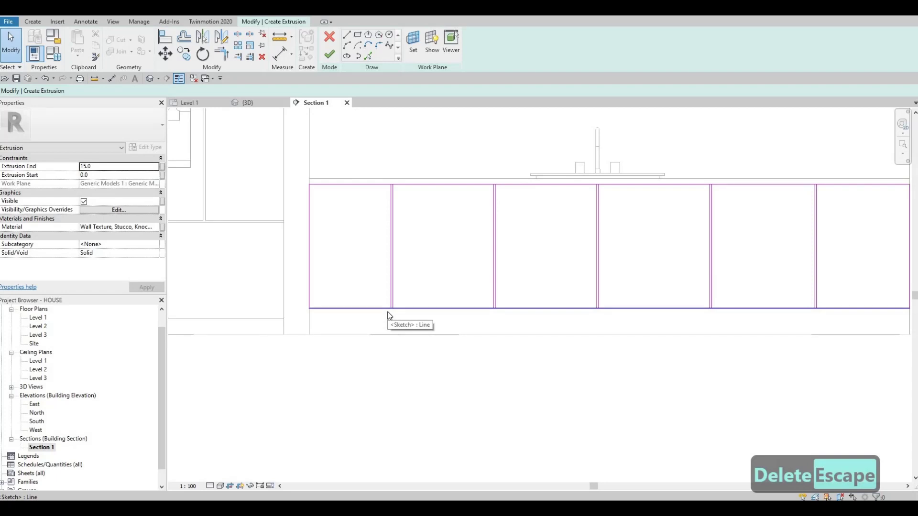
pyautogui.press('s')
pyautogui.press('l')
pyautogui.scroll(5, 405, 191)
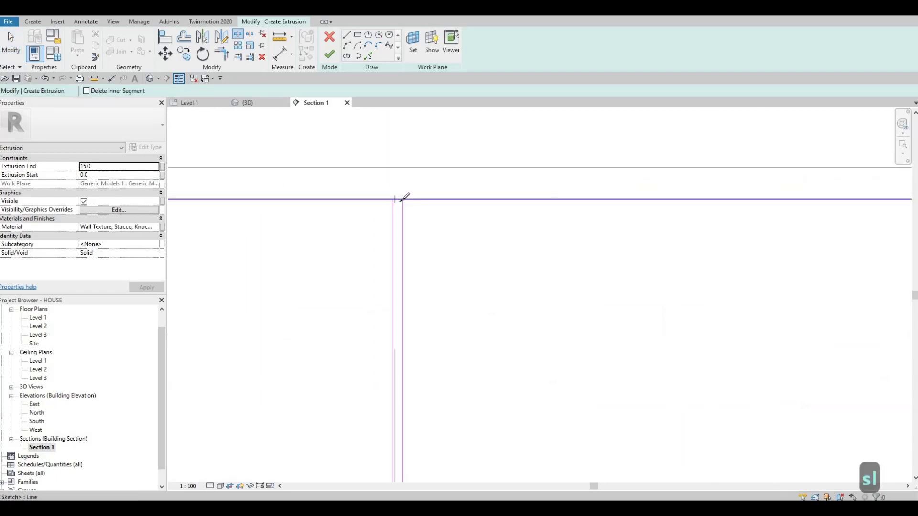
pyautogui.click(400, 200)
pyautogui.moveTo(575, 252); pyautogui.dragTo(487, 226, button='middle')
pyautogui.scroll(-3, 488, 226)
pyautogui.moveTo(671, 198); pyautogui.dragTo(595, 206, button='middle')
pyautogui.scroll(3, 596, 204)
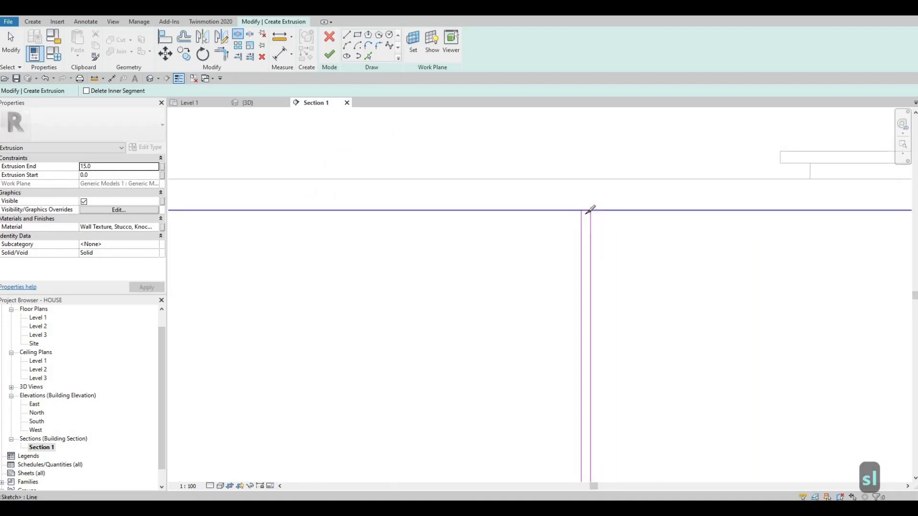
pyautogui.scroll(2, 587, 213)
pyautogui.click(585, 211)
pyautogui.scroll(-3, 585, 215)
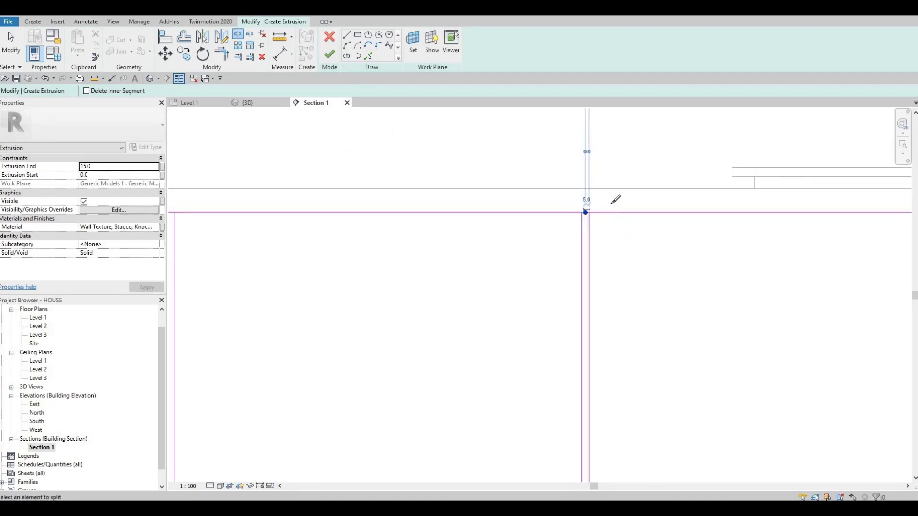
pyautogui.scroll(-2, 631, 200)
# Step: Split the top edge inside the divider strip under the sink and inside the two strips to its right
pyautogui.scroll(5, 621, 206)
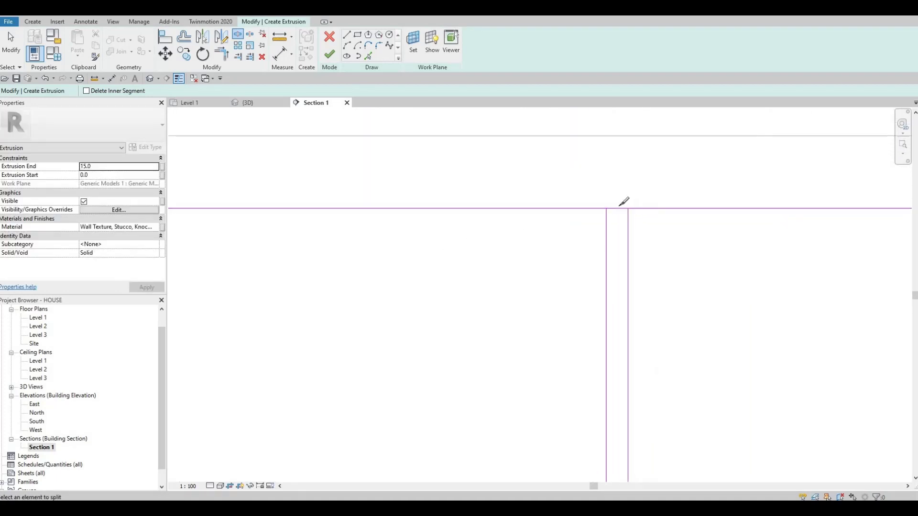
pyautogui.click(615, 207)
pyautogui.scroll(-4, 645, 217)
pyautogui.moveTo(689, 240)
pyautogui.mouseDown(button='middle')
pyautogui.moveTo(431, 245)
pyautogui.moveTo(427, 233)
pyautogui.mouseUp(button='middle')
pyautogui.scroll(4, 424, 236)
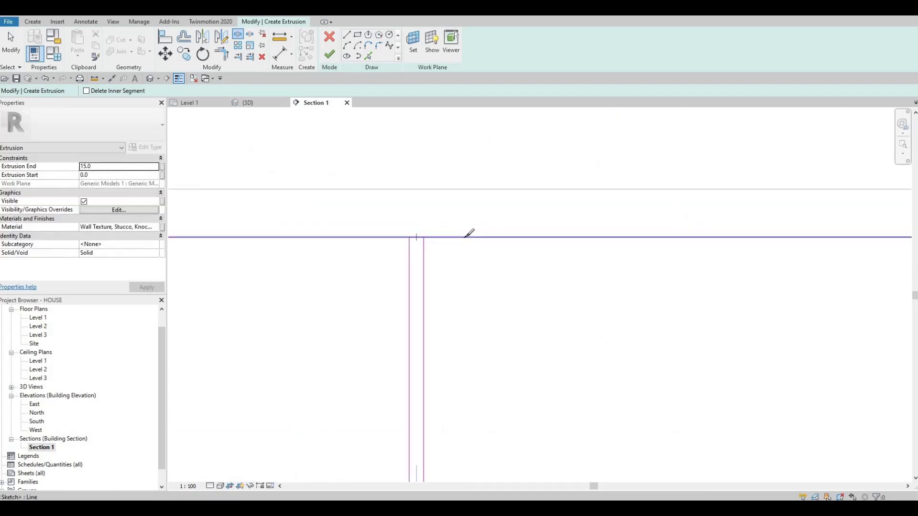
pyautogui.click(416, 238)
pyautogui.scroll(-4, 643, 230)
pyautogui.moveTo(698, 234); pyautogui.dragTo(373, 232, button='middle')
pyautogui.scroll(4, 619, 231)
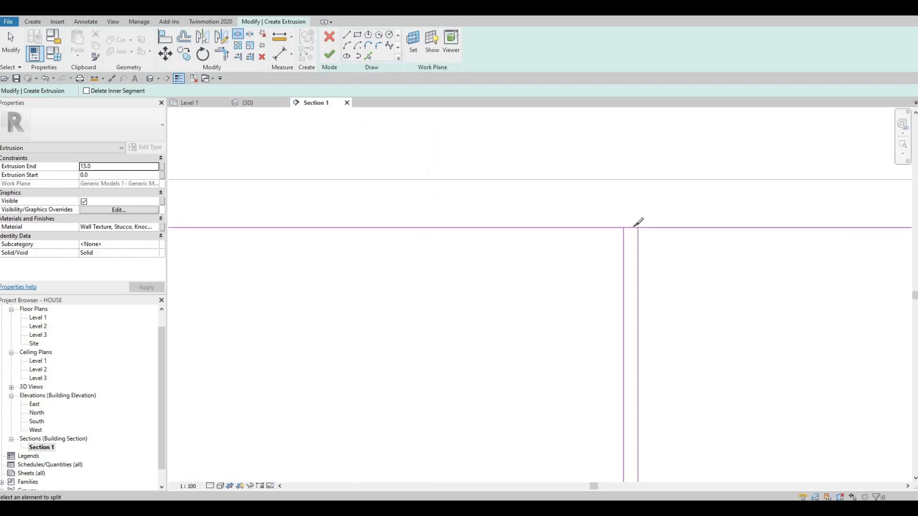
pyautogui.click(631, 229)
pyautogui.scroll(-6, 616, 235)
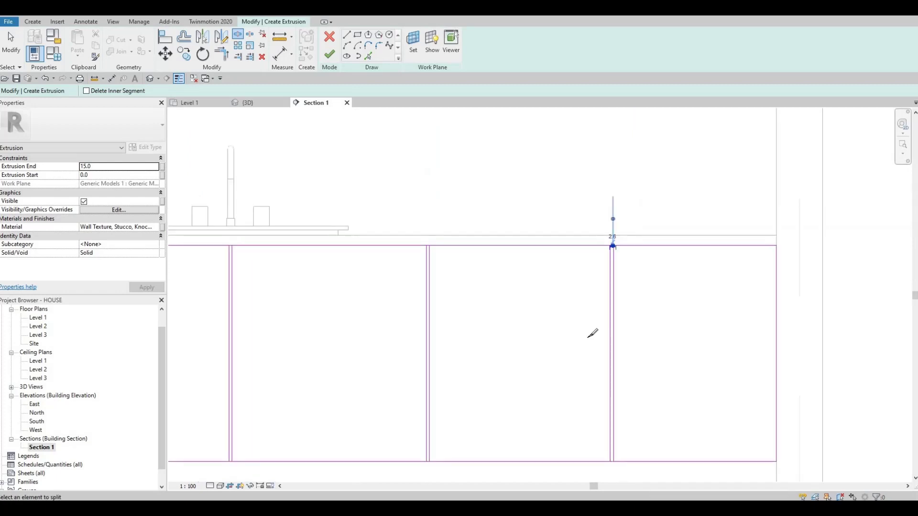
# Step: Split the sketch's bottom edge inside the two divider strips right of the sink and the strip under it
pyautogui.moveTo(596, 343); pyautogui.dragTo(578, 240, button='middle')
pyautogui.scroll(4, 586, 335)
pyautogui.scroll(2, 613, 312)
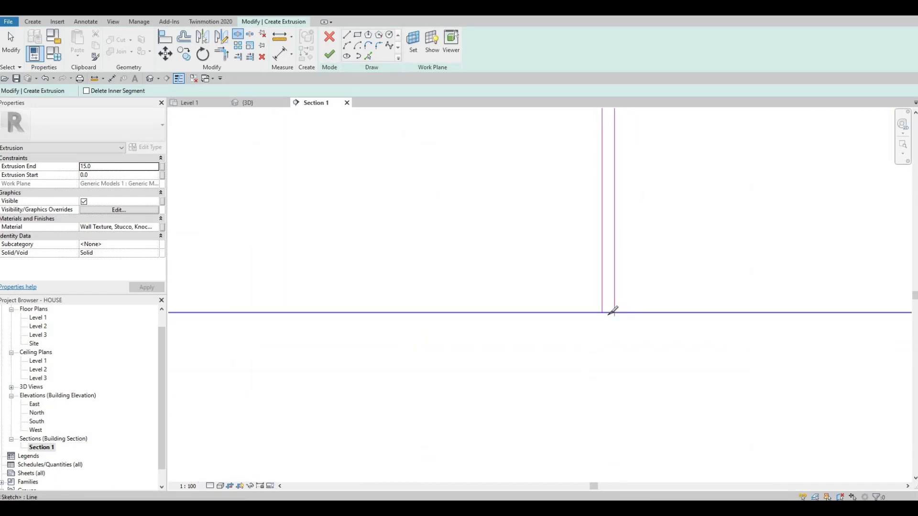
pyautogui.scroll(-5, 596, 240)
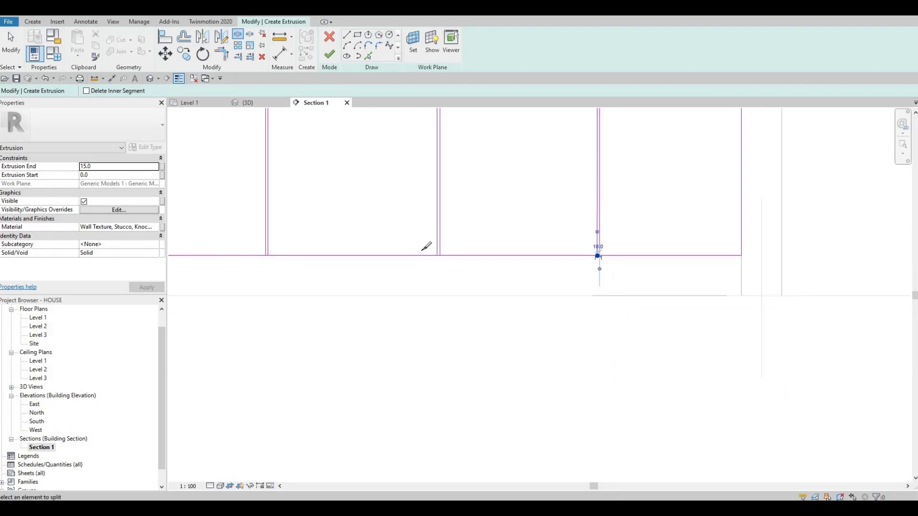
pyautogui.scroll(5, 426, 252)
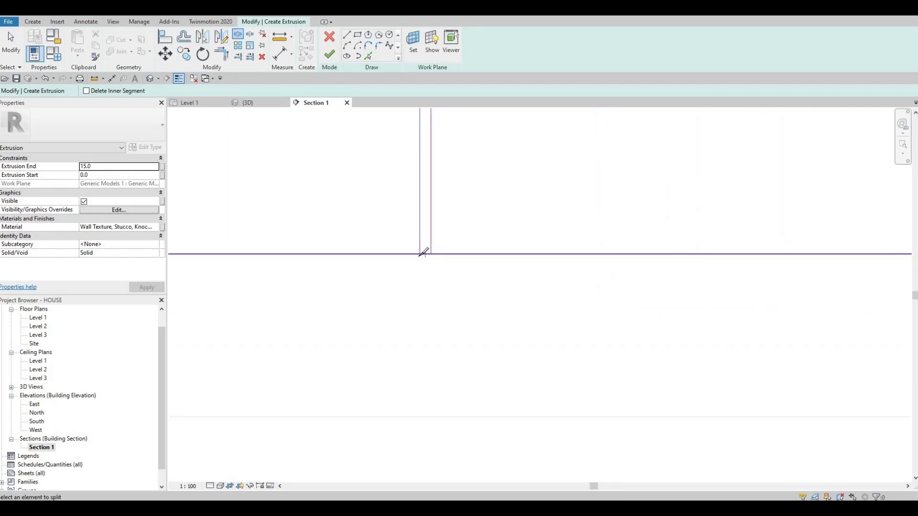
pyautogui.scroll(-3, 423, 253)
pyautogui.scroll(2, 484, 272)
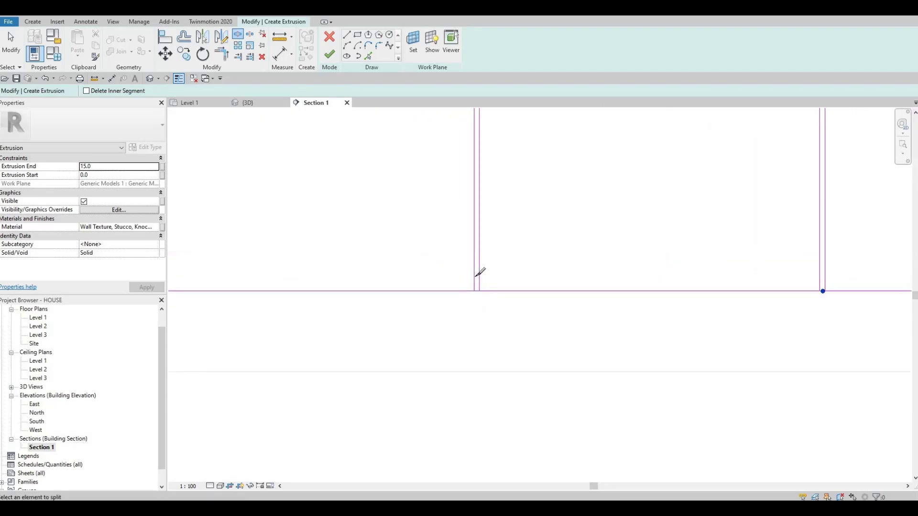
pyautogui.scroll(4, 479, 272)
pyautogui.click(463, 273)
pyautogui.scroll(-5, 534, 279)
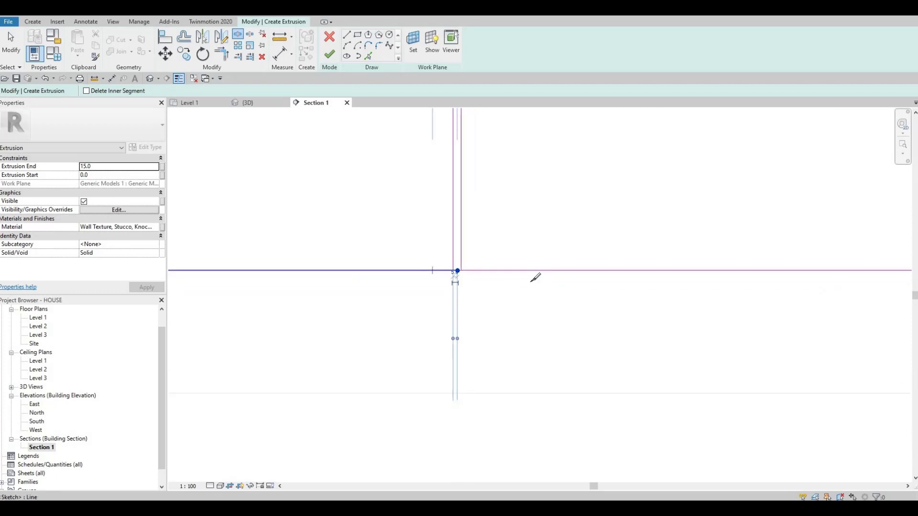
# Step: Split the bottom edge inside the two divider strips left of the sink, and end the Split command
pyautogui.scroll(5, 456, 278)
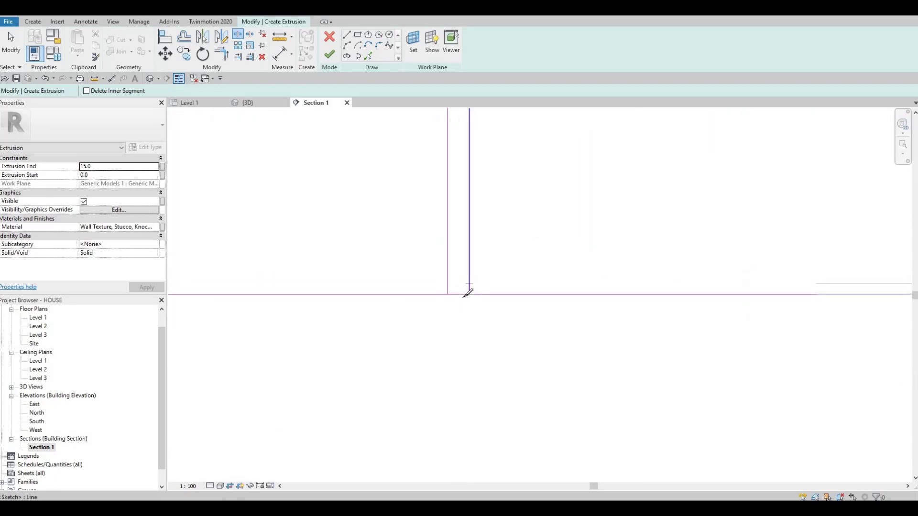
pyautogui.click(463, 293)
pyautogui.scroll(-1, 534, 289)
pyautogui.scroll(-4, 451, 282)
pyautogui.scroll(3, 463, 292)
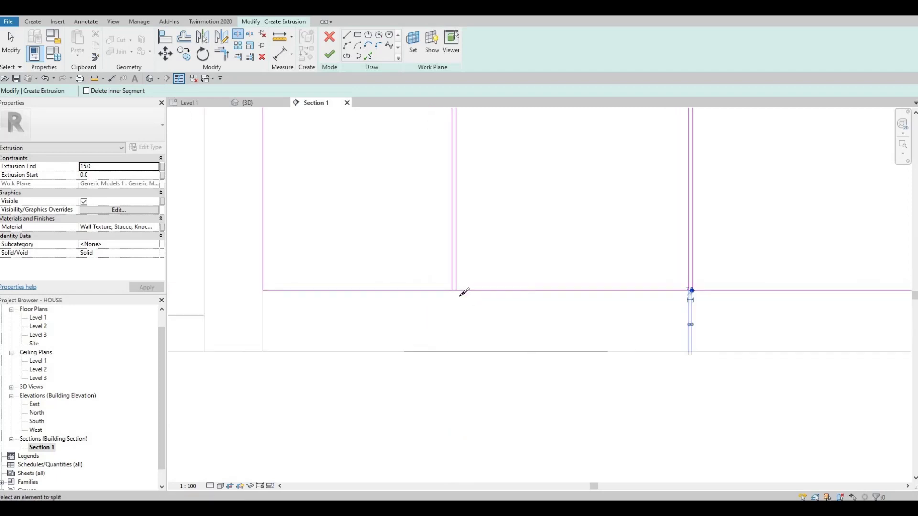
pyautogui.scroll(2, 467, 289)
pyautogui.click(463, 290)
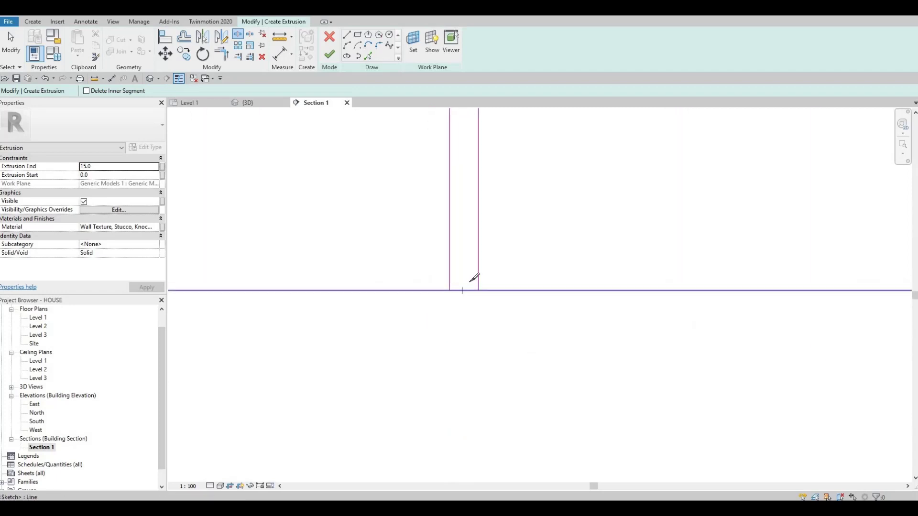
pyautogui.scroll(-5, 466, 287)
pyautogui.scroll(-1, 489, 282)
pyautogui.press('Escape')
pyautogui.press('Escape')
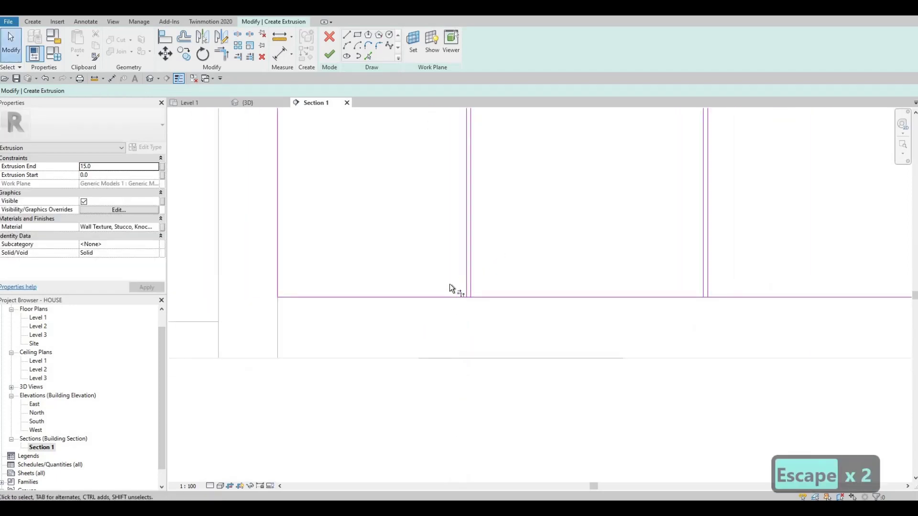
# Step: Trim the bottom edge to the vertical lines of the first three divider strips from the left, opening the gaps between door panels
pyautogui.press('t')
pyautogui.press('r')
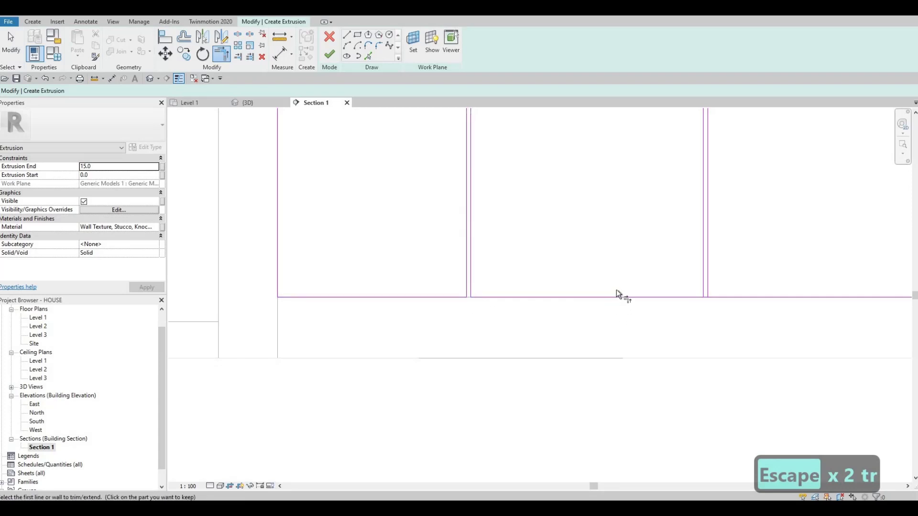
pyautogui.scroll(2, 616, 287)
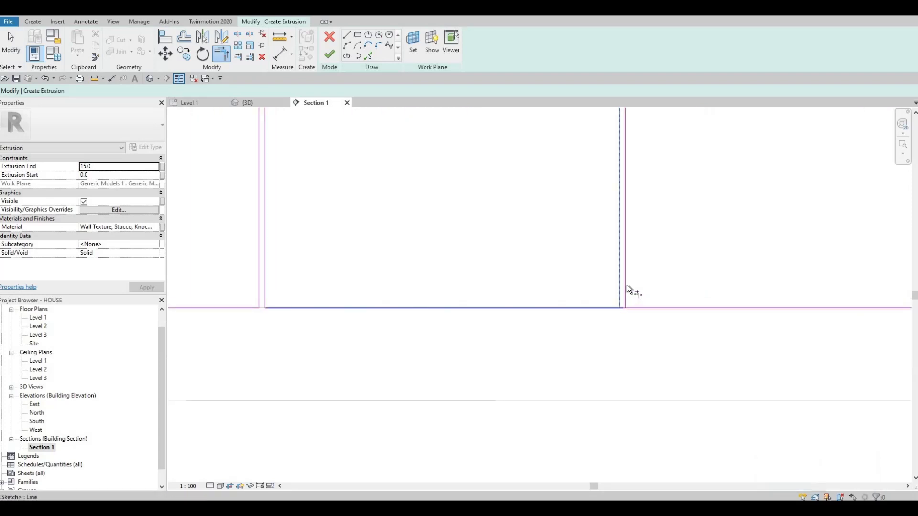
pyautogui.click(626, 285)
pyautogui.click(701, 308)
pyautogui.moveTo(810, 294); pyautogui.dragTo(566, 286, button='middle')
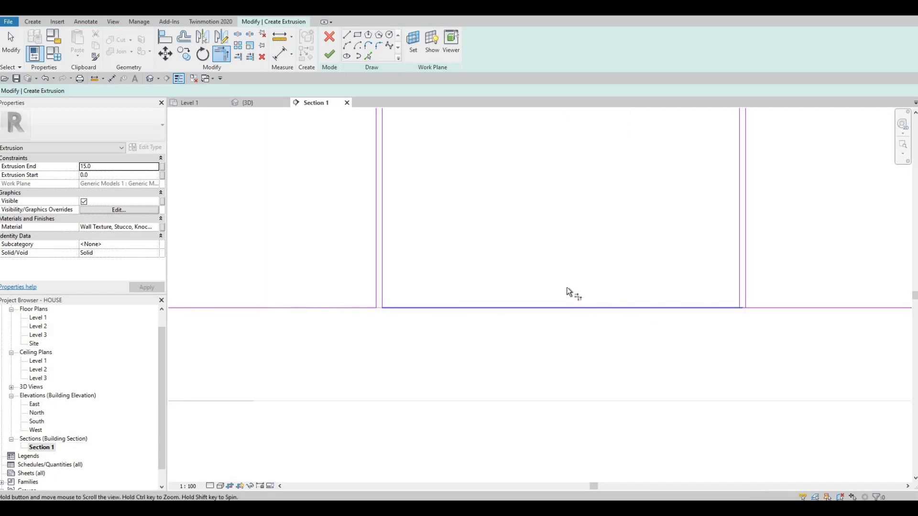
pyautogui.moveTo(727, 306); pyautogui.dragTo(556, 303, button='middle')
pyautogui.click(569, 293)
pyautogui.click(586, 304)
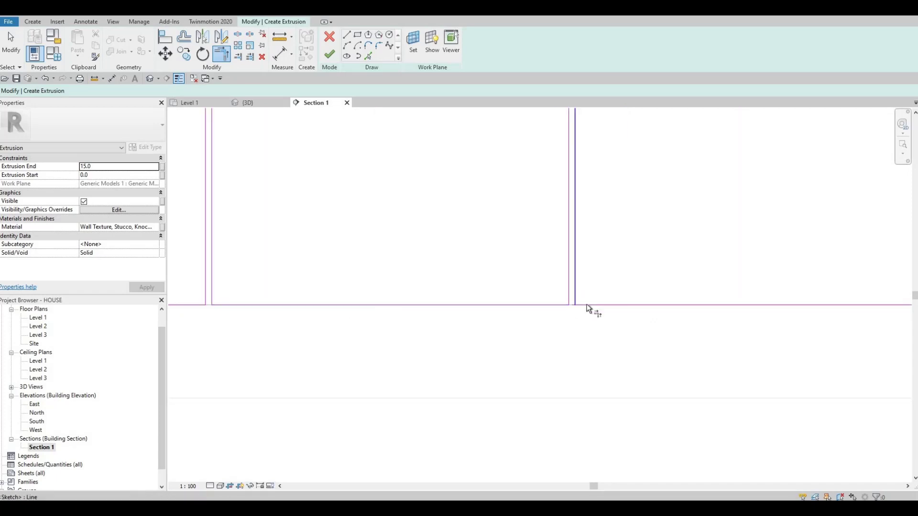
pyautogui.click(710, 303)
# Step: Trim the bottom corners at the two divider strips right of the sink so each door outline closes separately
pyautogui.hscroll(10, 565, 303)
pyautogui.click(560, 297)
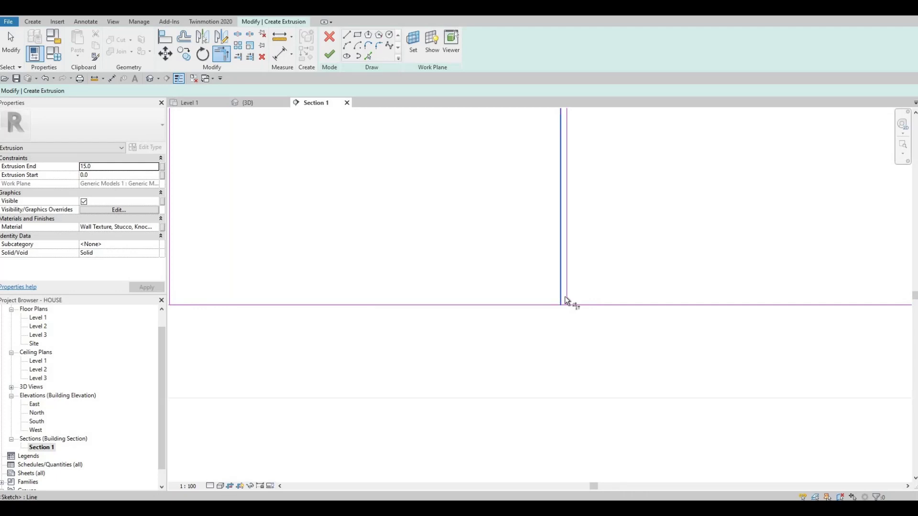
pyautogui.click(566, 298)
pyautogui.click(580, 305)
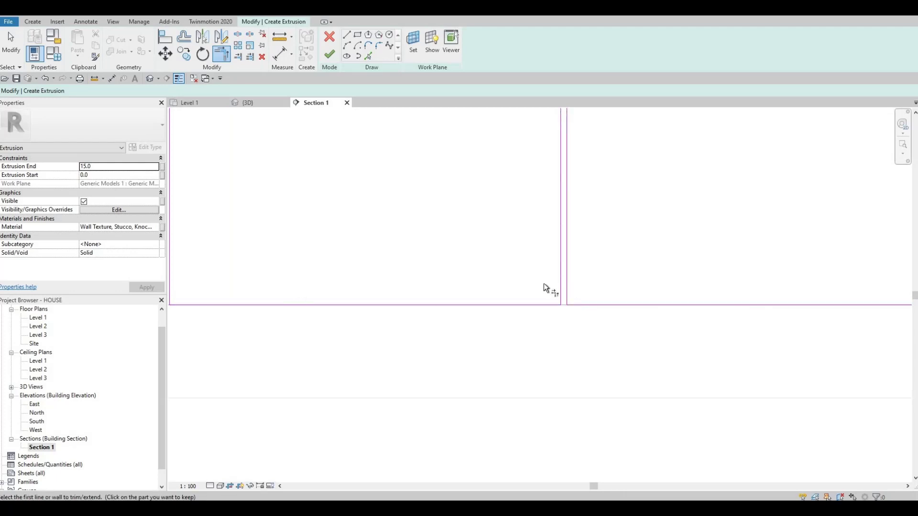
pyautogui.moveTo(543, 283); pyautogui.dragTo(560, 280, button='middle')
pyautogui.click(575, 274)
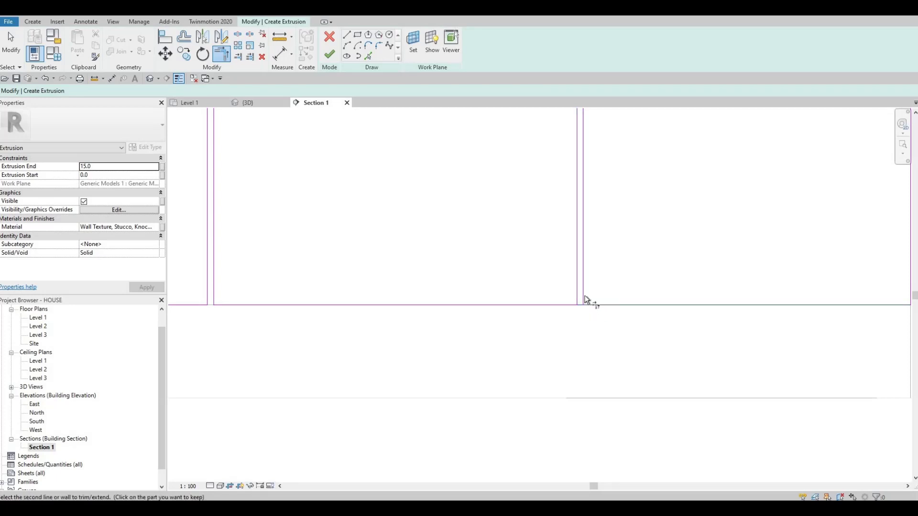
pyautogui.click(585, 271)
# Step: Trim the top edge to the vertical lines of the two divider strips right of the sink
pyautogui.scroll(-2, 586, 243)
pyautogui.moveTo(568, 239); pyautogui.dragTo(547, 381, button='middle')
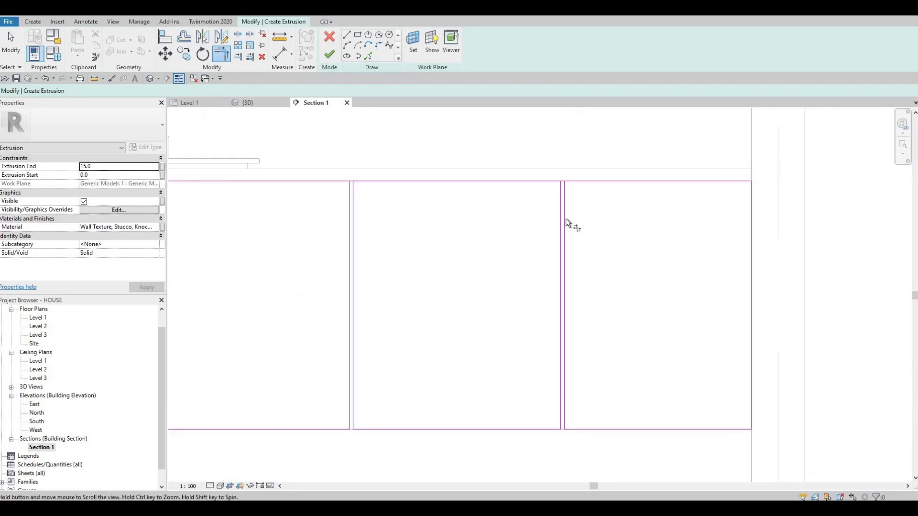
pyautogui.scroll(2, 566, 218)
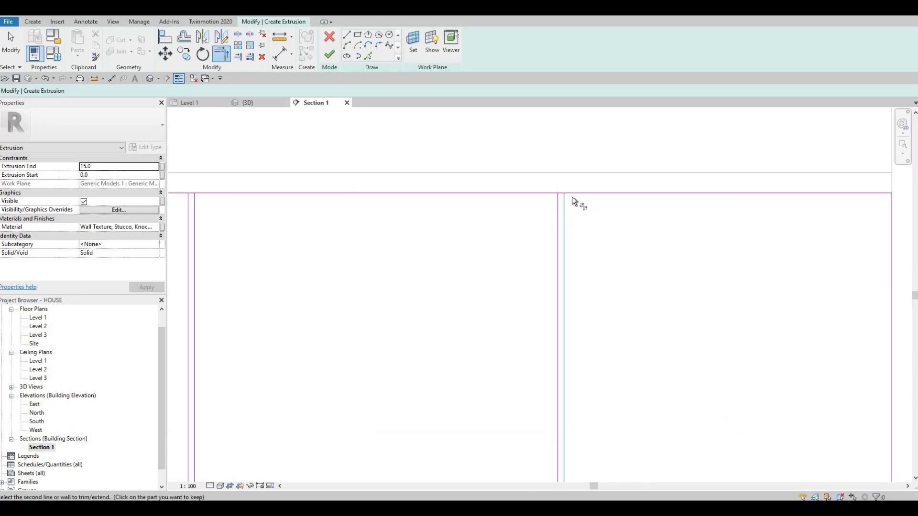
pyautogui.click(540, 195)
pyautogui.moveTo(196, 206); pyautogui.dragTo(484, 245, button='middle')
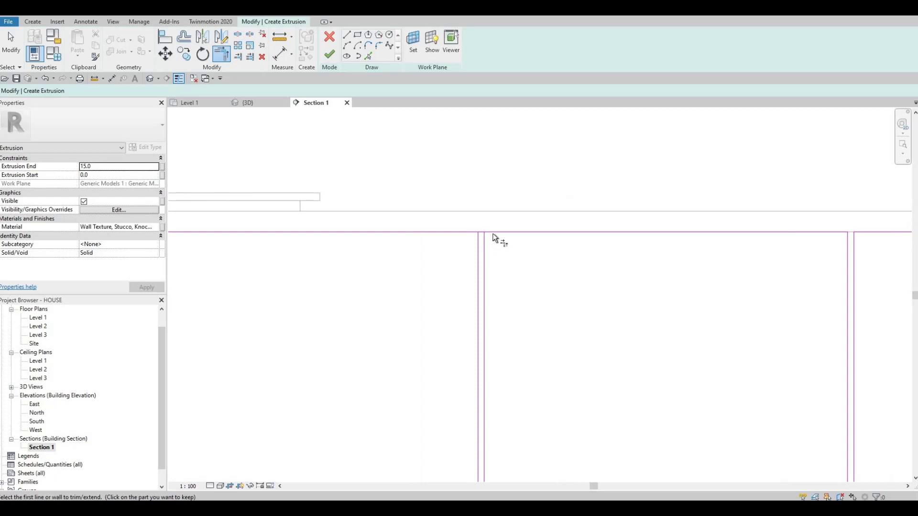
pyautogui.click(476, 241)
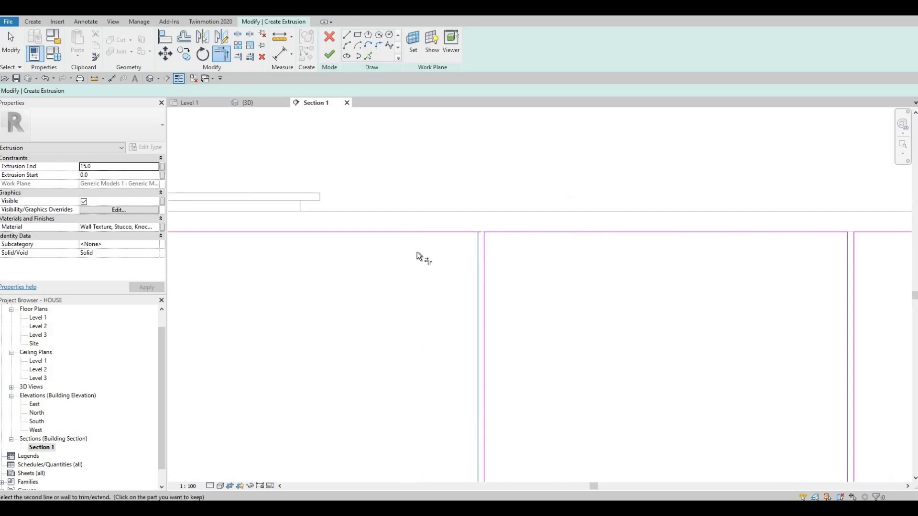
pyautogui.click(413, 233)
# Step: Trim the top corners on both sides of the divider strip under the sink
pyautogui.moveTo(188, 249); pyautogui.dragTo(548, 283, button='middle')
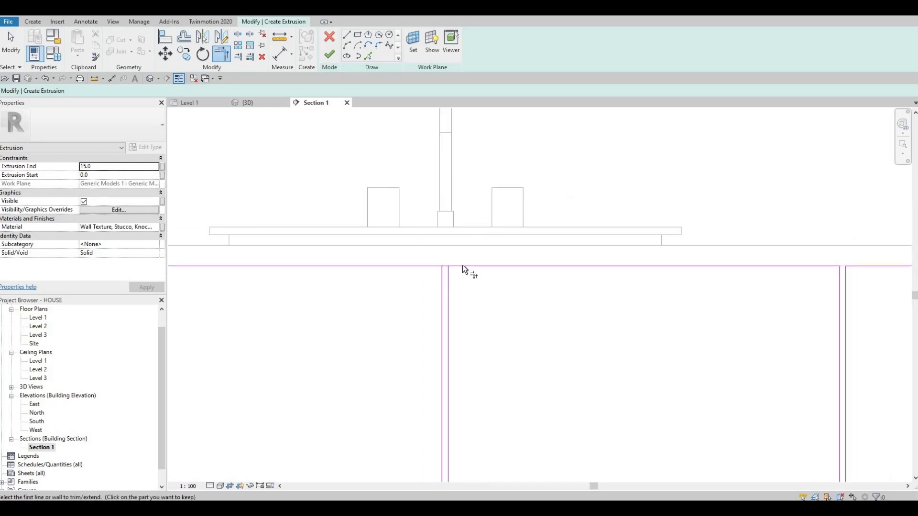
pyautogui.click(462, 266)
pyautogui.click(440, 281)
pyautogui.click(435, 266)
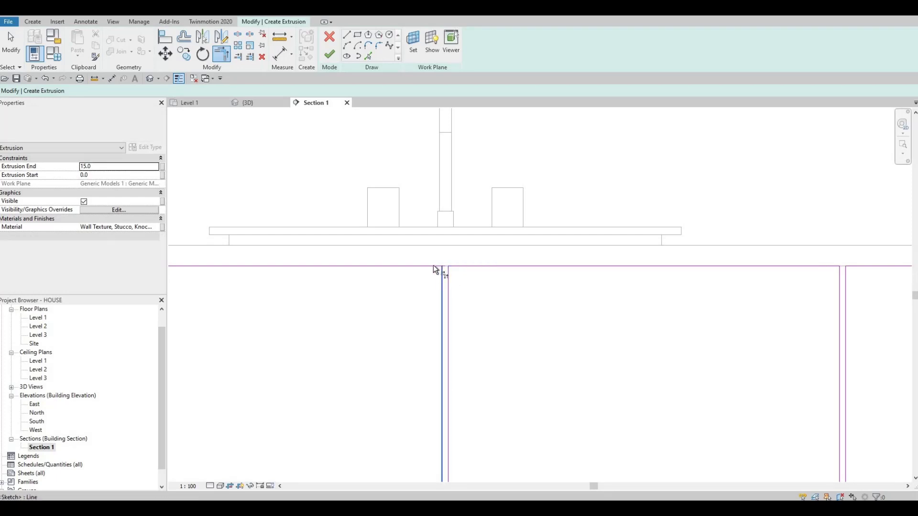
# Step: Trim the top edge to the vertical lines of the two divider strips left of the sink
pyautogui.moveTo(363, 280); pyautogui.dragTo(438, 285, button='middle')
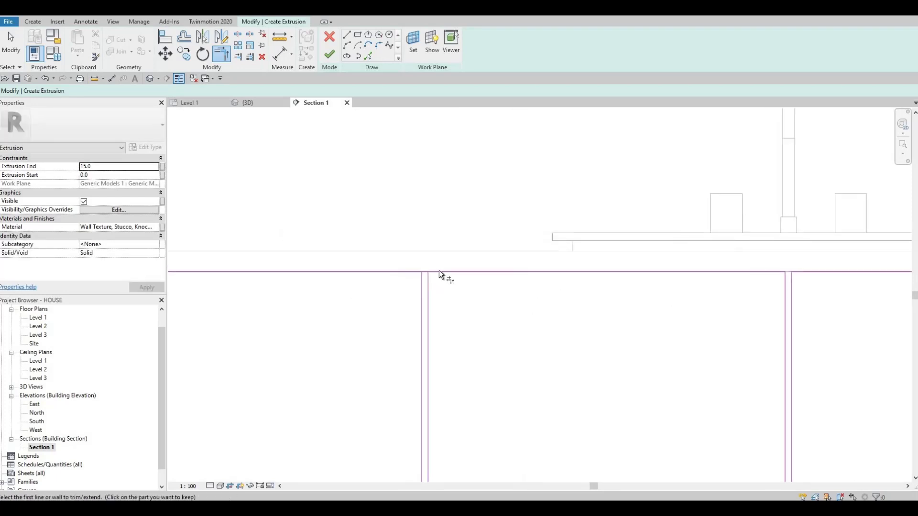
pyautogui.click(438, 271)
pyautogui.click(413, 269)
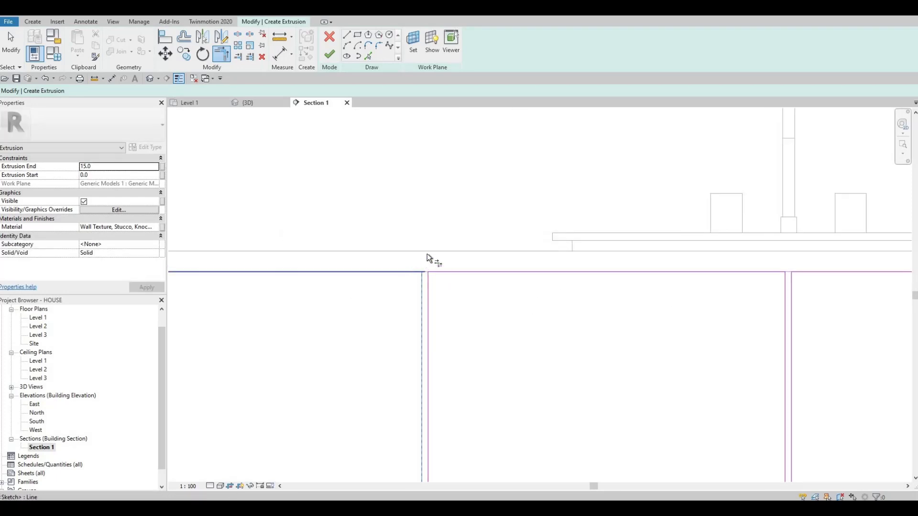
pyautogui.scroll(-4, 414, 267)
pyautogui.scroll(4, 306, 271)
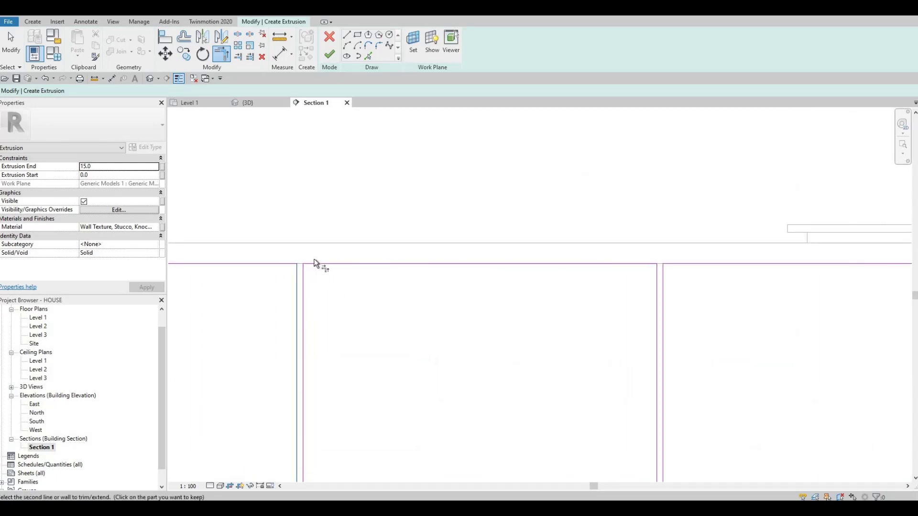
pyautogui.scroll(-4, 377, 260)
pyautogui.scroll(-2, 349, 254)
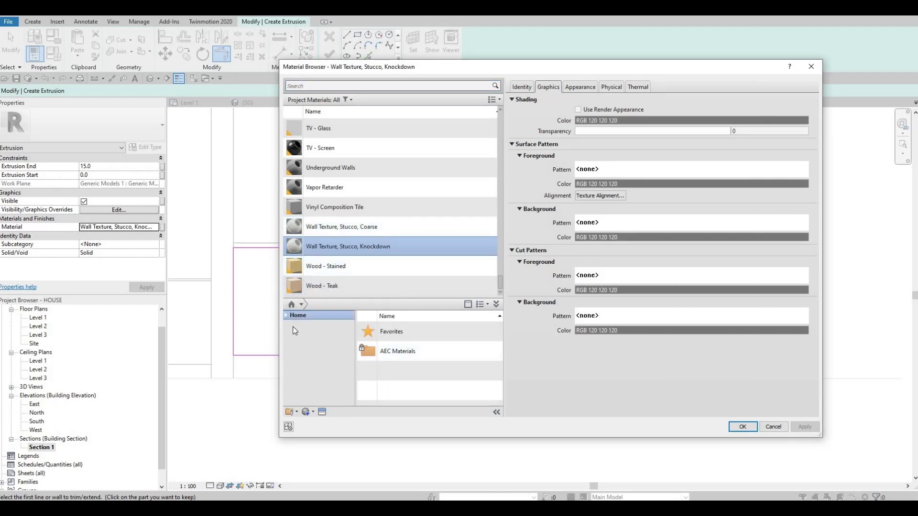
# Step: Assign the plaster material Wall Texture, Stucco, Stipple from AEC Materials to the extrusion and finish its sketch
pyautogui.click(286, 315)
pyautogui.click(290, 334)
pyautogui.scroll(-4, 309, 377)
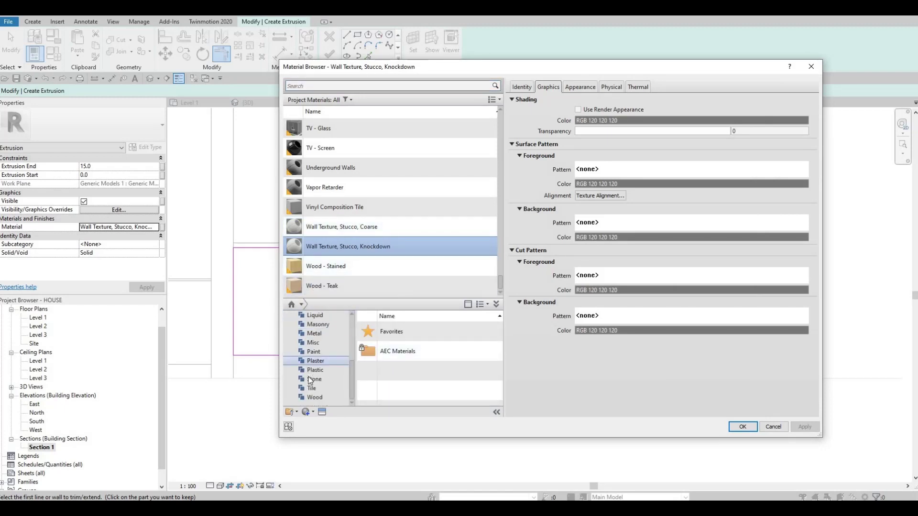
pyautogui.click(318, 362)
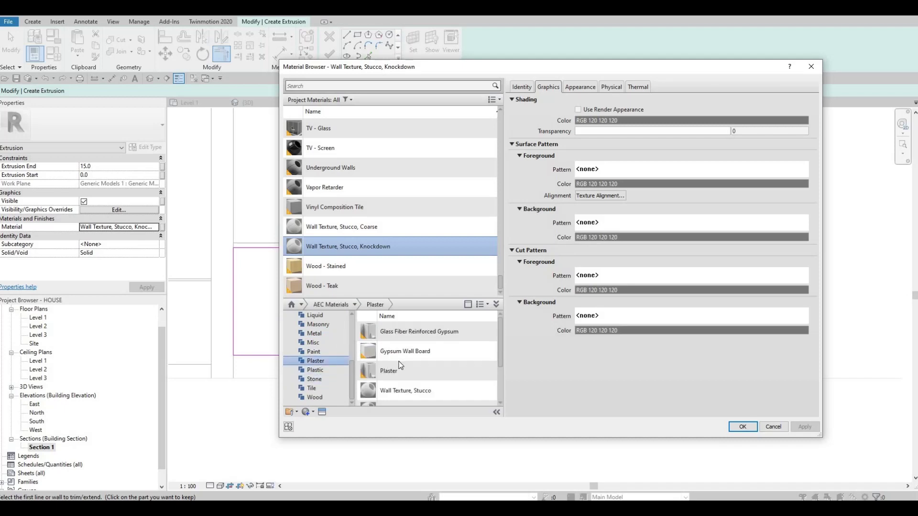
pyautogui.scroll(-3, 445, 390)
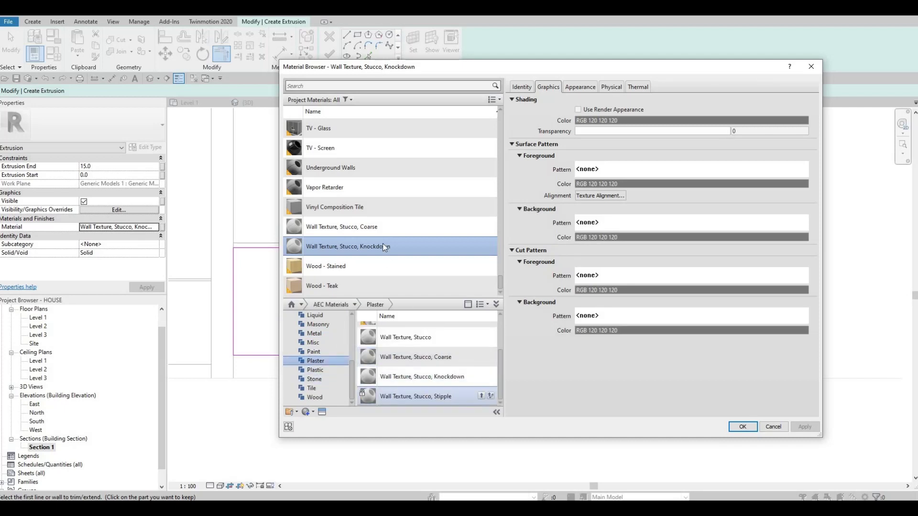
pyautogui.click(481, 396)
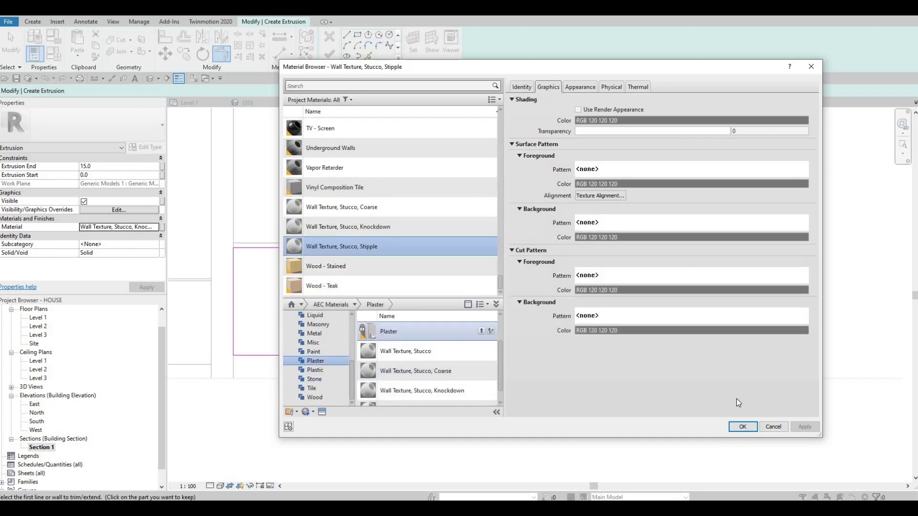
pyautogui.click(744, 430)
pyautogui.press('Return')
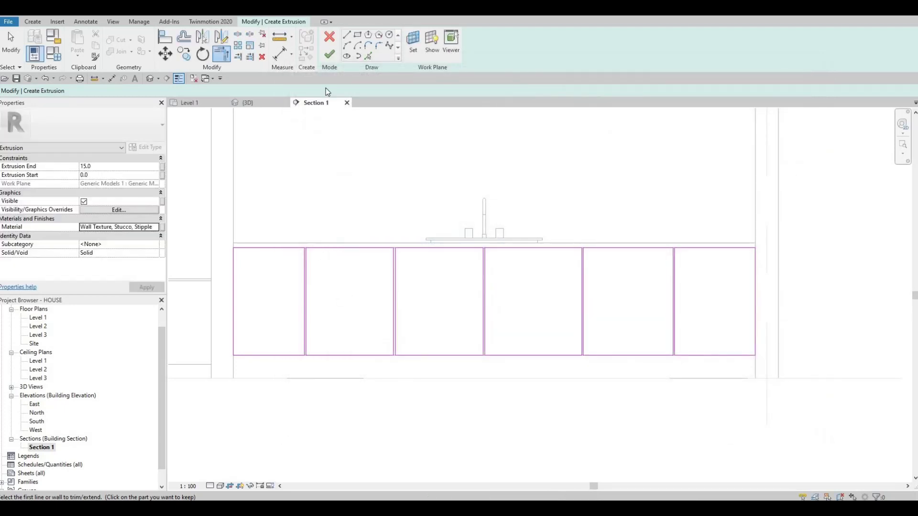
pyautogui.click(329, 56)
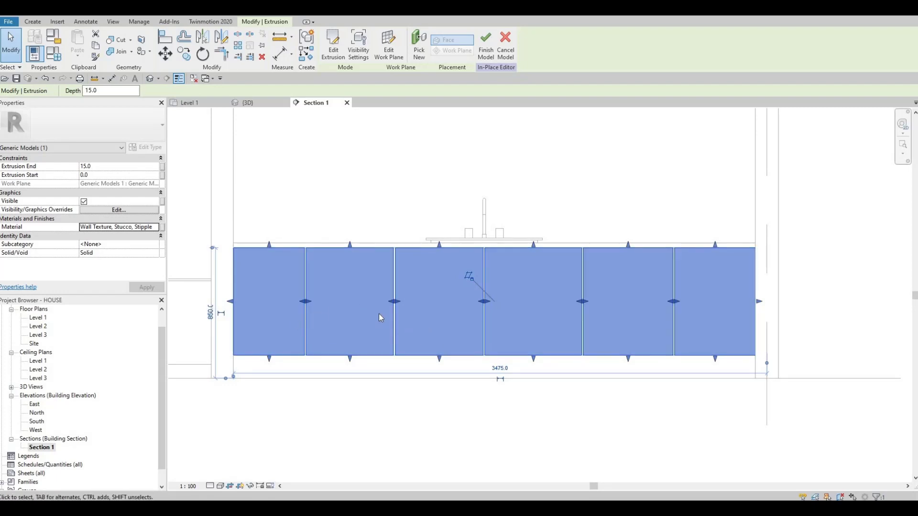
pyautogui.press('Escape')
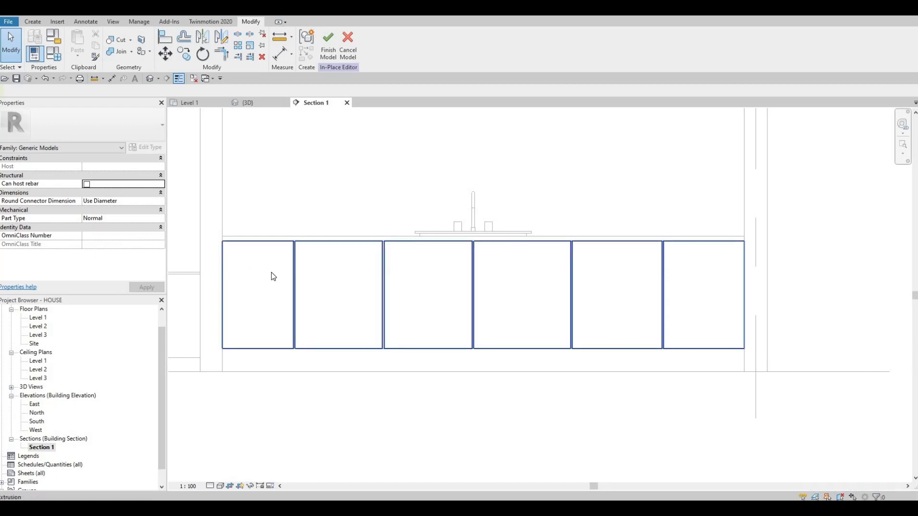
# Step: Reopen the door extrusion's sketch and nudge its outermost left and right edges inward by one increment each
pyautogui.click(293, 288)
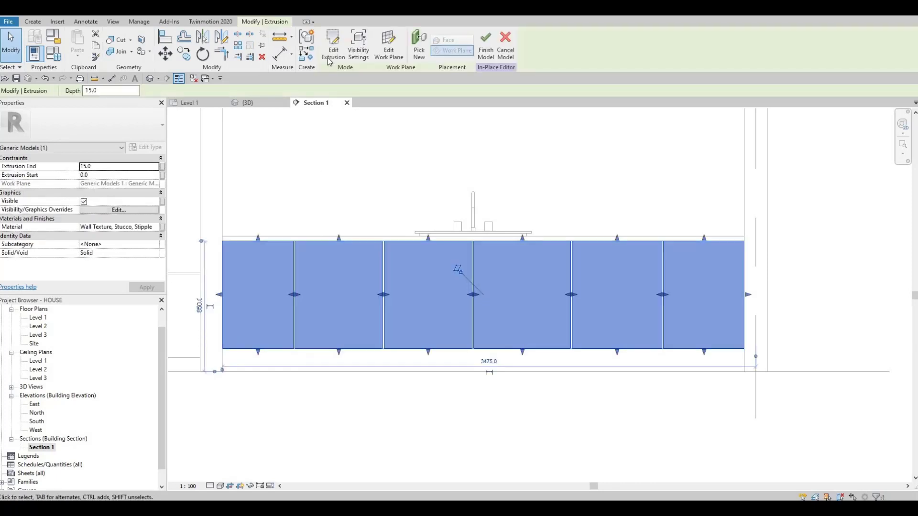
pyautogui.doubleClick(255, 285)
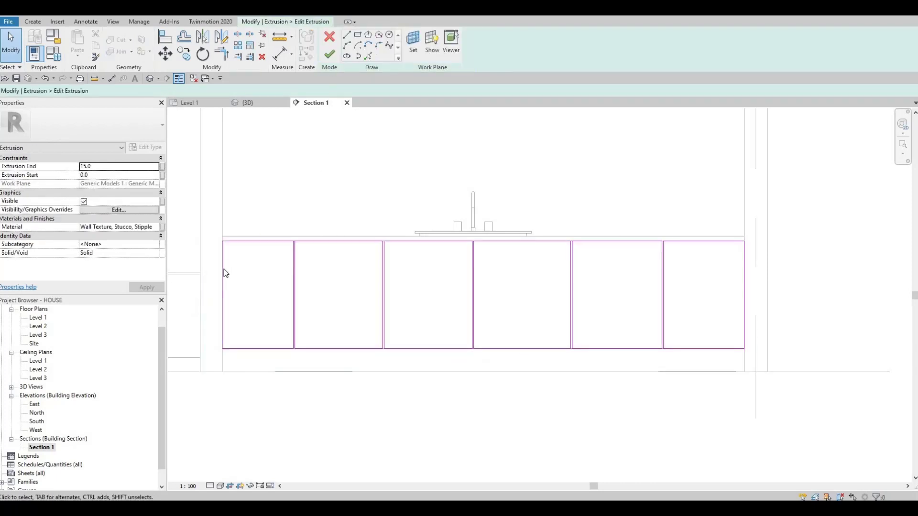
pyautogui.click(234, 268)
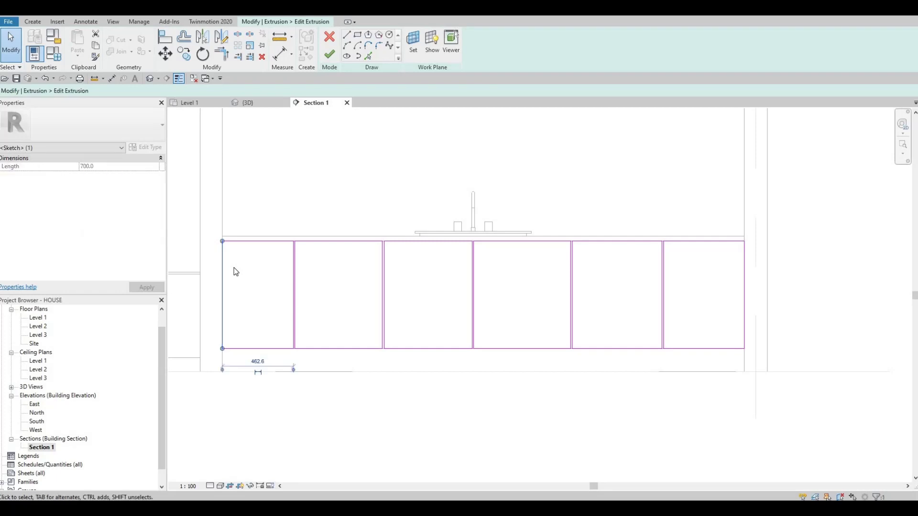
pyautogui.press('Right')
pyautogui.press('Escape')
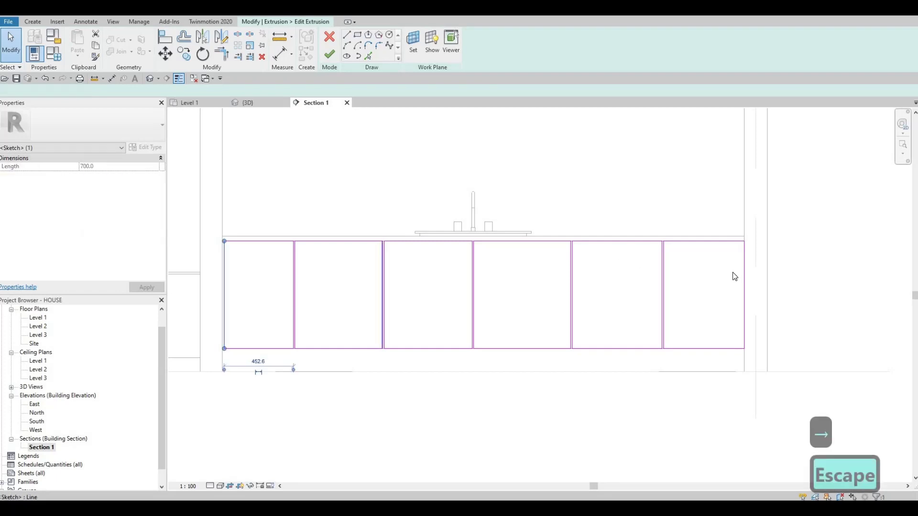
pyautogui.click(743, 269)
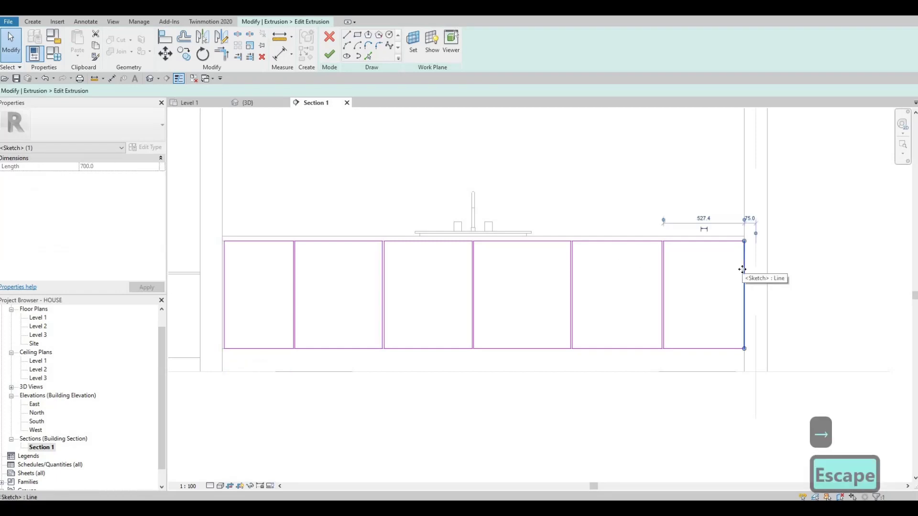
pyautogui.press('Left')
pyautogui.press('Escape')
# Step: Sketch a thin horizontal rectangle across the leftmost door, about 453 mm wide and 8 mm high, in its upper part
pyautogui.moveTo(245, 264); pyautogui.dragTo(333, 271, button='middle')
pyautogui.scroll(1, 341, 270)
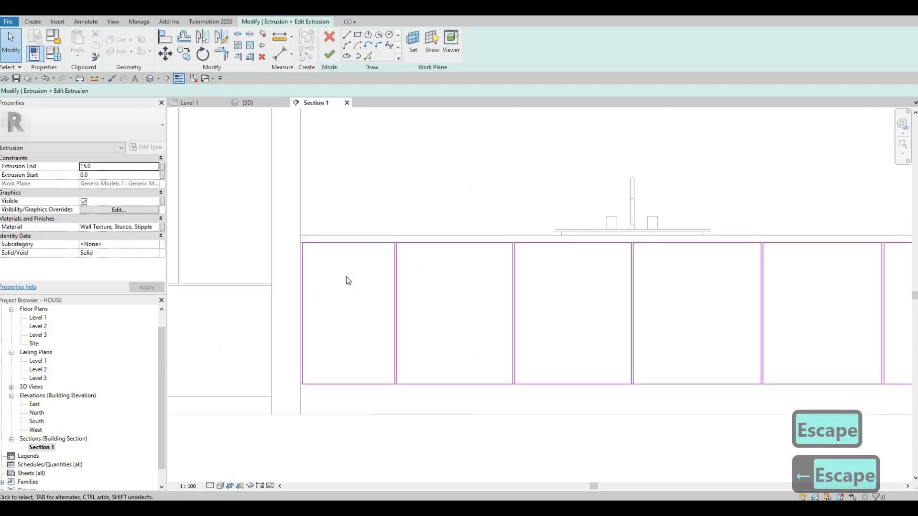
pyautogui.scroll(1, 346, 277)
pyautogui.scroll(2, 306, 274)
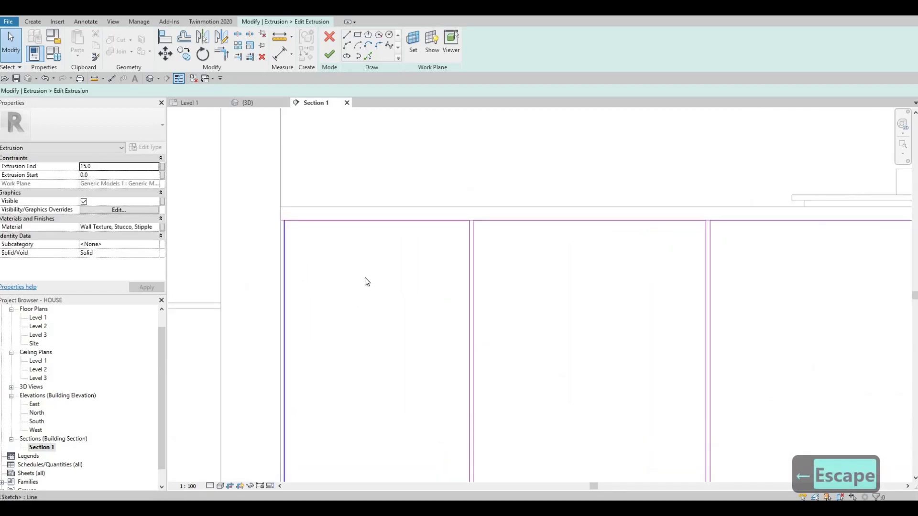
pyautogui.click(357, 36)
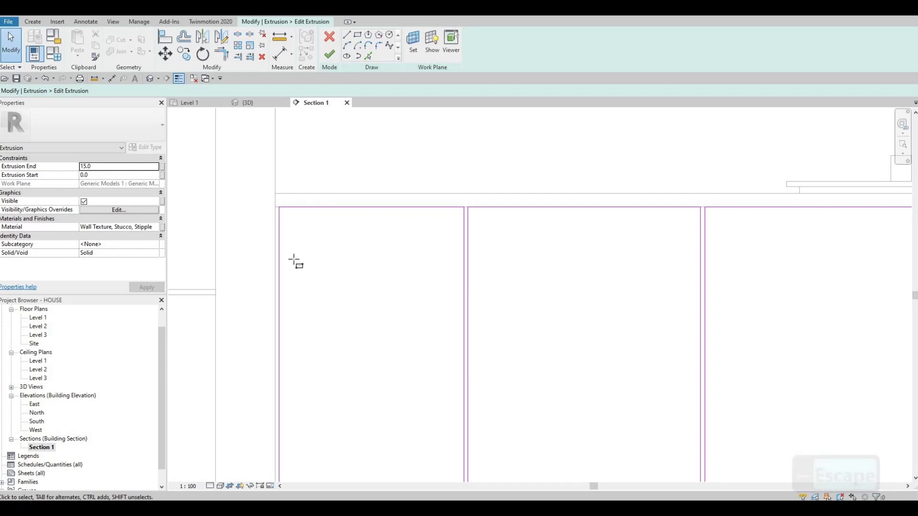
pyautogui.click(462, 273)
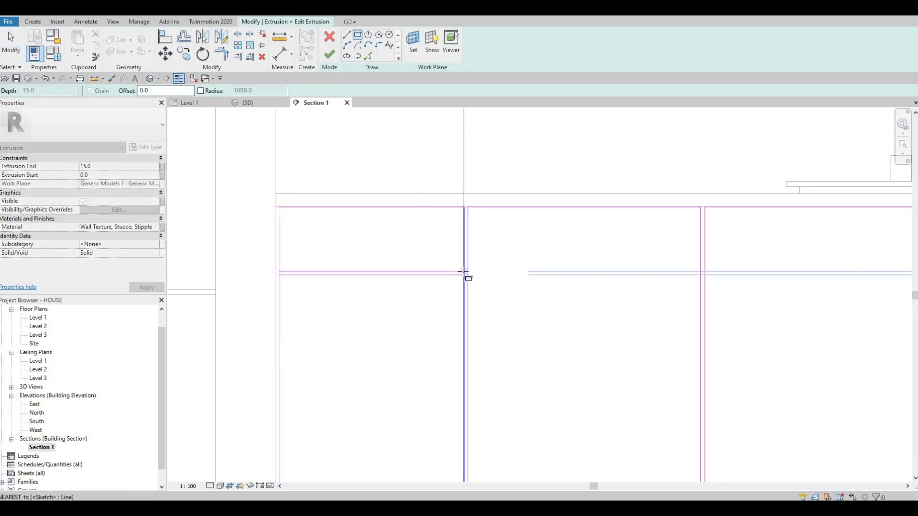
pyautogui.click(415, 276)
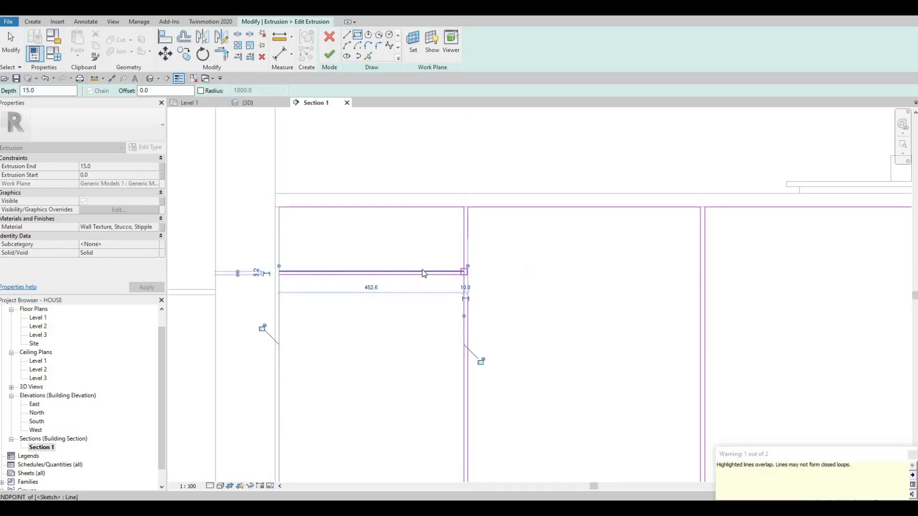
pyautogui.scroll(2, 408, 278)
pyautogui.press('Escape')
pyautogui.press('Escape')
pyautogui.press('Escape')
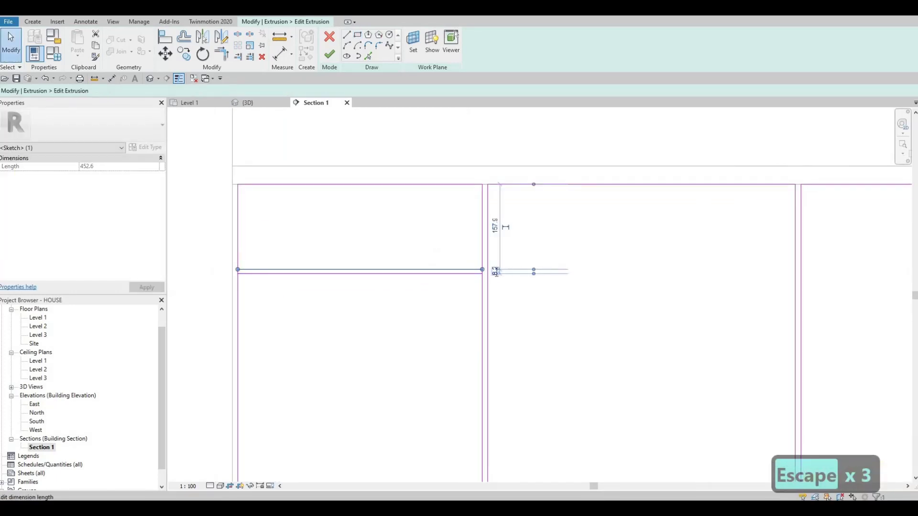
# Step: Set the height of the horizontal strip in the leftmost door to 10 mm
pyautogui.write('10')
pyautogui.press('Return')
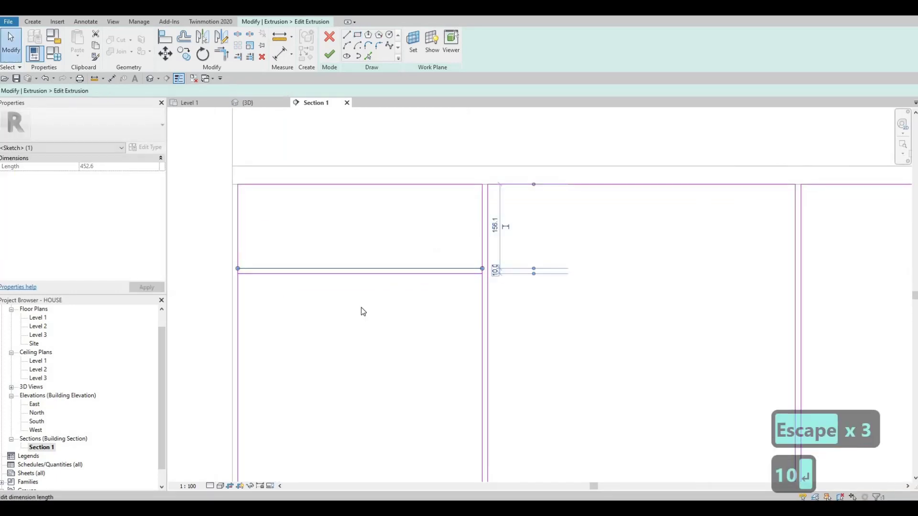
pyautogui.press('Escape')
pyautogui.press('Escape')
# Step: Copy the horizontal strip straight down by about 205 mm to divide the leftmost door into three drawer fronts
pyautogui.scroll(-1, 285, 255)
pyautogui.scroll(-1, 284, 252)
pyautogui.scroll(1, 259, 240)
pyautogui.moveTo(257, 237); pyautogui.dragTo(522, 287)
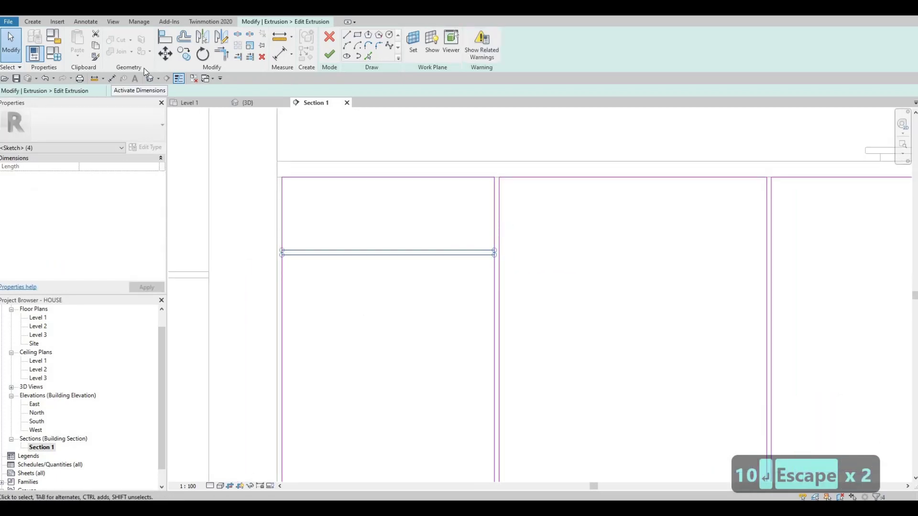
pyautogui.click(184, 54)
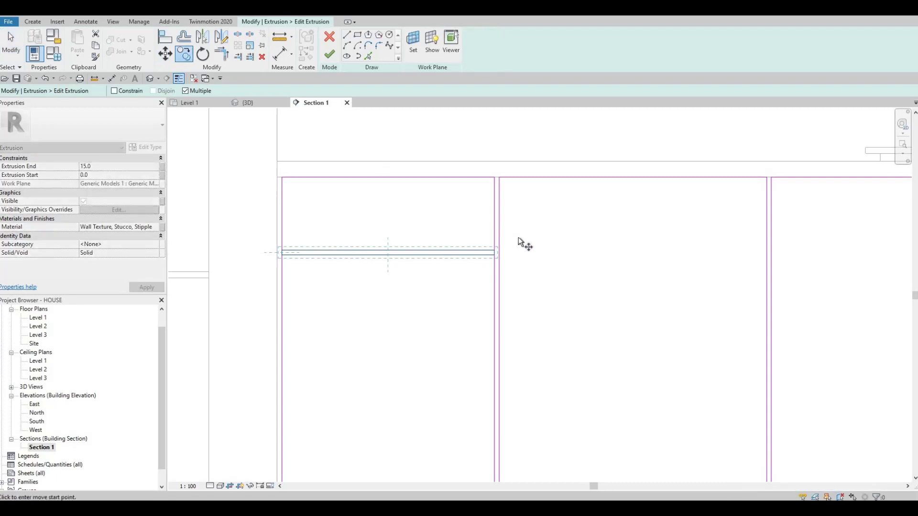
pyautogui.click(553, 251)
pyautogui.moveTo(553, 330); pyautogui.dragTo(554, 242, button='middle')
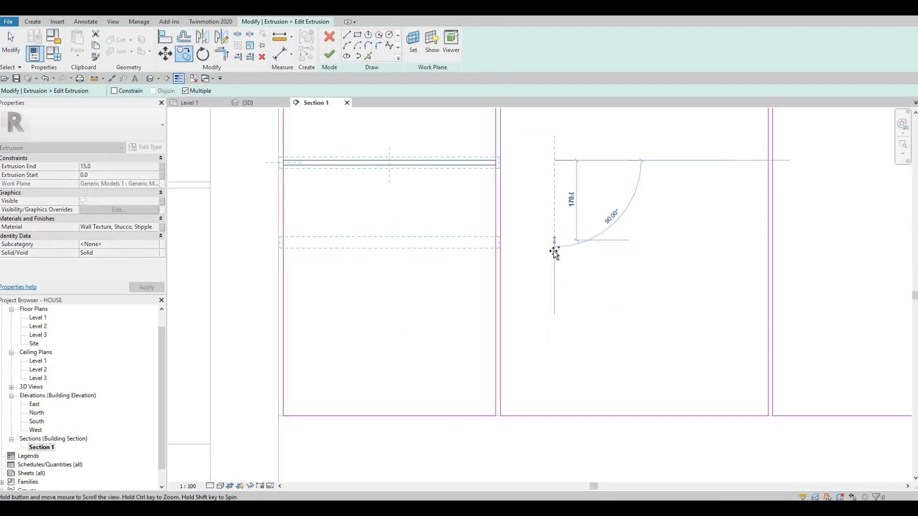
pyautogui.scroll(-1, 554, 249)
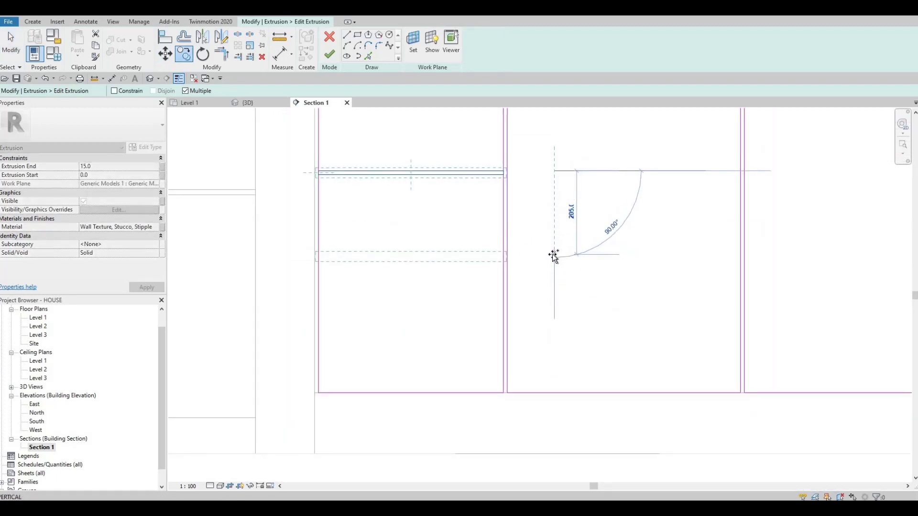
pyautogui.click(554, 254)
pyautogui.scroll(-3, 521, 249)
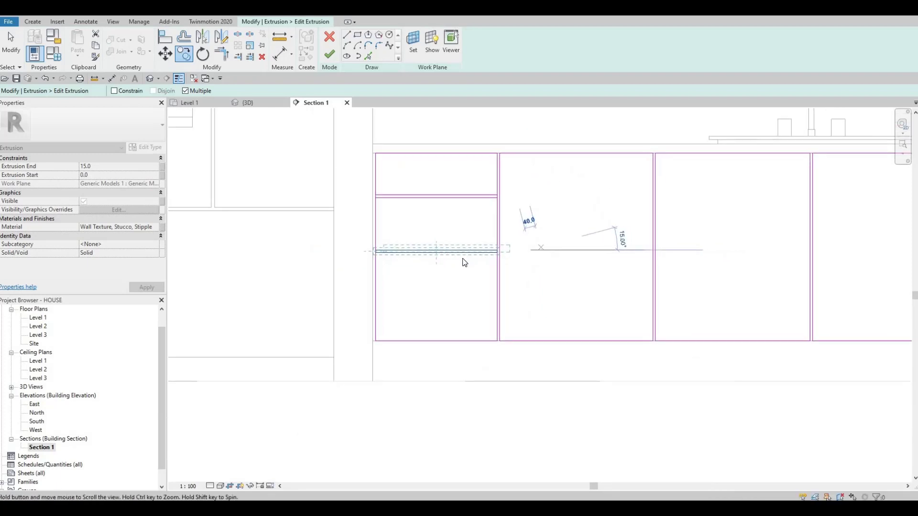
pyautogui.press('Escape')
pyautogui.press('Escape')
pyautogui.scroll(1, 463, 220)
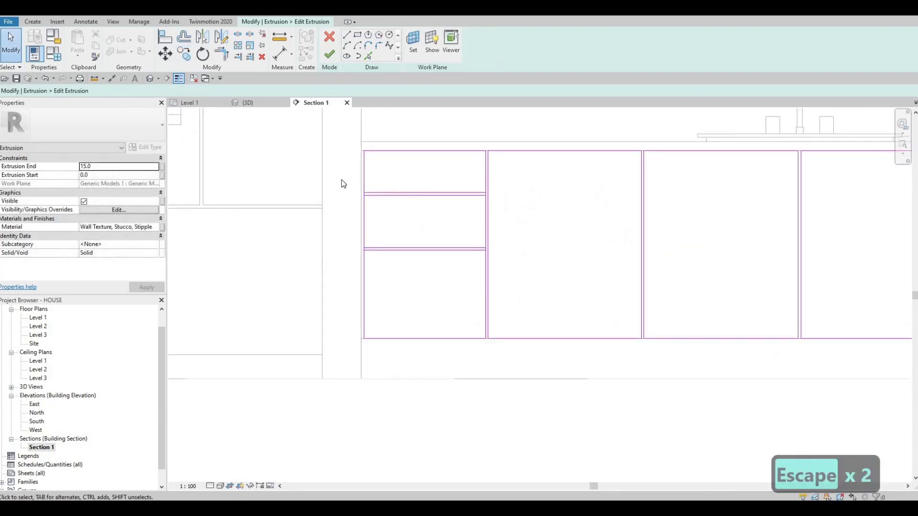
# Step: Nudge the upper horizontal strip of the leftmost door down by two increments
pyautogui.moveTo(340, 178); pyautogui.dragTo(515, 207)
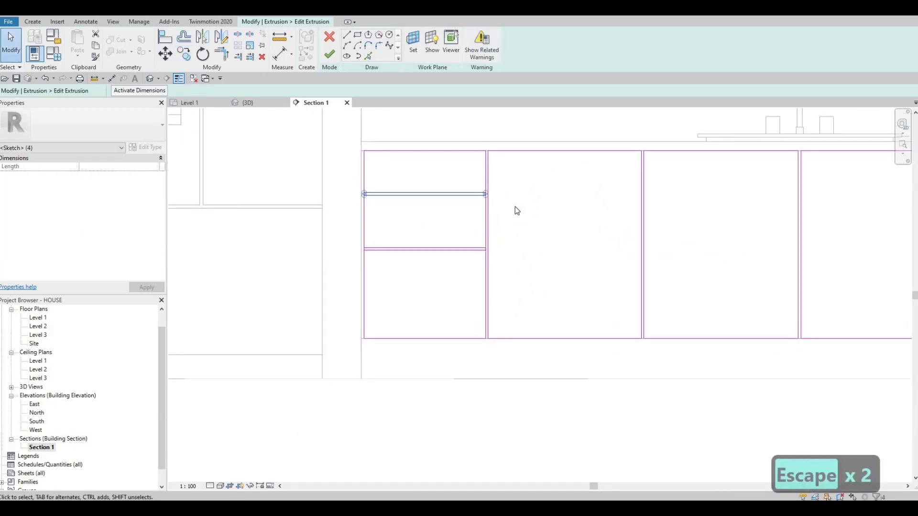
pyautogui.press('Down')
pyautogui.press('Down')
pyautogui.press('Escape')
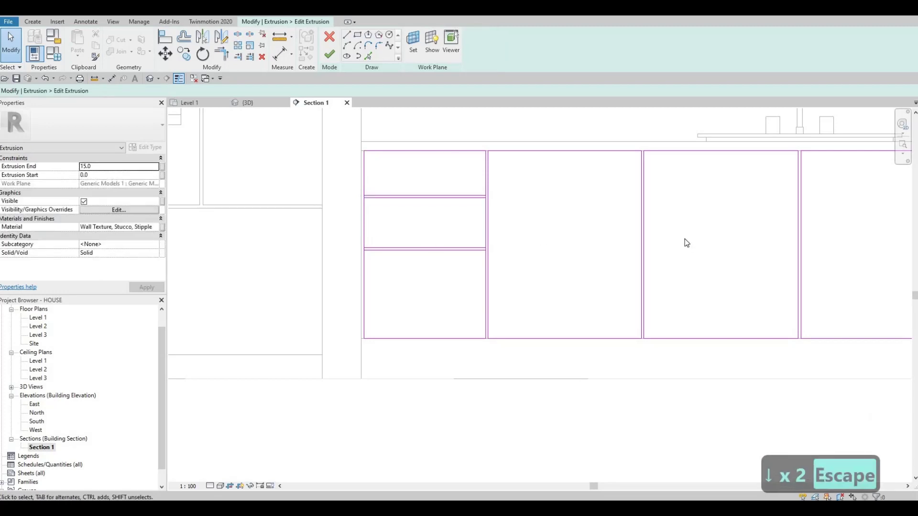
# Step: Copy both horizontal strips from the leftmost door to the rightmost door, using the doors' upper-left corners as base and destination points
pyautogui.scroll(-2, 338, 193)
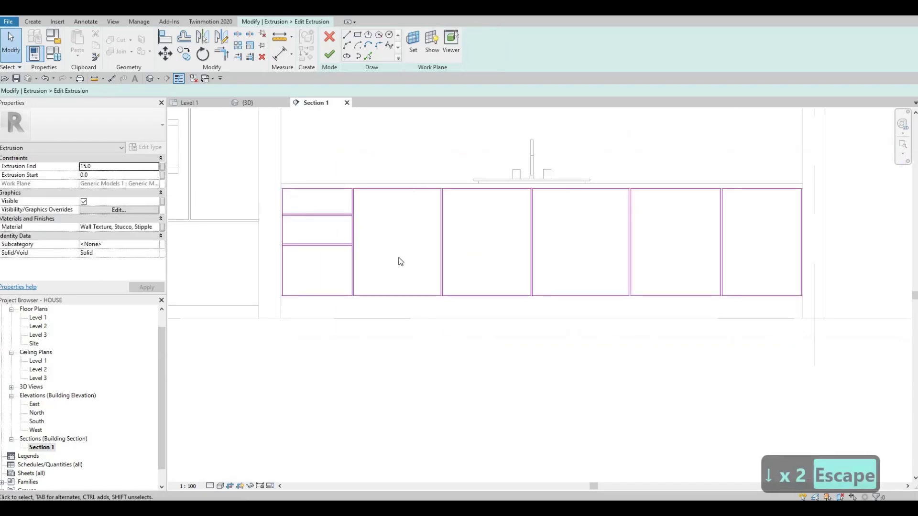
pyautogui.moveTo(250, 201); pyautogui.dragTo(400, 257)
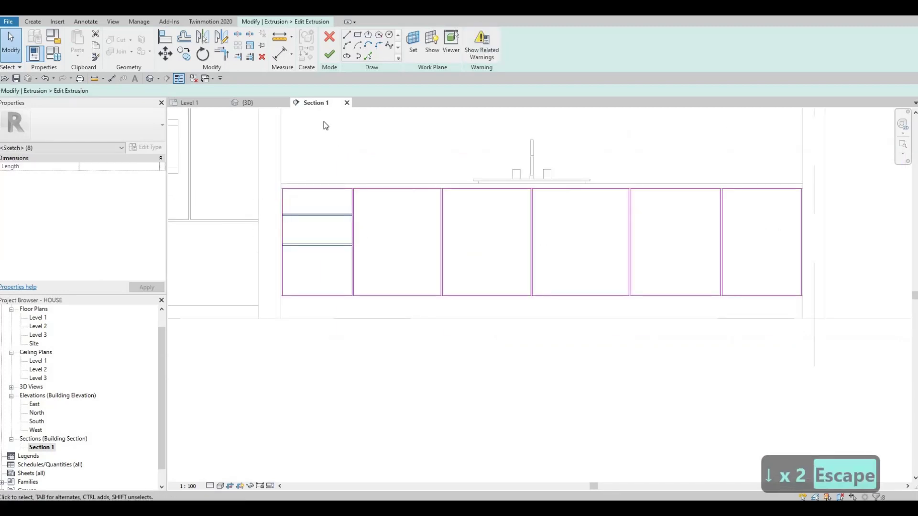
pyautogui.click(187, 56)
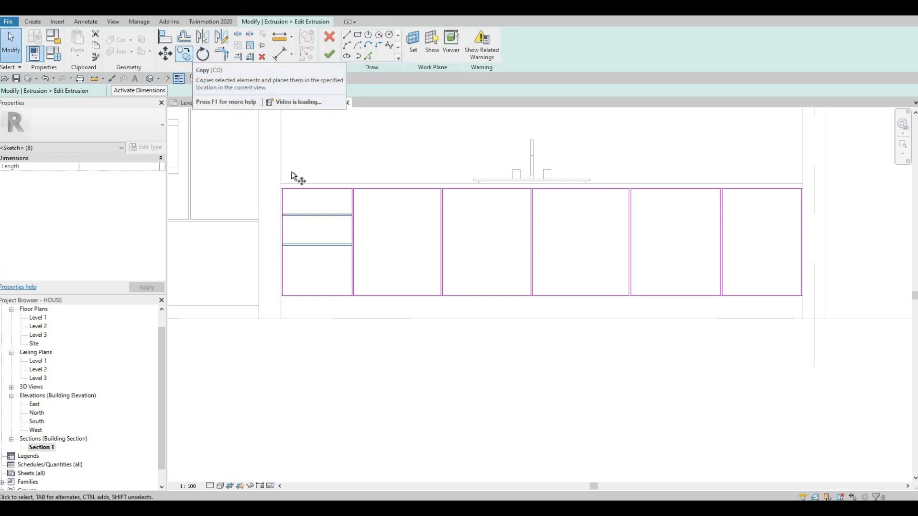
pyautogui.scroll(1, 284, 192)
pyautogui.scroll(1, 284, 191)
pyautogui.click(283, 190)
pyautogui.moveTo(486, 198); pyautogui.dragTo(135, 201, button='middle')
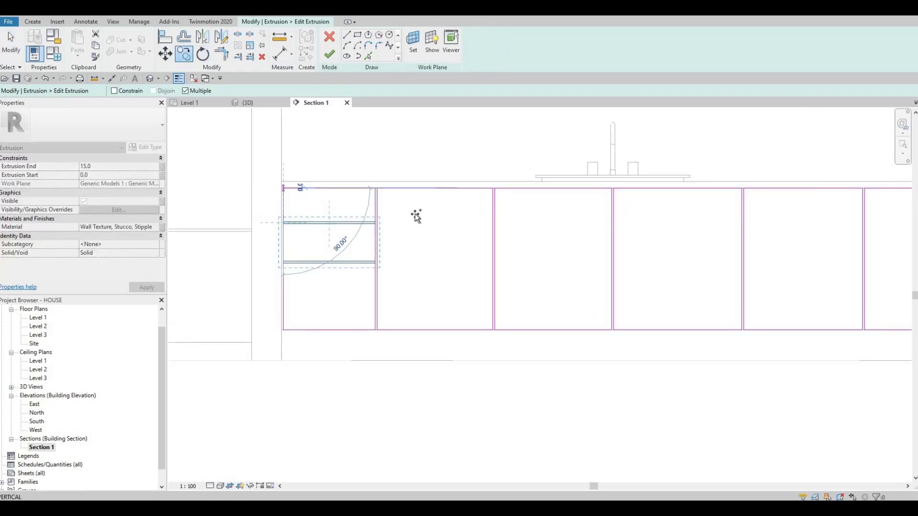
pyautogui.scroll(1, 521, 181)
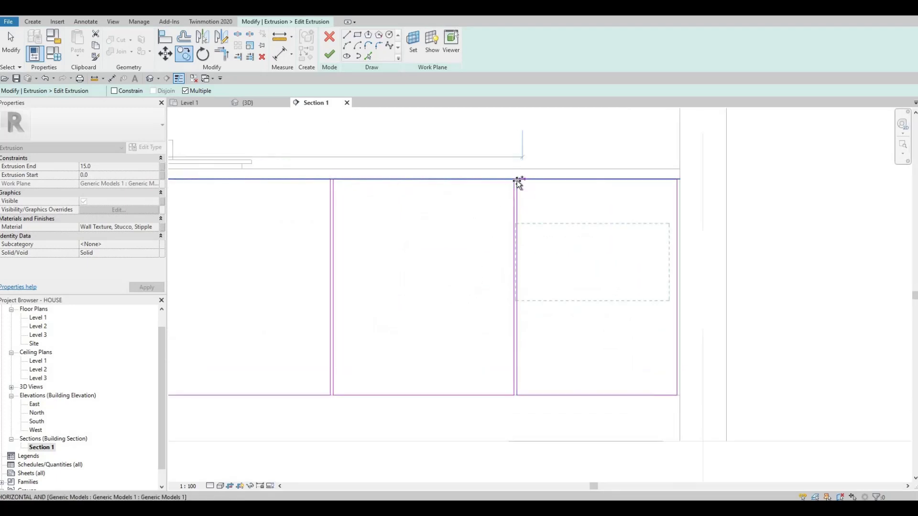
pyautogui.click(518, 180)
pyautogui.moveTo(618, 251); pyautogui.dragTo(458, 240, button='middle')
pyautogui.press('Escape')
pyautogui.press('Escape')
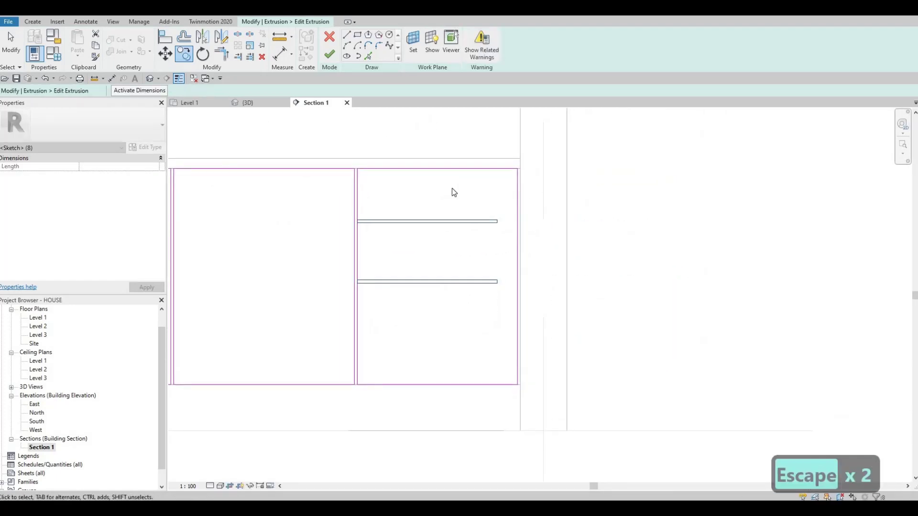
# Step: Nudge the right end lines of both copied strips rightward past the rightmost door's edge, up to the adjacent wall line
pyautogui.scroll(1, 504, 229)
pyautogui.moveTo(452, 188); pyautogui.dragTo(516, 347)
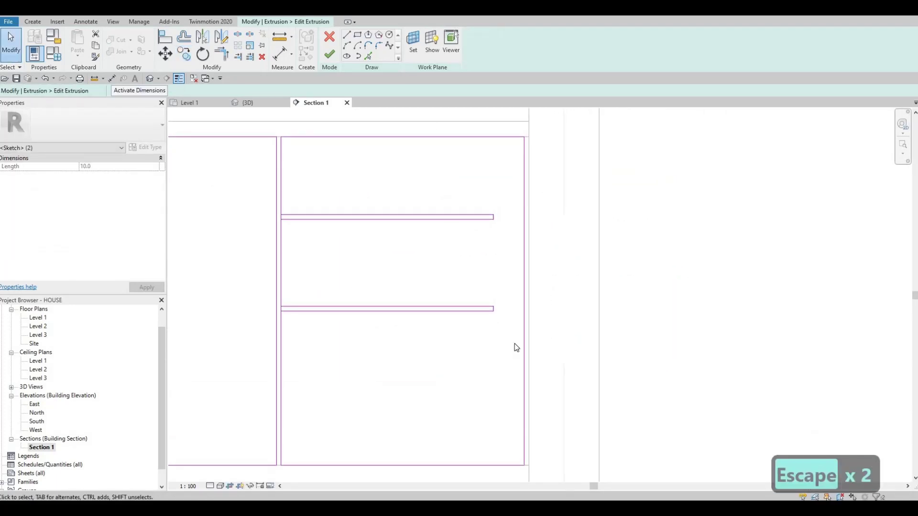
pyautogui.press('Right')
pyautogui.press('Right')
pyautogui.press('Right')
pyautogui.press('Right')
pyautogui.press('Right')
pyautogui.press('Right')
pyautogui.press('Right')
pyautogui.press('Right')
pyautogui.press('Right')
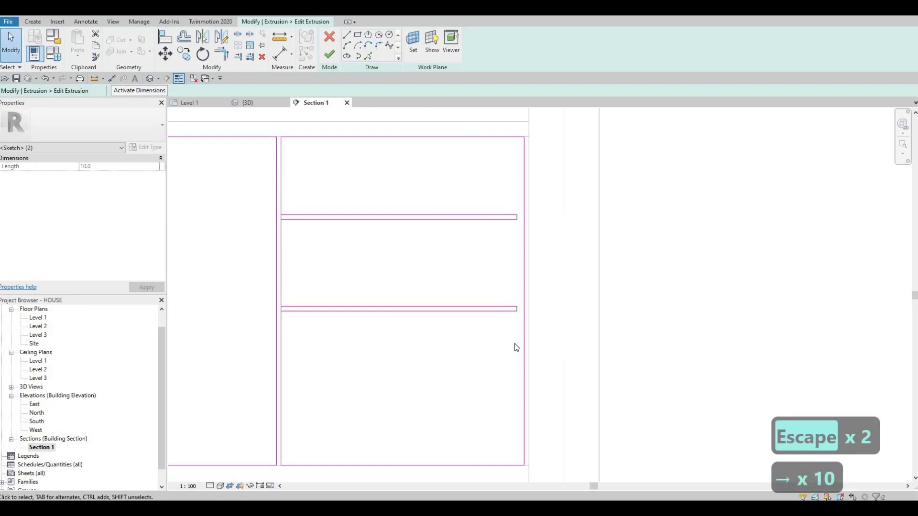
pyautogui.press('Right')
pyautogui.press('Right')
pyautogui.press('Right')
pyautogui.press('Right')
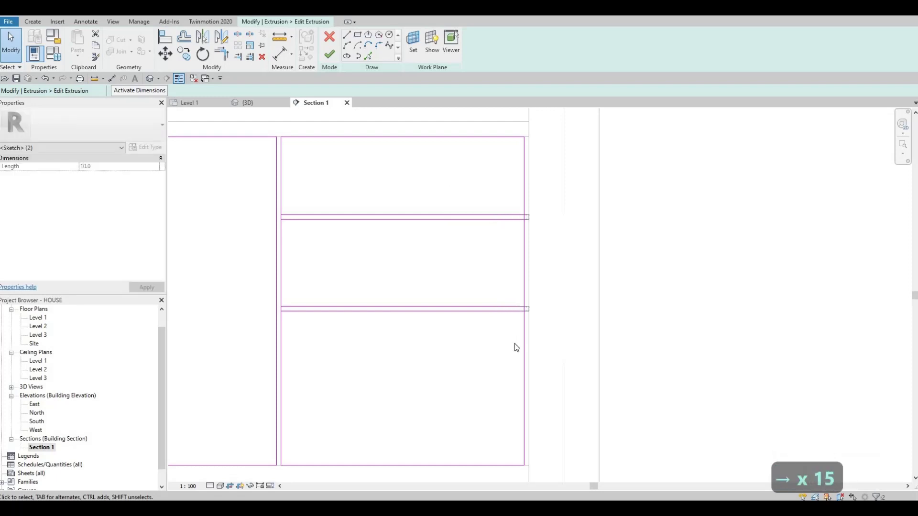
pyautogui.press('Escape')
pyautogui.press('Escape')
pyautogui.press('Escape')
pyautogui.press('Escape')
# Step: Delete the short vertical end lines at both ends of the two horizontal strips in the leftmost door
pyautogui.scroll(-3, 371, 326)
pyautogui.moveTo(173, 250); pyautogui.dragTo(414, 246, button='middle')
pyautogui.scroll(-4, 414, 247)
pyautogui.scroll(1, 206, 260)
pyautogui.moveTo(206, 261); pyautogui.dragTo(569, 267, button='middle')
pyautogui.scroll(6, 422, 268)
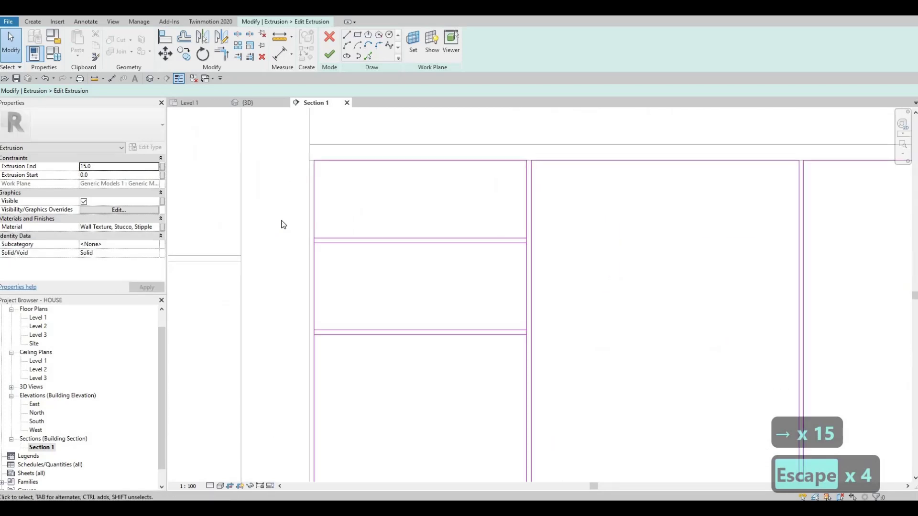
pyautogui.scroll(1, 324, 231)
pyautogui.moveTo(276, 214); pyautogui.dragTo(355, 402)
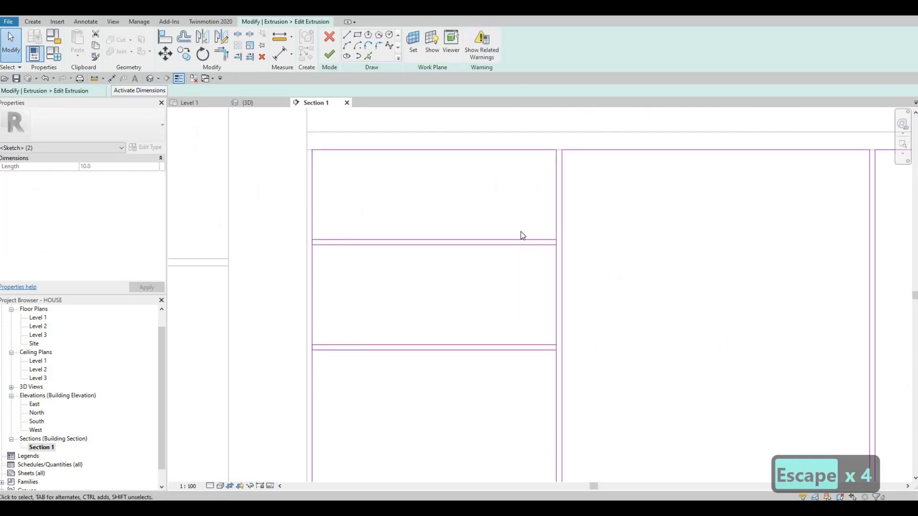
pyautogui.press('Delete')
pyautogui.moveTo(615, 424); pyautogui.dragTo(511, 215)
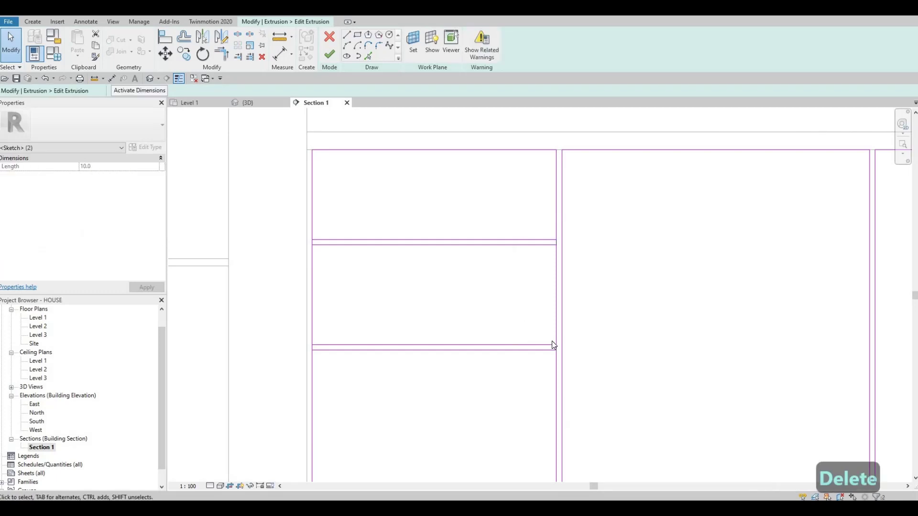
pyautogui.press('Delete')
# Step: Delete the short vertical end lines at both ends of the two horizontal strips in the rightmost door
pyautogui.scroll(-3, 551, 340)
pyautogui.moveTo(552, 340); pyautogui.dragTo(142, 285, button='middle')
pyautogui.moveTo(457, 313); pyautogui.dragTo(98, 330, button='middle')
pyautogui.scroll(-2, 335, 161)
pyautogui.scroll(2, 442, 284)
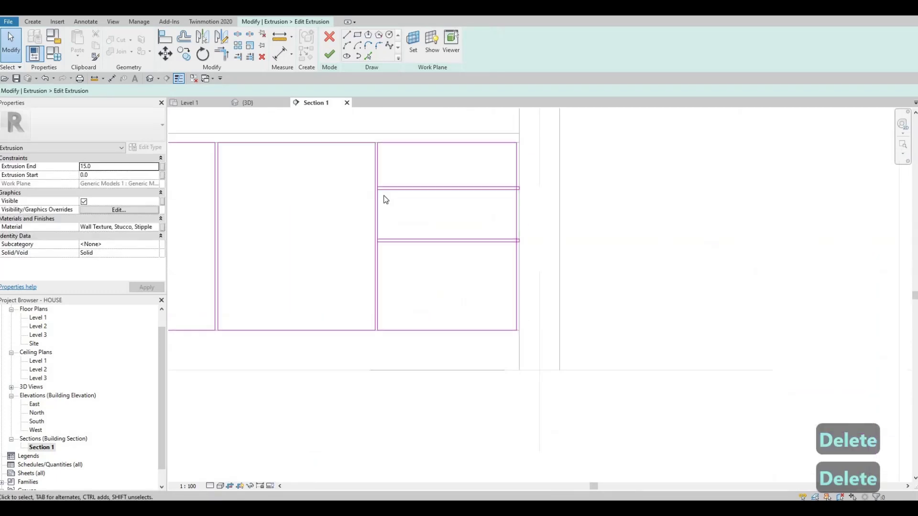
pyautogui.scroll(1, 410, 267)
pyautogui.moveTo(321, 150); pyautogui.dragTo(426, 289)
pyautogui.press('Delete')
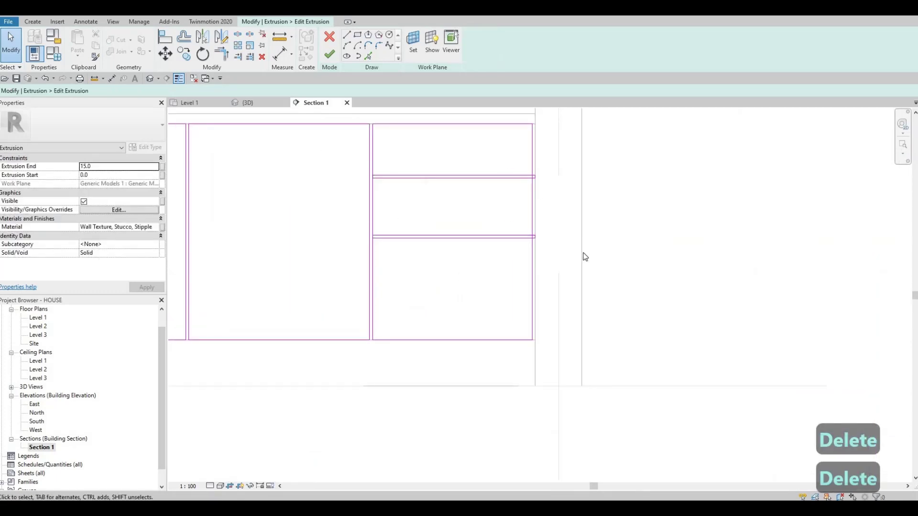
pyautogui.moveTo(503, 158); pyautogui.dragTo(578, 259)
pyautogui.press('Delete')
# Step: Split both vertical edges of the rightmost door's outline within the gaps between the paired horizontal lines
pyautogui.scroll(1, 519, 198)
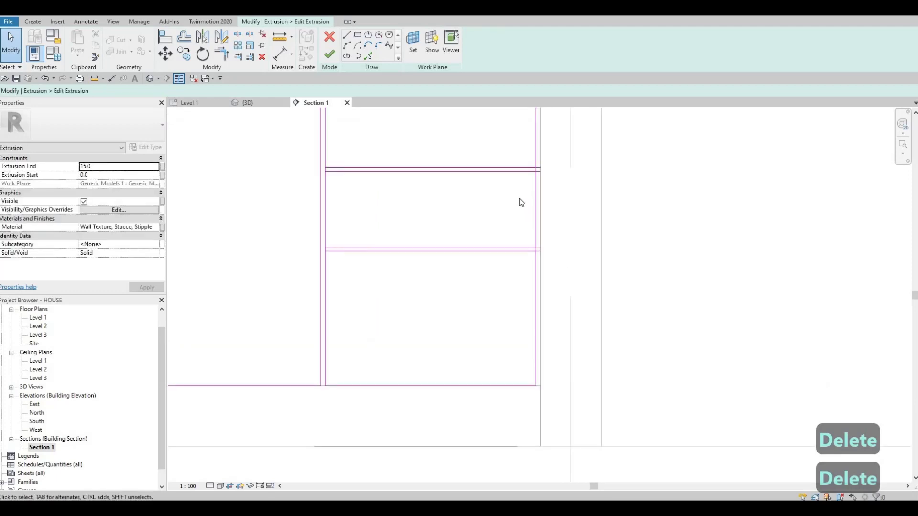
pyautogui.press('s')
pyautogui.press('l')
pyautogui.scroll(1, 548, 154)
pyautogui.scroll(1, 551, 151)
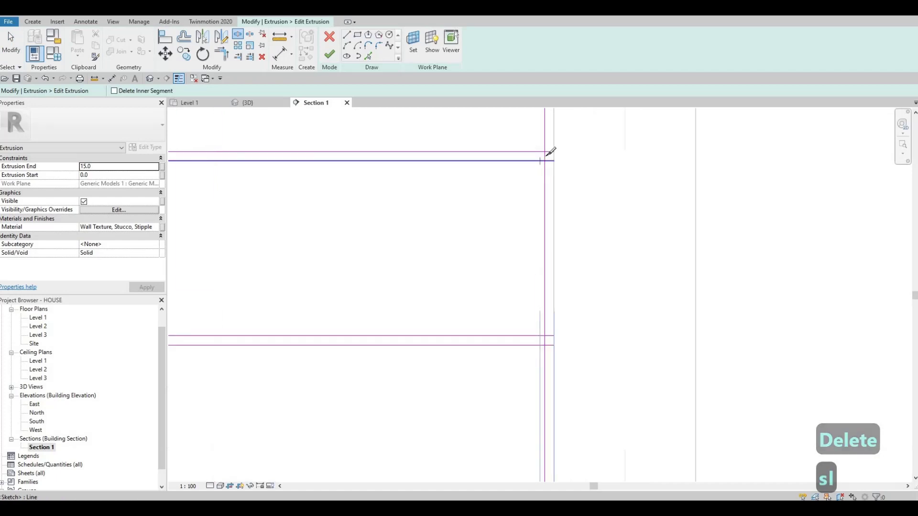
pyautogui.click(546, 155)
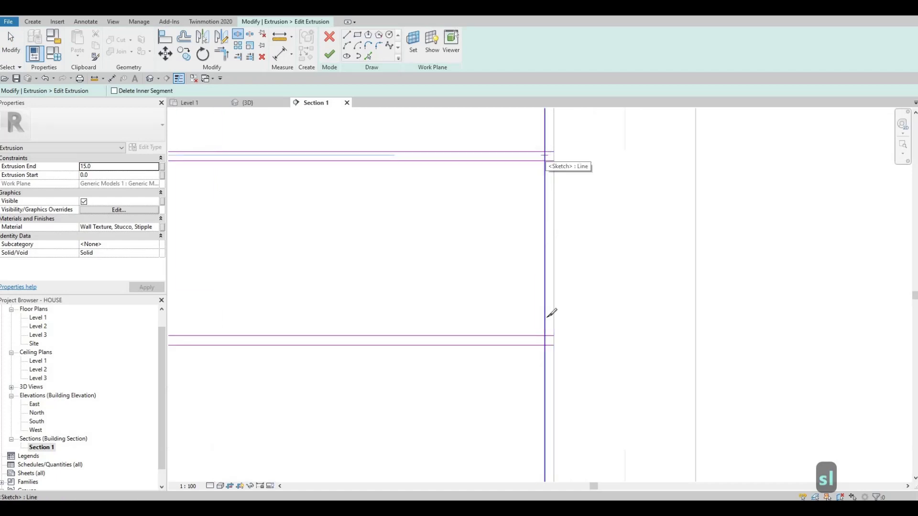
pyautogui.click(545, 341)
pyautogui.moveTo(296, 250); pyautogui.dragTo(680, 313, button='middle')
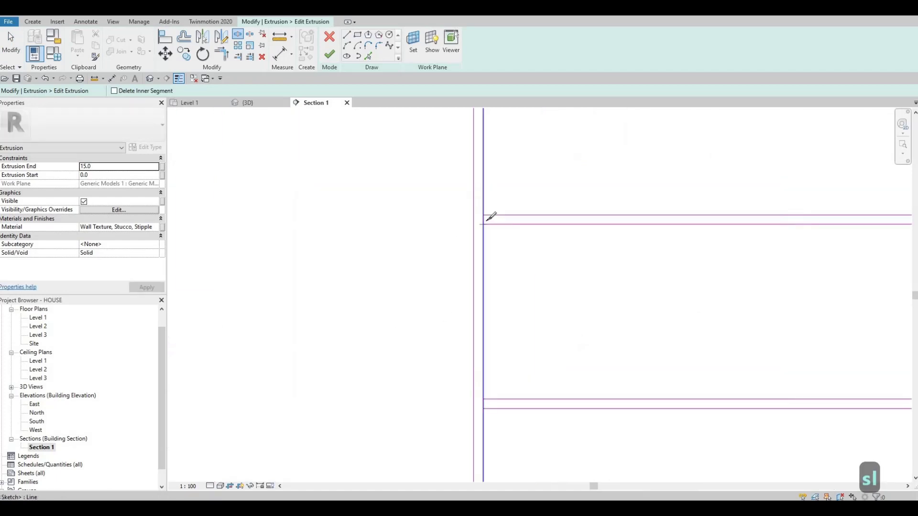
pyautogui.click(487, 219)
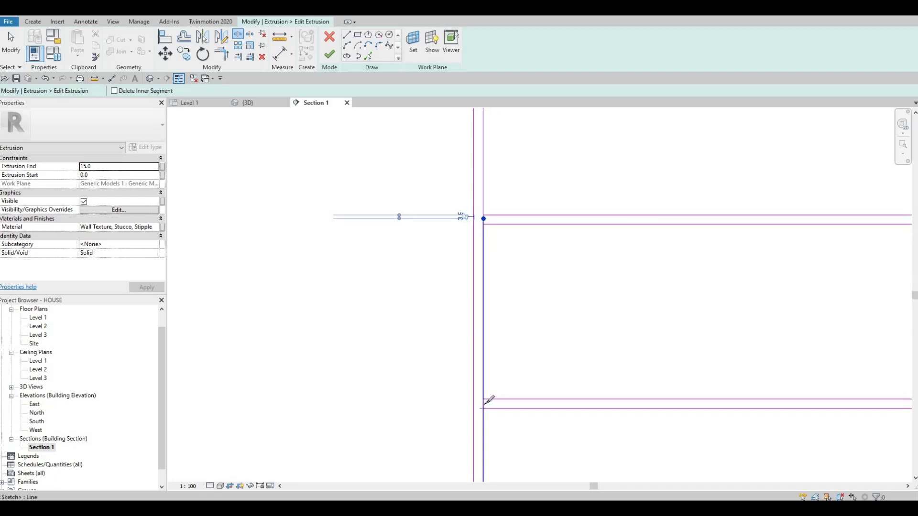
pyautogui.click(483, 404)
# Step: Split the vertical edges of the leftmost door's outline within the gaps between its paired horizontal lines
pyautogui.scroll(-4, 453, 343)
pyautogui.moveTo(342, 335); pyautogui.dragTo(627, 305, button='middle')
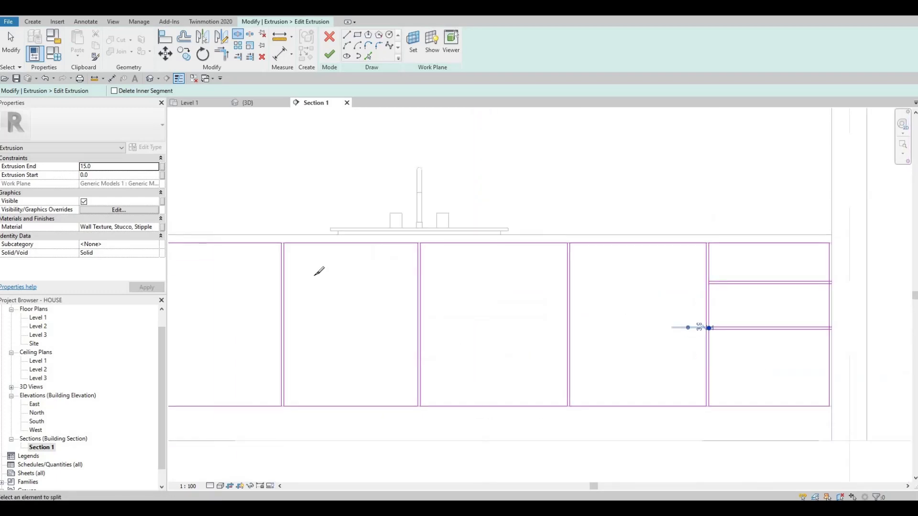
pyautogui.scroll(-3, 319, 271)
pyautogui.scroll(6, 344, 297)
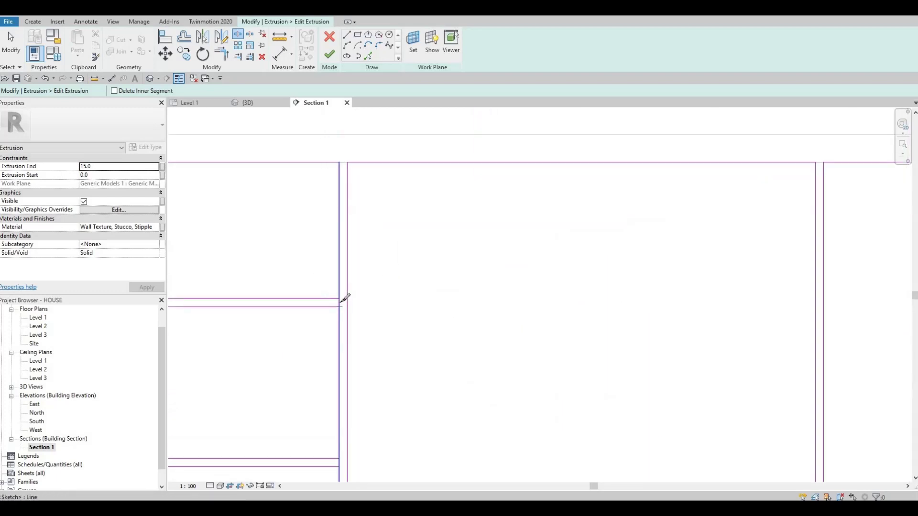
pyautogui.scroll(3, 418, 260)
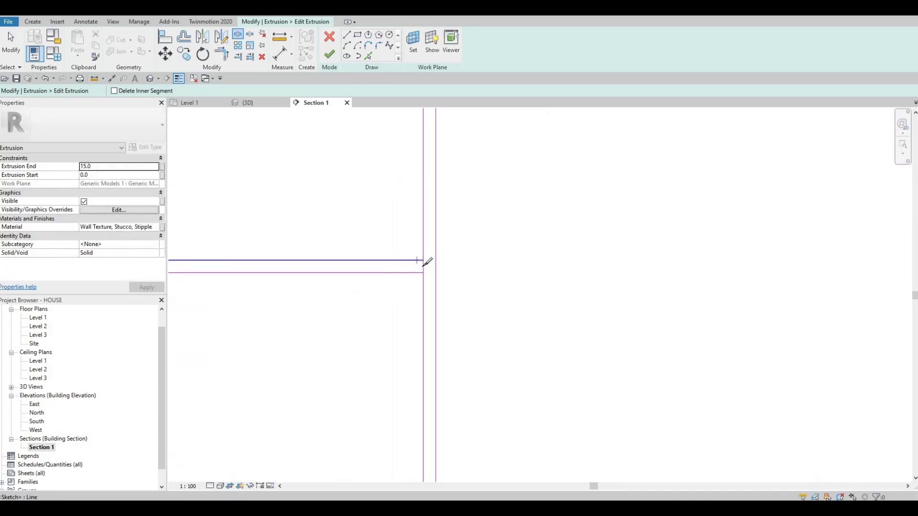
pyautogui.click(423, 267)
pyautogui.scroll(-3, 627, 287)
pyautogui.moveTo(201, 271); pyautogui.dragTo(395, 301, button='middle')
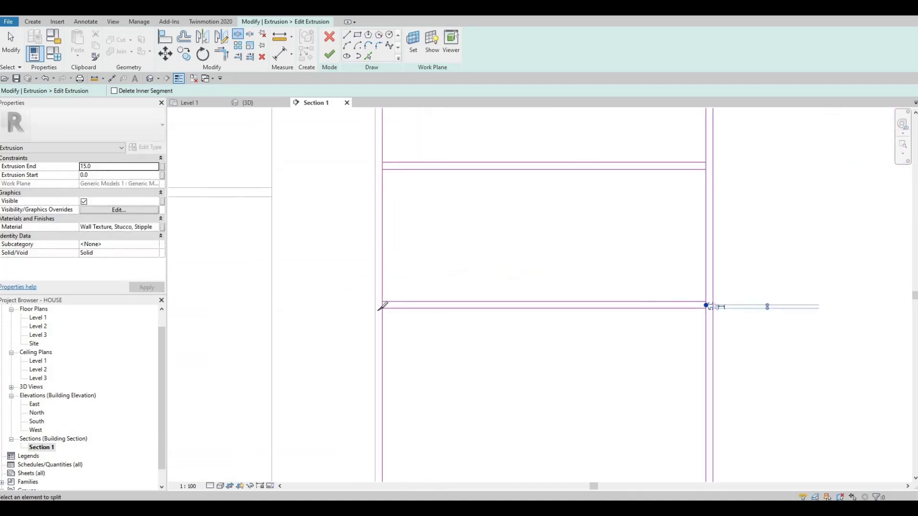
pyautogui.scroll(2, 379, 311)
pyautogui.click(378, 307)
pyautogui.scroll(-4, 395, 218)
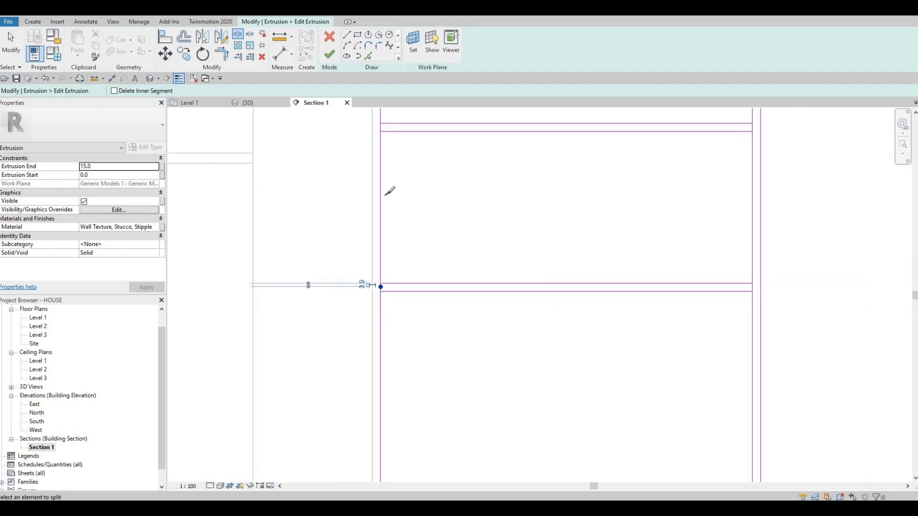
pyautogui.moveTo(384, 146); pyautogui.dragTo(381, 221, button='middle')
pyautogui.scroll(4, 382, 218)
pyautogui.press('Escape')
pyautogui.press('Escape')
pyautogui.press('Escape')
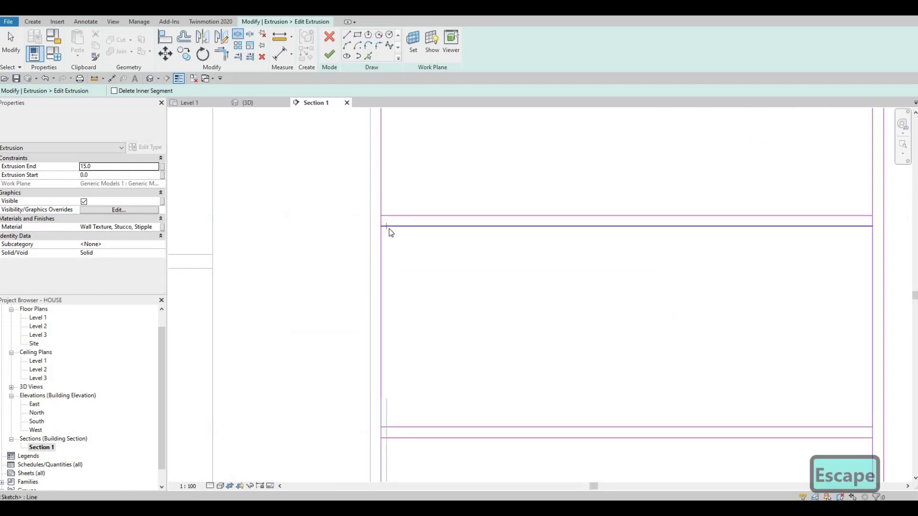
# Step: Trim the horizontal and vertical lines of the leftmost door into corners to form three separate closed drawer-front rectangles
pyautogui.press('t')
pyautogui.press('r')
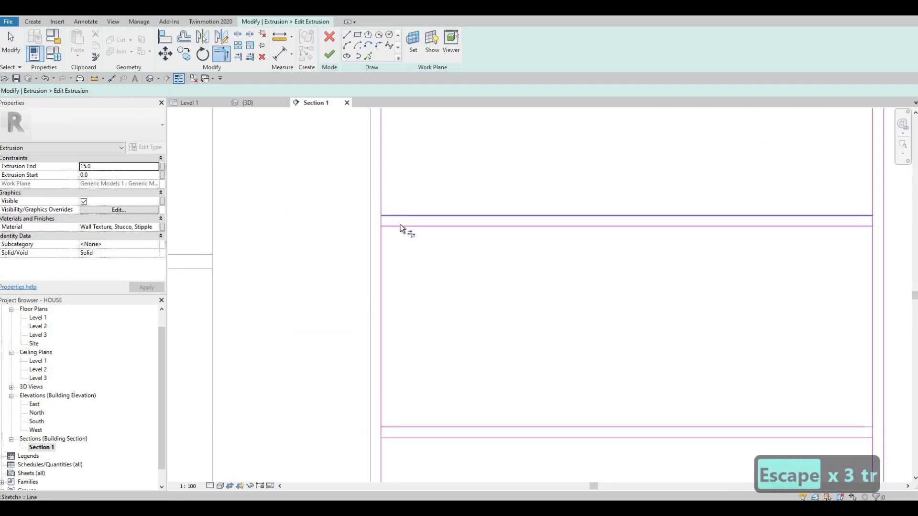
pyautogui.click(396, 438)
pyautogui.scroll(-2, 466, 374)
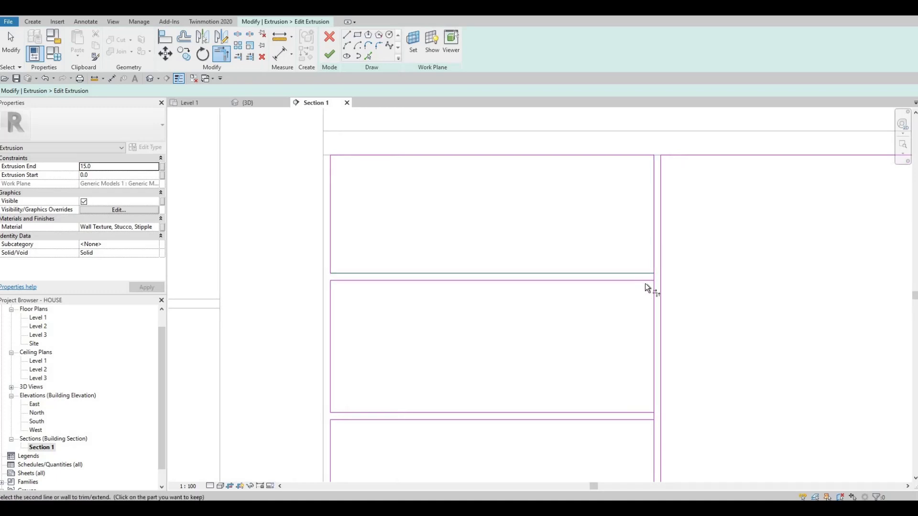
pyautogui.click(653, 300)
pyautogui.click(633, 280)
pyautogui.moveTo(634, 277); pyautogui.dragTo(572, 165, button='middle')
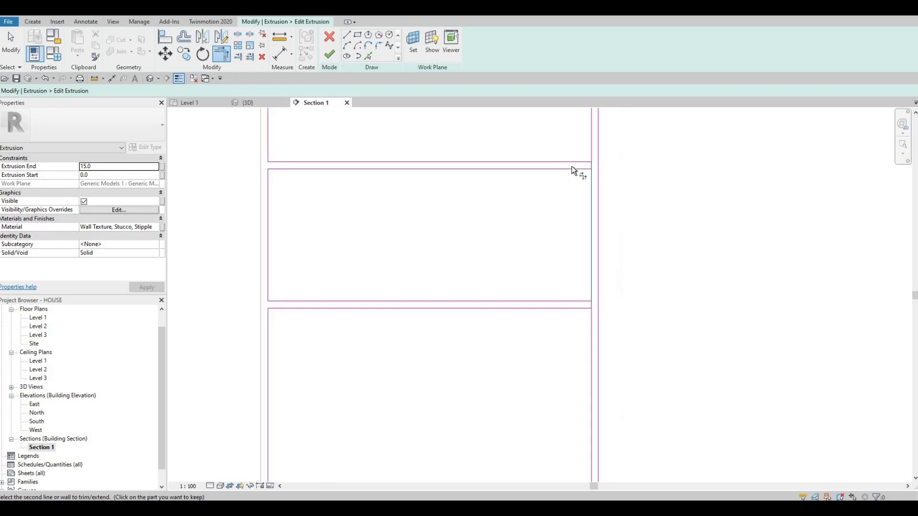
pyautogui.click(591, 295)
pyautogui.click(591, 319)
pyautogui.scroll(-4, 589, 284)
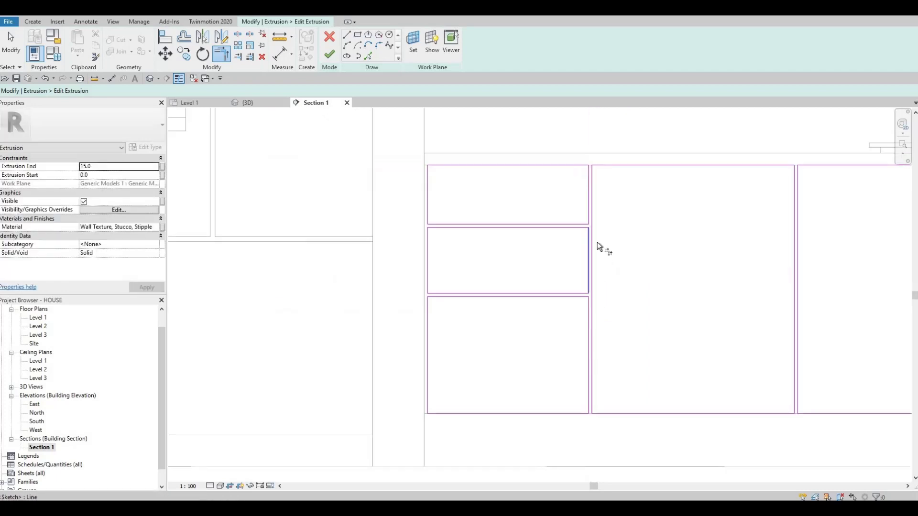
# Step: Trim the horizontal divider lines to the left vertical edge segments of the rightmost door, forming the drawer fronts' left corners
pyautogui.scroll(-4, 598, 245)
pyautogui.moveTo(850, 247); pyautogui.dragTo(601, 249, button='middle')
pyautogui.scroll(3, 603, 246)
pyautogui.scroll(3, 602, 244)
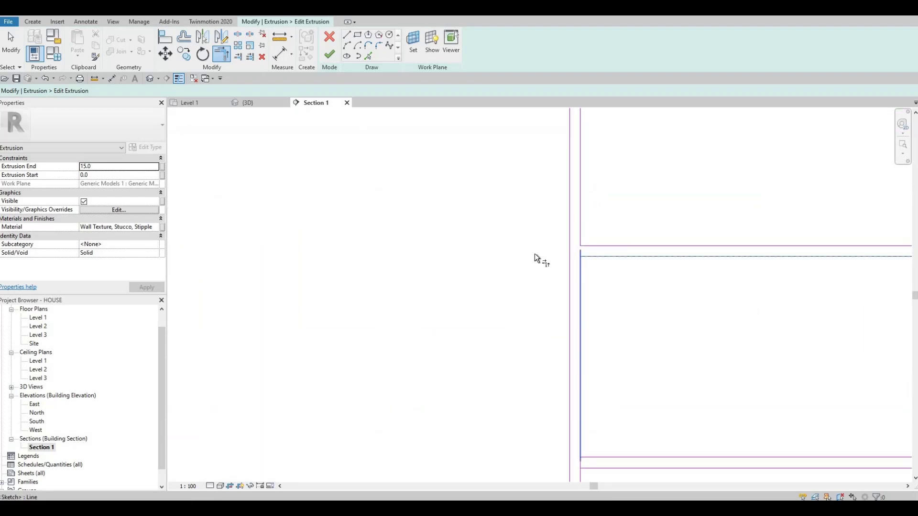
pyautogui.moveTo(604, 457); pyautogui.dragTo(535, 291, button='middle')
pyautogui.click(525, 281)
pyautogui.click(511, 266)
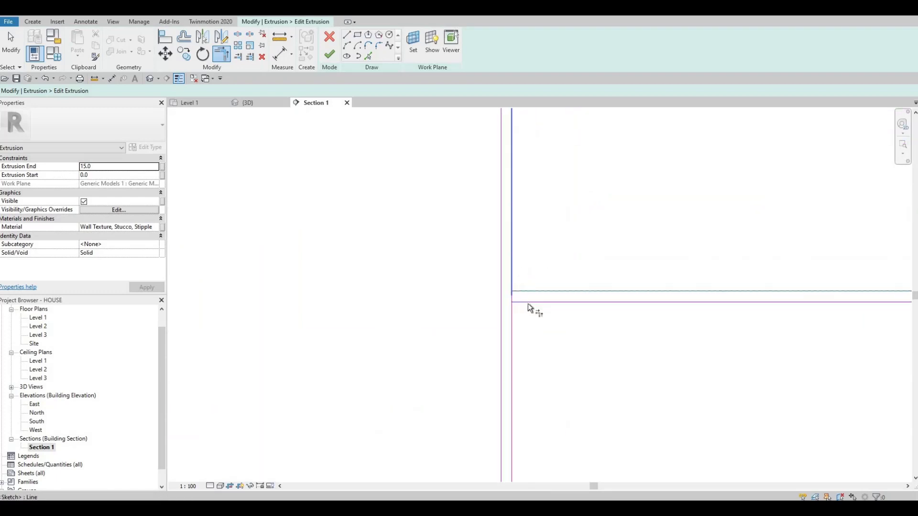
# Step: Trim the overshooting divider lines to the right vertical edge segments of the rightmost door to close its three drawer-front rectangles
pyautogui.moveTo(460, 303); pyautogui.dragTo(575, 245, button='middle')
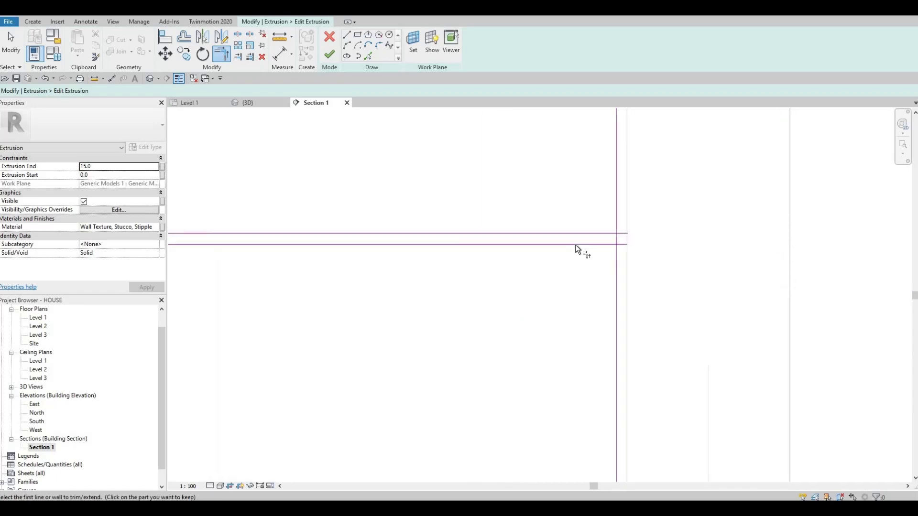
pyautogui.click(617, 264)
pyautogui.click(595, 230)
pyautogui.click(615, 206)
pyautogui.moveTo(572, 157); pyautogui.dragTo(573, 253, button='middle')
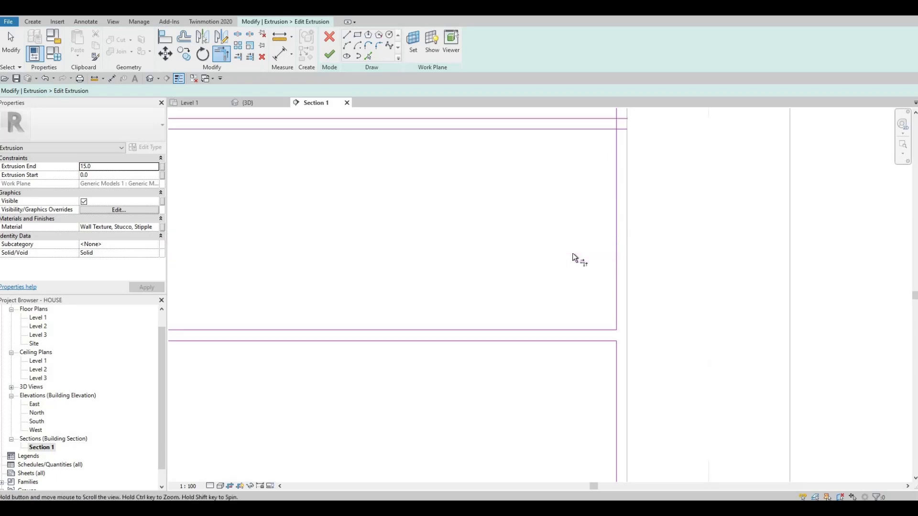
pyautogui.scroll(-4, 575, 253)
pyautogui.moveTo(588, 177); pyautogui.dragTo(584, 243, button='middle')
pyautogui.scroll(3, 580, 250)
pyautogui.click(601, 263)
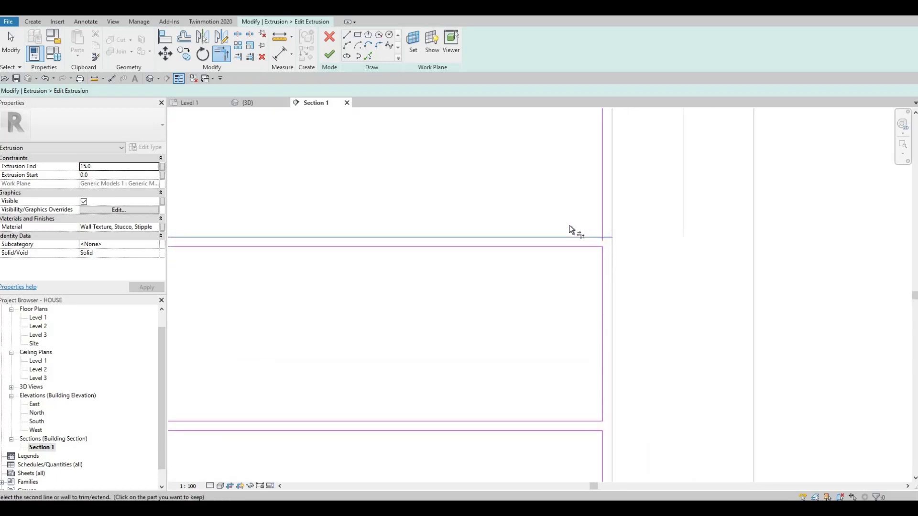
pyautogui.scroll(-2, 586, 241)
pyautogui.scroll(-5, 584, 241)
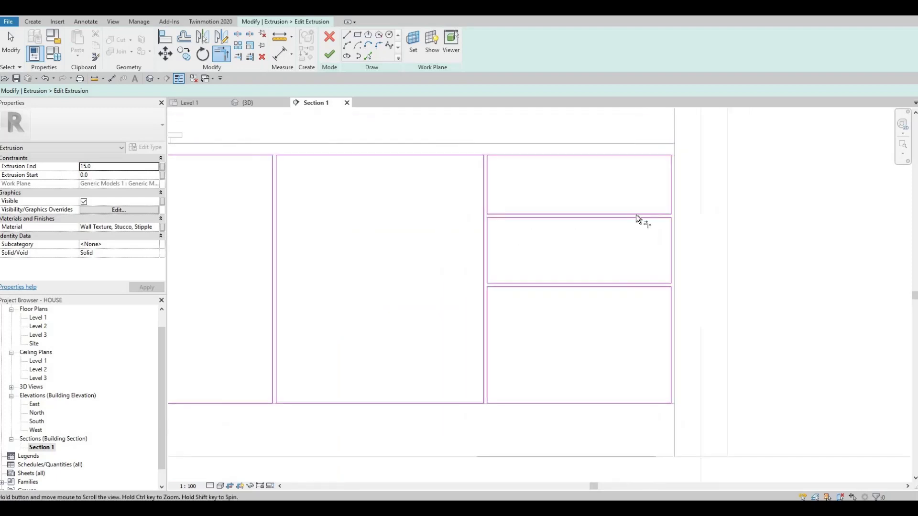
# Step: Finish the cabinet-front extrusion and its in-place model, dismiss the save reminder, and show the base cabinets in the 3D view
pyautogui.scroll(-3, 556, 213)
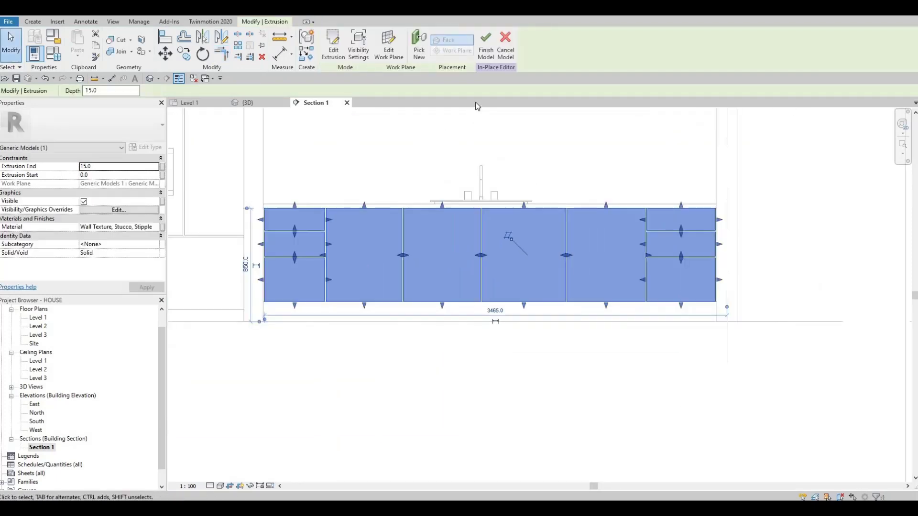
pyautogui.click(486, 45)
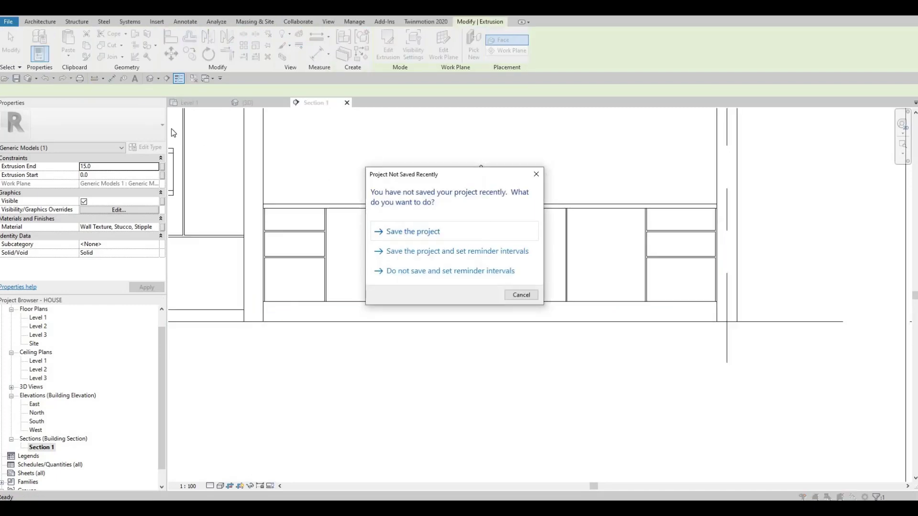
pyautogui.press('Escape')
pyautogui.click(149, 79)
pyautogui.keyDown('shift'); pyautogui.moveTo(373, 264); pyautogui.dragTo(463, 362, button='middle'); pyautogui.keyUp('shift')
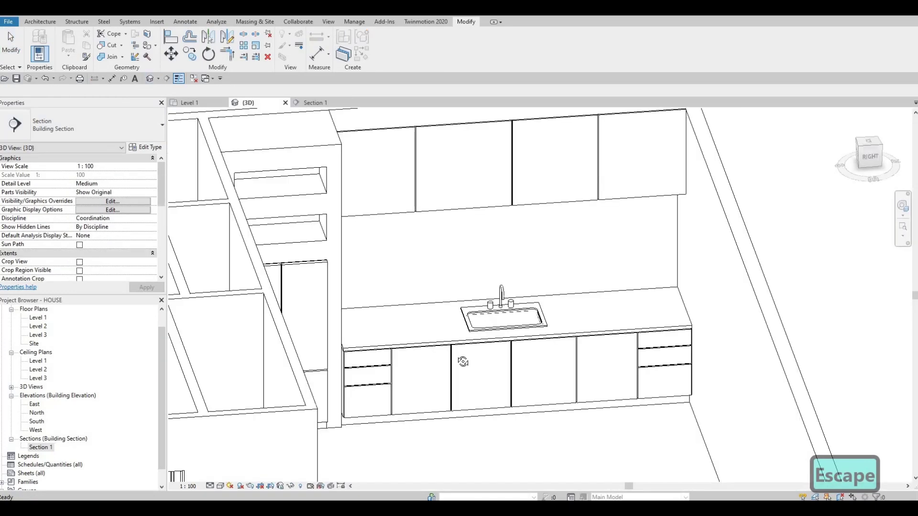
pyautogui.keyDown('shift'); pyautogui.moveTo(514, 270); pyautogui.dragTo(510, 271, button='middle'); pyautogui.keyUp('shift')
pyautogui.scroll(5, 510, 266)
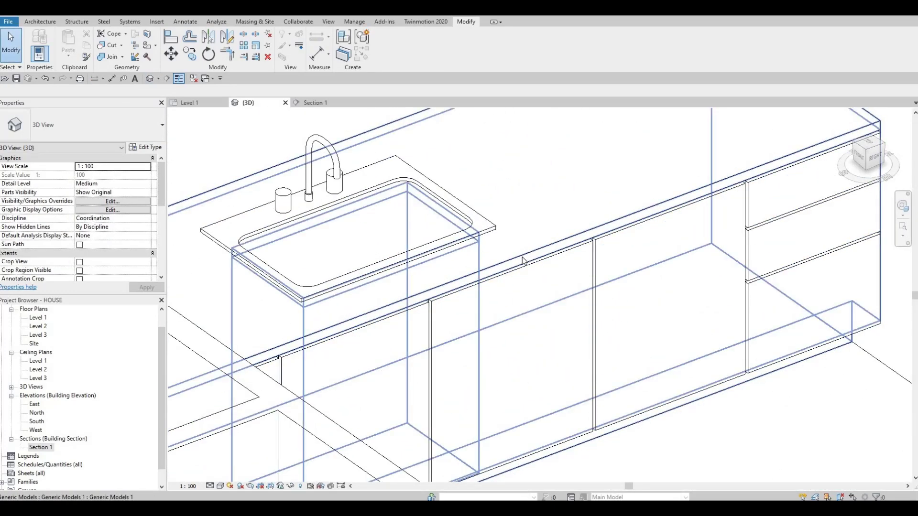
# Step: Align the countertop's front face with the outer face of the base cabinet fronts
pyautogui.click(482, 305)
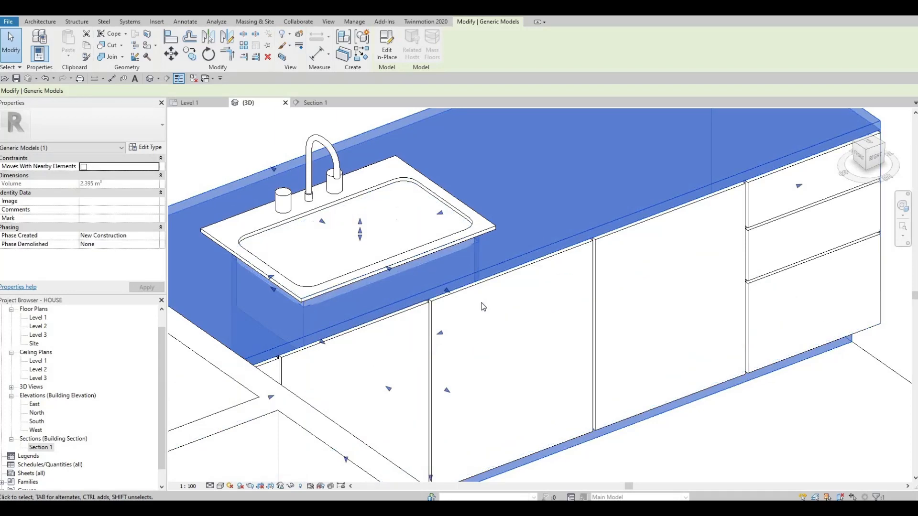
pyautogui.press('a')
pyautogui.press('l')
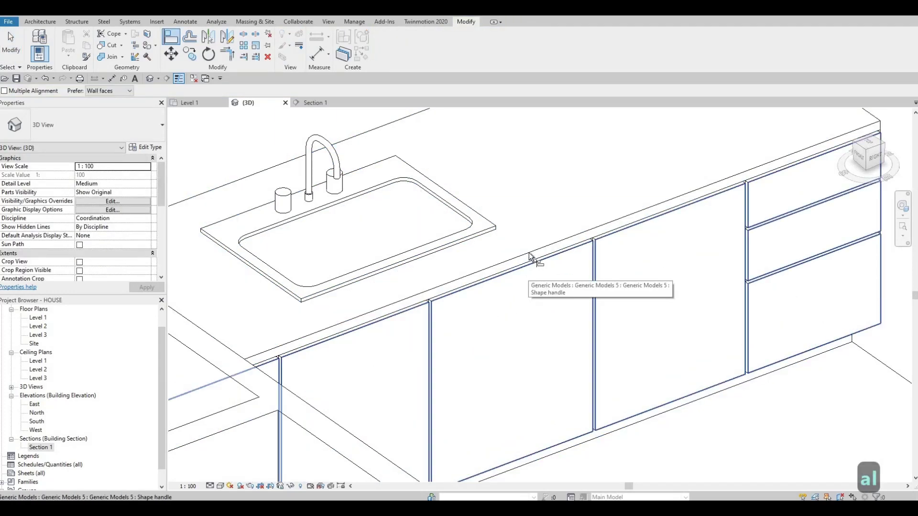
pyautogui.click(530, 256)
pyautogui.press('Escape')
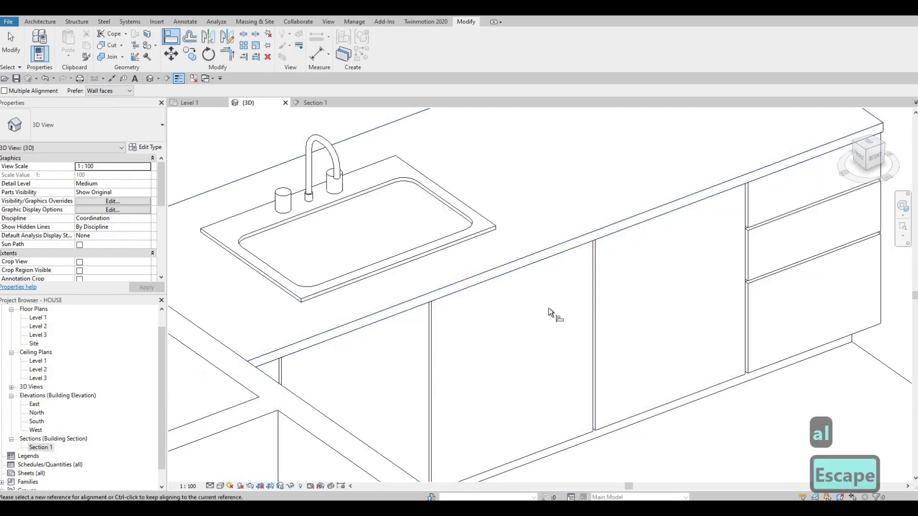
# Step: Examine the aligned countertop, door fronts and drawer fronts in 3D, from close up and across the whole kitchen wall
pyautogui.keyDown('shift'); pyautogui.moveTo(550, 256); pyautogui.dragTo(441, 312, button='middle'); pyautogui.keyUp('shift')
pyautogui.keyDown('shift'); pyautogui.moveTo(437, 291); pyautogui.dragTo(409, 341, button='middle'); pyautogui.keyUp('shift')
pyautogui.moveTo(398, 299); pyautogui.dragTo(360, 334, button='middle')
pyautogui.scroll(-4, 360, 334)
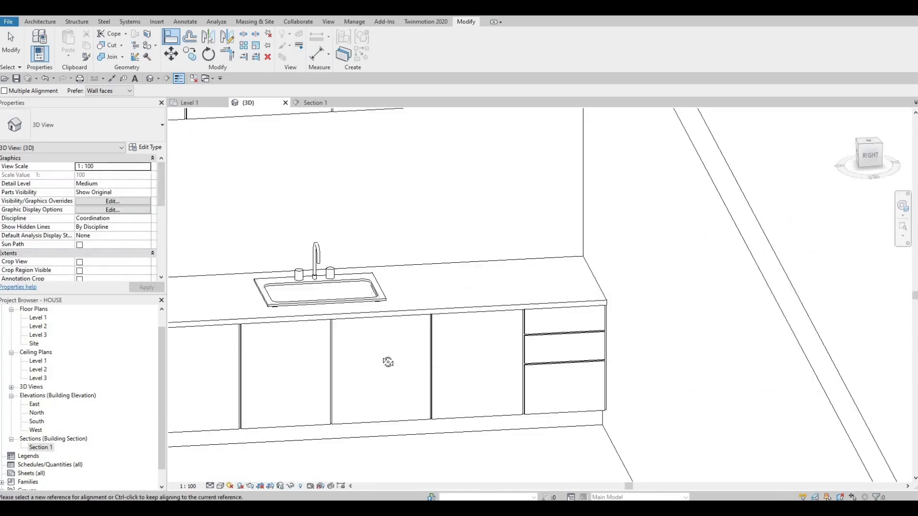
pyautogui.keyDown('shift'); pyautogui.moveTo(388, 362); pyautogui.dragTo(364, 354, button='middle'); pyautogui.keyUp('shift')
pyautogui.keyDown('shift'); pyautogui.moveTo(464, 313); pyautogui.dragTo(654, 228, button='middle'); pyautogui.keyUp('shift')
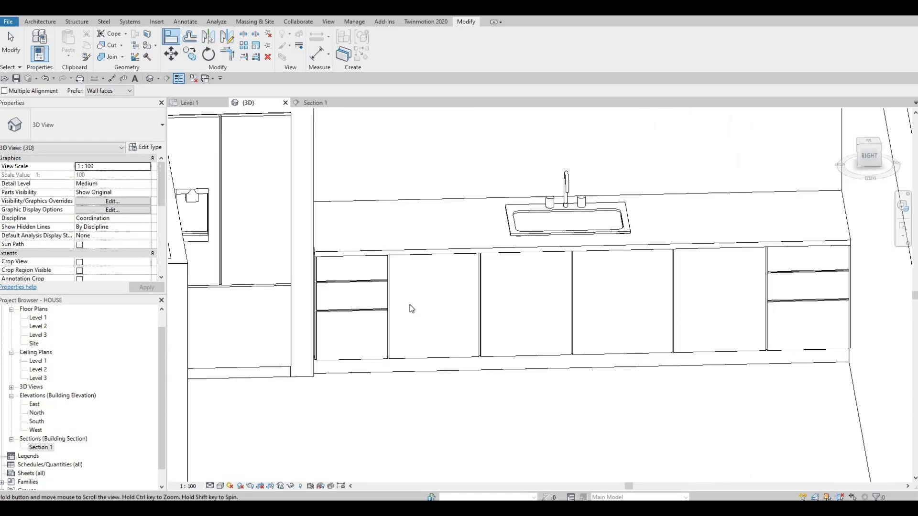
pyautogui.scroll(2, 383, 304)
pyautogui.press('Escape')
pyautogui.press('Escape')
pyautogui.keyDown('shift'); pyautogui.moveTo(349, 303); pyautogui.dragTo(383, 263, button='middle'); pyautogui.keyUp('shift')
pyautogui.scroll(1, 440, 274)
pyautogui.moveTo(440, 274); pyautogui.dragTo(430, 310, button='middle')
pyautogui.scroll(-1, 422, 278)
pyautogui.scroll(-1, 422, 279)
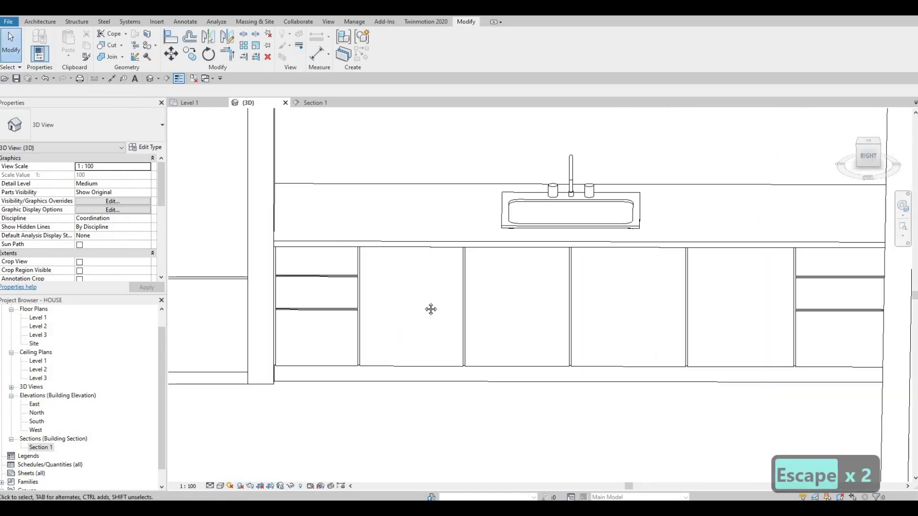
pyautogui.scroll(-2, 431, 309)
pyautogui.scroll(-2, 394, 196)
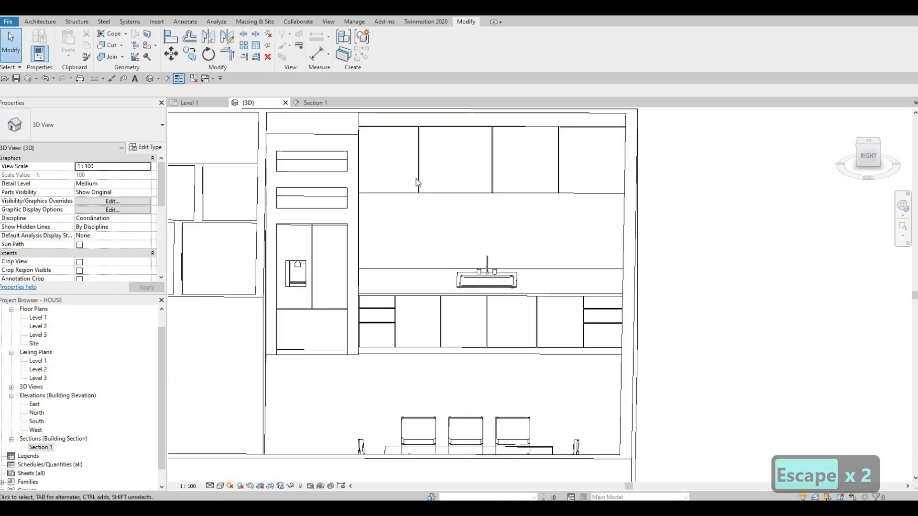
pyautogui.scroll(6, 381, 313)
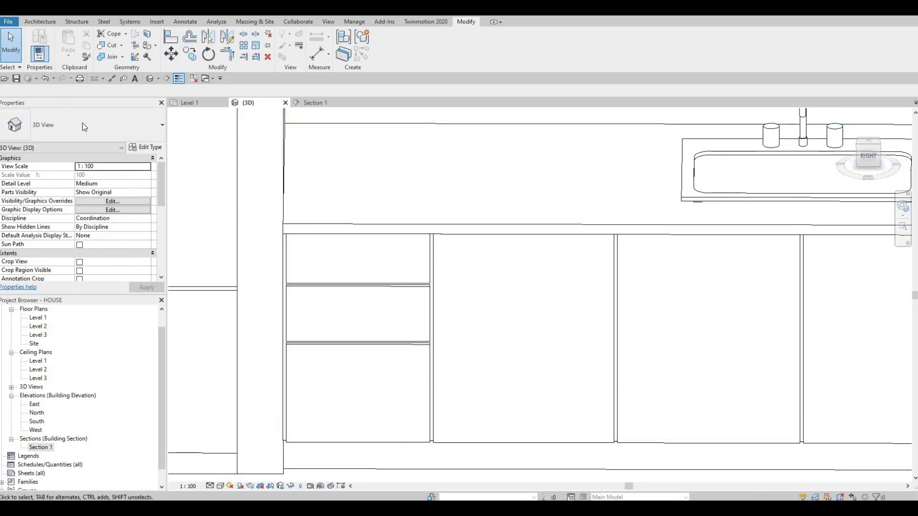
# Step: In the Section 1 view, create a new in-place component in the Generic Models category with the default name
pyautogui.press('F1')
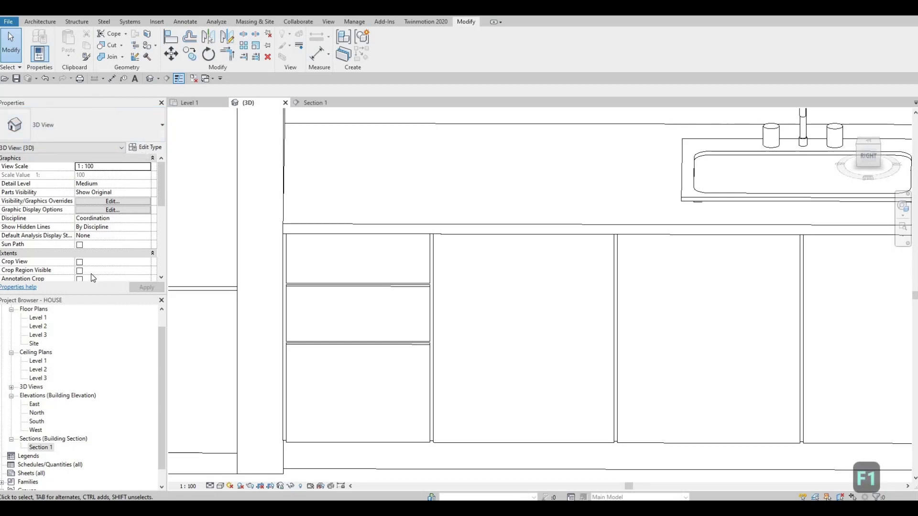
pyautogui.doubleClick(43, 447)
pyautogui.scroll(-2, 310, 320)
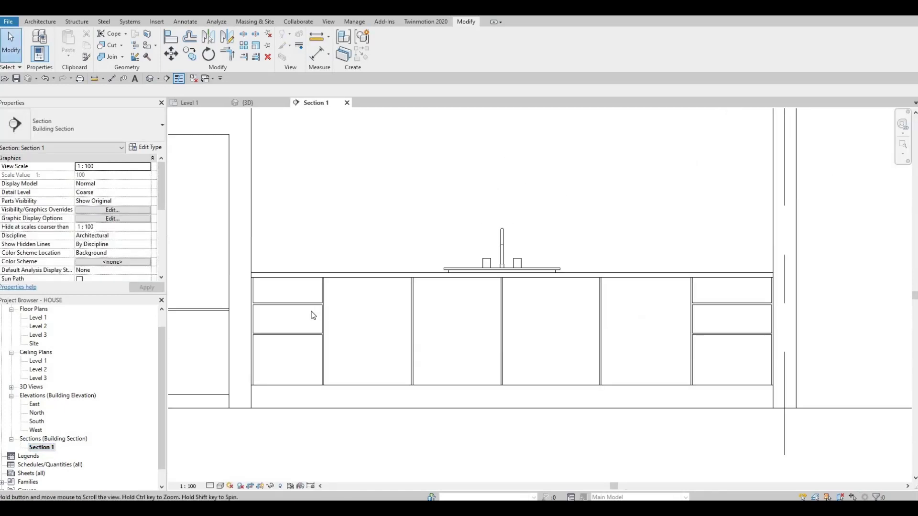
pyautogui.moveTo(268, 293); pyautogui.dragTo(267, 302, button='middle')
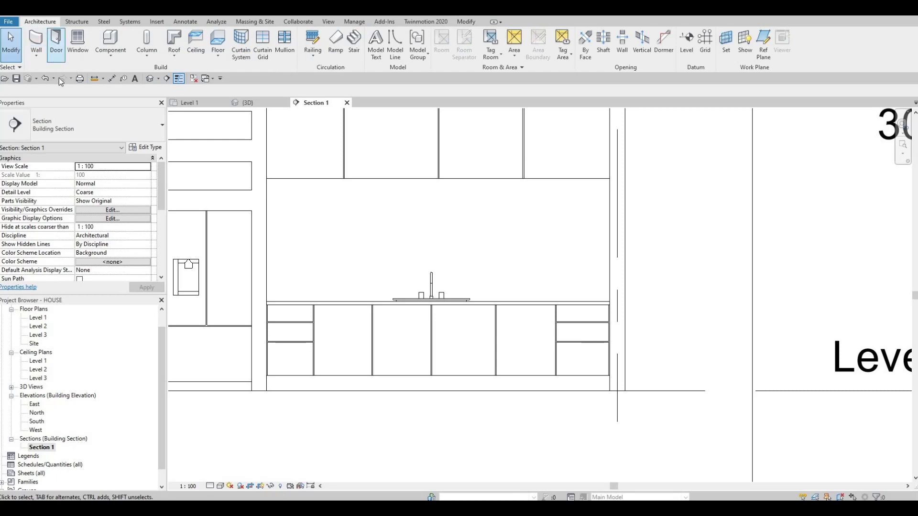
pyautogui.click(111, 53)
pyautogui.click(122, 91)
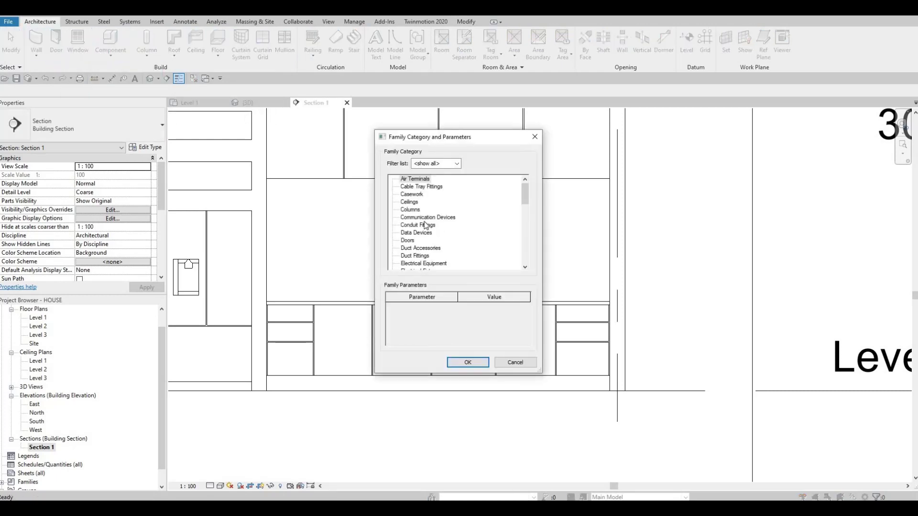
pyautogui.scroll(-1, 424, 259)
pyautogui.scroll(-2, 421, 260)
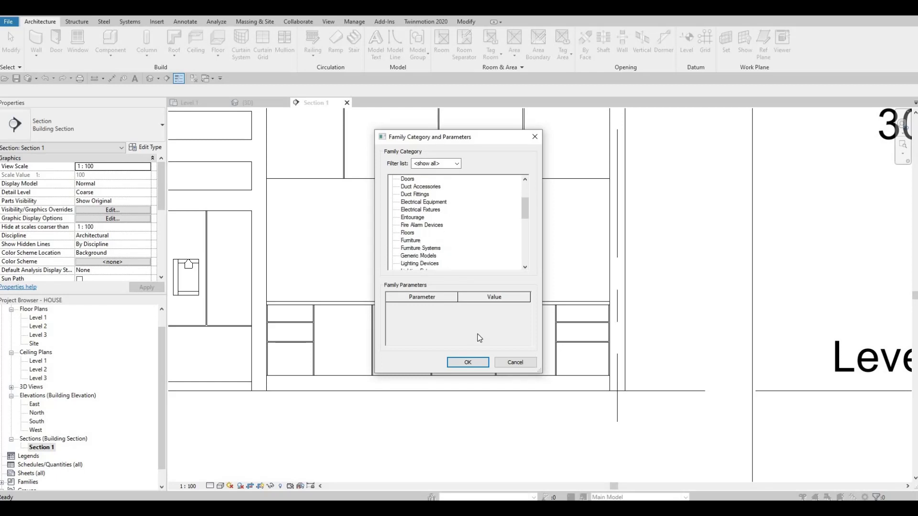
pyautogui.click(468, 362)
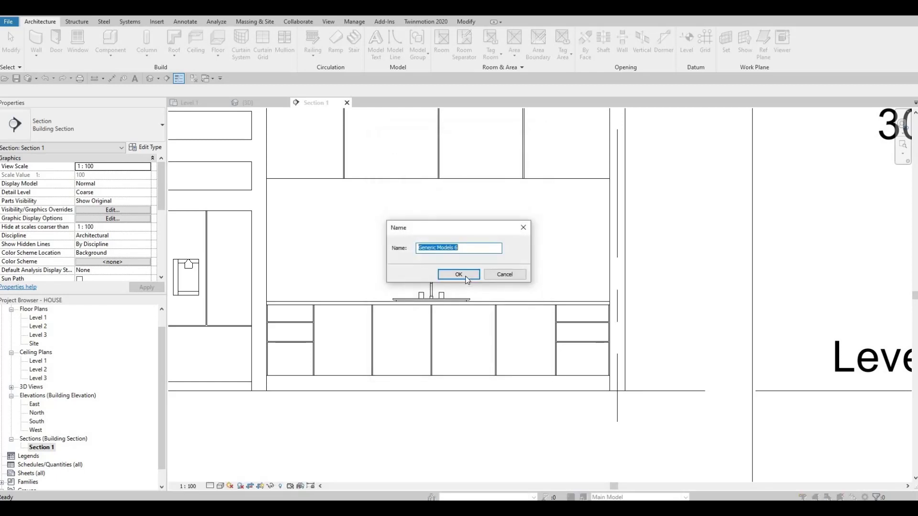
pyautogui.press('Return')
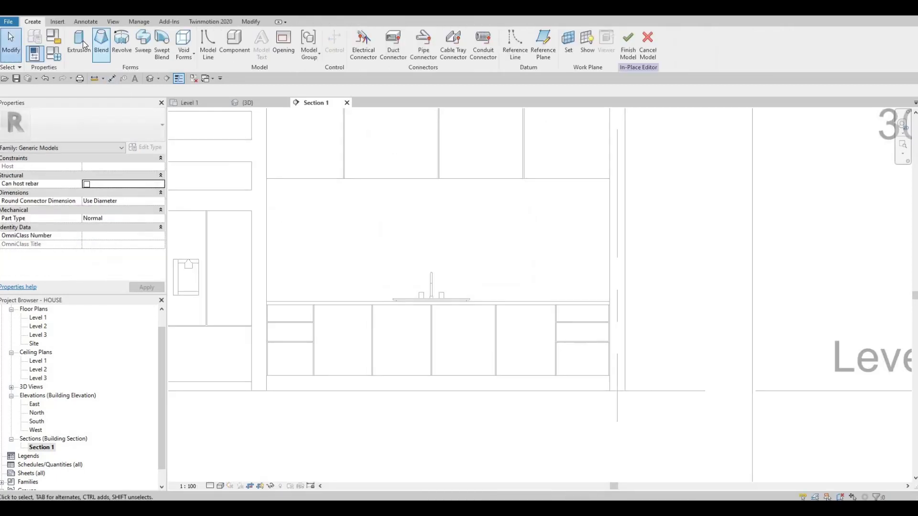
# Step: Start an extrusion with its work plane picked on the face of the base cabinet fronts
pyautogui.click(82, 44)
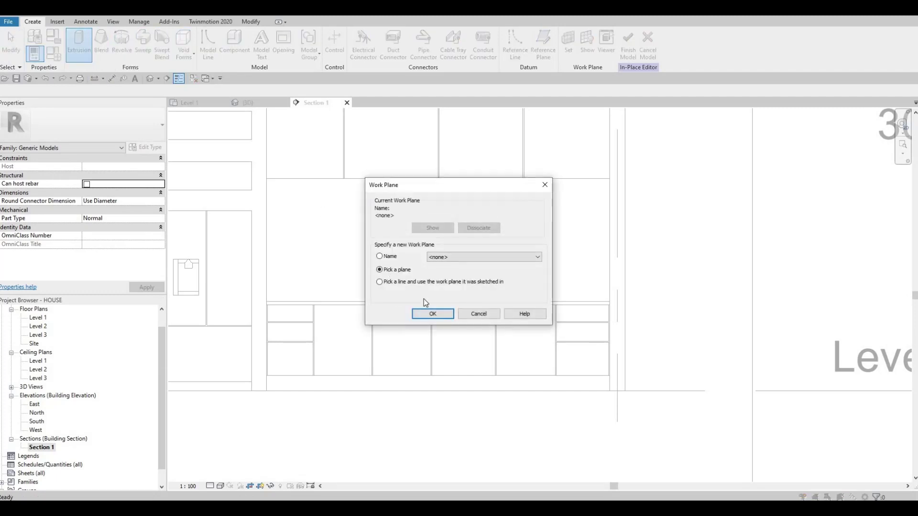
pyautogui.click(422, 314)
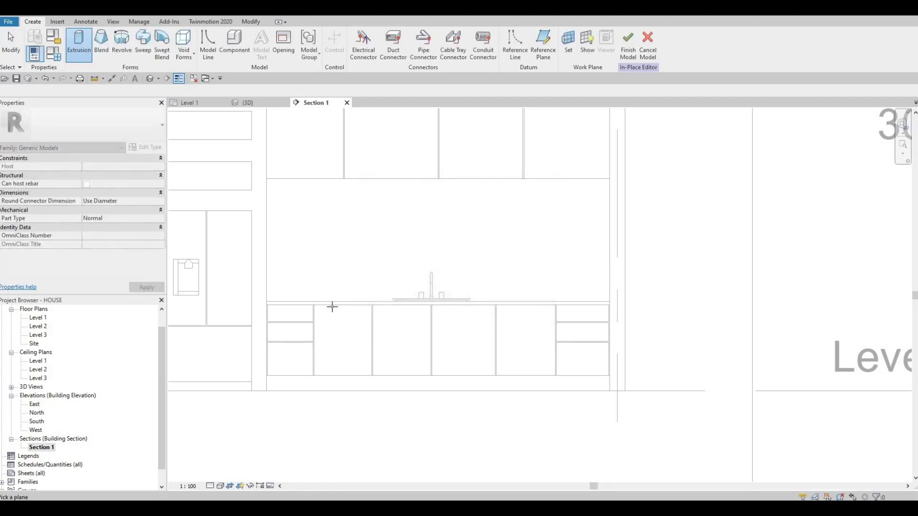
pyautogui.click(331, 306)
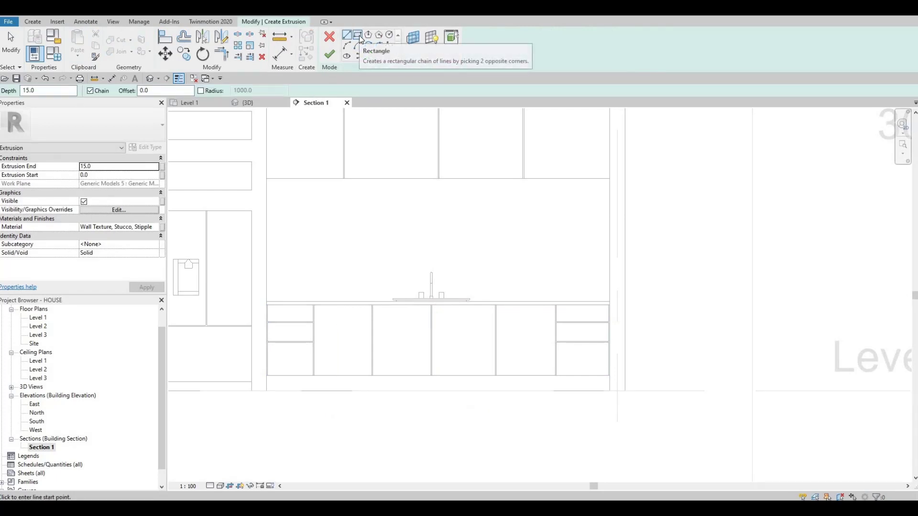
# Step: Sketch a handle rectangle about 85 mm wide and 10 mm high near the upper edge of the leftmost cabinet's top drawer front
pyautogui.click(358, 35)
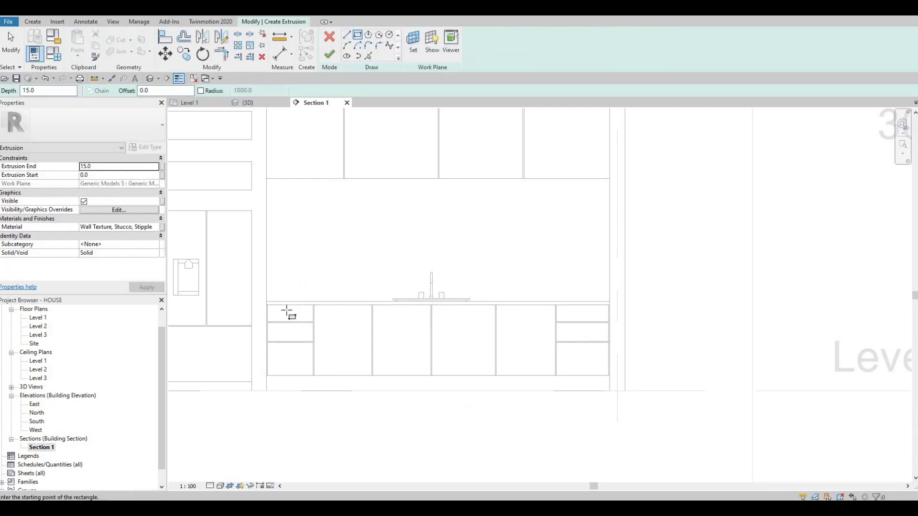
pyautogui.scroll(5, 287, 310)
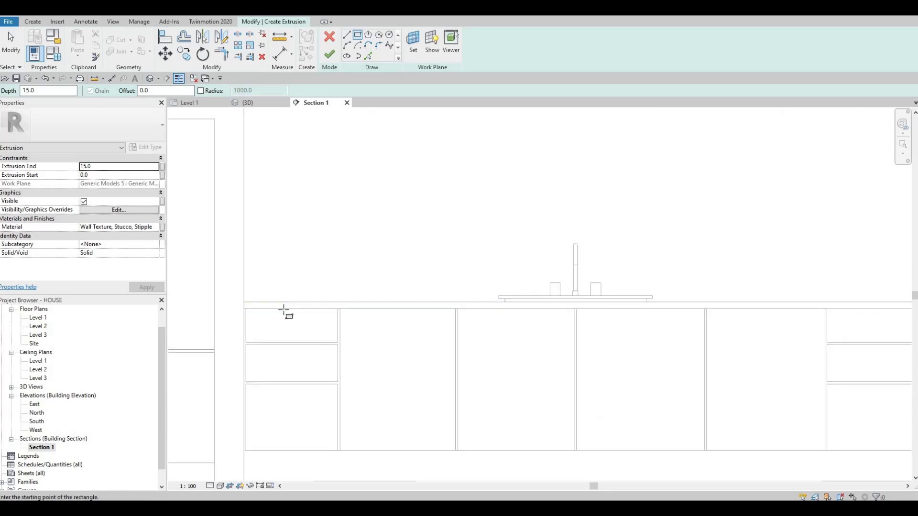
pyautogui.scroll(2, 285, 312)
pyautogui.click(306, 319)
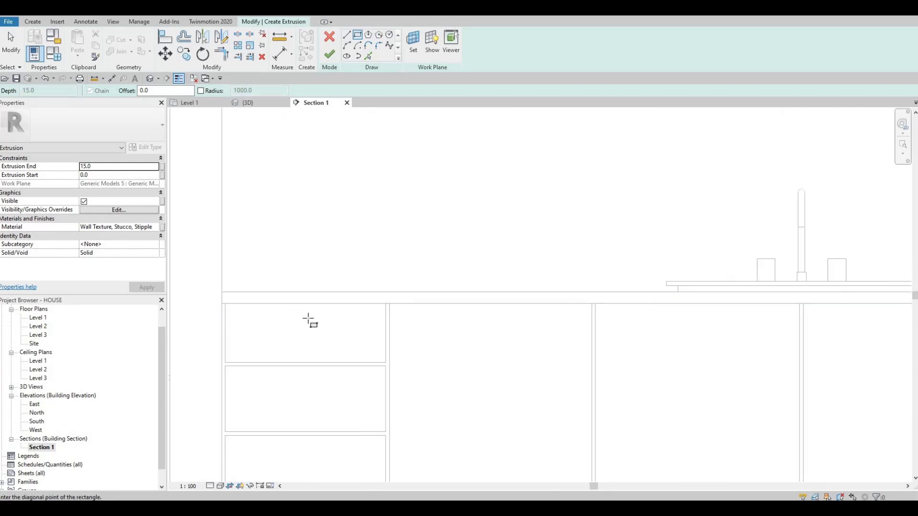
pyautogui.click(316, 317)
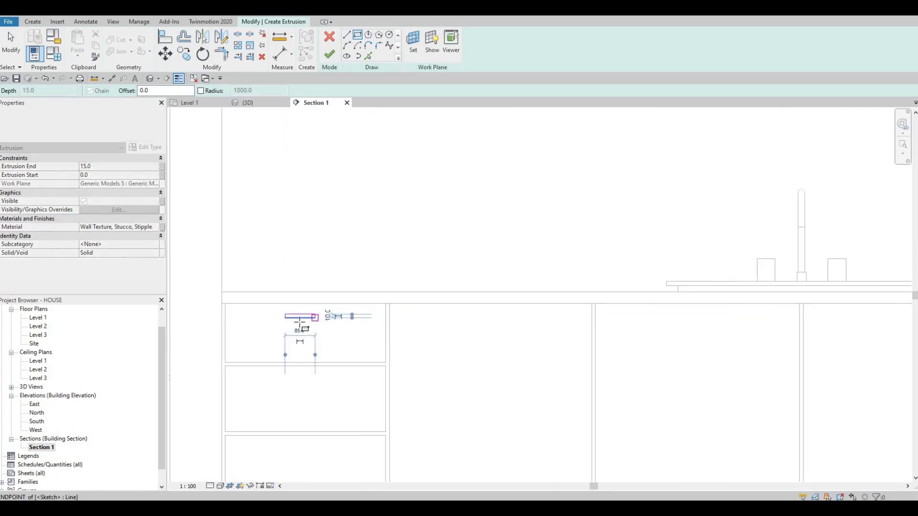
pyautogui.scroll(2, 318, 320)
pyautogui.scroll(-5, 338, 318)
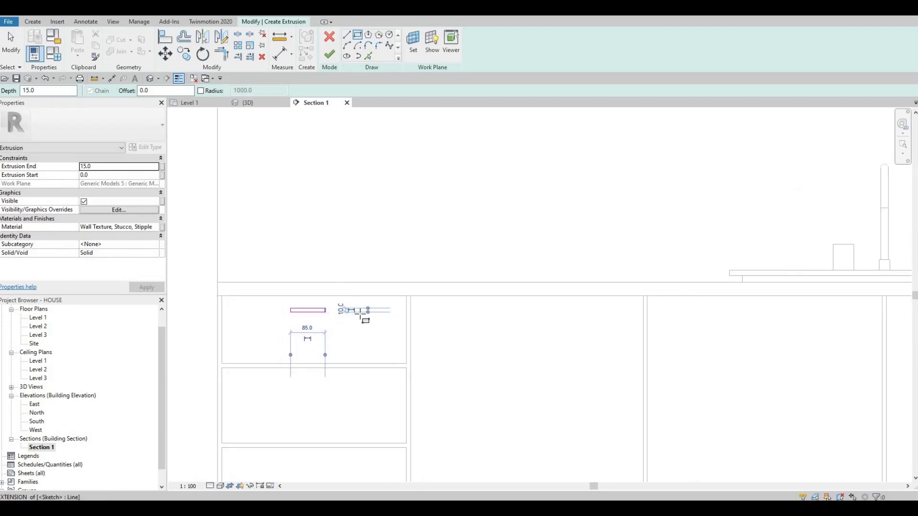
pyautogui.press('Escape')
pyautogui.scroll(4, 319, 297)
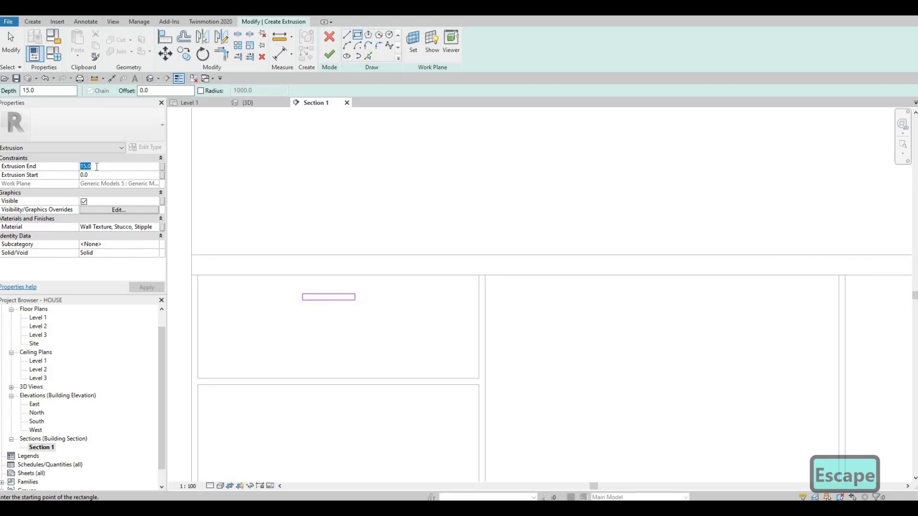
# Step: Set the handle extrusion's end to 25 mm and leave the rectangle tool
pyautogui.write('2')
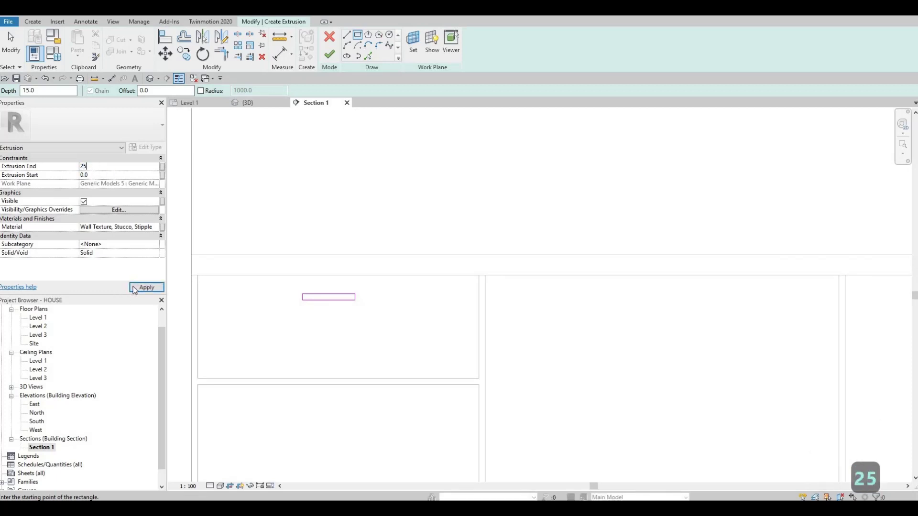
pyautogui.moveTo(346, 311); pyautogui.dragTo(355, 284, button='middle')
pyautogui.scroll(-3, 307, 281)
pyautogui.scroll(3, 316, 286)
pyautogui.press('Escape')
pyautogui.scroll(-2, 429, 302)
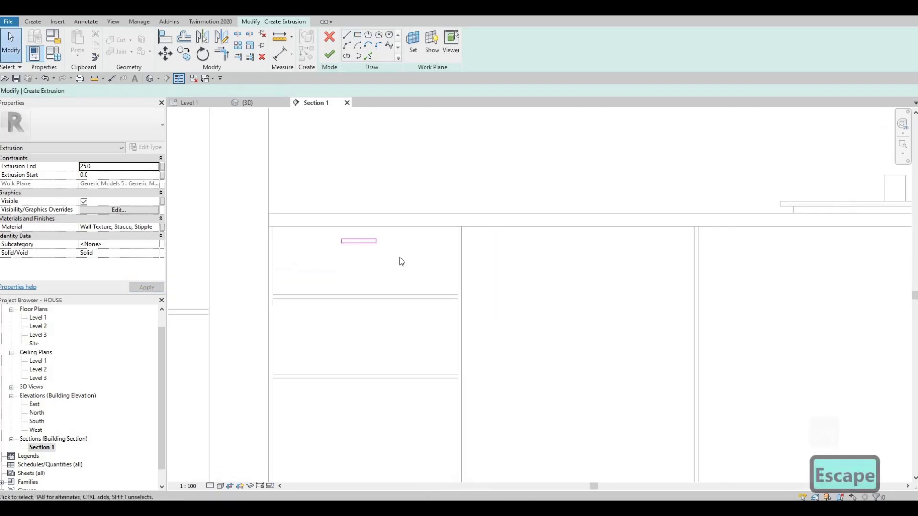
pyautogui.moveTo(347, 208); pyautogui.dragTo(424, 279)
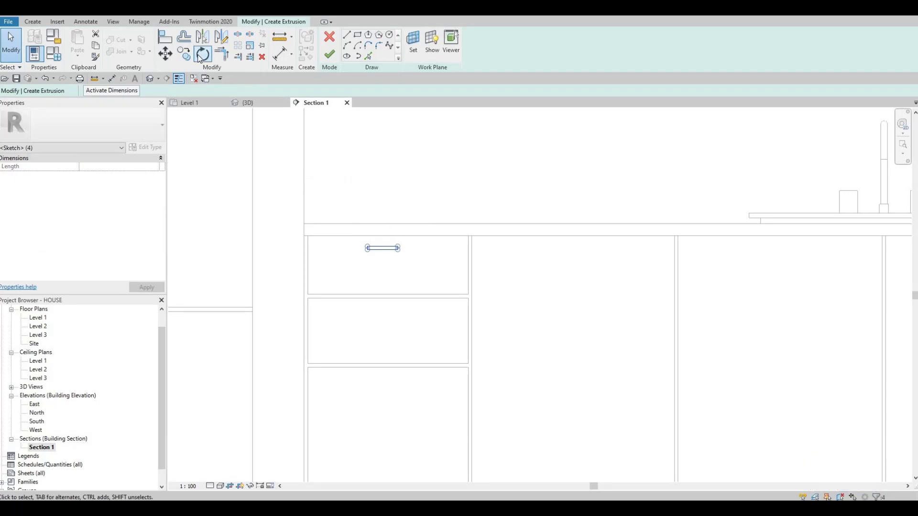
pyautogui.press('Escape')
pyautogui.press('Escape')
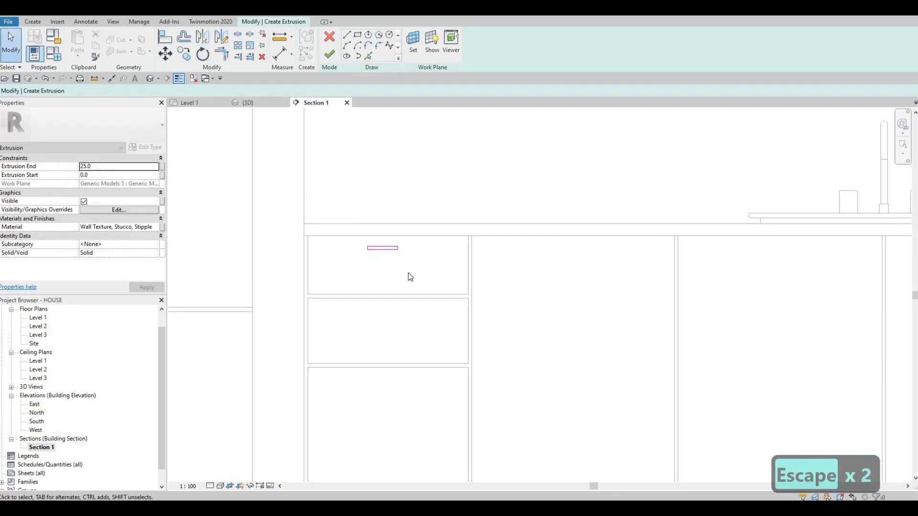
# Step: Copy the handle rectangle straight down onto the leftmost cabinet's second and third drawer fronts, matching its offset below each front's upper edge
pyautogui.moveTo(408, 274); pyautogui.dragTo(340, 219)
pyautogui.press('c')
pyautogui.press('o')
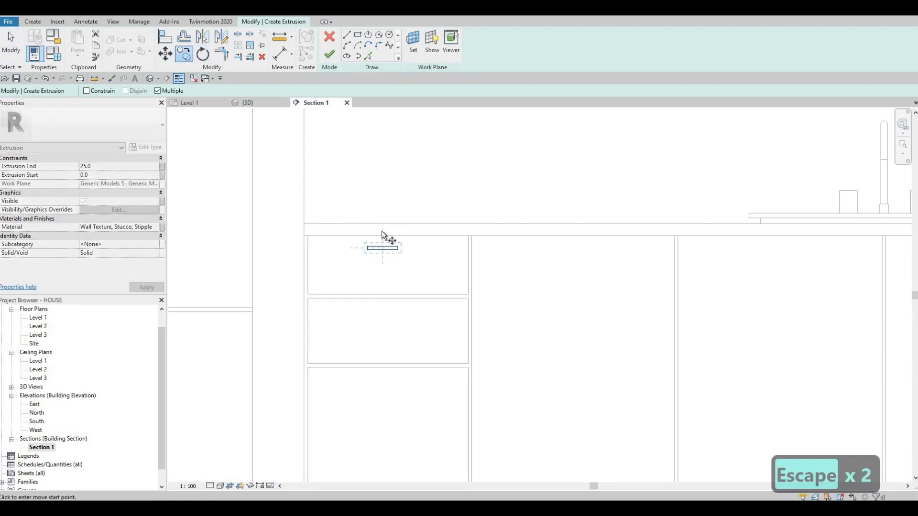
pyautogui.scroll(2, 381, 231)
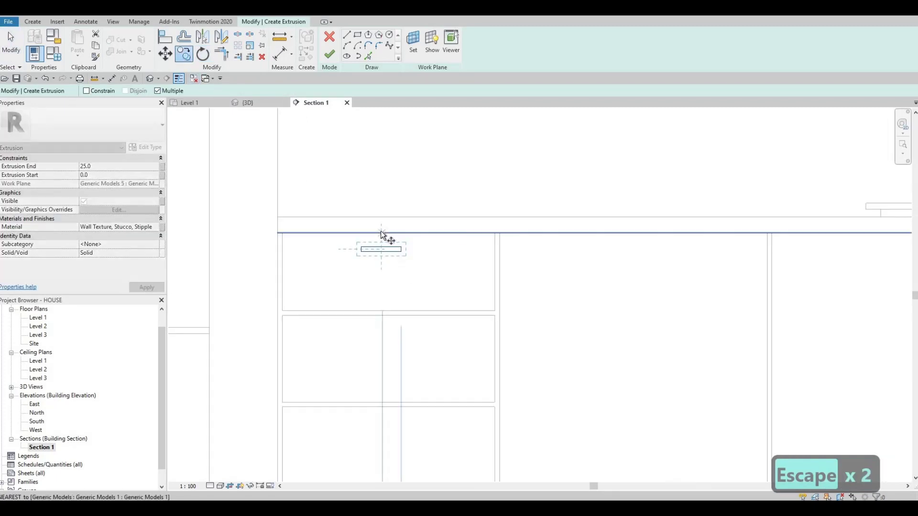
pyautogui.click(381, 317)
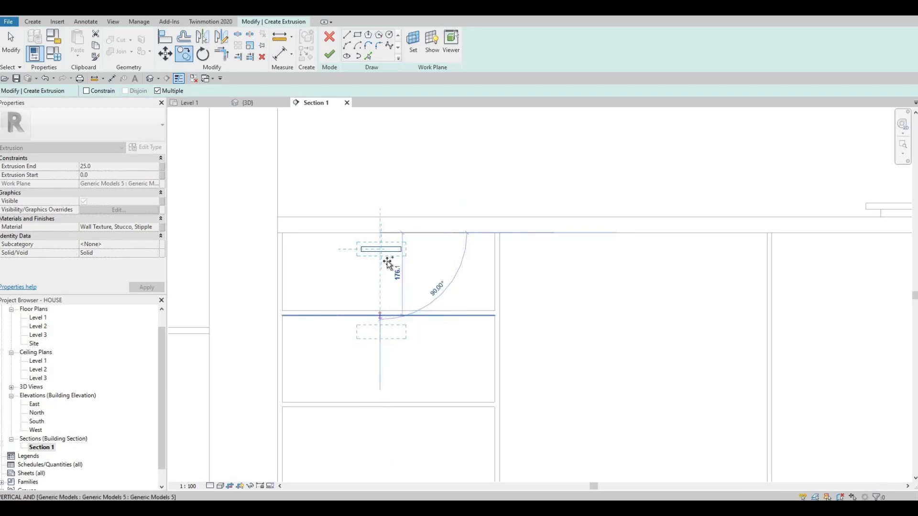
pyautogui.moveTo(383, 378); pyautogui.dragTo(386, 271, button='middle')
pyautogui.click(383, 302)
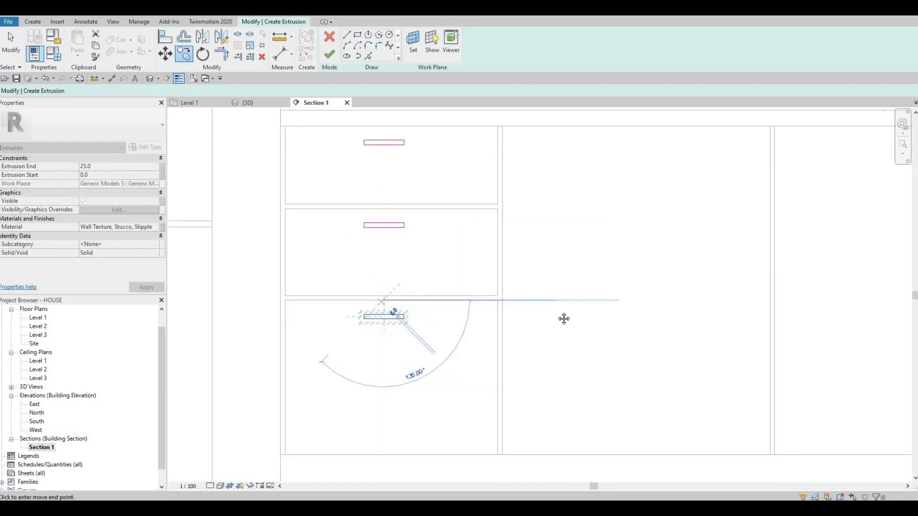
# Step: Place further copies of the handle rectangle centred near the upper edges of the rightmost cabinet's top and middle drawer fronts
pyautogui.moveTo(564, 318); pyautogui.dragTo(500, 301, button='middle')
pyautogui.scroll(-5, 500, 301)
pyautogui.moveTo(533, 277); pyautogui.dragTo(324, 291, button='middle')
pyautogui.moveTo(768, 257); pyautogui.dragTo(317, 234, button='middle')
pyautogui.scroll(1, 318, 234)
pyautogui.scroll(2, 448, 181)
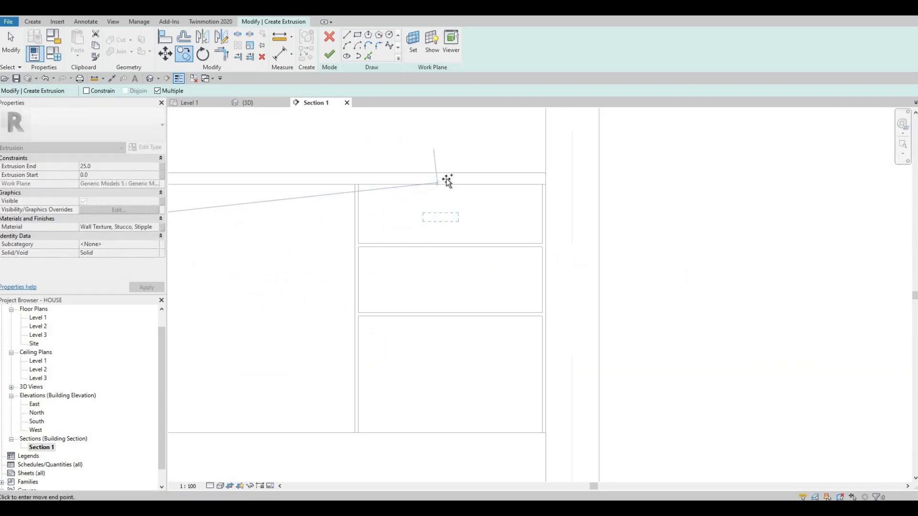
pyautogui.scroll(1, 447, 181)
pyautogui.click(451, 268)
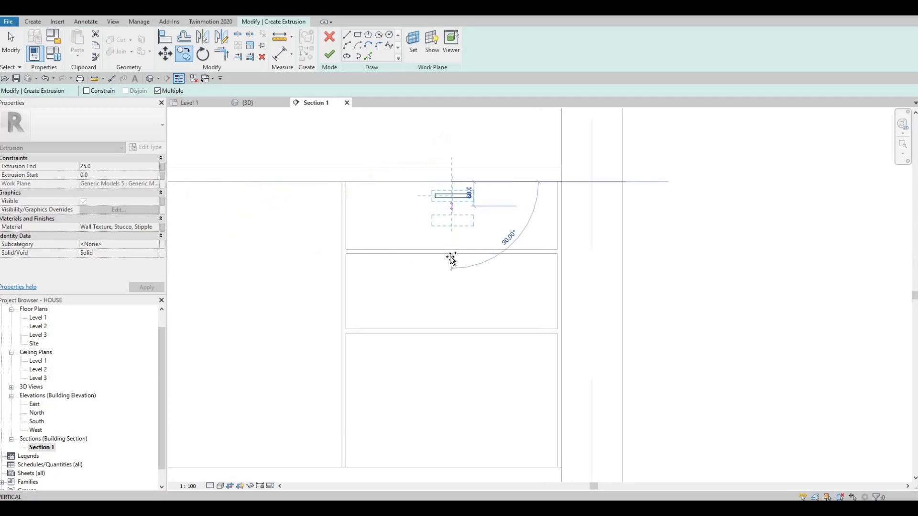
pyautogui.click(453, 325)
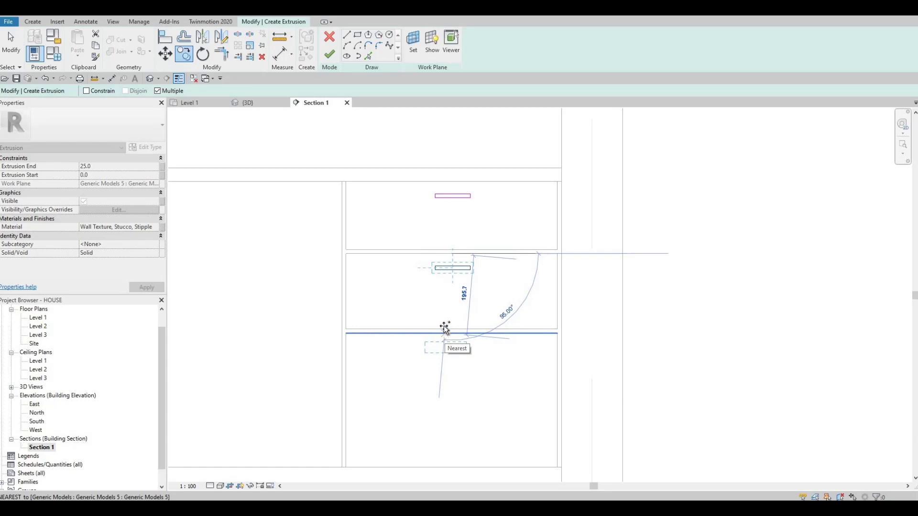
# Step: Place a copy of the handle rectangle near the upper edge of the rightmost cabinet's bottom drawer front and end the copying
pyautogui.click(445, 328)
pyautogui.scroll(-4, 437, 312)
pyautogui.scroll(3, 451, 333)
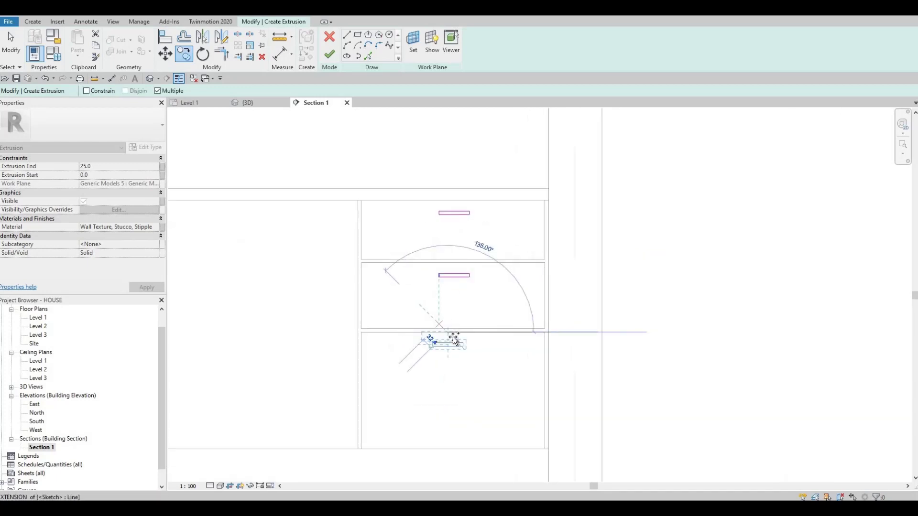
pyautogui.scroll(1, 440, 322)
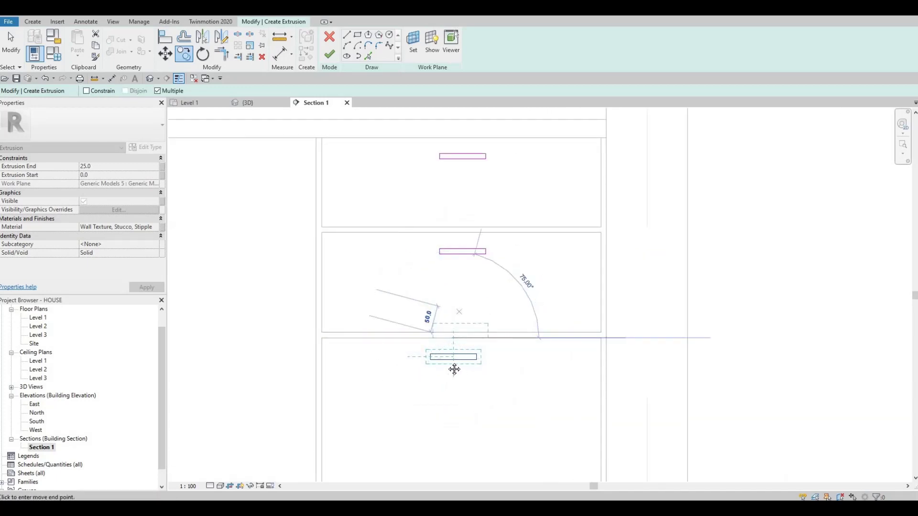
pyautogui.press('Escape')
pyautogui.press('Escape')
pyautogui.press('Escape')
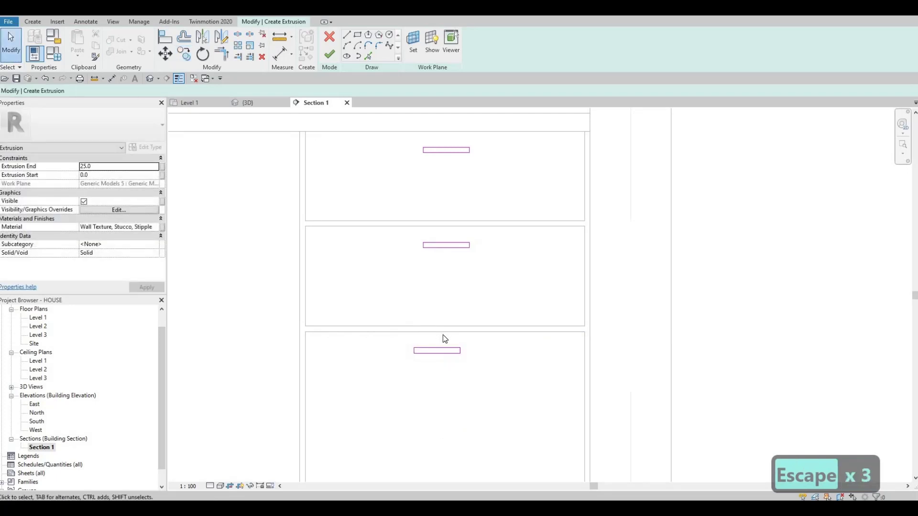
pyautogui.press('a')
pyautogui.press('l')
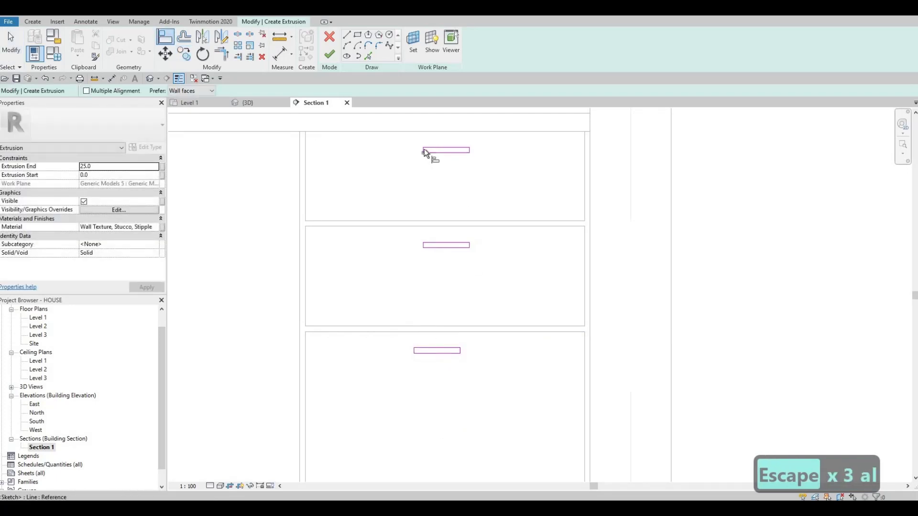
pyautogui.click(423, 149)
pyautogui.scroll(1, 425, 150)
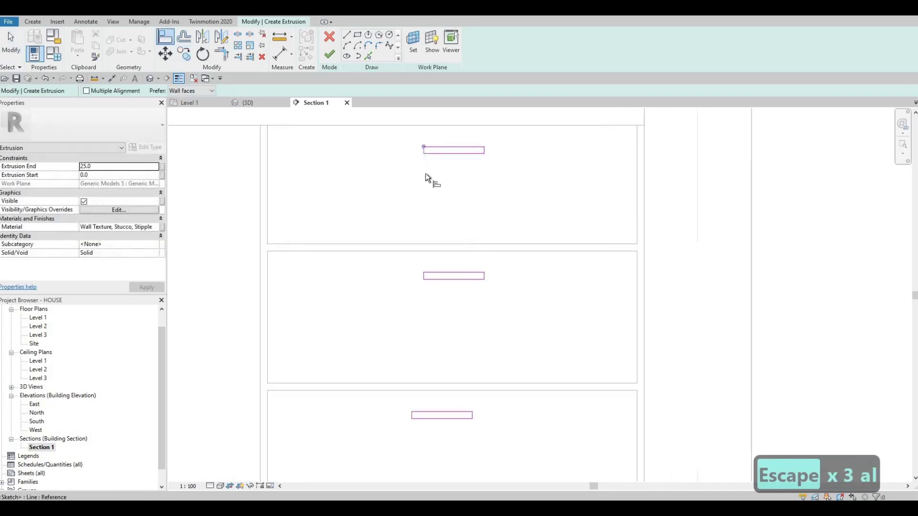
pyautogui.click(426, 276)
pyautogui.press('Escape')
pyautogui.press('Escape')
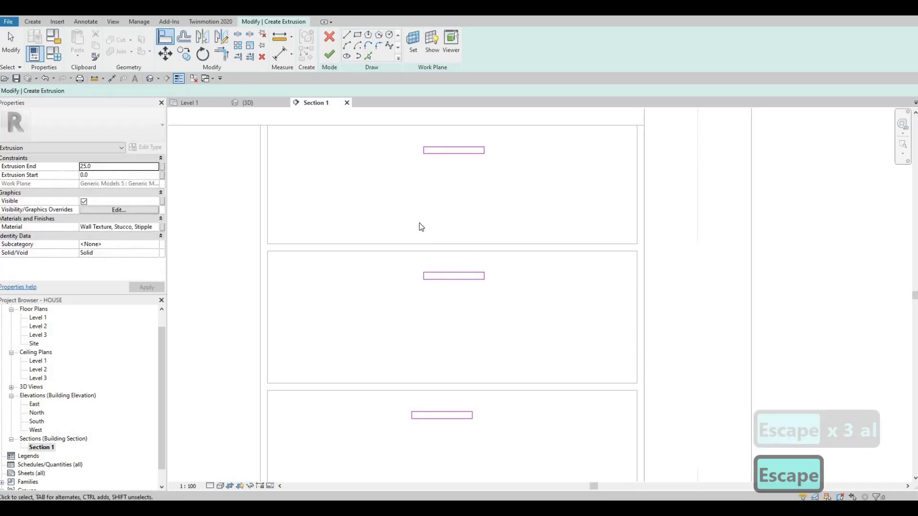
# Step: Align the left edge of the rightmost cabinet's bottom handle rectangle with the left edges of the handles above
pyautogui.press('l')
pyautogui.scroll(1, 428, 148)
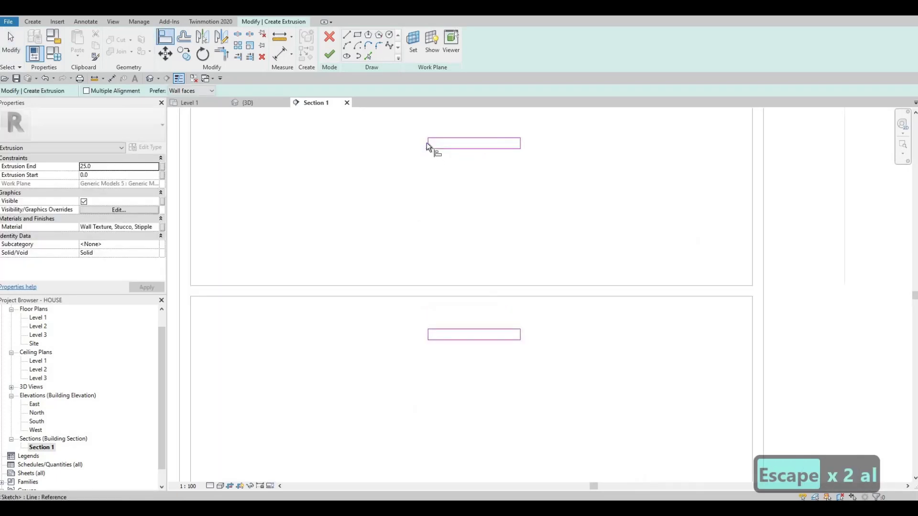
pyautogui.click(427, 341)
pyautogui.moveTo(411, 426); pyautogui.dragTo(406, 199, button='middle')
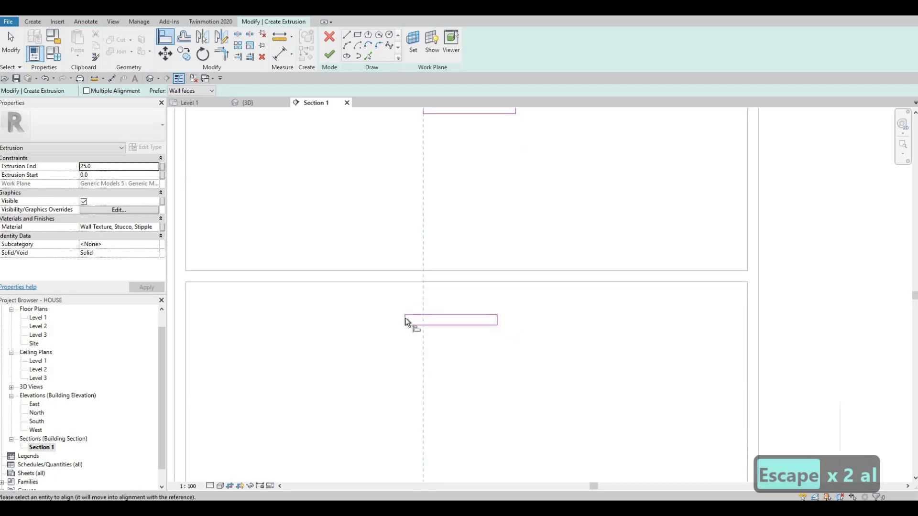
# Step: Try aligning the middle handle's right edge to the bottom handle's right edge on the rightmost cabinet, and undo that alignment
pyautogui.moveTo(515, 112); pyautogui.dragTo(494, 238, button='middle')
pyautogui.click(494, 237)
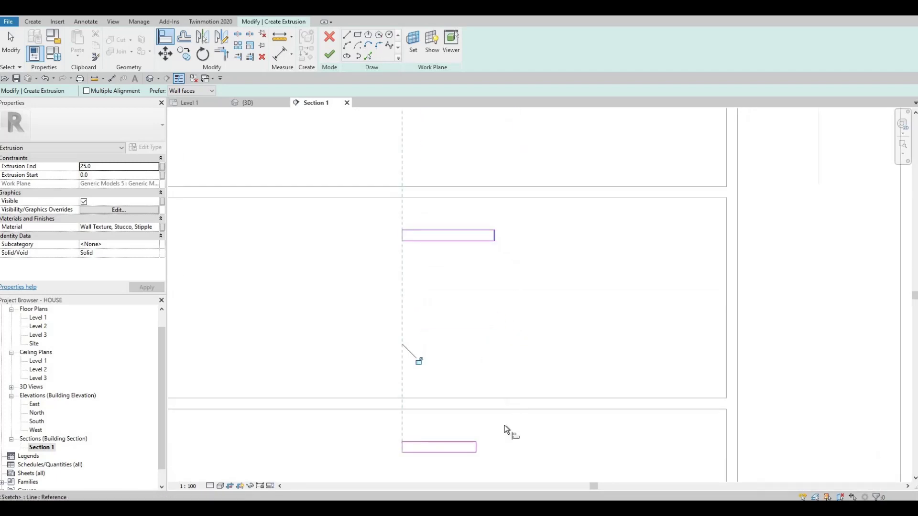
pyautogui.click(479, 448)
pyautogui.click(494, 236)
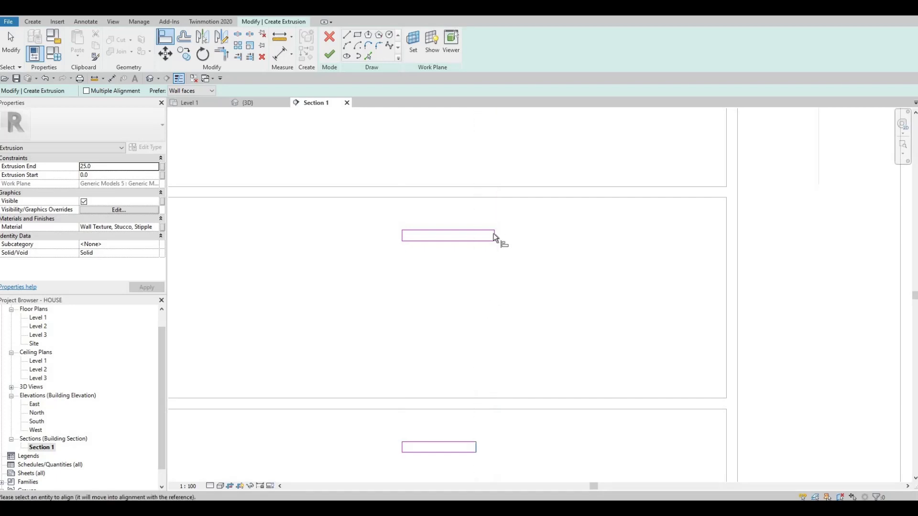
pyautogui.click(495, 243)
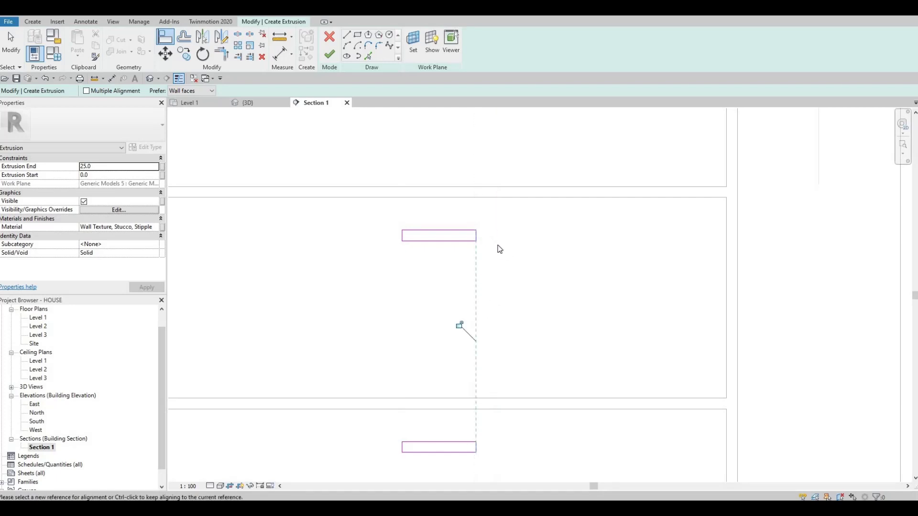
pyautogui.hotkey('ctrl', 'z')
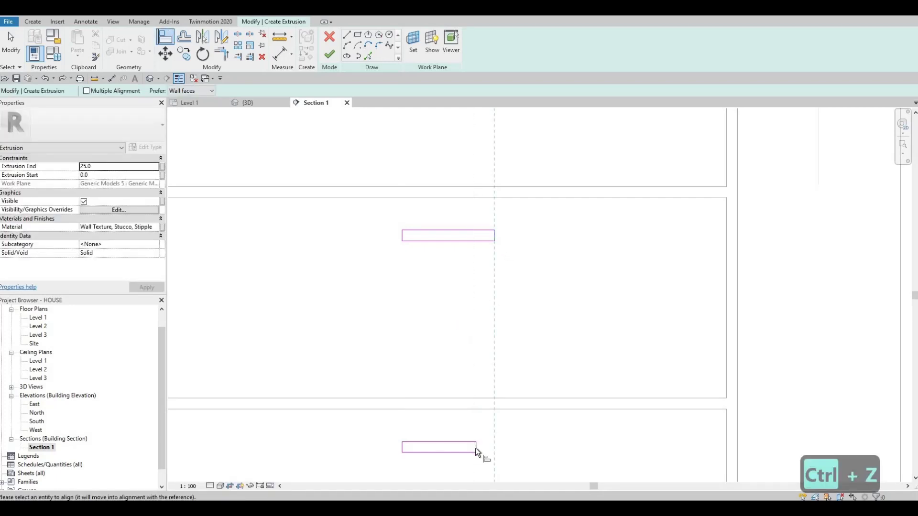
# Step: Align the bottom handle's right edge with the middle handle's right edge on the rightmost cabinet and leave the Align command
pyautogui.scroll(-5, 421, 395)
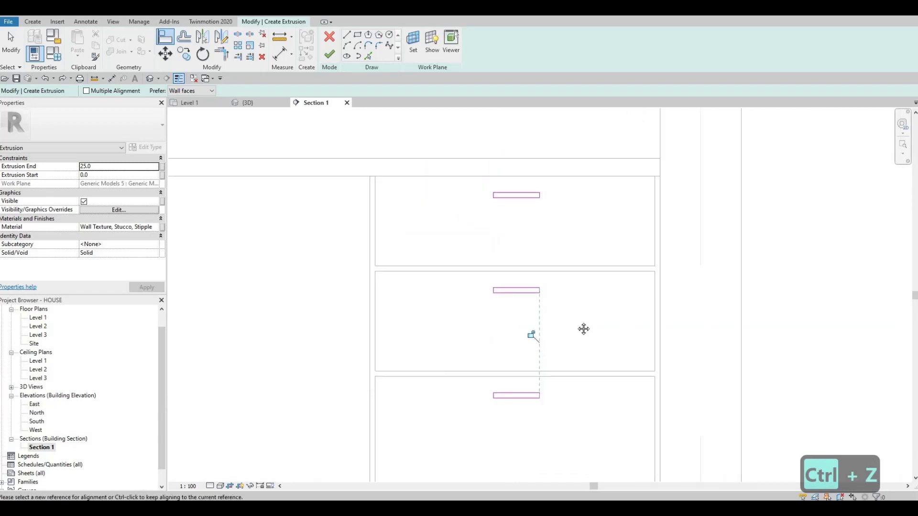
pyautogui.scroll(-1, 380, 321)
pyautogui.moveTo(245, 356); pyautogui.dragTo(475, 354, button='middle')
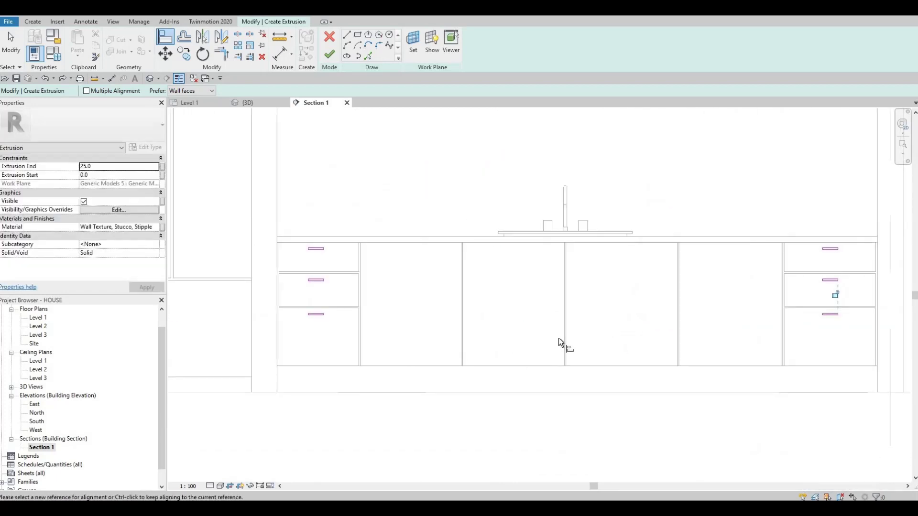
pyautogui.moveTo(614, 340); pyautogui.dragTo(564, 335, button='middle')
pyautogui.moveTo(721, 255); pyautogui.dragTo(677, 263, button='middle')
pyautogui.press('Escape')
pyautogui.press('Escape')
pyautogui.press('Escape')
# Step: Copy the rightmost cabinet's top drawer handle onto the second cabinet front from the left, near that front's upper right corner
pyautogui.scroll(3, 745, 260)
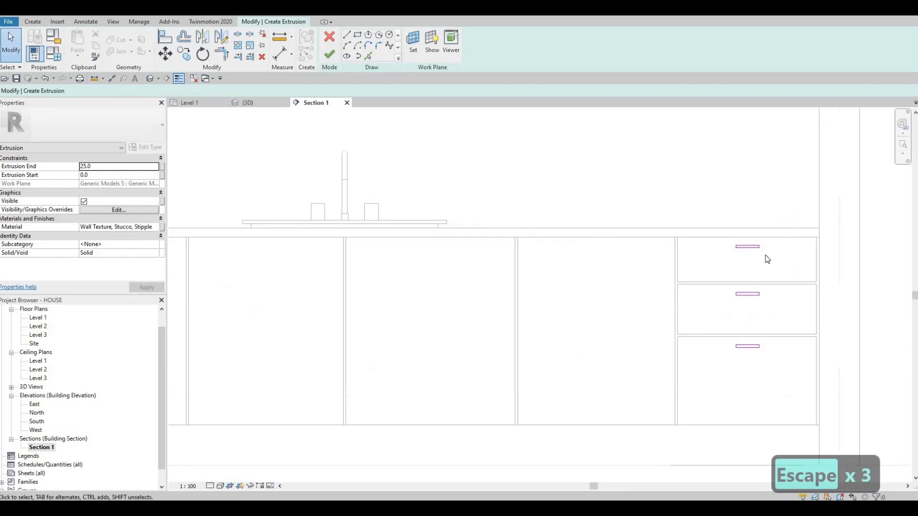
pyautogui.moveTo(711, 201); pyautogui.dragTo(764, 253)
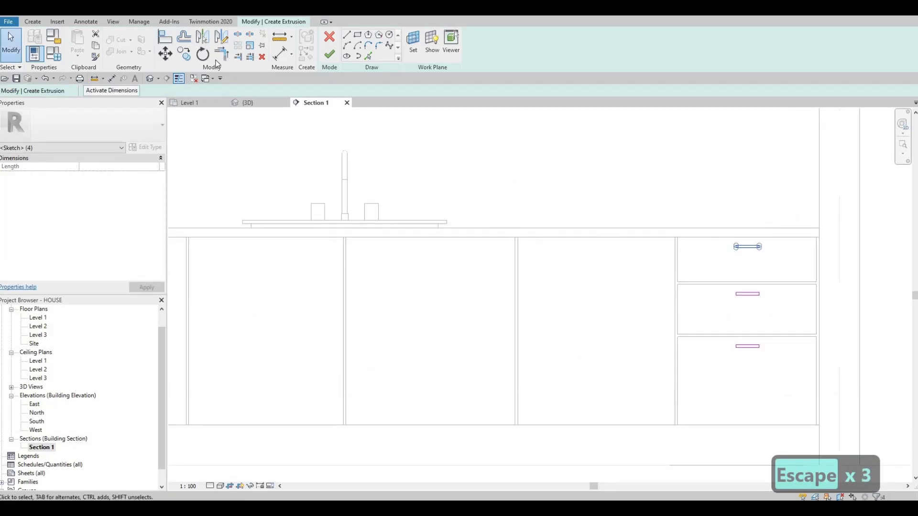
pyautogui.press('c')
pyautogui.press('o')
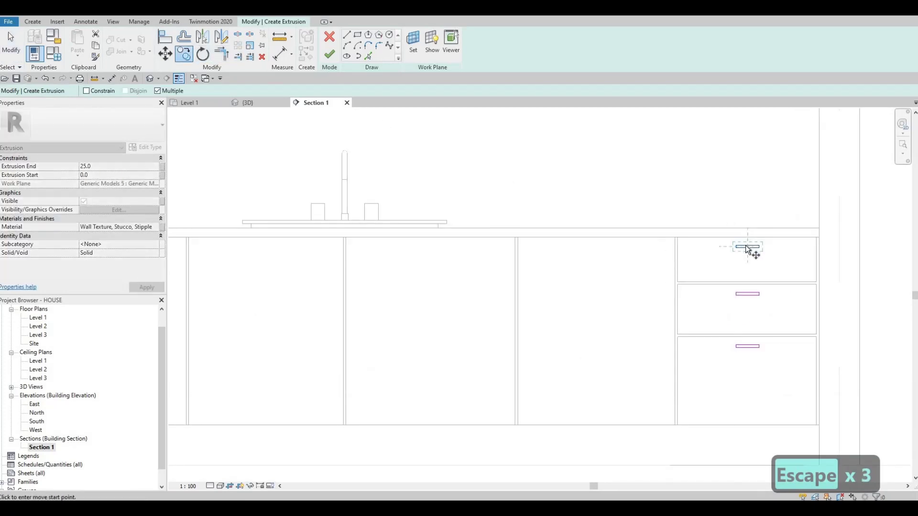
pyautogui.click(747, 245)
pyautogui.moveTo(281, 355); pyautogui.dragTo(566, 305, button='middle')
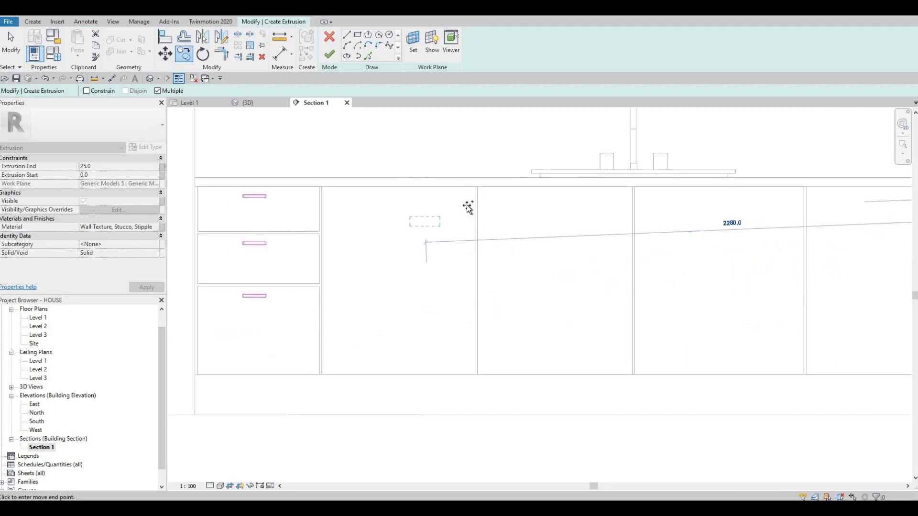
pyautogui.scroll(1, 423, 227)
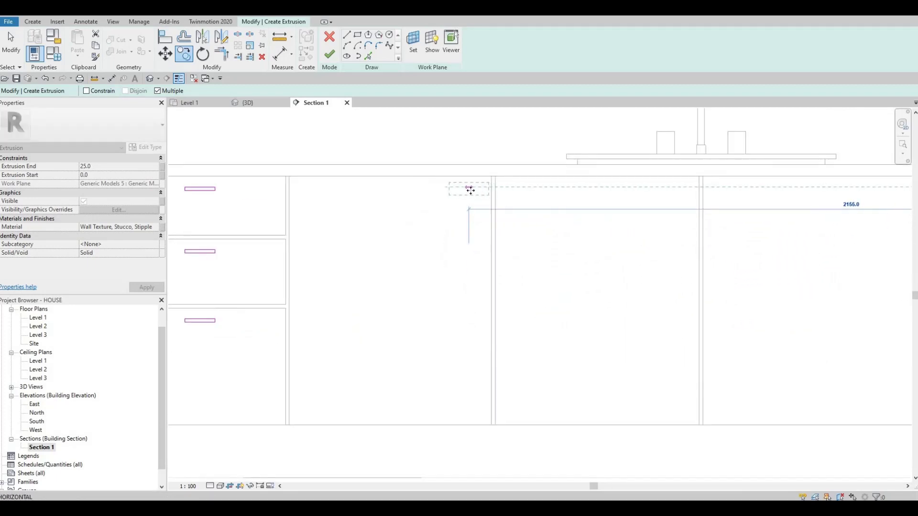
pyautogui.click(483, 189)
pyautogui.scroll(1, 483, 190)
pyautogui.press('Escape')
pyautogui.press('Escape')
pyautogui.press('Escape')
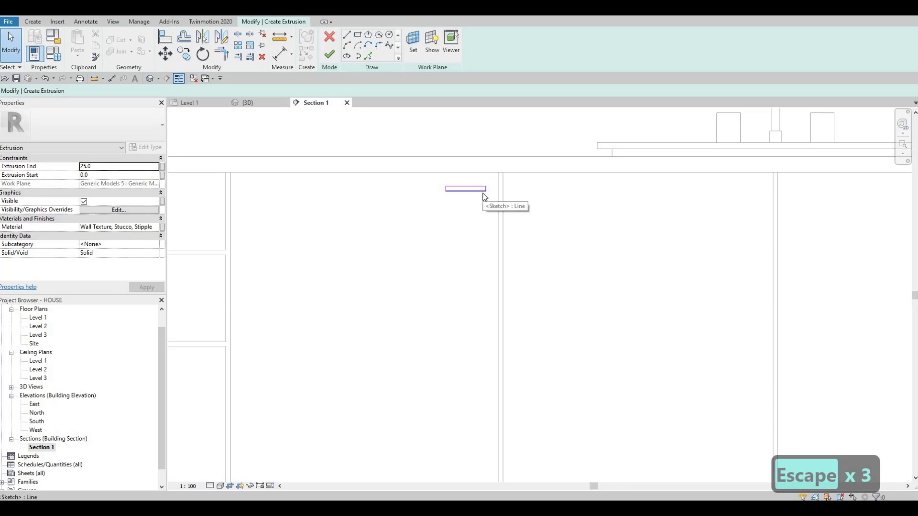
# Step: Rotate the copied handle rectangle on the second cabinet front by 90° so it stands upright
pyautogui.press('Tab')
pyautogui.click(481, 191)
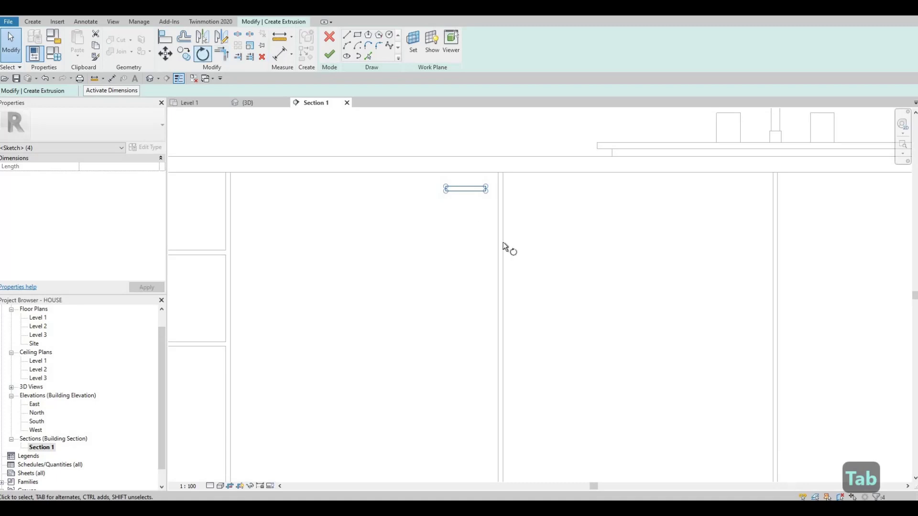
pyautogui.click(555, 186)
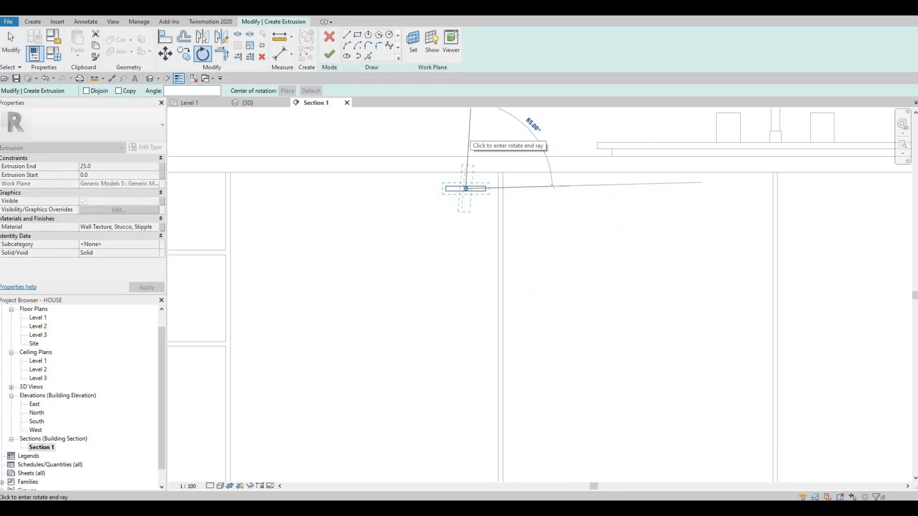
pyautogui.write('90')
pyautogui.press('Return')
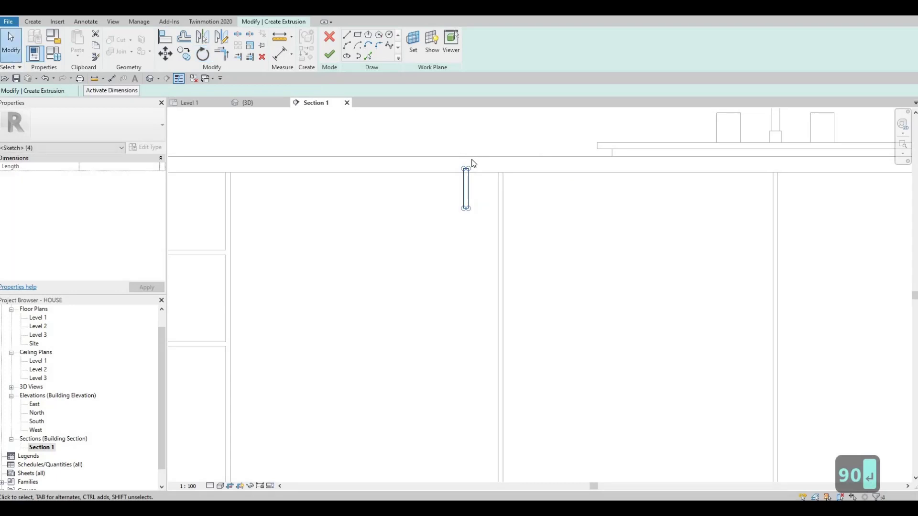
# Step: Nudge the upright handle rectangle down and to the right, fully inside the upper right corner of the second cabinet front
pyautogui.press('Down')
pyautogui.press('Down')
pyautogui.press('Down')
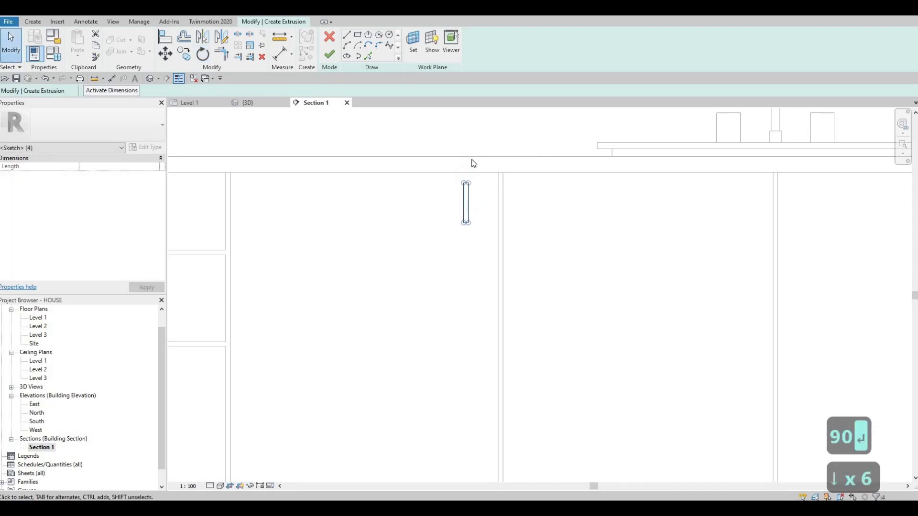
pyautogui.press('Right')
pyautogui.press('Down')
pyautogui.press('Down')
pyautogui.press('Down')
pyautogui.press('Down')
pyautogui.press('Down')
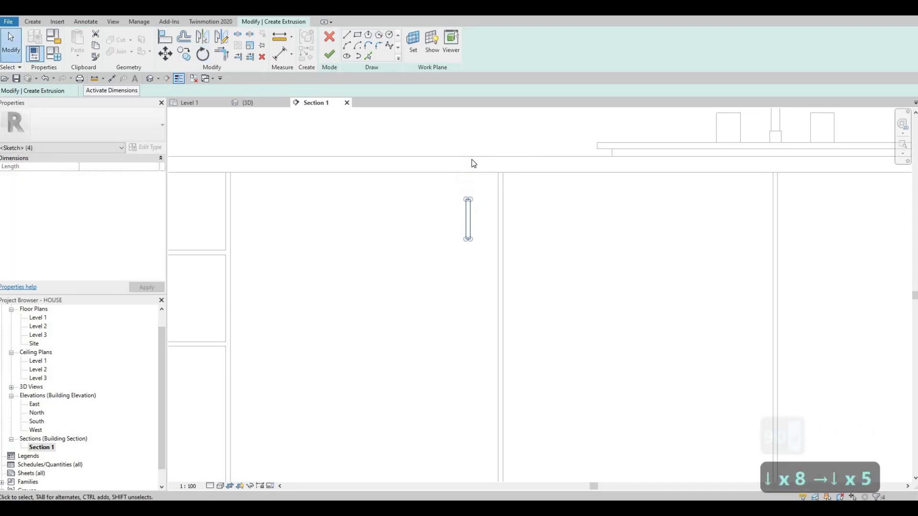
pyautogui.press('Right')
pyautogui.press('Right')
pyautogui.press('Right')
pyautogui.press('Right')
pyautogui.press('Up')
pyautogui.press('Up')
pyautogui.press('Up')
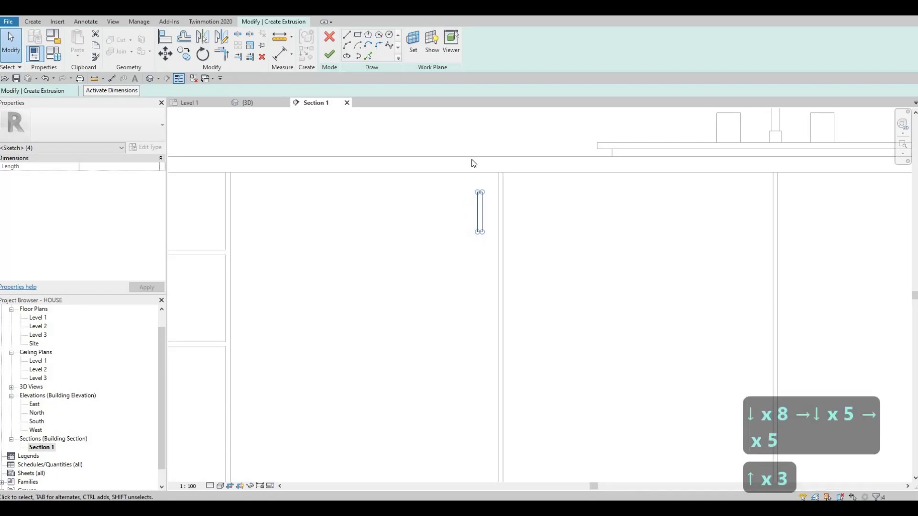
pyautogui.press('Right')
pyautogui.press('Right')
pyautogui.press('Left')
pyautogui.press('Left')
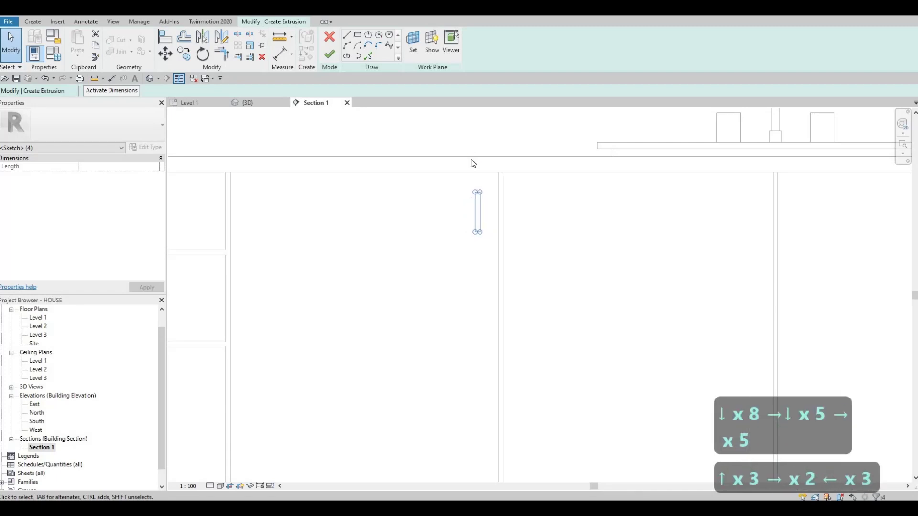
pyautogui.press('Escape')
pyautogui.press('Escape')
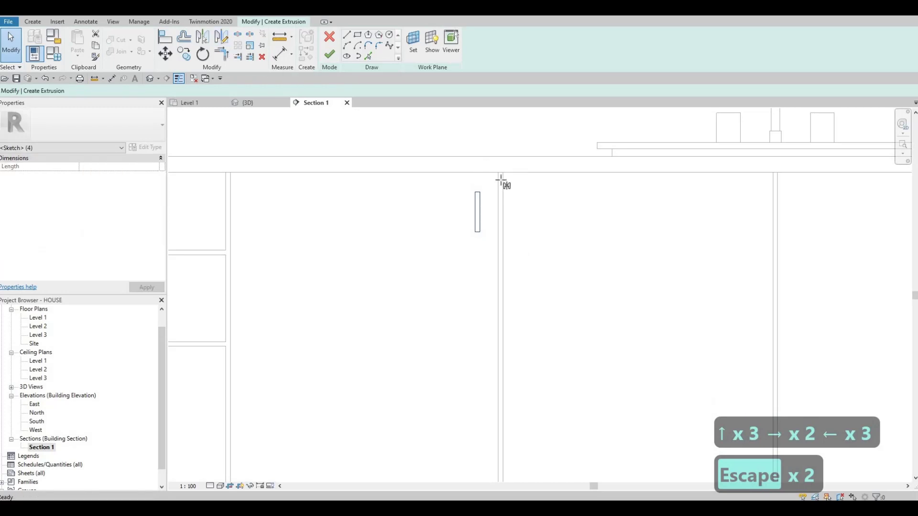
# Step: Mirror the upright handle rectangle about the centreline of the gap between the second and third cabinet fronts
pyautogui.scroll(2, 499, 175)
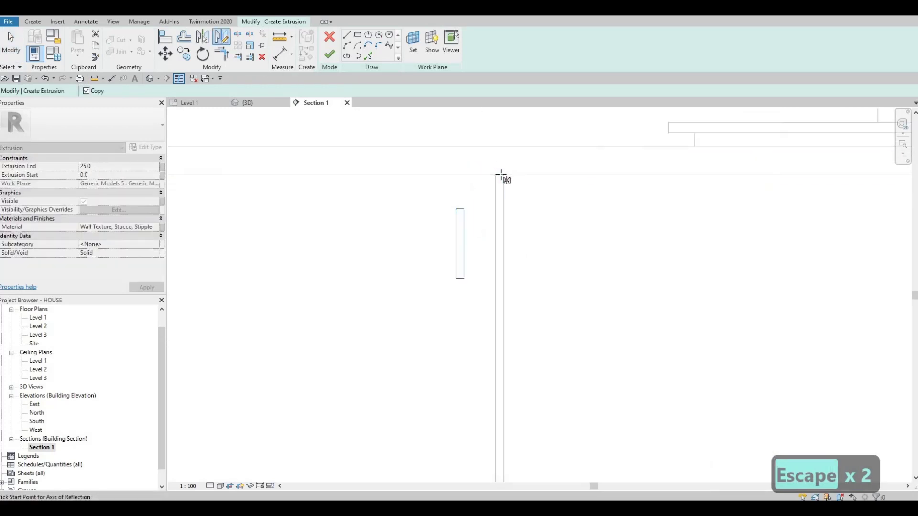
pyautogui.scroll(2, 501, 177)
pyautogui.click(500, 175)
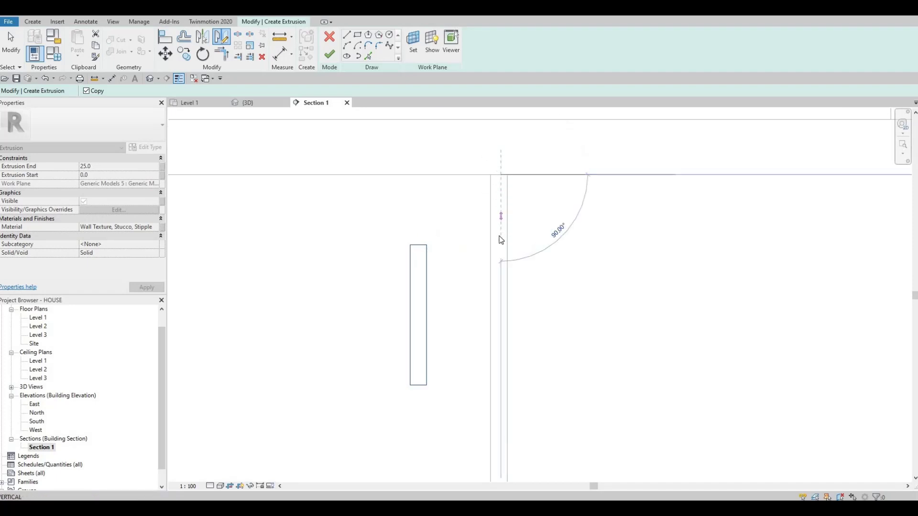
pyautogui.click(470, 176)
pyautogui.scroll(-2, 426, 178)
pyautogui.press('Escape')
pyautogui.press('Escape')
pyautogui.press('Escape')
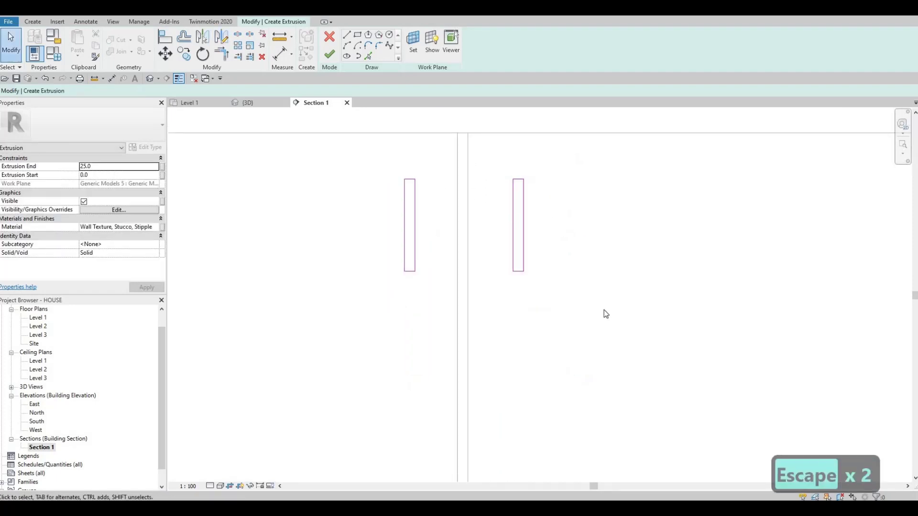
# Step: Copy the pair of upright handles from the midpoint of their gap to the gap between the third and fourth cabinet fronts
pyautogui.moveTo(379, 165); pyautogui.dragTo(603, 311)
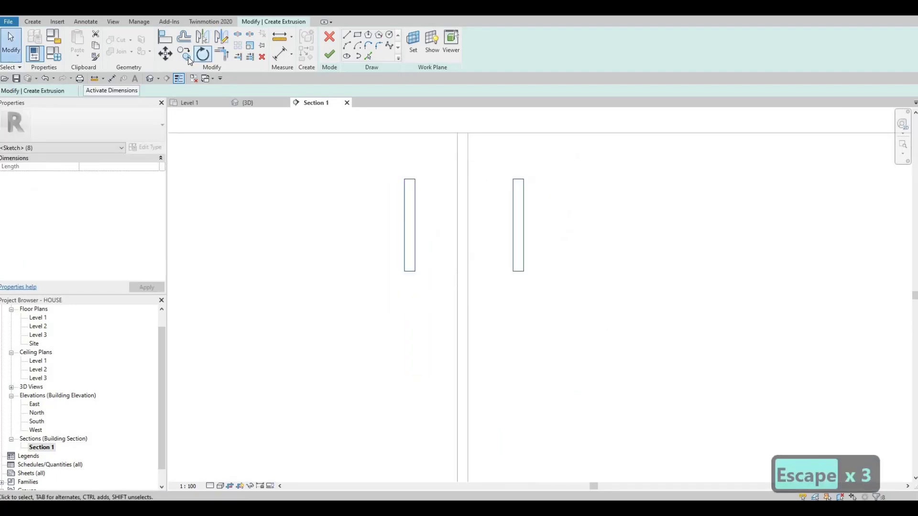
pyautogui.press('c')
pyautogui.press('o')
pyautogui.scroll(2, 457, 133)
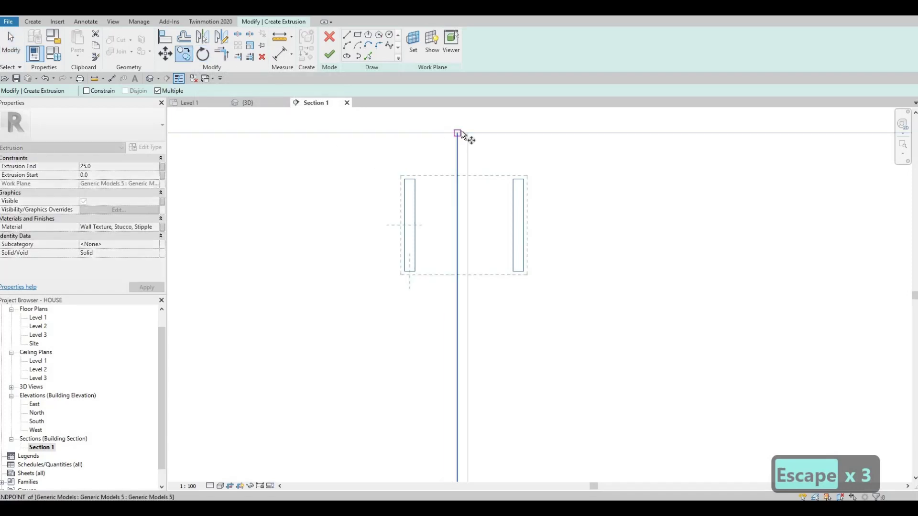
pyautogui.click(464, 134)
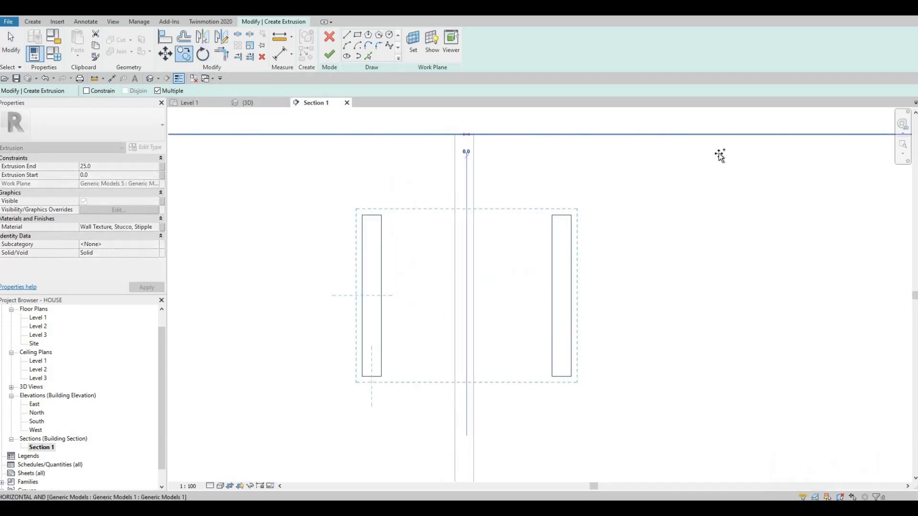
pyautogui.scroll(-3, 540, 131)
pyautogui.moveTo(707, 161); pyautogui.dragTo(487, 188, button='middle')
pyautogui.scroll(-1, 488, 189)
pyautogui.scroll(3, 490, 184)
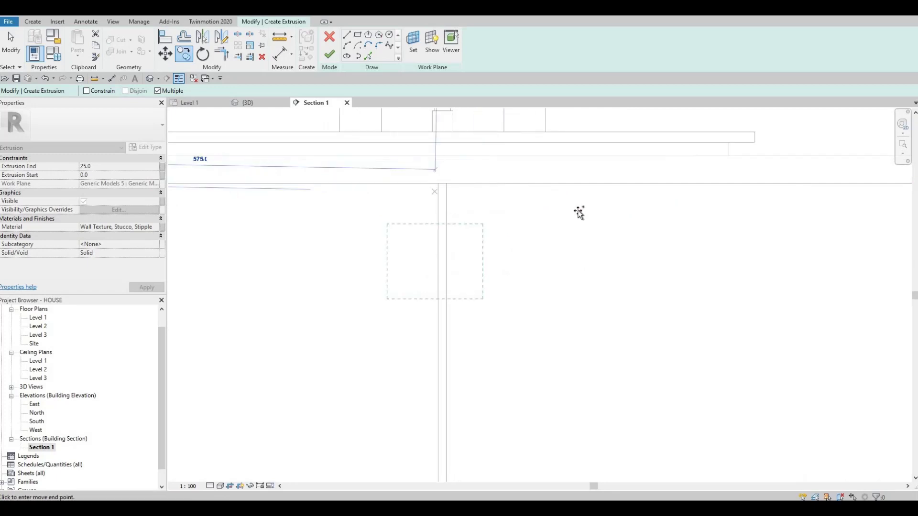
pyautogui.scroll(-4, 501, 190)
pyautogui.moveTo(678, 215); pyautogui.dragTo(441, 175, button='middle')
pyautogui.scroll(-3, 445, 177)
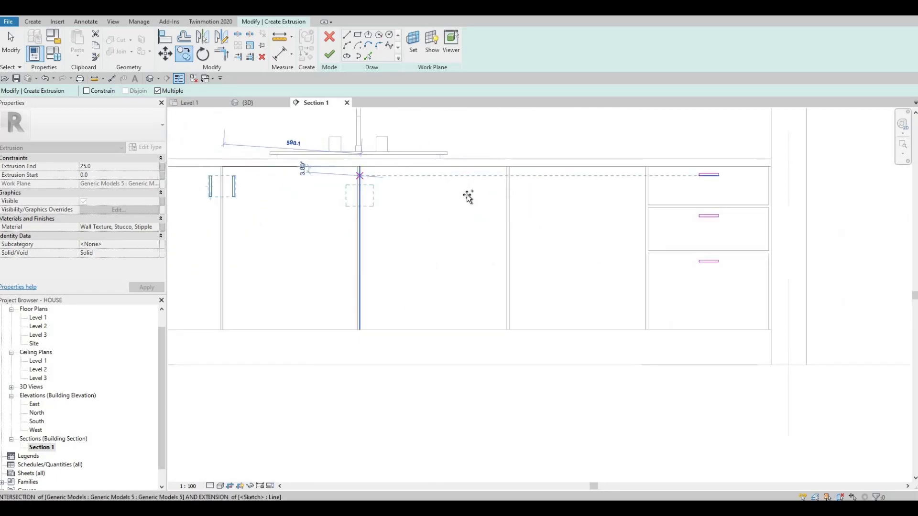
pyautogui.moveTo(390, 189); pyautogui.dragTo(475, 205, button='middle')
pyautogui.scroll(6, 447, 182)
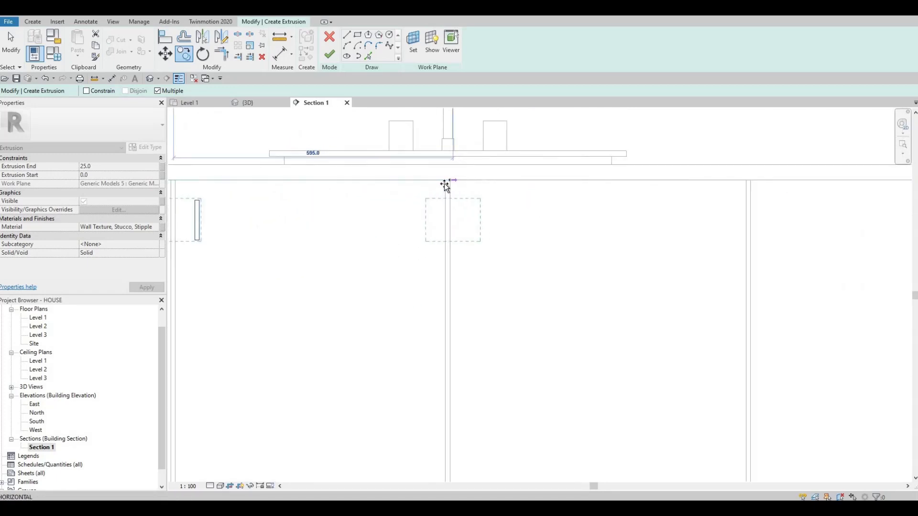
pyautogui.scroll(-4, 447, 193)
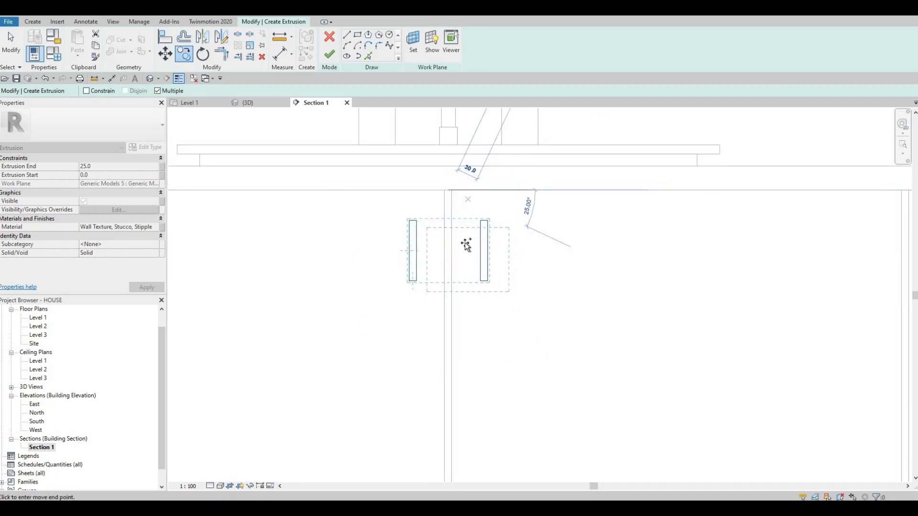
# Step: Place another copy of the handle pair at the gap between the fourth and fifth cabinet fronts and leave the Copy command
pyautogui.moveTo(685, 241); pyautogui.dragTo(475, 248, button='middle')
pyautogui.scroll(-2, 475, 249)
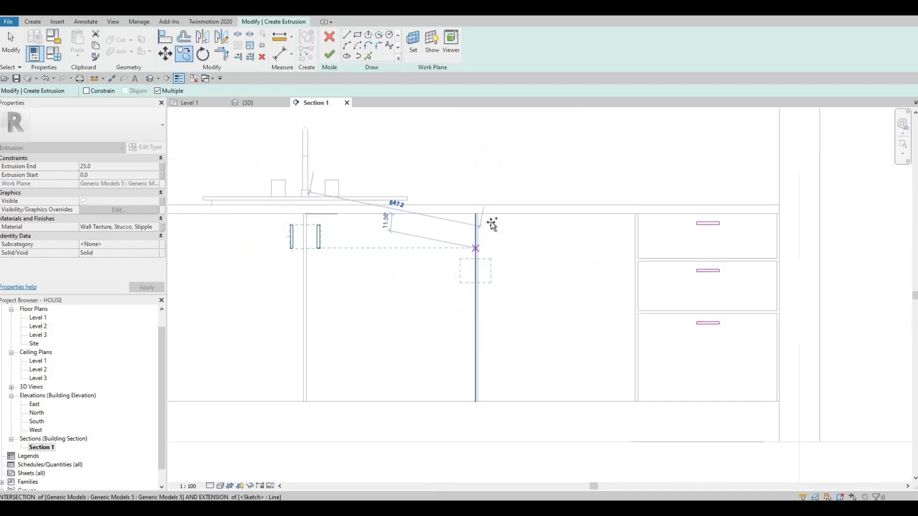
pyautogui.scroll(1, 518, 241)
pyautogui.scroll(-1, 517, 241)
pyautogui.scroll(5, 476, 214)
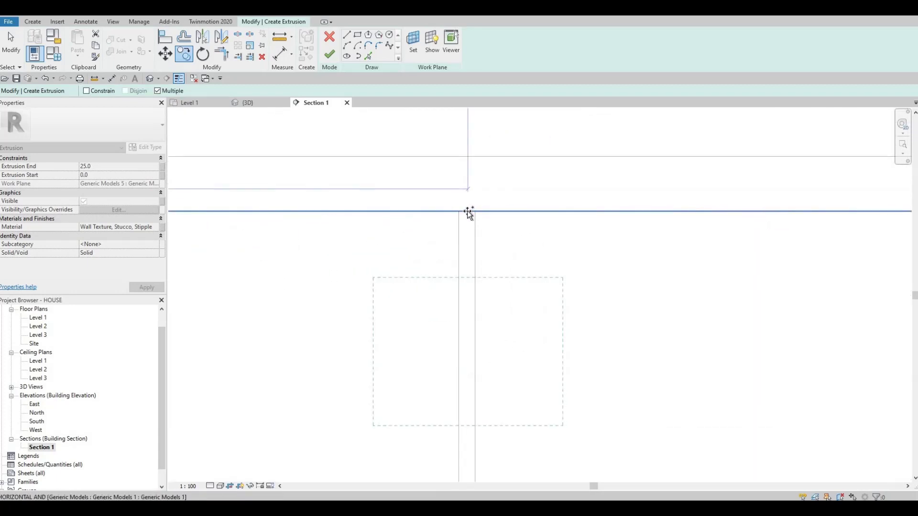
pyautogui.click(468, 234)
pyautogui.press('Escape')
pyautogui.press('Escape')
pyautogui.press('Escape')
pyautogui.press('Escape')
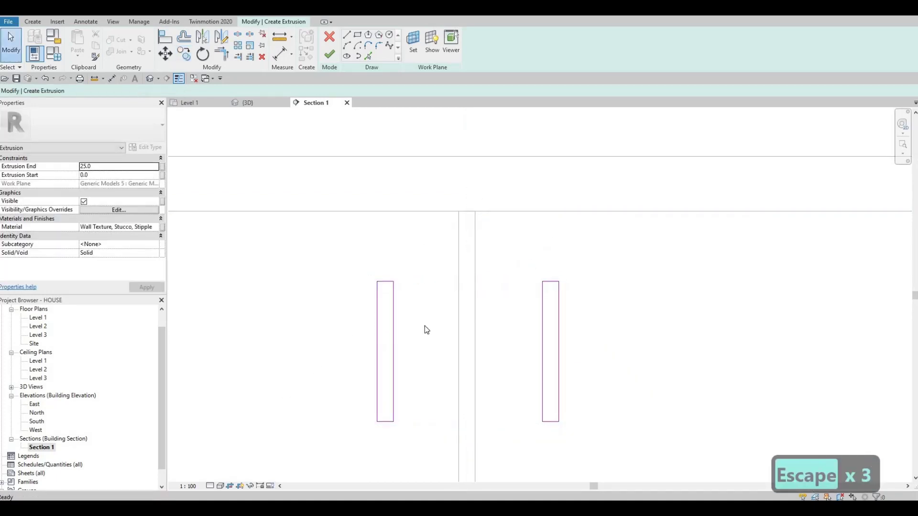
# Step: Delete the extra handle rectangle in the upper right corner of the fourth cabinet front
pyautogui.scroll(-2, 430, 354)
pyautogui.moveTo(375, 258)
pyautogui.mouseDown()
pyautogui.moveTo(431, 359)
pyautogui.moveTo(434, 351)
pyautogui.mouseUp()
pyautogui.press('Delete')
# Step: Delete the extra handle rectangle in the upper left corner of the third cabinet front
pyautogui.scroll(-4, 461, 334)
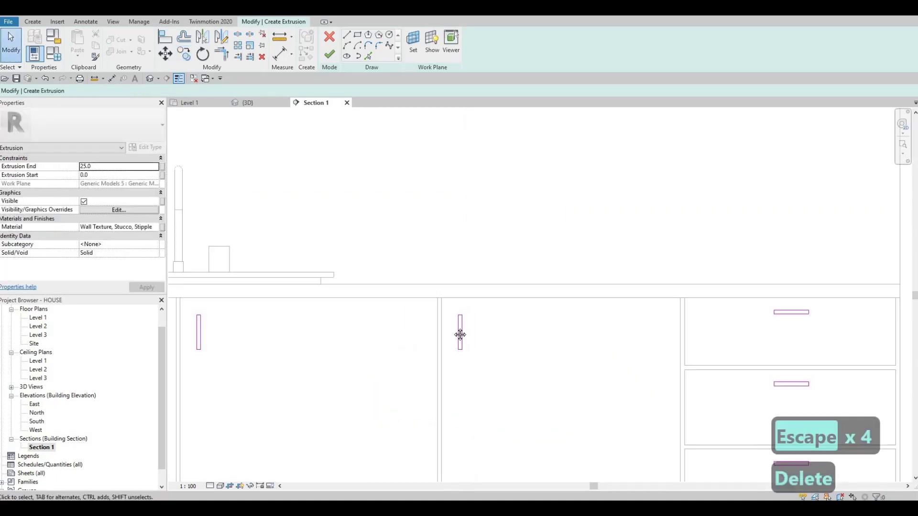
pyautogui.scroll(3, 388, 309)
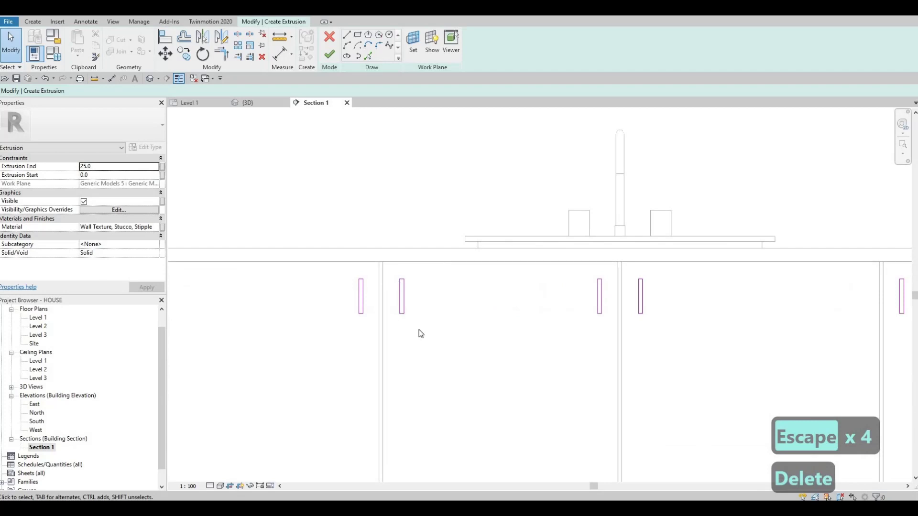
pyautogui.moveTo(389, 270); pyautogui.dragTo(419, 330)
pyautogui.press('Delete')
pyautogui.press('Delete')
pyautogui.moveTo(532, 367); pyautogui.dragTo(433, 294, button='middle')
pyautogui.scroll(-3, 433, 294)
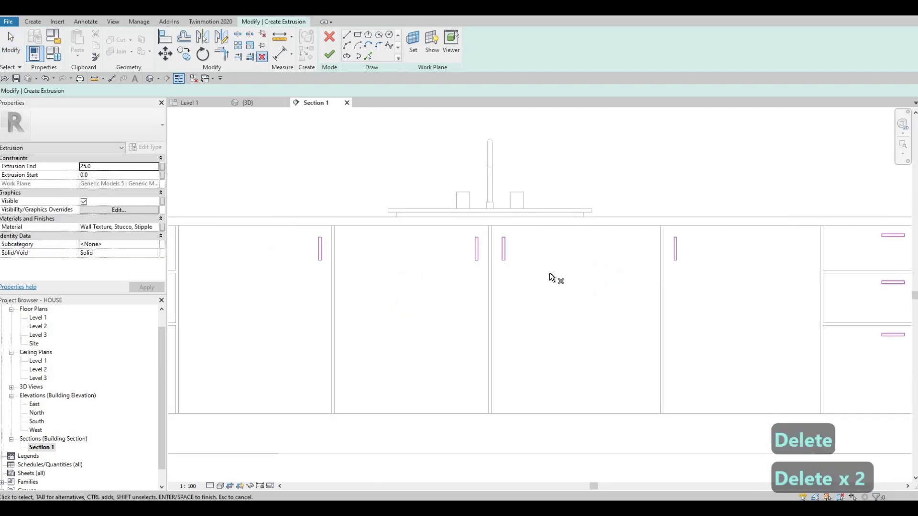
pyautogui.scroll(-3, 488, 304)
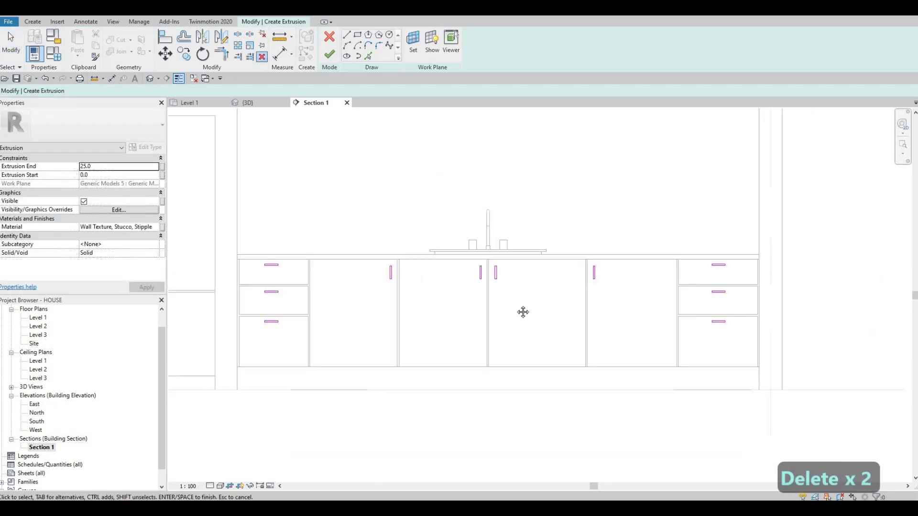
pyautogui.press('Escape')
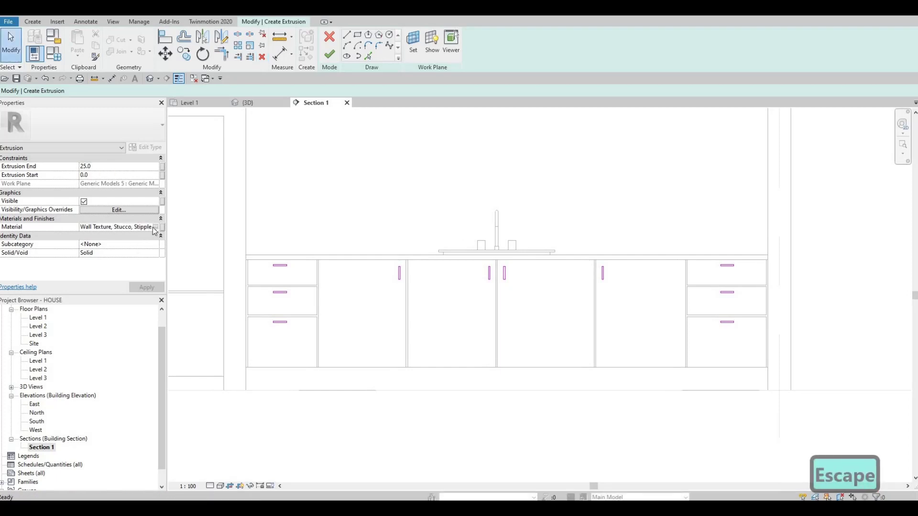
# Step: Assign Aluminum 3003-H12 from the Metal category of AEC Materials as the handle extrusion's material
pyautogui.click(155, 227)
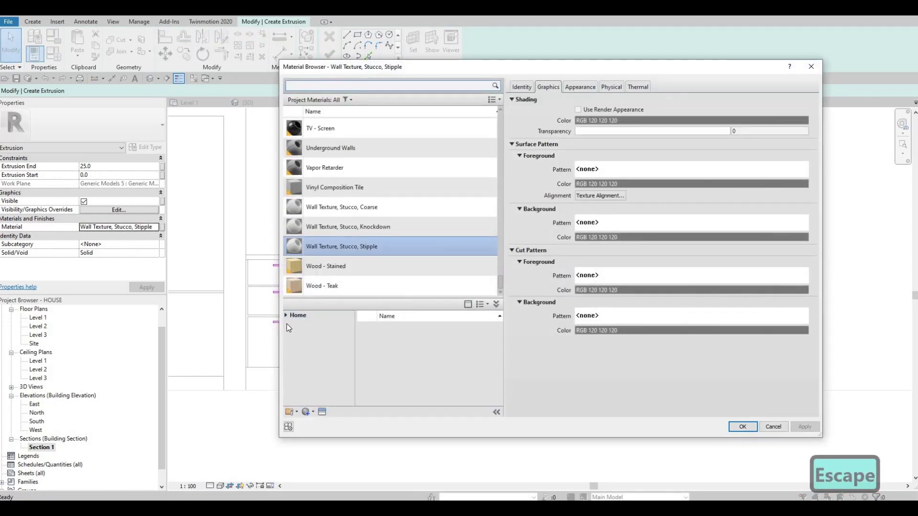
pyautogui.click(291, 335)
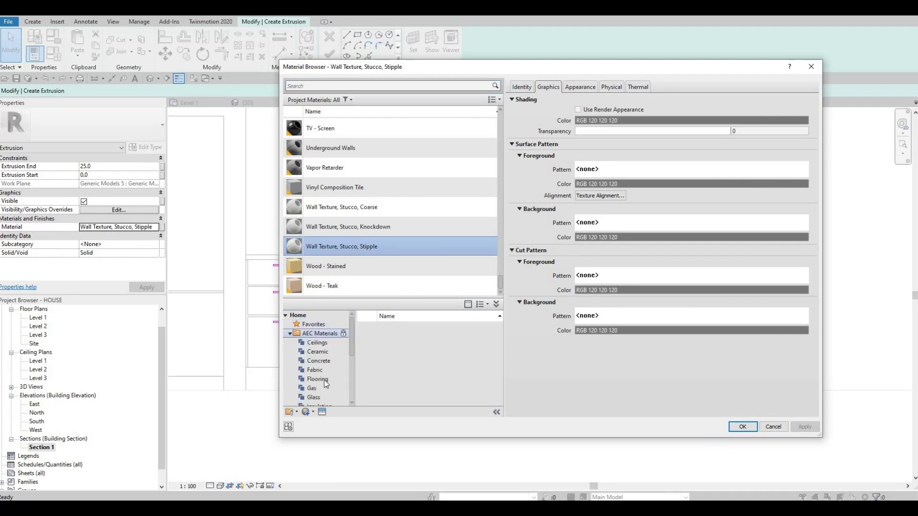
pyautogui.scroll(-3, 315, 375)
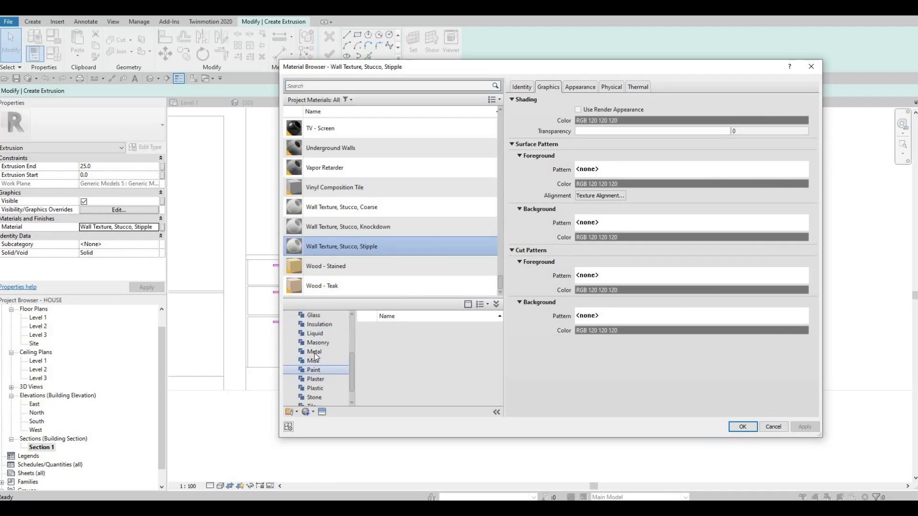
pyautogui.click(314, 352)
pyautogui.scroll(-4, 411, 375)
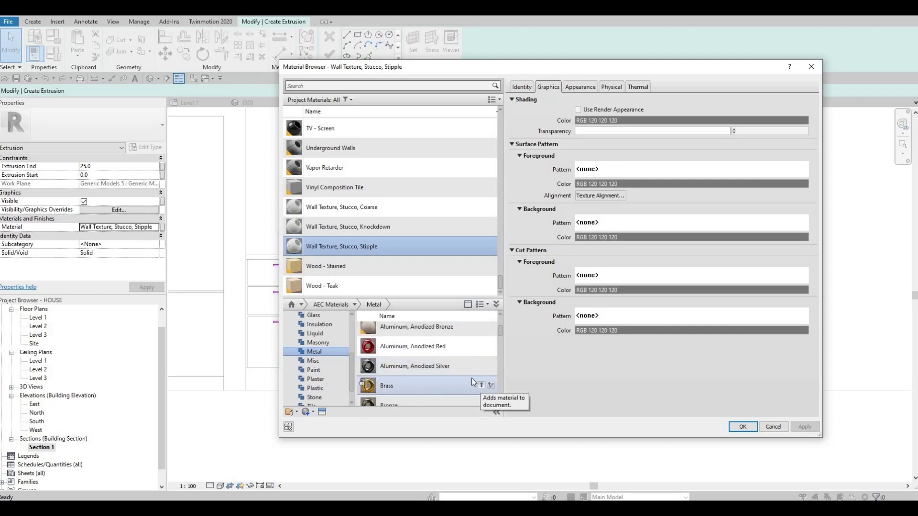
pyautogui.scroll(4, 471, 377)
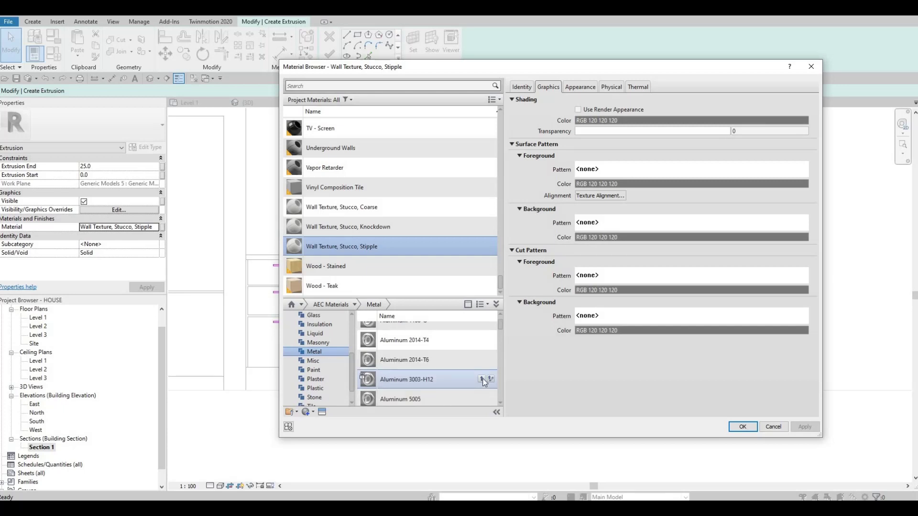
pyautogui.click(738, 431)
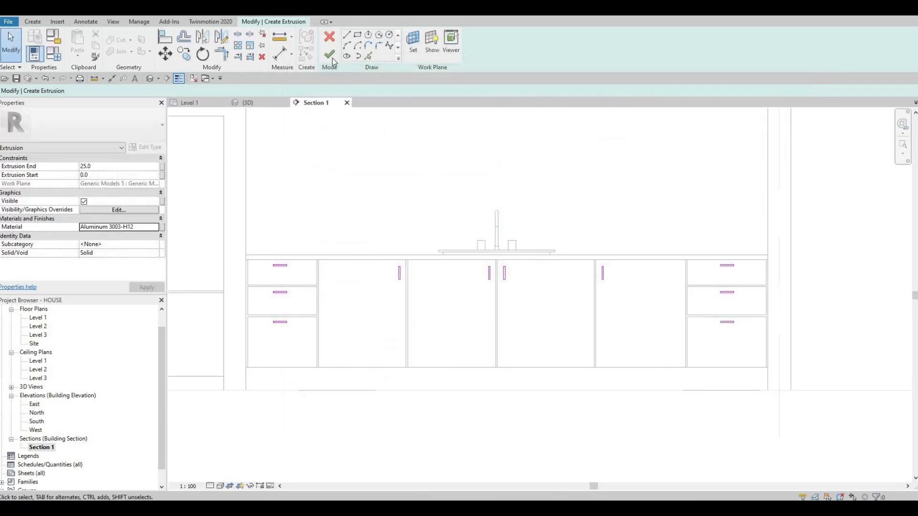
# Step: Finish the handle extrusion sketch and the in-place model
pyautogui.click(330, 56)
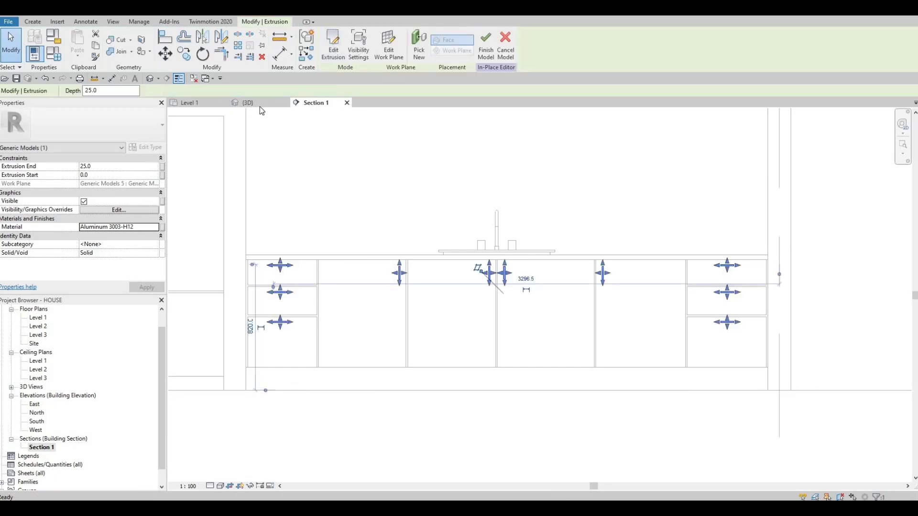
pyautogui.click(485, 45)
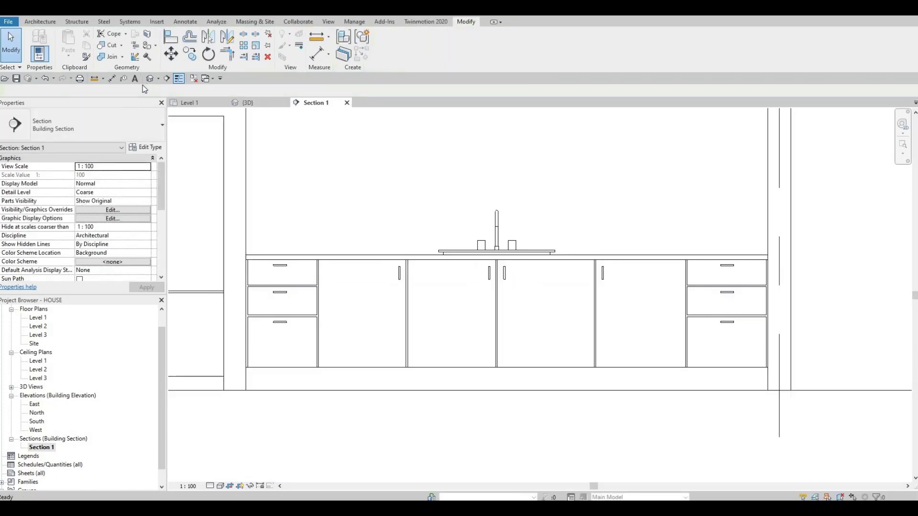
# Step: Inspect the drawer and door handles in the default 3D view and select the handle model
pyautogui.click(151, 80)
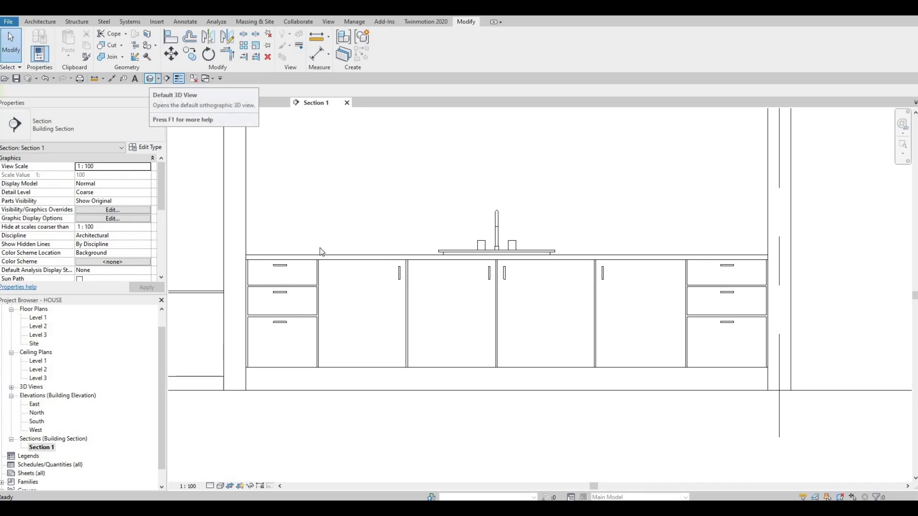
pyautogui.keyDown('shift'); pyautogui.moveTo(372, 304); pyautogui.dragTo(469, 290, button='middle'); pyautogui.keyUp('shift')
pyautogui.scroll(-3, 492, 293)
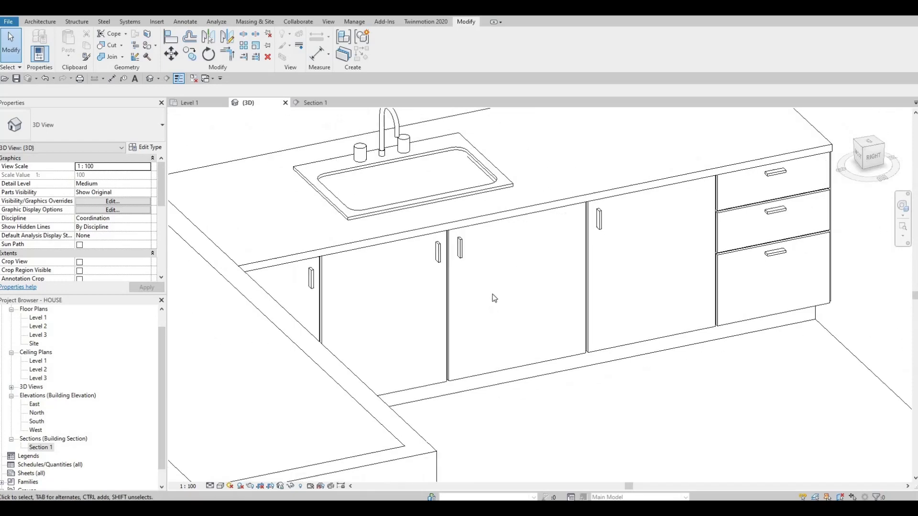
pyautogui.moveTo(563, 264); pyautogui.dragTo(549, 290, button='middle')
pyautogui.scroll(4, 564, 263)
pyautogui.click(564, 266)
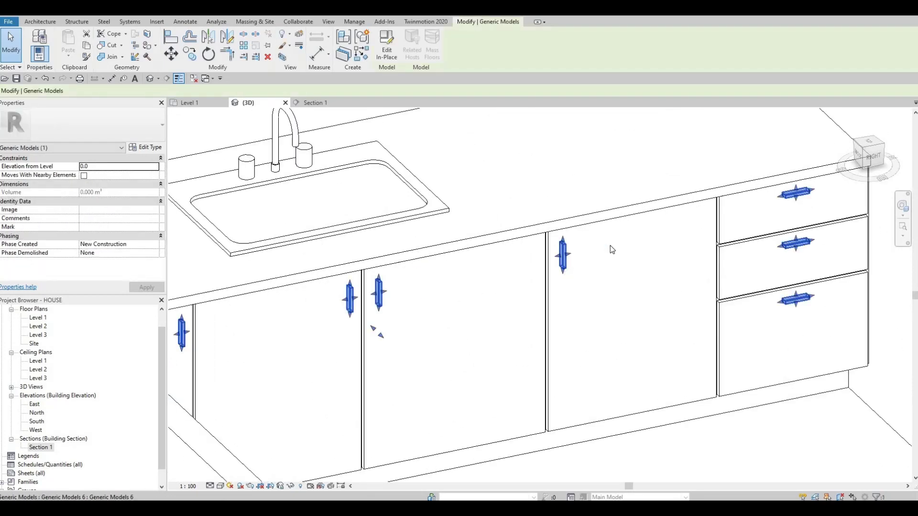
# Step: Edit the lower cabinet handles in place, set their extrusion end to 20, and finish the in-place model
pyautogui.scroll(3, 611, 249)
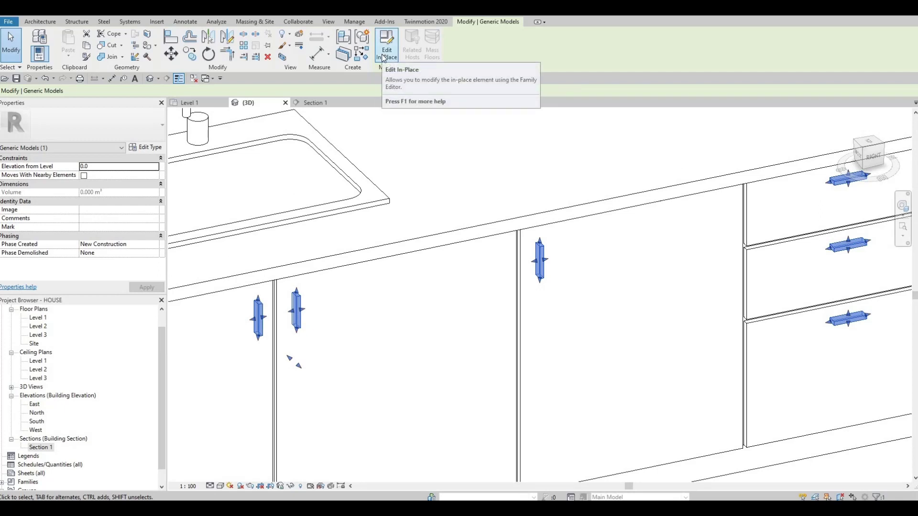
pyautogui.click(542, 259)
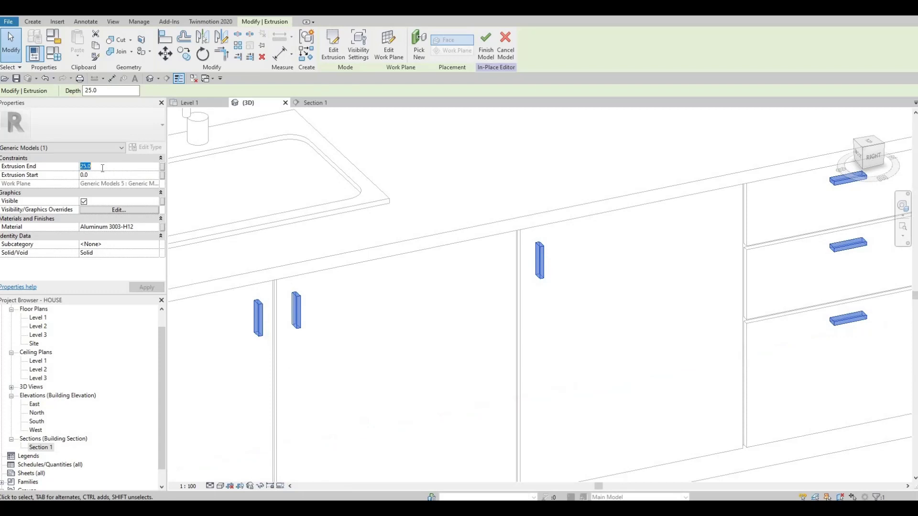
pyautogui.write('20')
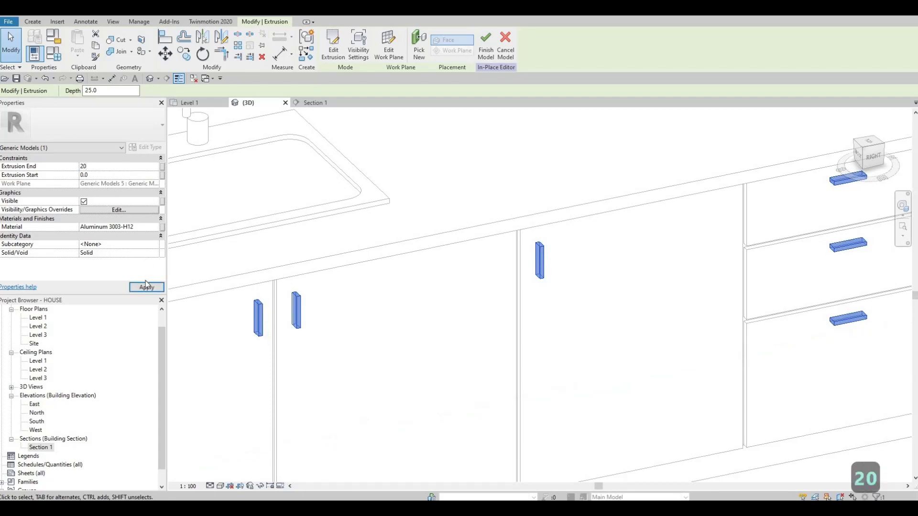
pyautogui.click(146, 287)
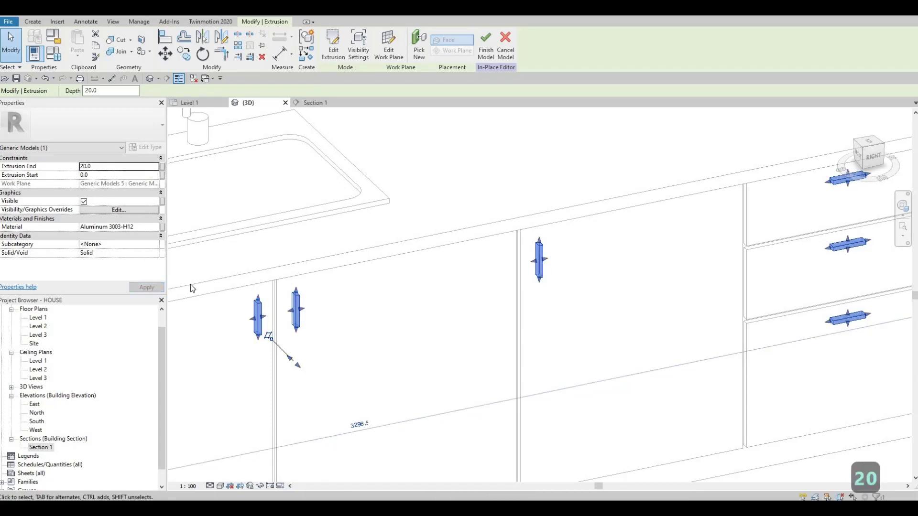
pyautogui.click(487, 46)
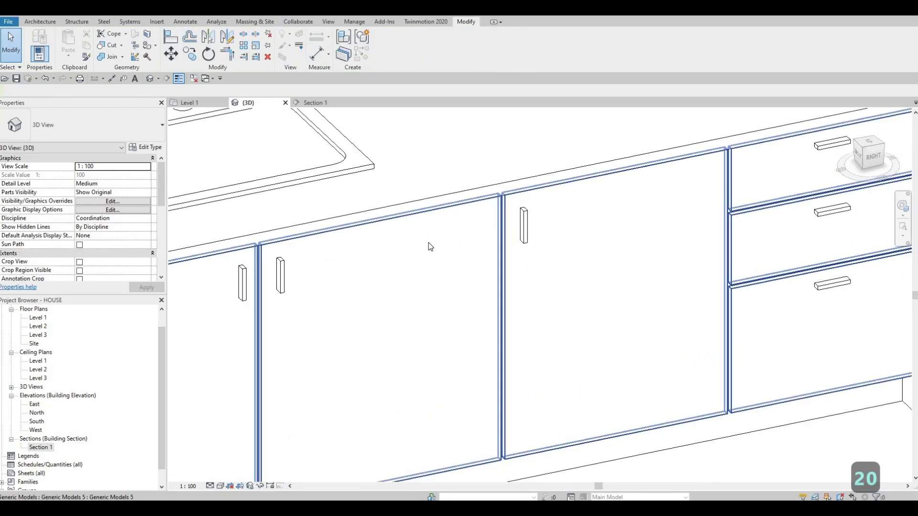
# Step: Open the Section 1 view on the kitchen's upper and lower cabinets
pyautogui.scroll(-8, 430, 254)
pyautogui.scroll(2, 320, 253)
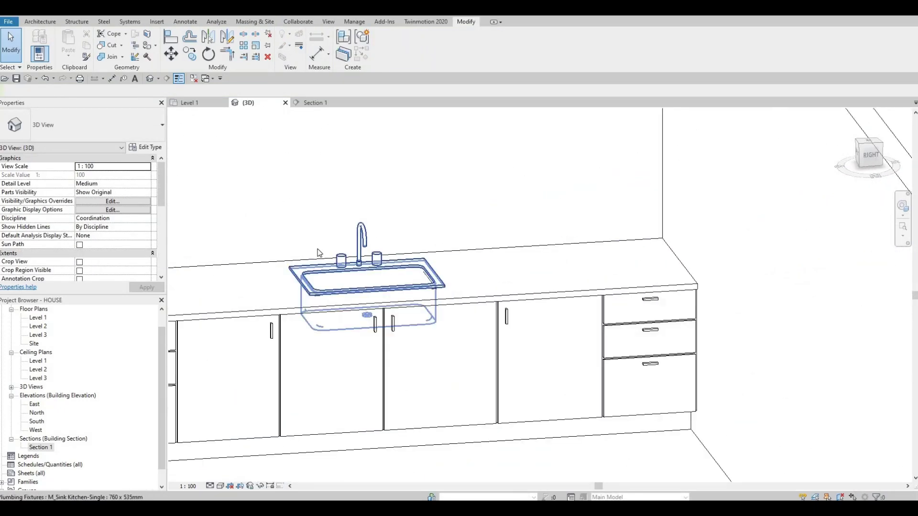
pyautogui.scroll(-3, 319, 252)
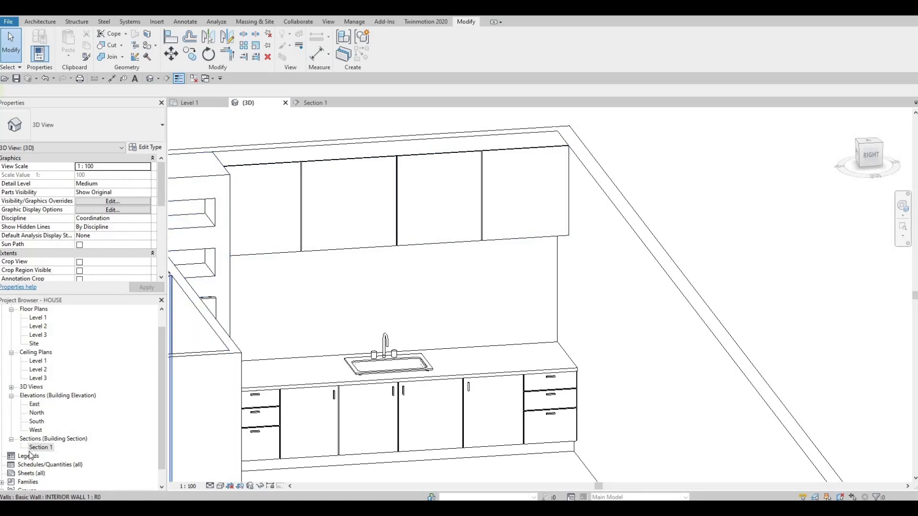
pyautogui.moveTo(224, 408); pyautogui.dragTo(174, 444, button='middle')
pyautogui.scroll(-2, 173, 443)
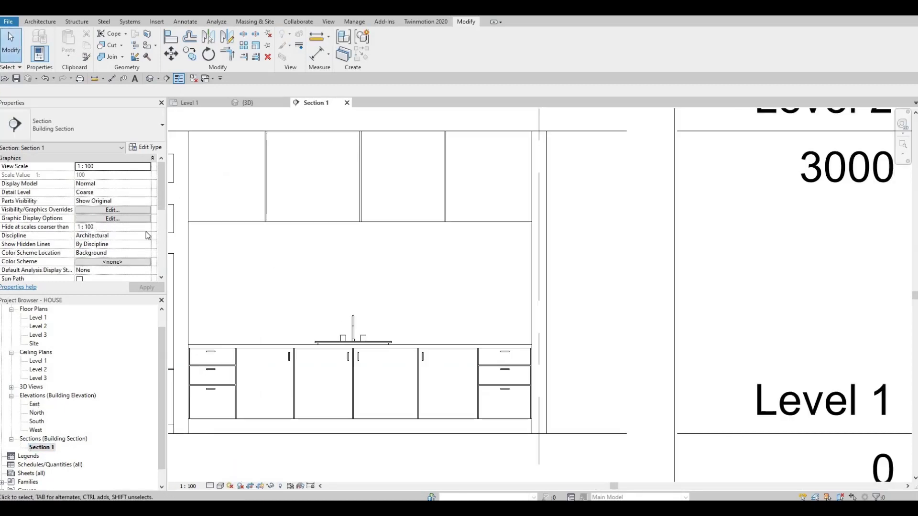
pyautogui.moveTo(218, 351); pyautogui.dragTo(225, 400, button='middle')
pyautogui.moveTo(436, 366); pyautogui.dragTo(519, 313, button='middle')
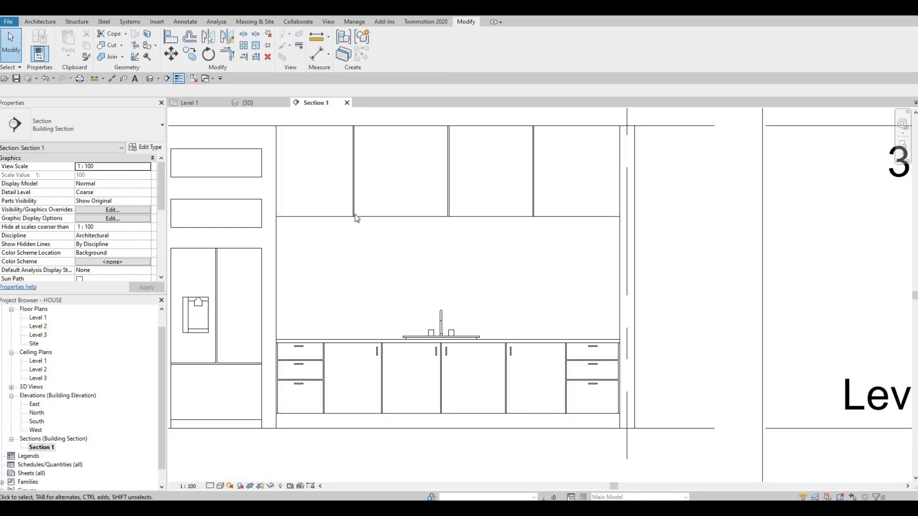
# Step: Create a new in-place model in the Generic Models category, keeping the default name
pyautogui.click(40, 21)
pyautogui.click(110, 53)
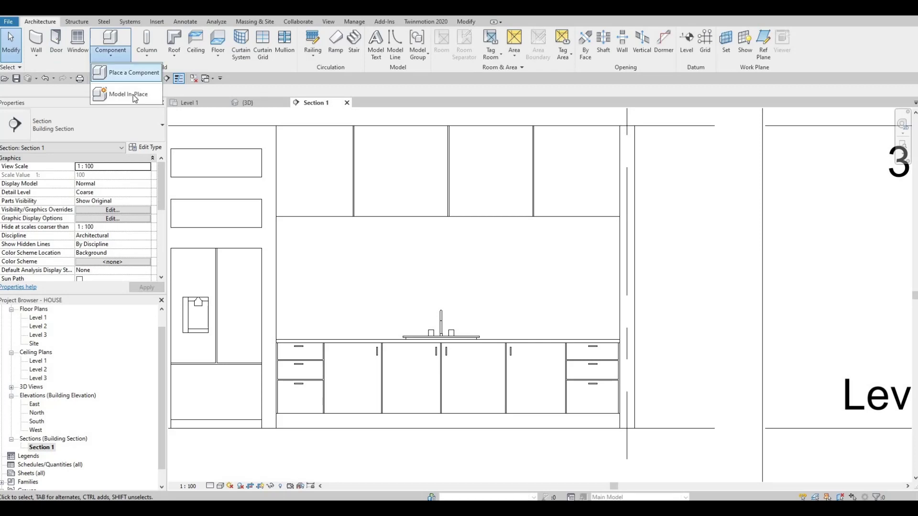
pyautogui.click(134, 95)
pyautogui.scroll(-2, 438, 253)
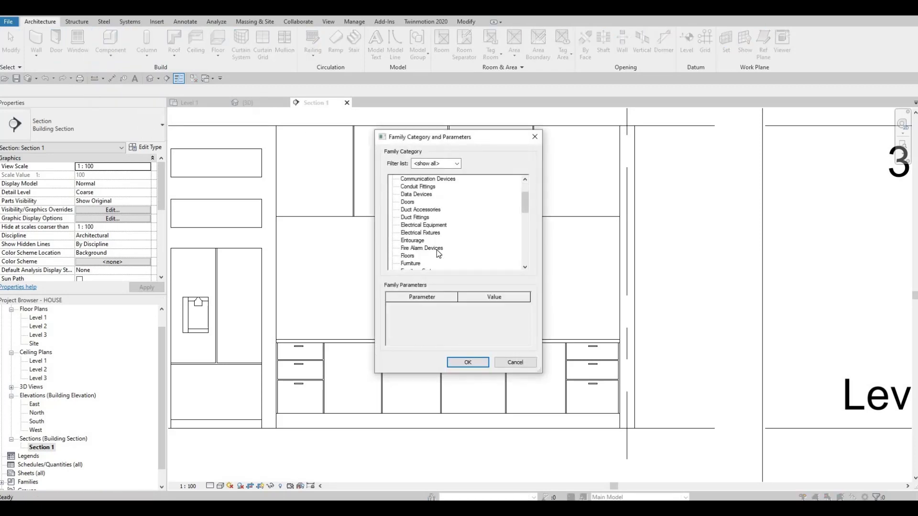
pyautogui.scroll(-3, 438, 253)
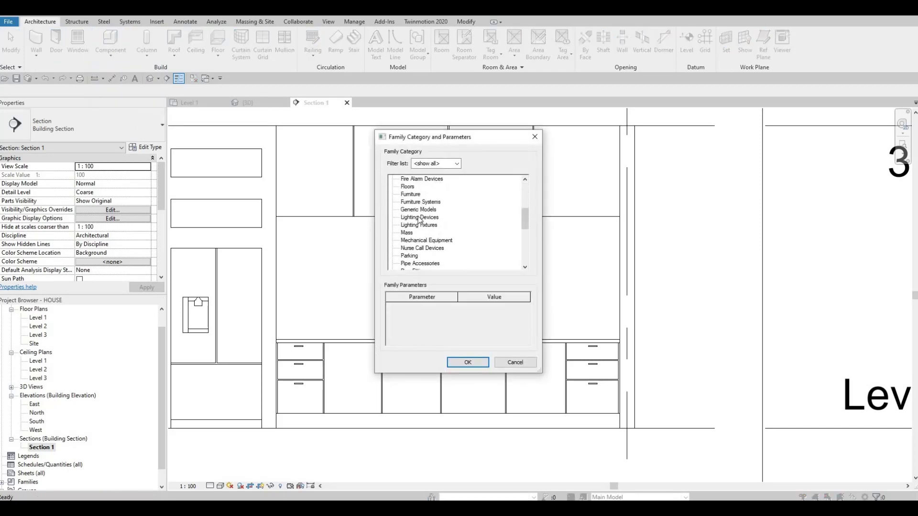
pyautogui.click(460, 361)
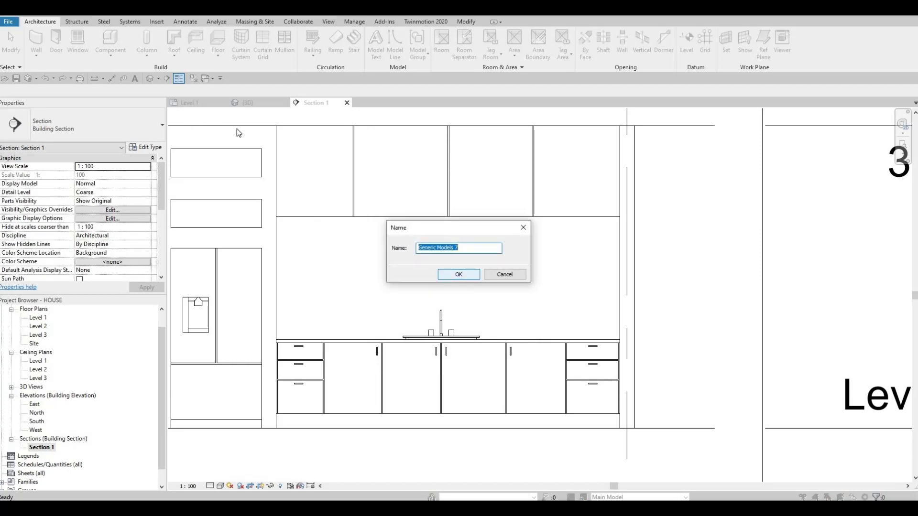
pyautogui.press('Return')
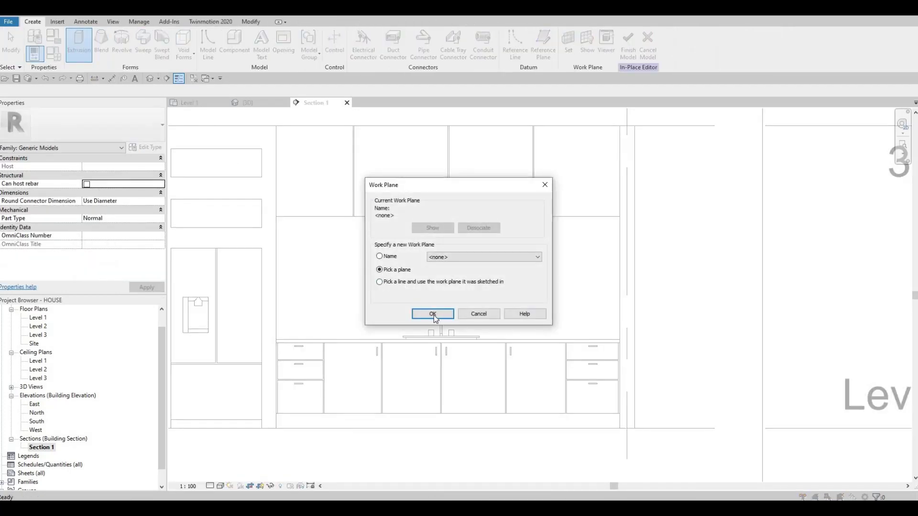
# Step: Start an extrusion on the upper cabinet doors' face and sketch a rectangle tracing the leftmost lower door's vertical handle
pyautogui.press('Return')
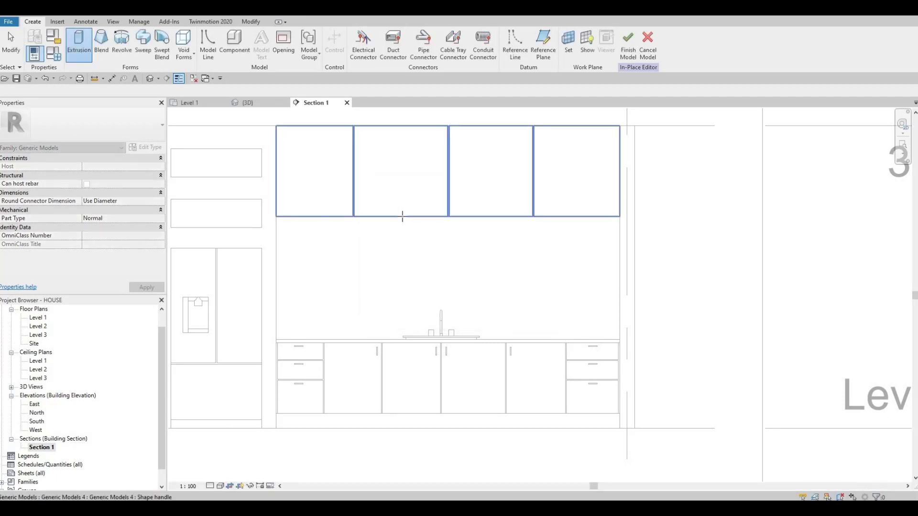
pyautogui.click(315, 170)
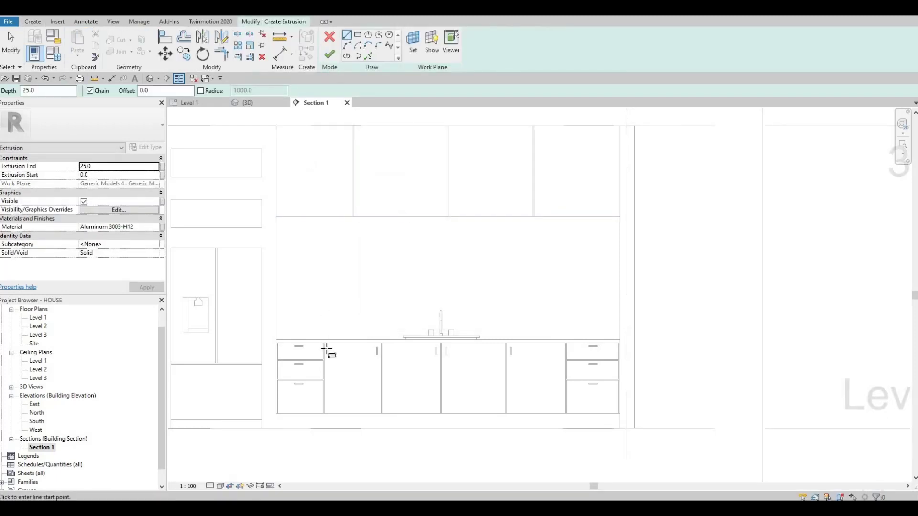
pyautogui.press('r')
pyautogui.press('c')
pyautogui.scroll(8, 382, 328)
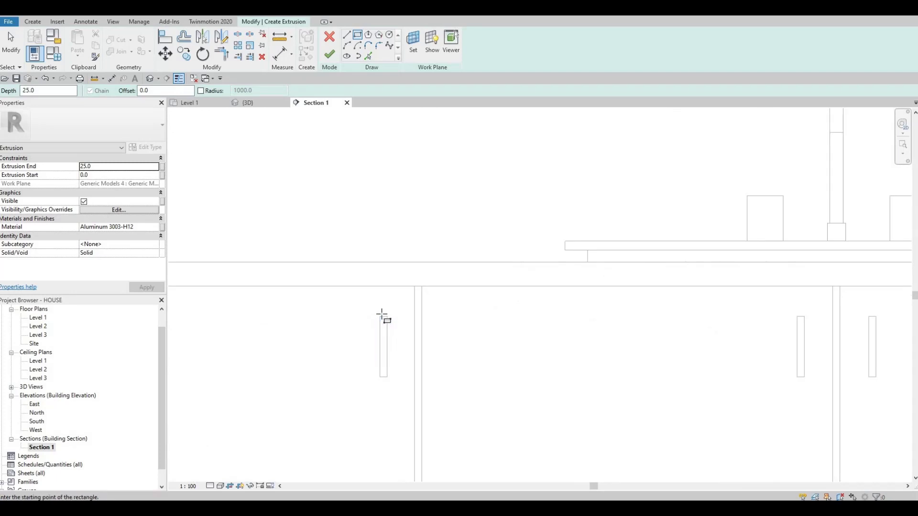
pyautogui.scroll(2, 382, 315)
pyautogui.click(384, 313)
pyautogui.click(397, 420)
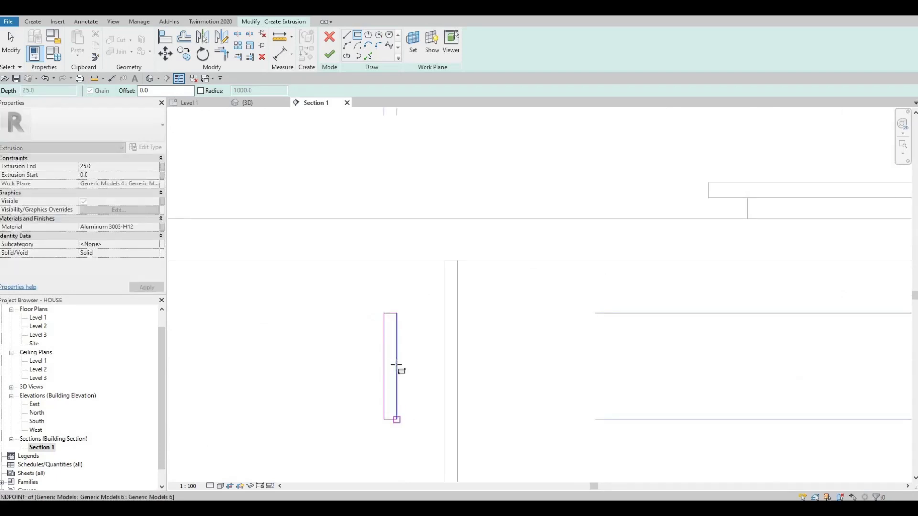
pyautogui.press('Escape')
pyautogui.press('Escape')
# Step: Select the whole handle rectangle and shift it up above the countertop
pyautogui.press('Tab')
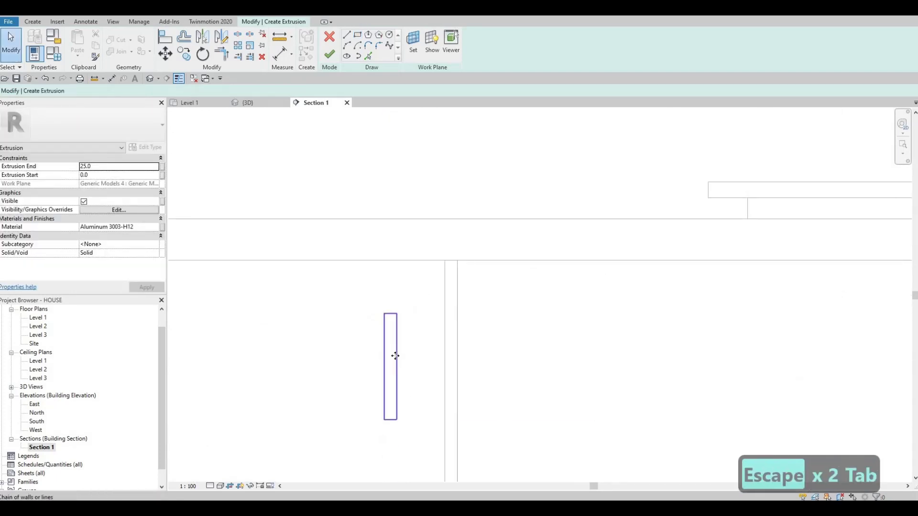
pyautogui.click(396, 356)
pyautogui.moveTo(396, 356); pyautogui.dragTo(388, 145)
# Step: Move the handle rectangle by its top midpoint to the lower right corner of the second upper cabinet door
pyautogui.scroll(-3, 391, 162)
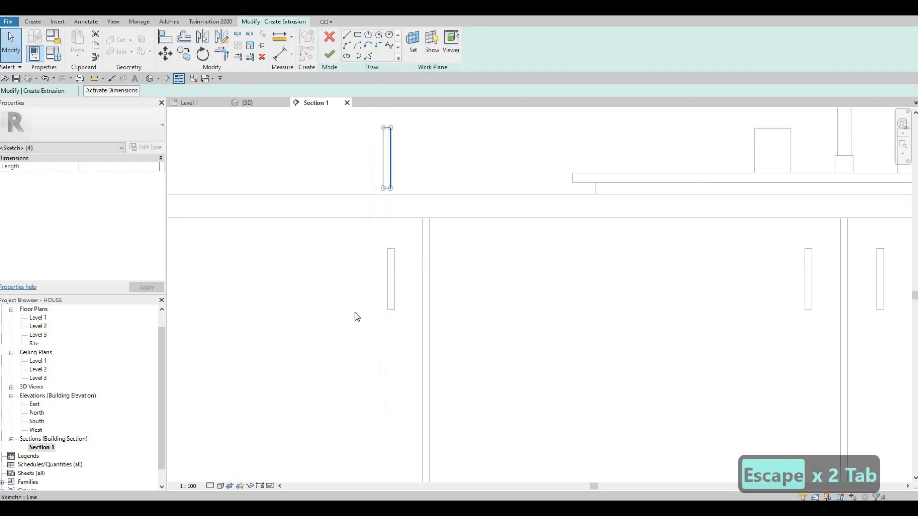
pyautogui.scroll(-3, 346, 414)
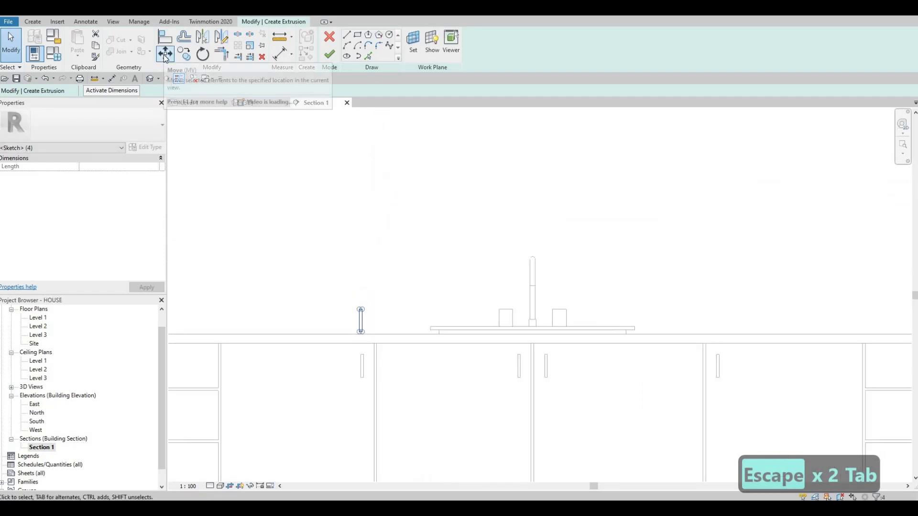
pyautogui.click(165, 54)
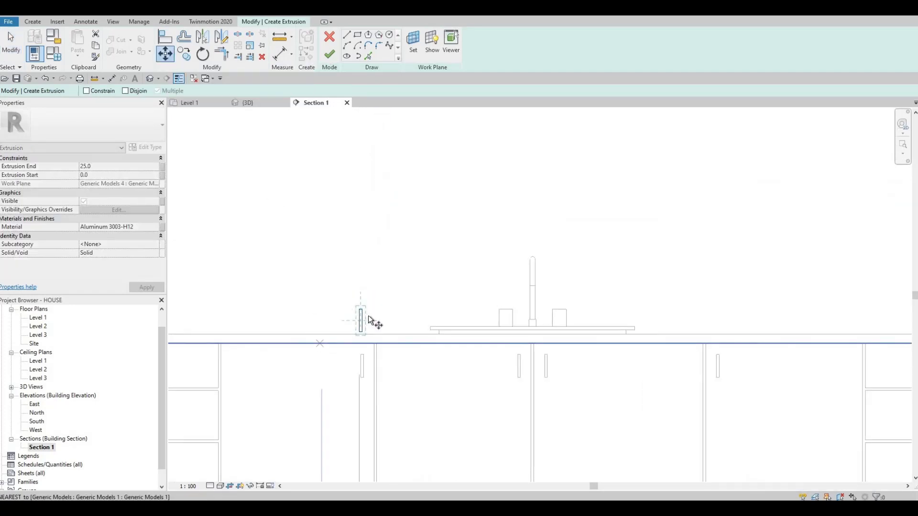
pyautogui.scroll(5, 368, 316)
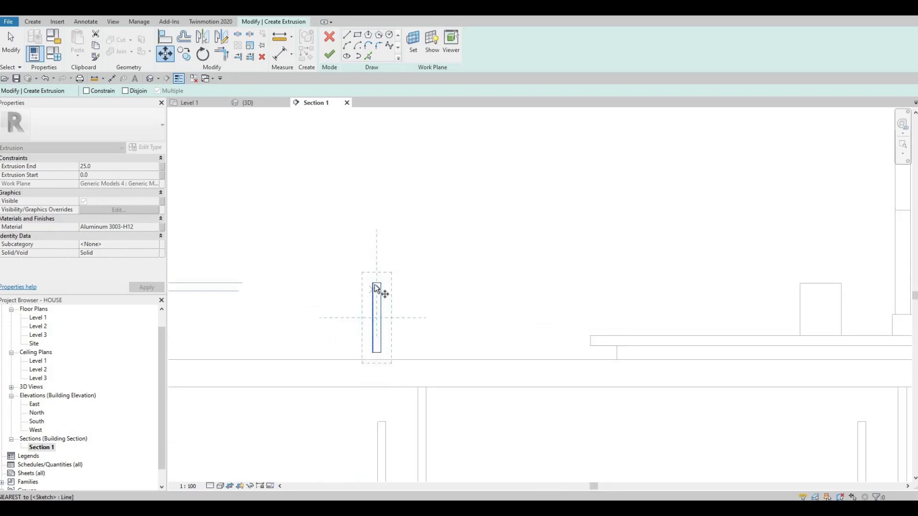
pyautogui.scroll(3, 375, 283)
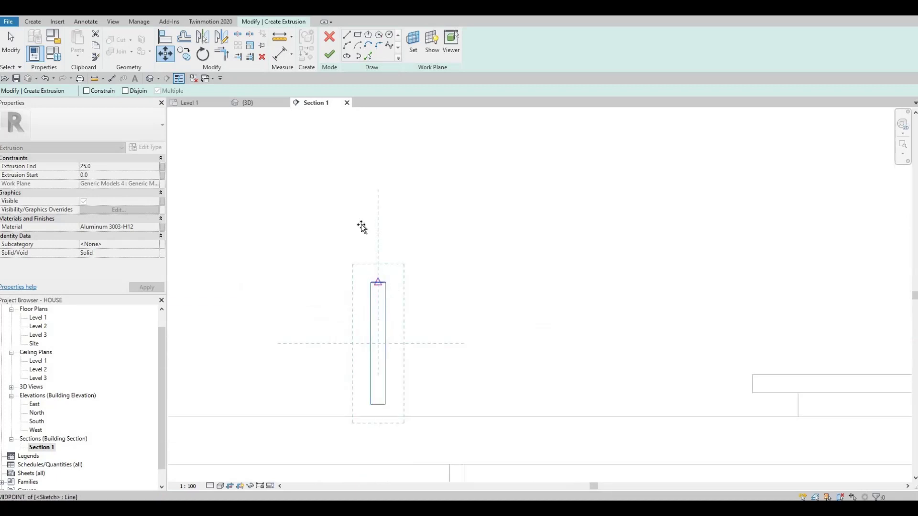
pyautogui.click(378, 282)
pyautogui.scroll(-6, 362, 227)
pyautogui.moveTo(362, 227); pyautogui.dragTo(410, 440, button='middle')
pyautogui.scroll(-3, 376, 306)
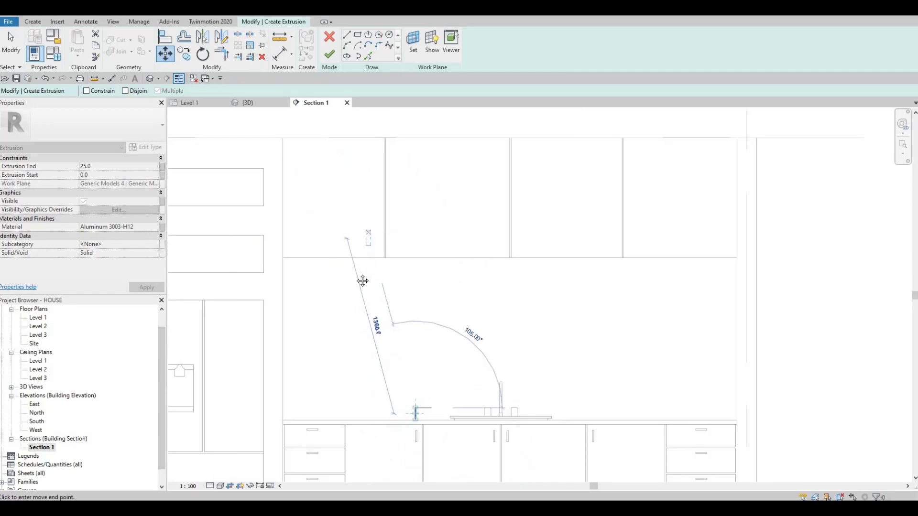
pyautogui.scroll(4, 473, 264)
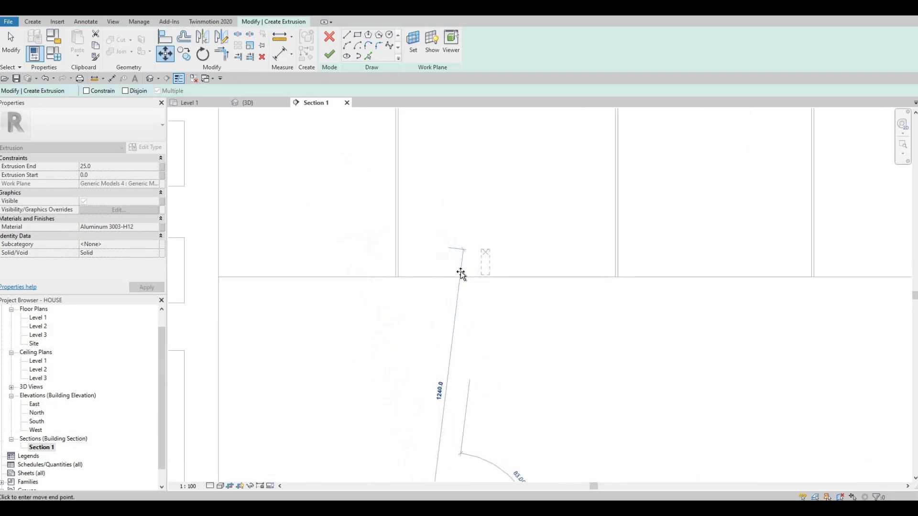
pyautogui.click(487, 262)
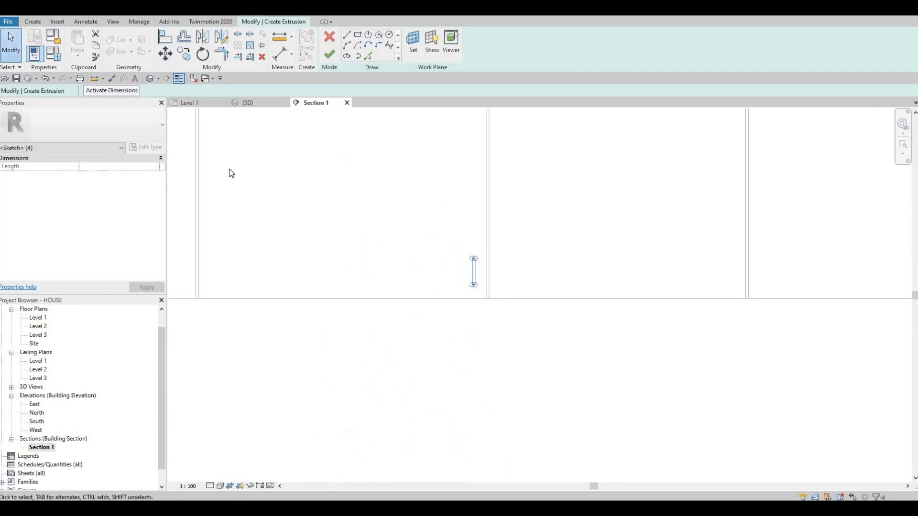
# Step: Copy the handle rectangle horizontally to the lower left corner of the third upper cabinet door, with multiple copies enabled
pyautogui.press('c')
pyautogui.press('o')
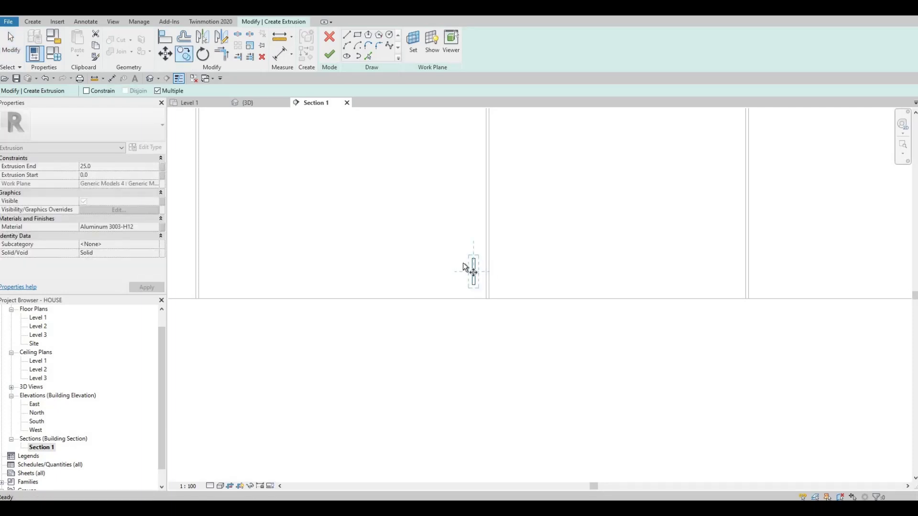
pyautogui.scroll(4, 469, 254)
pyautogui.scroll(3, 472, 253)
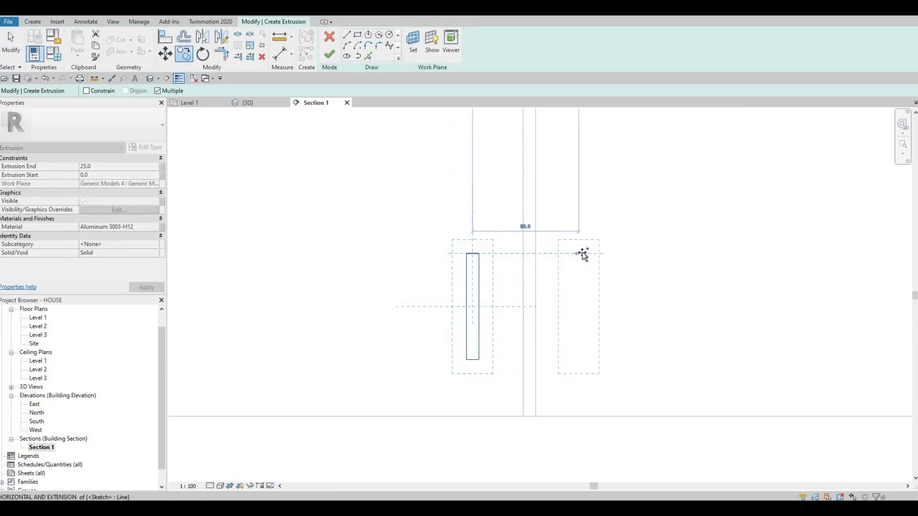
pyautogui.click(584, 254)
# Step: Place another handle copy at the lower right corner of the first upper cabinet door
pyautogui.scroll(-2, 371, 282)
pyautogui.moveTo(372, 281); pyautogui.dragTo(736, 279, button='middle')
pyautogui.scroll(-2, 693, 273)
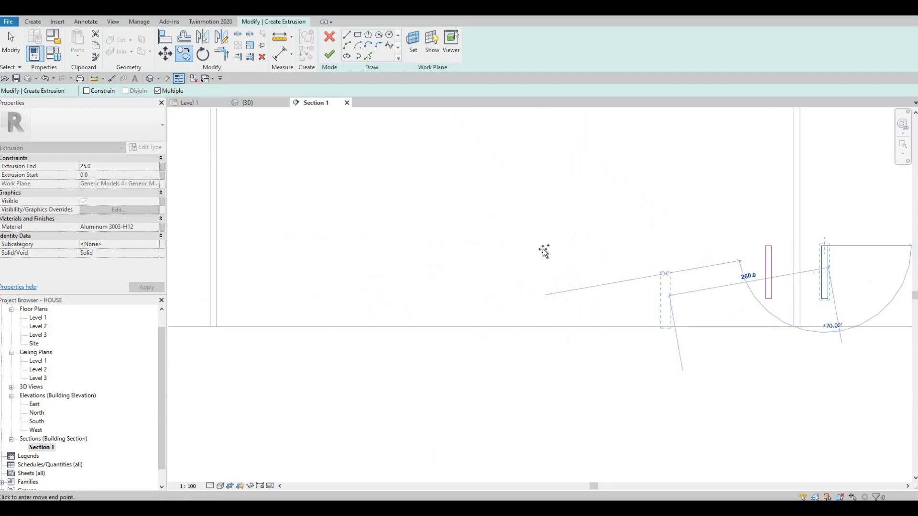
pyautogui.moveTo(249, 234); pyautogui.dragTo(614, 251, button='middle')
pyautogui.scroll(-1, 598, 249)
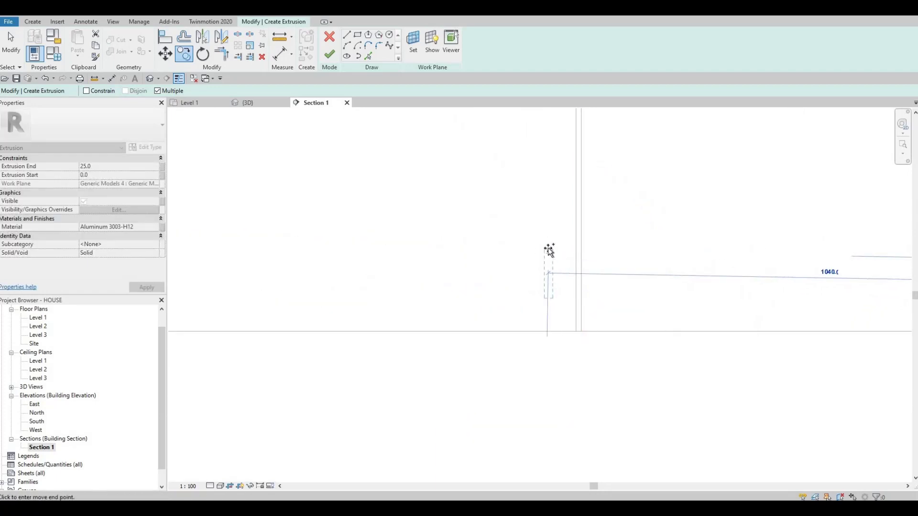
pyautogui.click(548, 250)
# Step: Place a handle copy at the lower left corner of the fourth upper cabinet door and end the copying
pyautogui.scroll(-1, 587, 255)
pyautogui.scroll(-1, 776, 305)
pyautogui.moveTo(776, 305); pyautogui.dragTo(462, 295, button='middle')
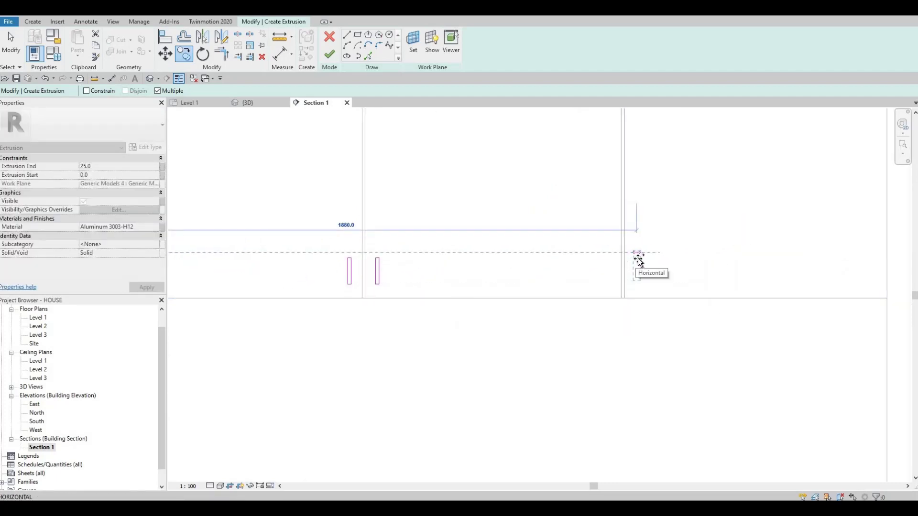
pyautogui.click(625, 279)
pyautogui.scroll(-2, 643, 277)
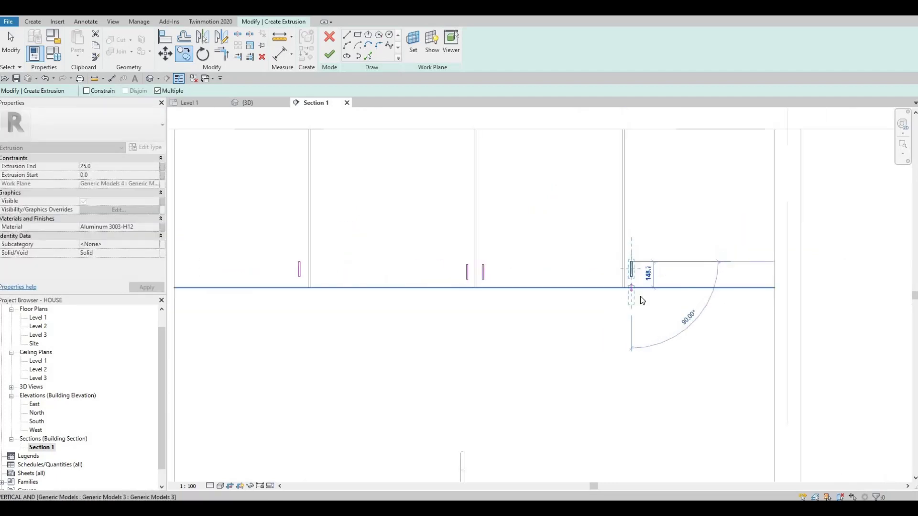
pyautogui.press('Escape')
pyautogui.press('Escape')
pyautogui.press('Escape')
# Step: Nudge the fourth upper door's handle rectangle two increments to the right, away from the door gap
pyautogui.moveTo(603, 247); pyautogui.dragTo(654, 293)
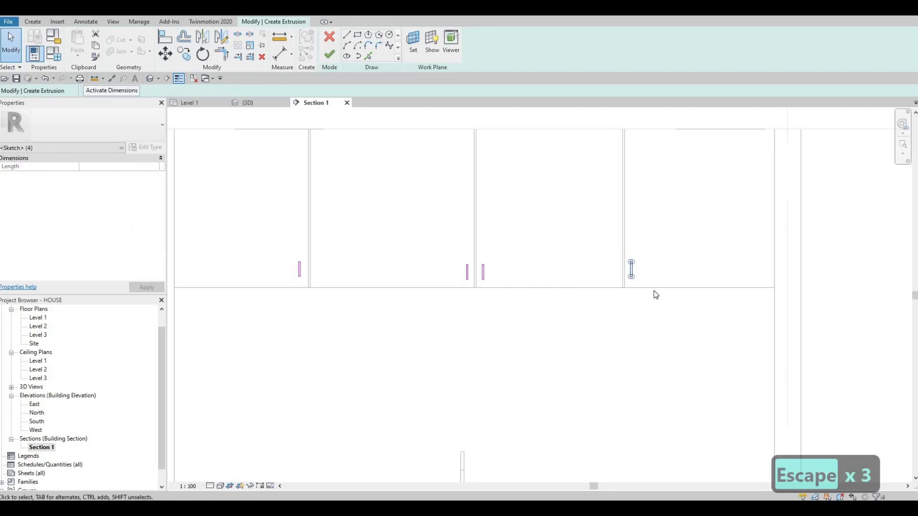
pyautogui.press('Right')
pyautogui.press('Right')
pyautogui.press('Escape')
pyautogui.press('Escape')
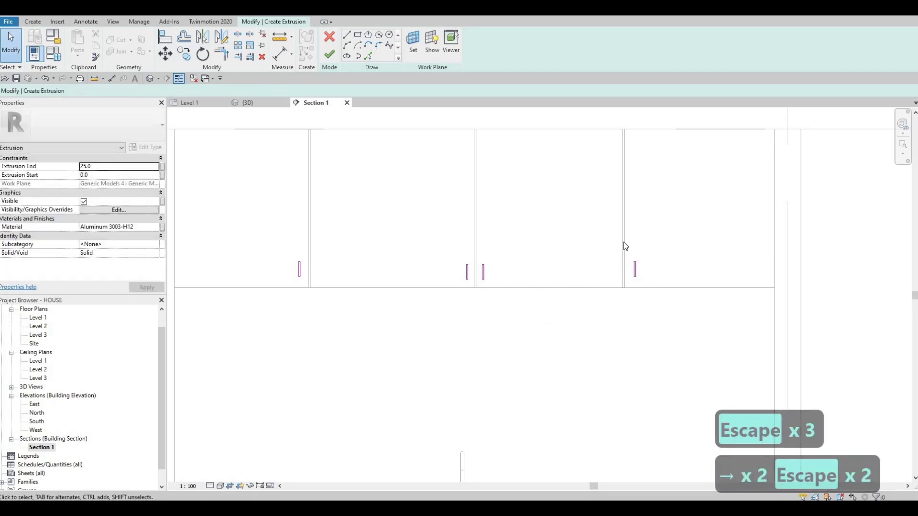
# Step: Nudge the fourth upper door's handle rectangle one increment to the left, closer to the door gap
pyautogui.moveTo(622, 241); pyautogui.dragTo(650, 287)
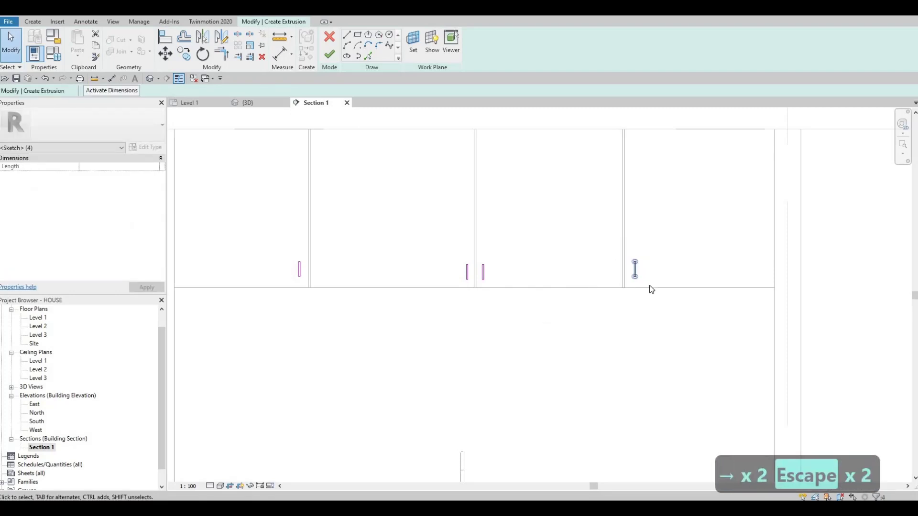
pyautogui.press('Left')
pyautogui.press('Escape')
pyautogui.press('Escape')
# Step: Finish the extrusion sketch containing the four upper cabinet door handles
pyautogui.scroll(-5, 506, 289)
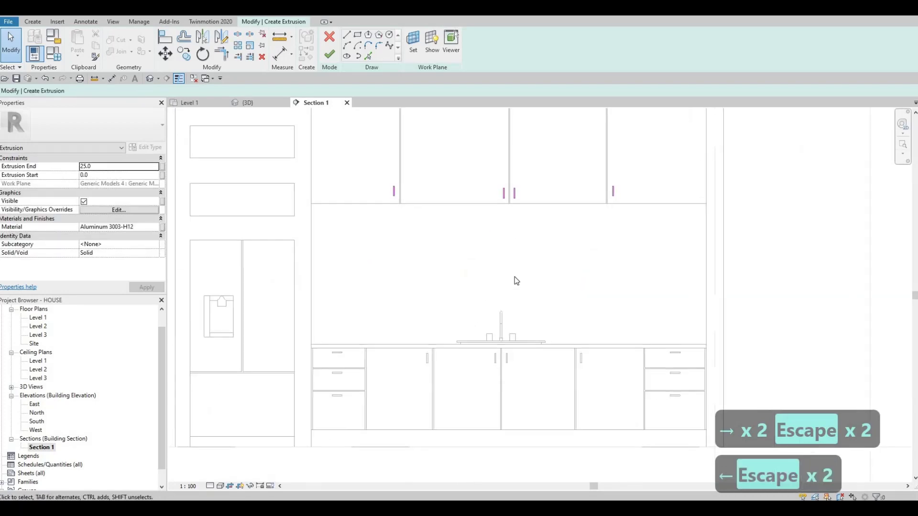
pyautogui.moveTo(505, 281)
pyautogui.mouseDown(button='middle')
pyautogui.moveTo(493, 269)
pyautogui.moveTo(522, 279)
pyautogui.mouseUp(button='middle')
pyautogui.moveTo(454, 253); pyautogui.dragTo(353, 268, button='middle')
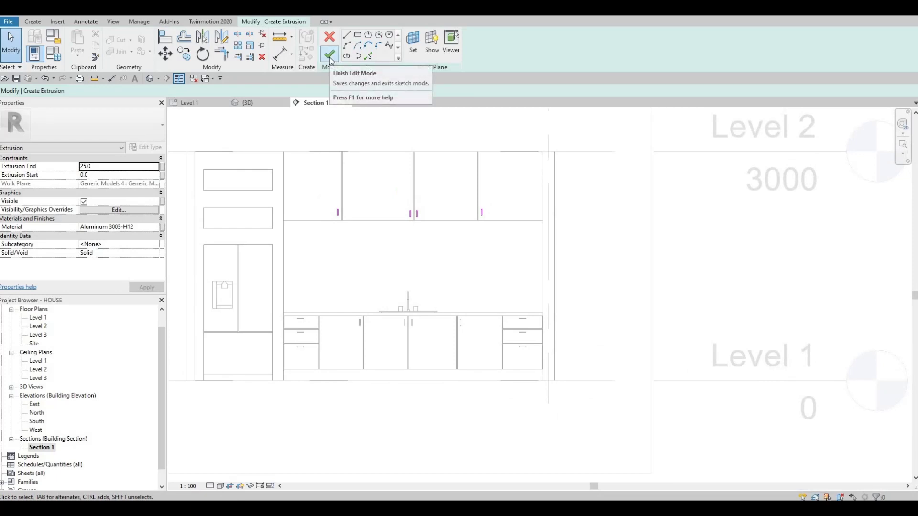
pyautogui.click(329, 58)
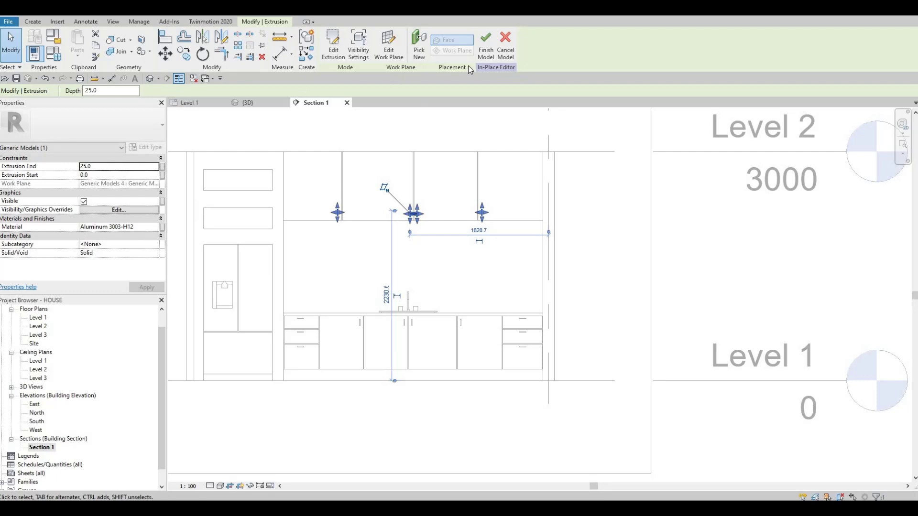
pyautogui.click(486, 45)
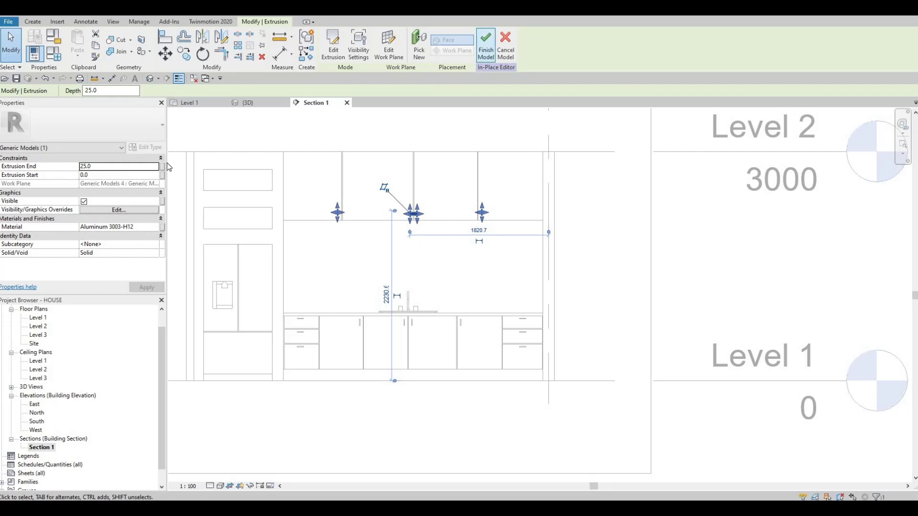
# Step: Set the upper handles' extrusion end to 20 and finish the in-place model
pyautogui.doubleClick(103, 167)
pyautogui.write('20')
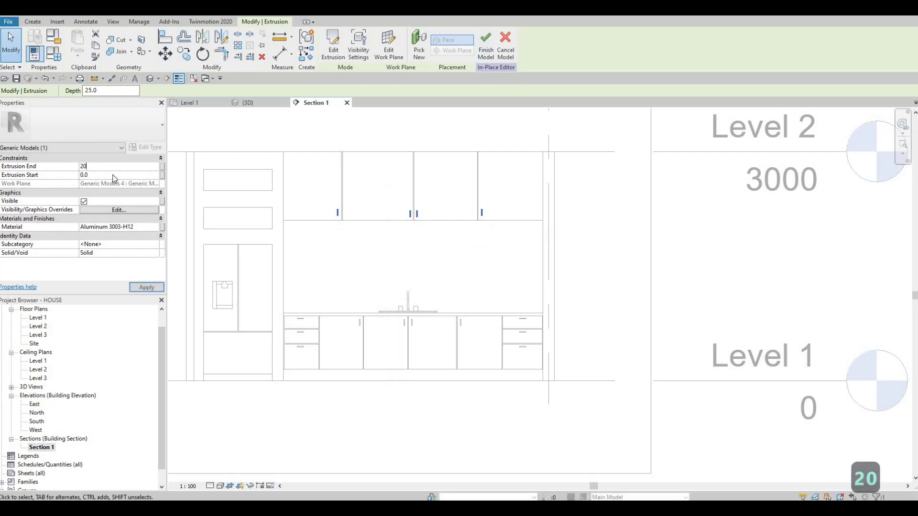
pyautogui.click(146, 290)
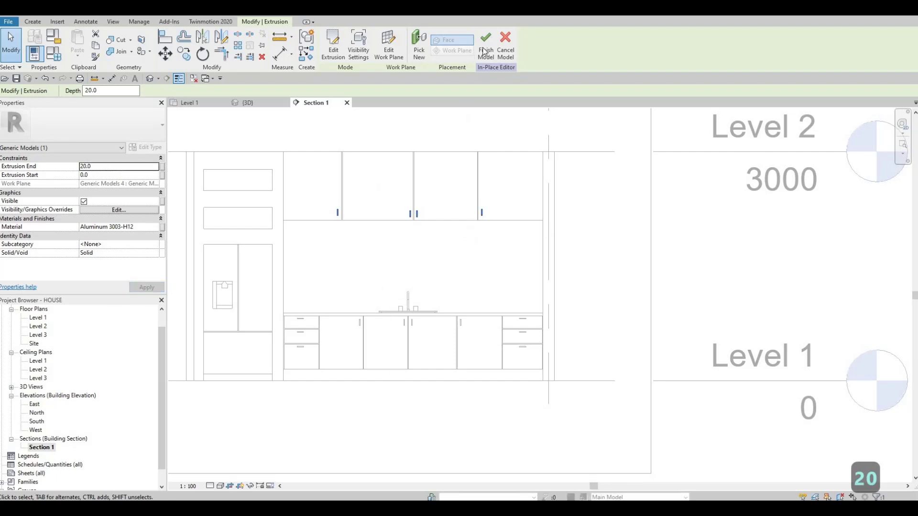
pyautogui.click(179, 78)
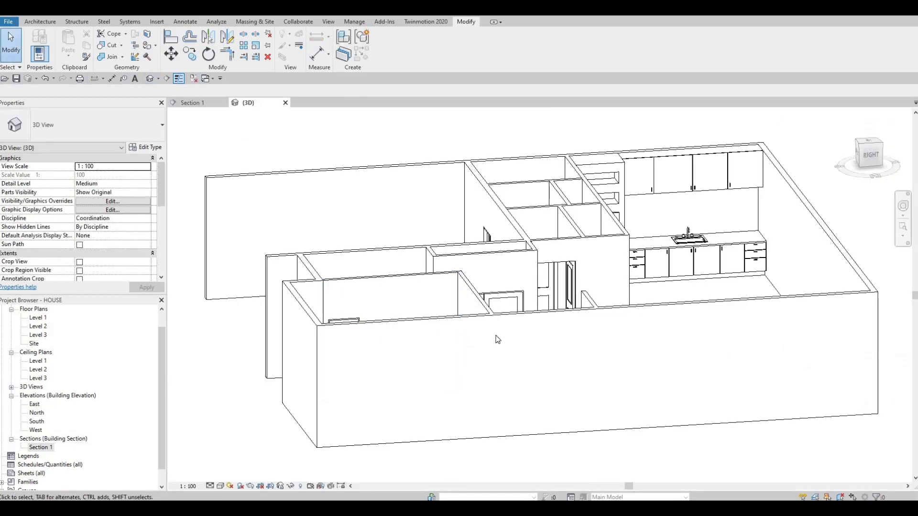
# Step: Examine the handles on the upper and lower kitchen cabinets in the 3D view
pyautogui.keyDown('shift'); pyautogui.moveTo(540, 337); pyautogui.dragTo(518, 361, button='middle'); pyautogui.keyUp('shift')
pyautogui.scroll(6, 540, 382)
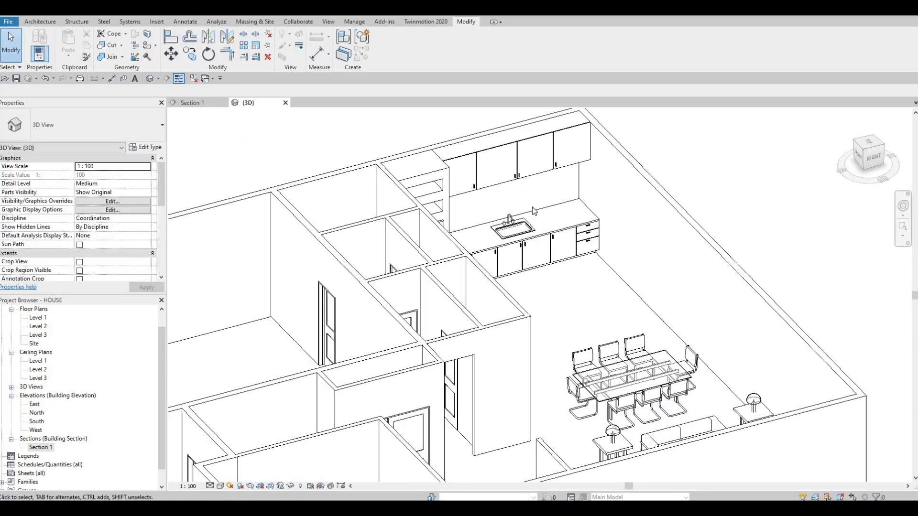
pyautogui.scroll(-4, 523, 304)
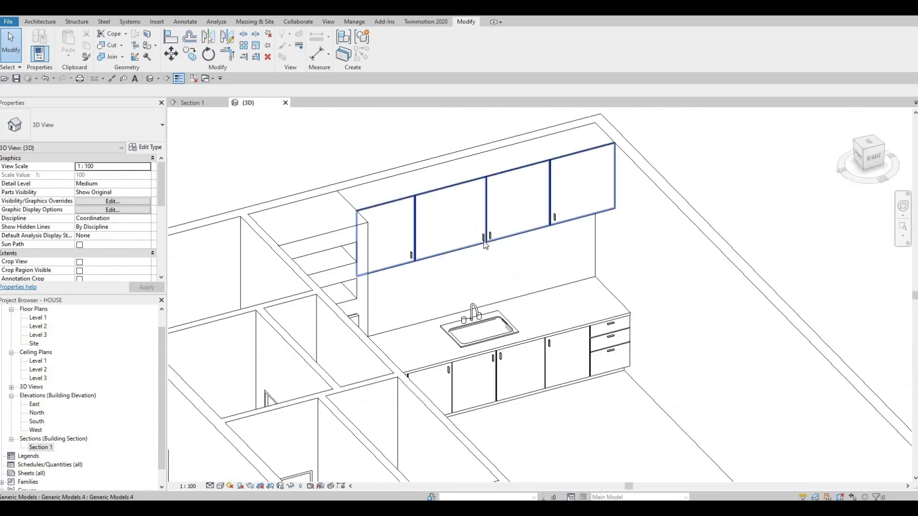
pyautogui.scroll(6, 478, 268)
pyautogui.scroll(-2, 521, 279)
pyautogui.moveTo(582, 285); pyautogui.dragTo(481, 291, button='middle')
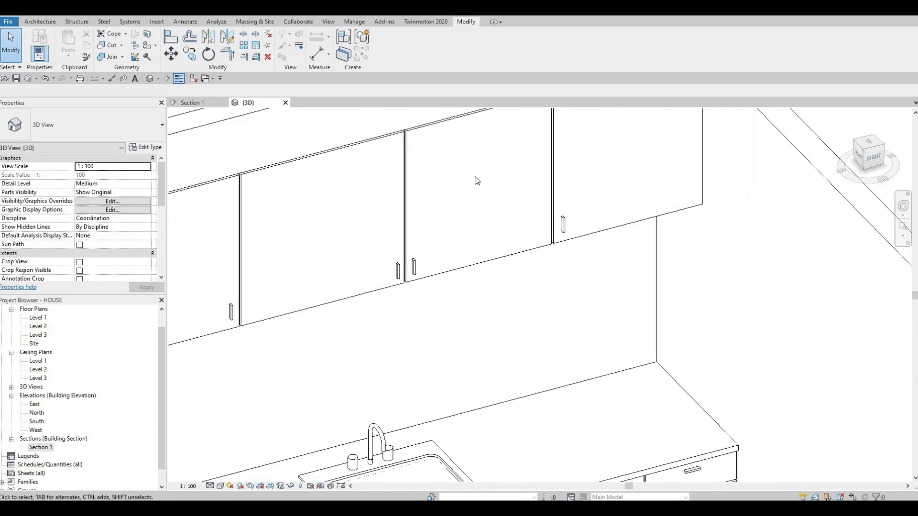
pyautogui.scroll(-2, 527, 274)
pyautogui.scroll(2, 531, 247)
pyautogui.moveTo(531, 246); pyautogui.dragTo(514, 310, button='middle')
pyautogui.scroll(-4, 577, 298)
pyautogui.scroll(-2, 564, 345)
pyautogui.scroll(5, 514, 309)
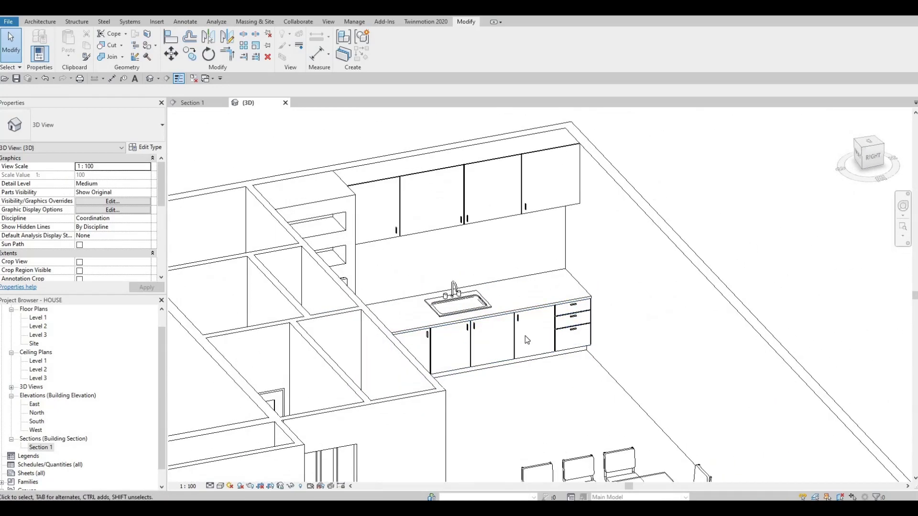
pyautogui.keyDown('shift'); pyautogui.moveTo(546, 338); pyautogui.dragTo(533, 330, button='middle'); pyautogui.keyUp('shift')
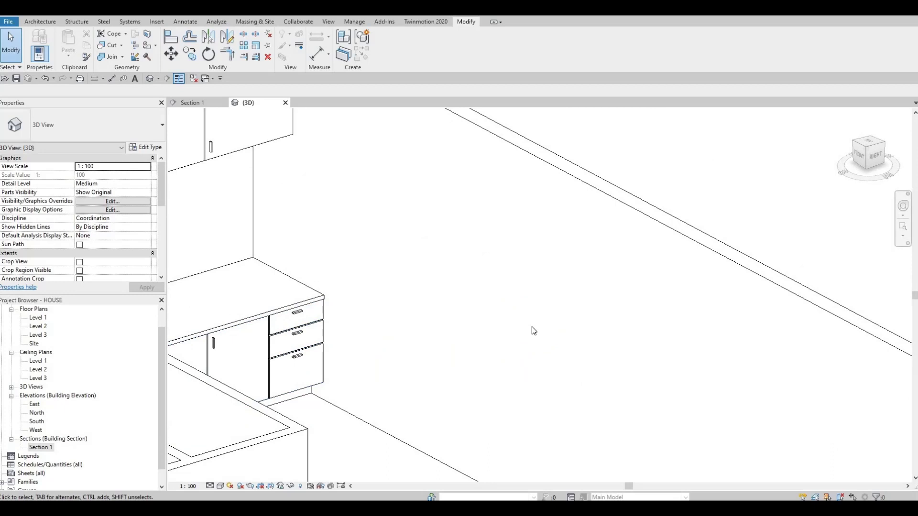
pyautogui.scroll(-2, 347, 467)
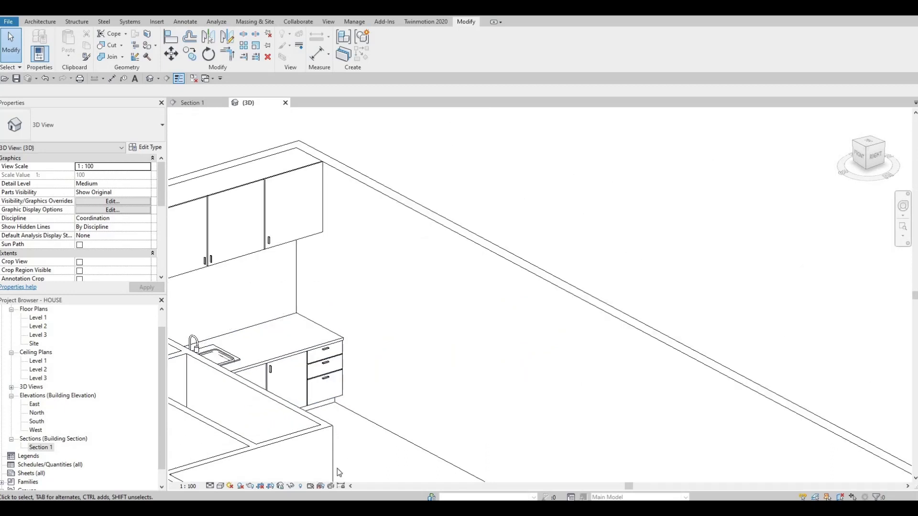
pyautogui.keyDown('shift'); pyautogui.moveTo(12, 389); pyautogui.dragTo(20, 376, button='middle'); pyautogui.keyUp('shift')
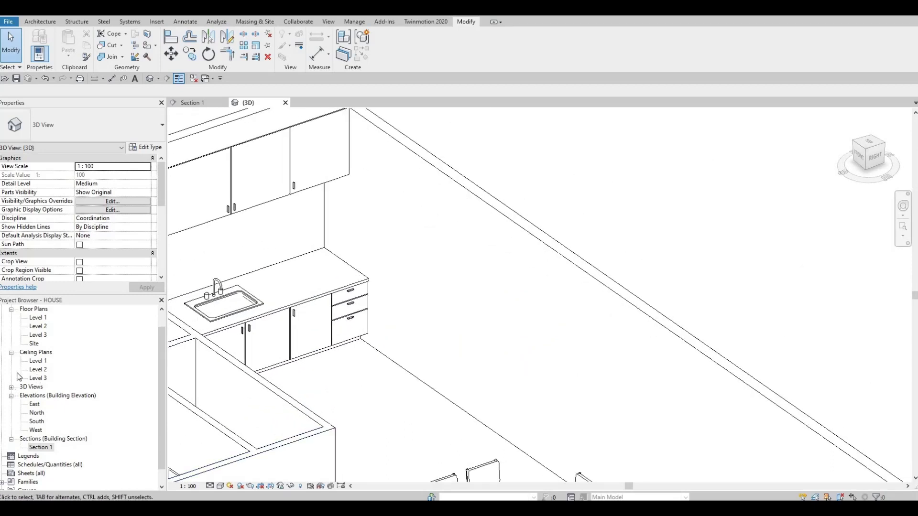
pyautogui.scroll(1, 38, 340)
# Step: Open the Level 1 floor plan and move the kitchen section line to the right, closer to the dining table
pyautogui.doubleClick(38, 334)
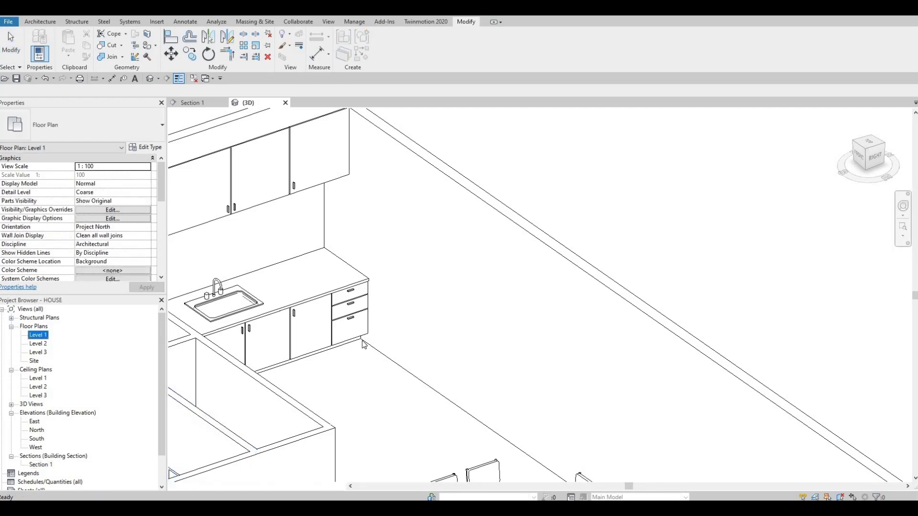
pyautogui.scroll(6, 480, 292)
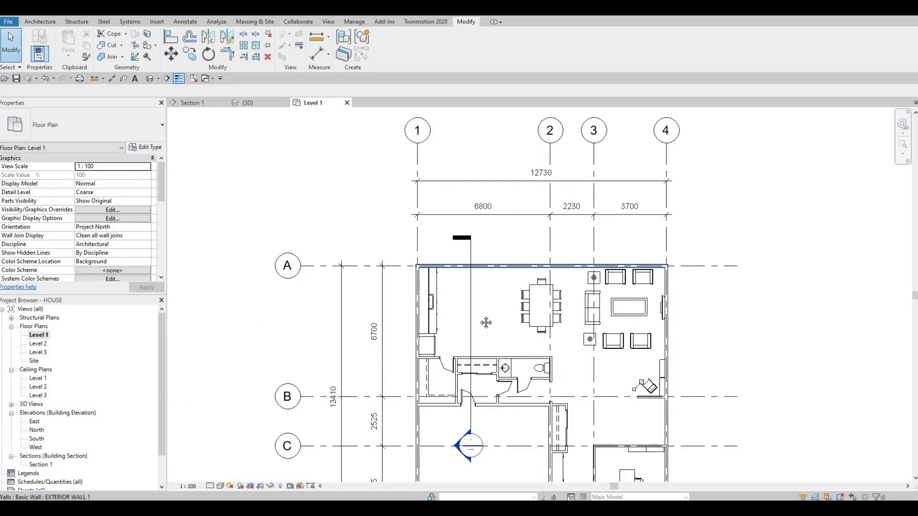
pyautogui.click(455, 316)
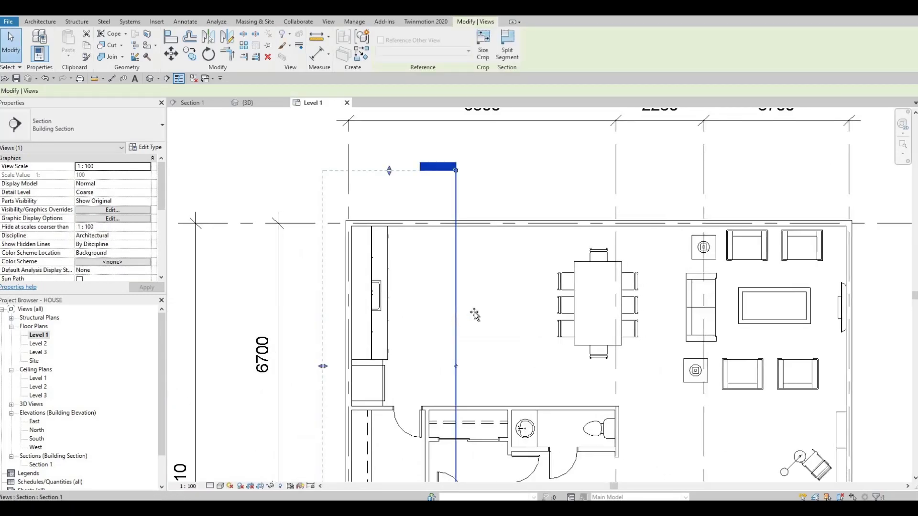
pyautogui.moveTo(504, 358); pyautogui.dragTo(523, 308)
pyautogui.moveTo(523, 308); pyautogui.dragTo(537, 222, button='middle')
pyautogui.scroll(-2, 538, 221)
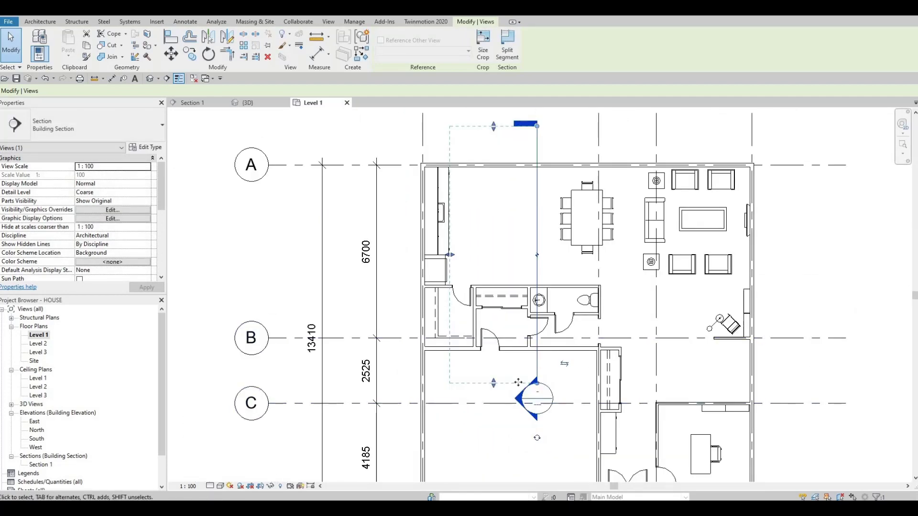
pyautogui.moveTo(552, 237); pyautogui.dragTo(551, 250, button='middle')
pyautogui.scroll(2, 520, 201)
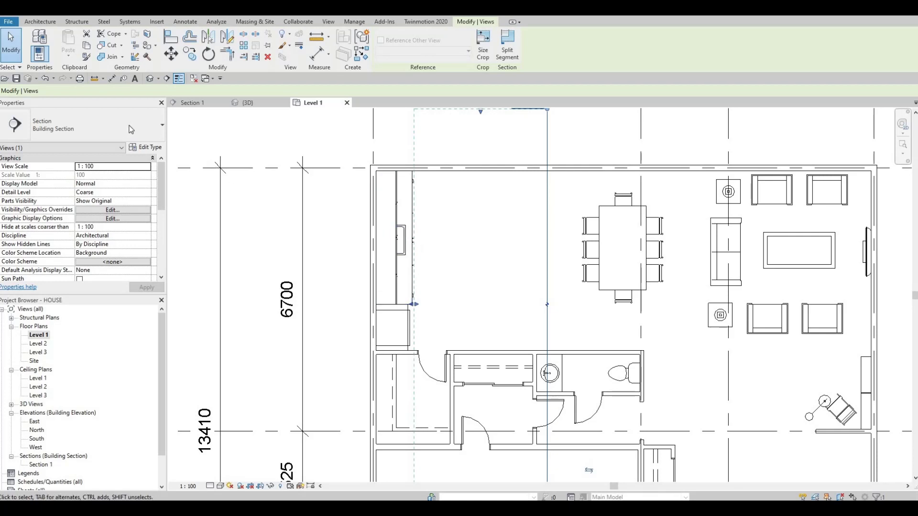
# Step: Create a new in-place component in the Generic Models category, keeping its default name
pyautogui.click(40, 21)
pyautogui.click(110, 57)
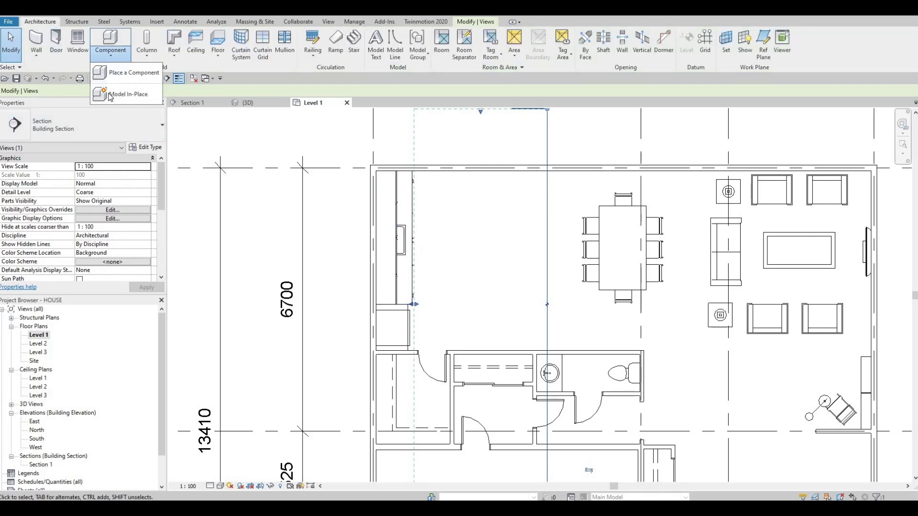
pyautogui.click(111, 95)
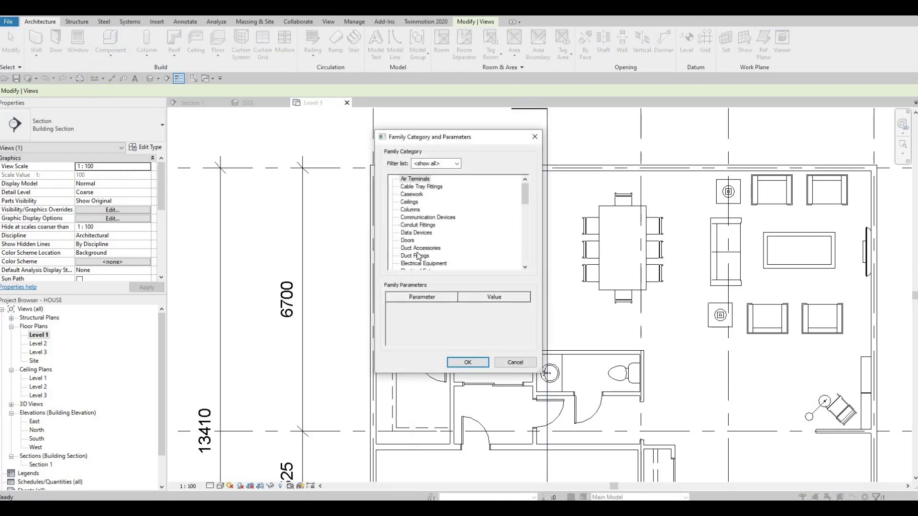
pyautogui.scroll(-4, 418, 263)
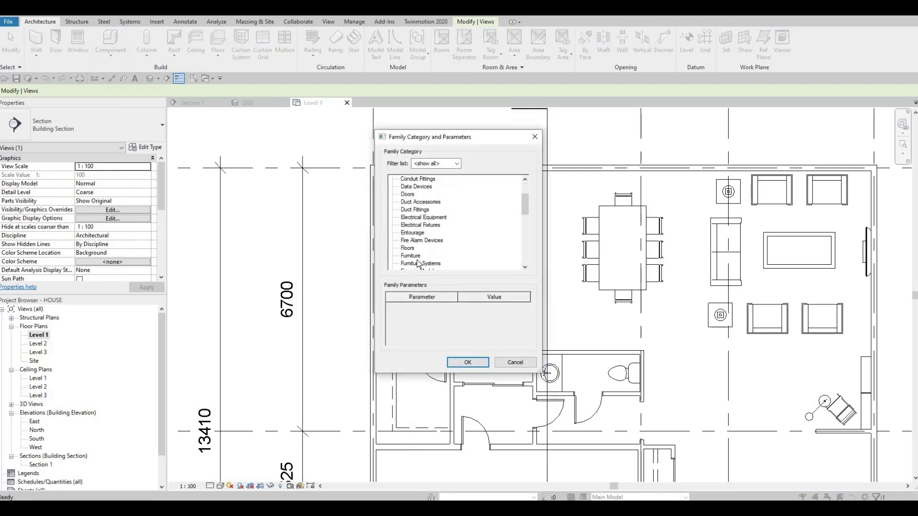
pyautogui.click(468, 362)
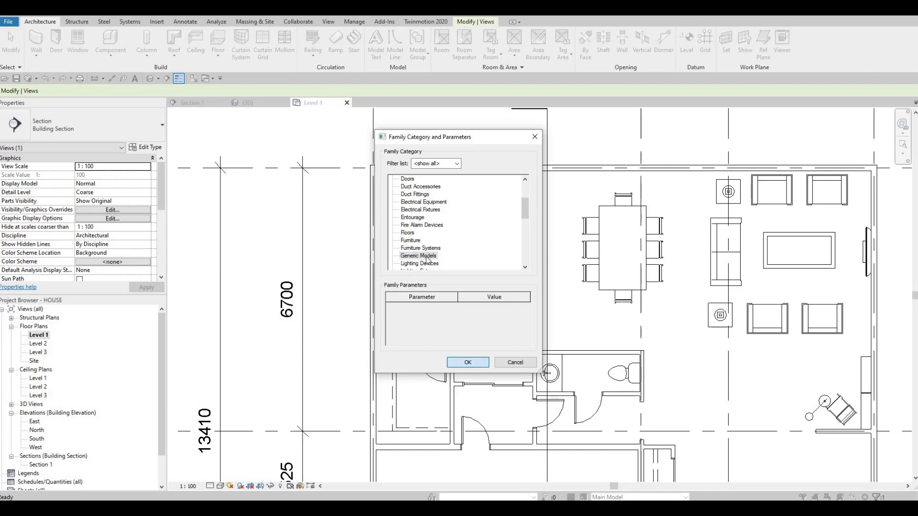
pyautogui.press('Return')
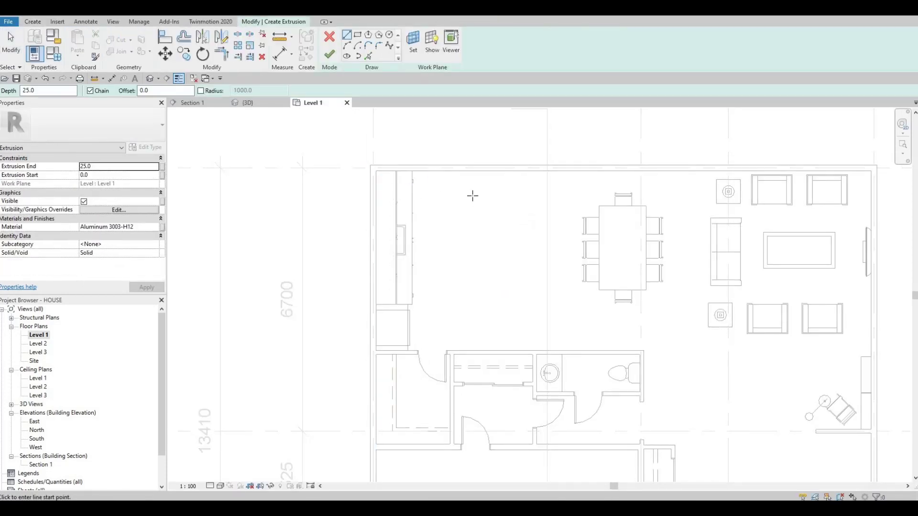
# Step: Sketch a 1200 by 2200 extrusion rectangle in plan between the kitchen counter and the dining table
pyautogui.click(492, 273)
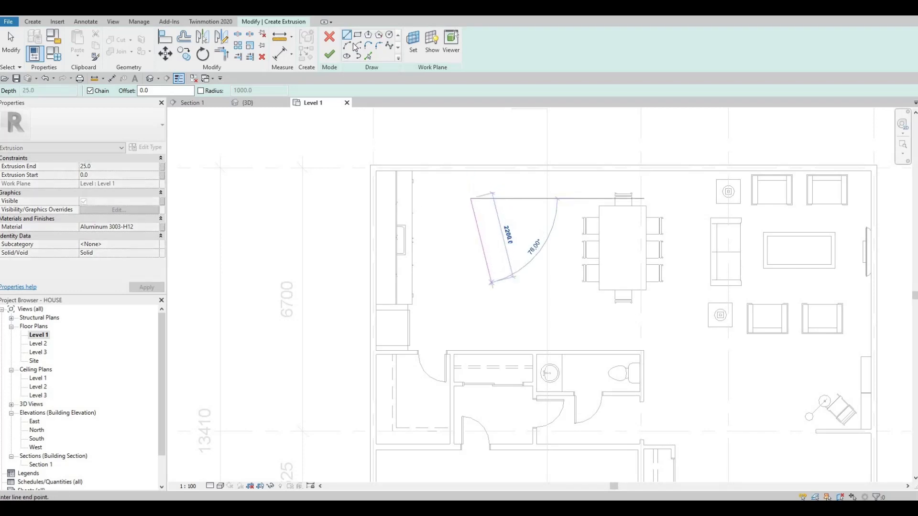
pyautogui.press('Escape')
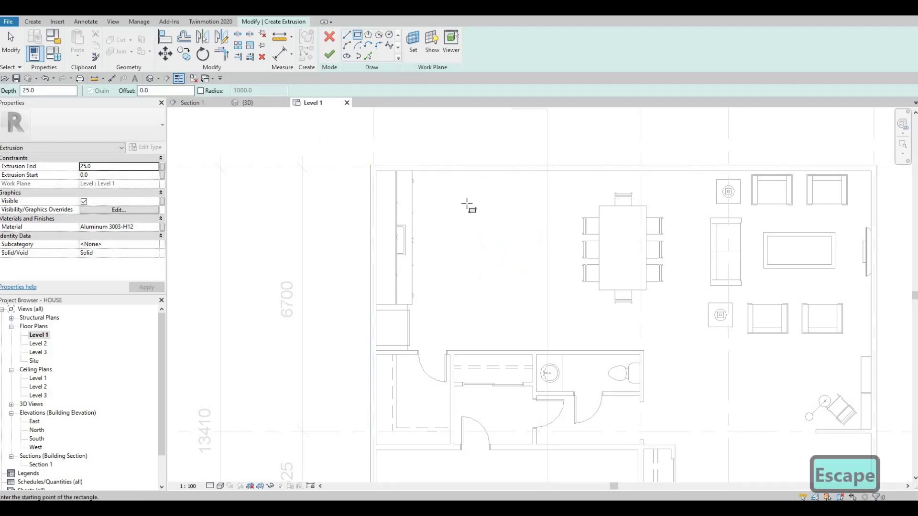
pyautogui.click(469, 208)
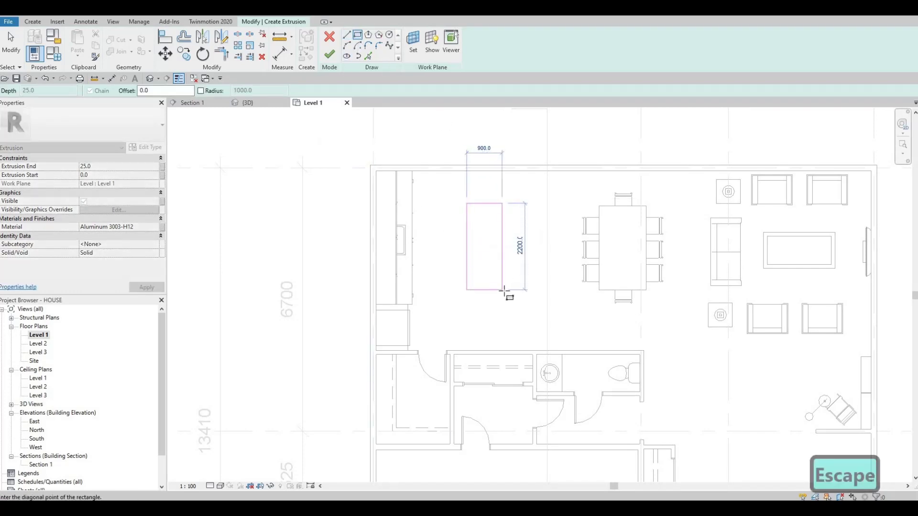
pyautogui.click(514, 290)
pyautogui.press('Escape')
pyautogui.press('Escape')
pyautogui.press('Escape')
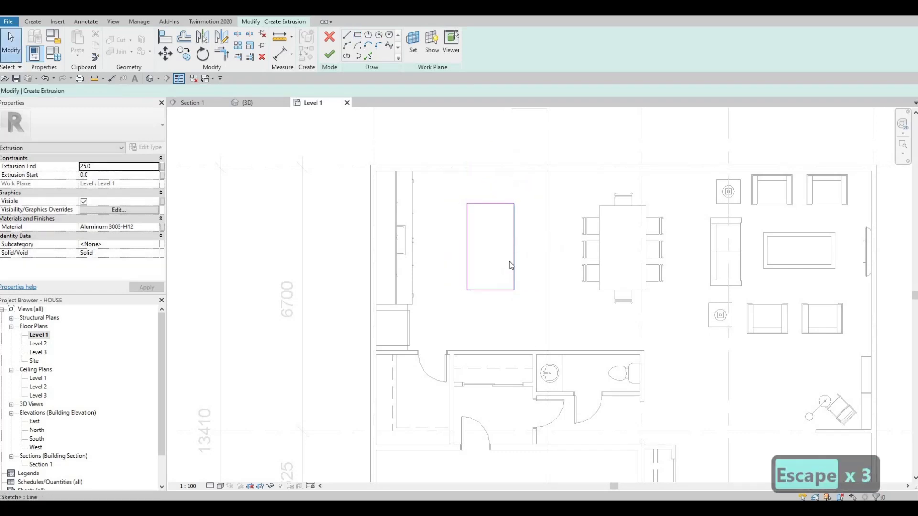
# Step: Nudge the rectangle's lower short edge eight increments downward to lengthen the outline
pyautogui.click(490, 290)
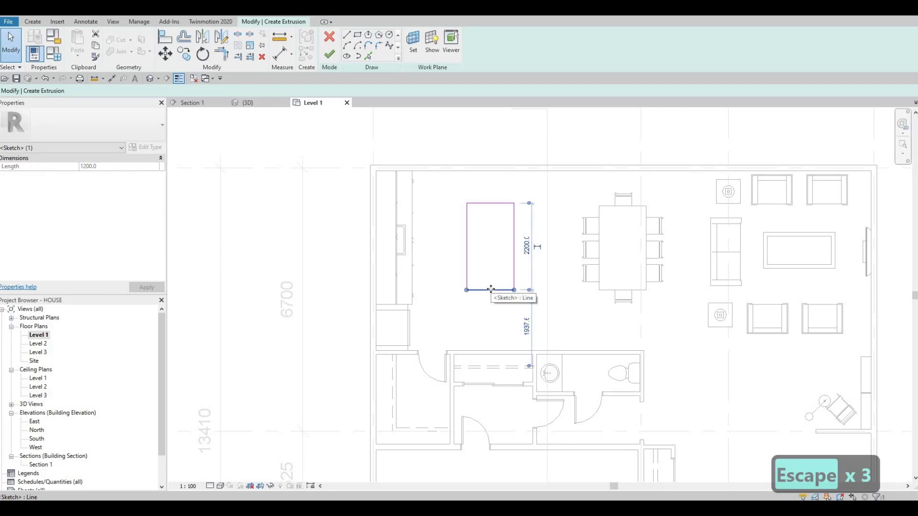
pyautogui.press('Down')
pyautogui.press('Down')
pyautogui.press('Down')
pyautogui.press('Down')
pyautogui.press('Down')
pyautogui.press('Down')
pyautogui.press('Down')
pyautogui.press('Down')
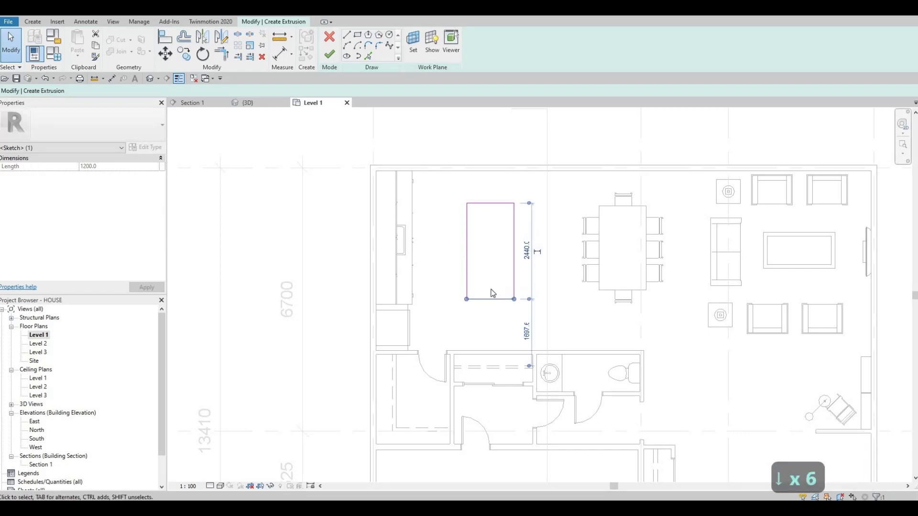
# Step: Nudge the rectangle's upper short edge upward until the outline is 2720 long
pyautogui.click(484, 206)
pyautogui.press('Up')
pyautogui.press('Up')
pyautogui.press('Up')
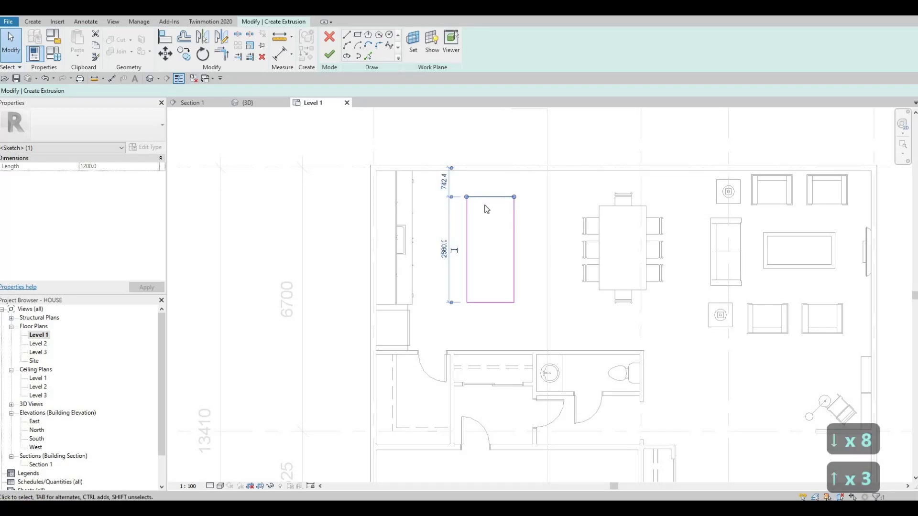
pyautogui.press('Up')
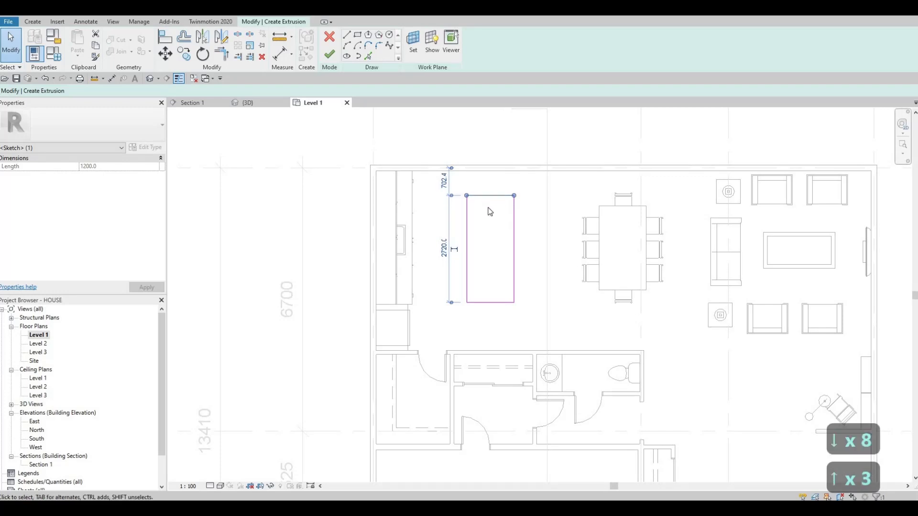
# Step: Set the length of the extrusion rectangle between the kitchen counter and the dining table to 2700
pyautogui.click(514, 218)
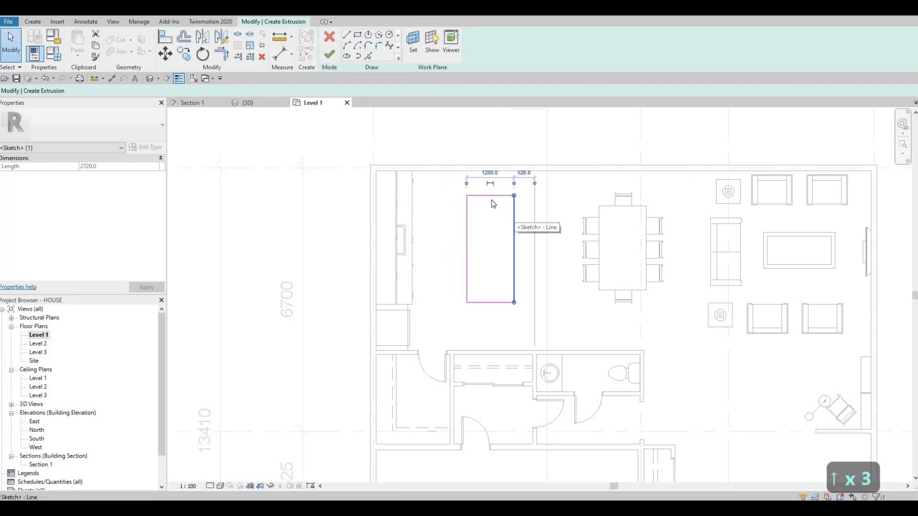
pyautogui.click(467, 236)
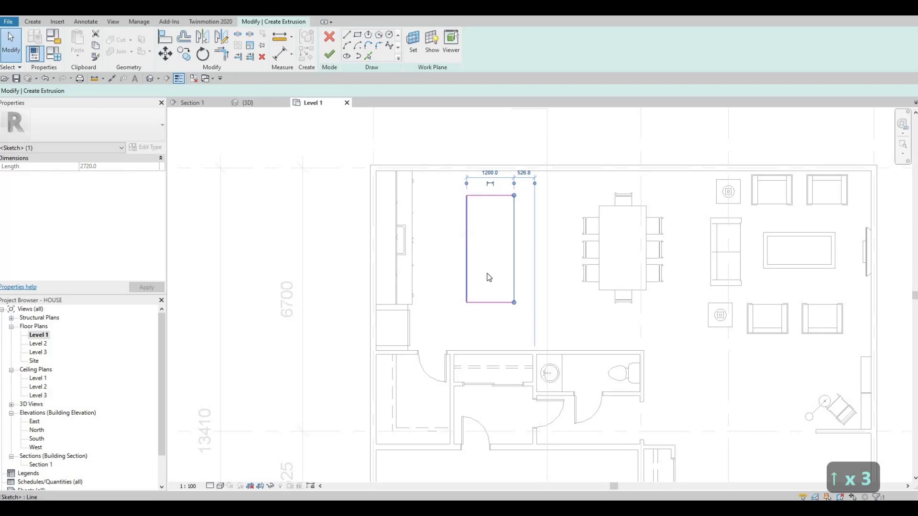
pyautogui.click(514, 247)
pyautogui.click(497, 196)
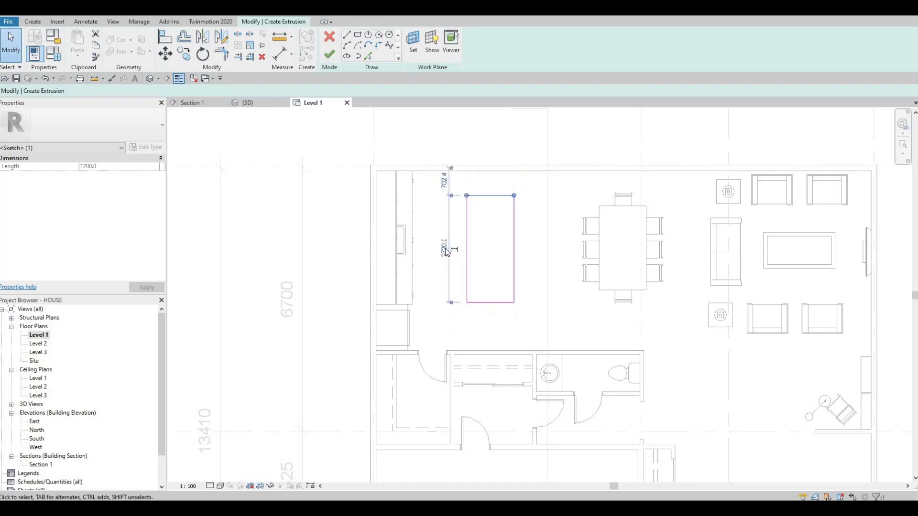
pyautogui.click(446, 249)
pyautogui.click(454, 249)
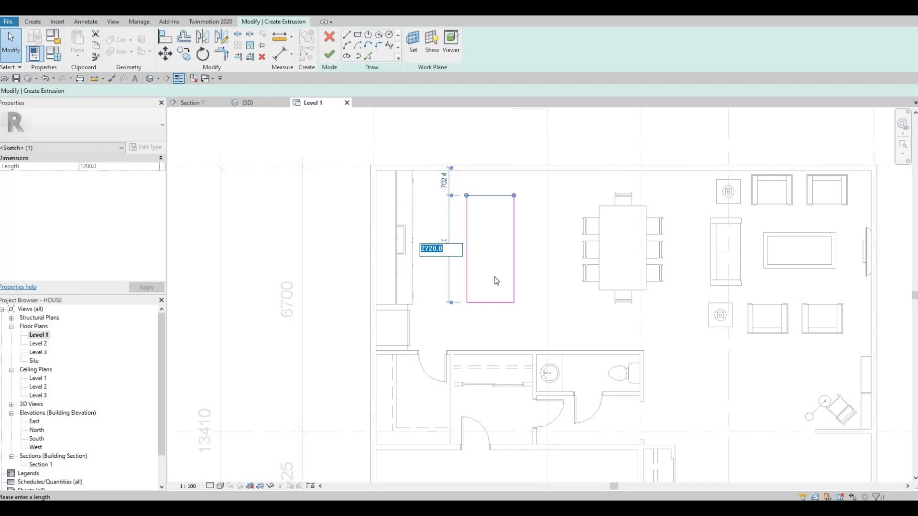
pyautogui.write('2700')
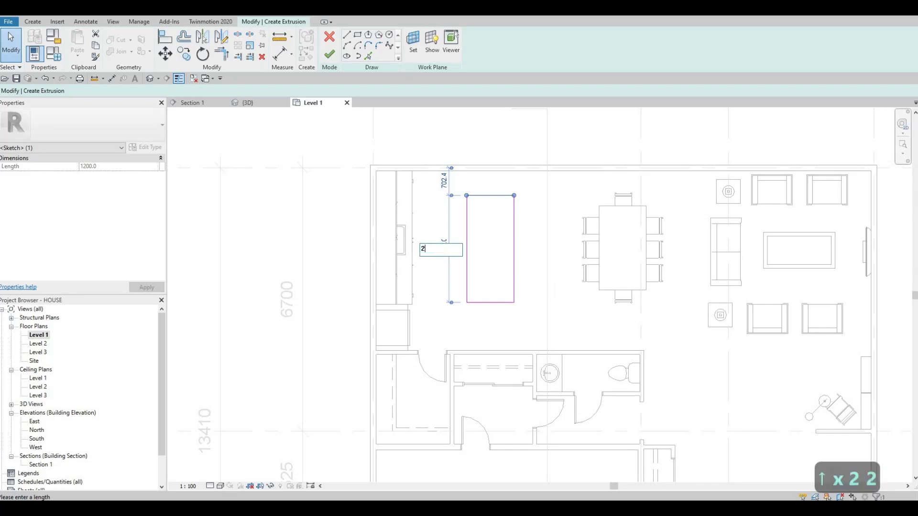
pyautogui.press('Return')
pyautogui.press('Escape')
pyautogui.press('Escape')
pyautogui.press('Escape')
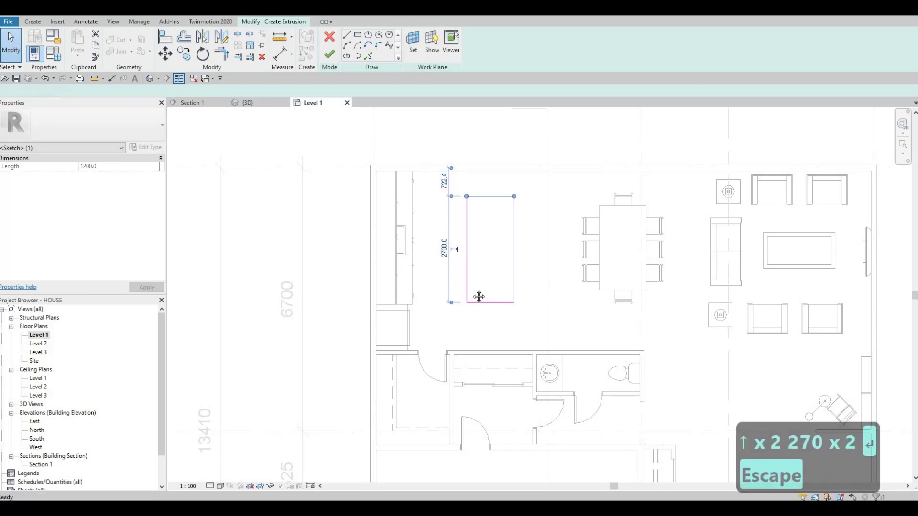
# Step: Select all four lines of the extrusion rectangle and nudge the whole outline slightly downward in plan
pyautogui.moveTo(434, 201); pyautogui.dragTo(519, 348)
pyautogui.press('Down')
pyautogui.press('Down')
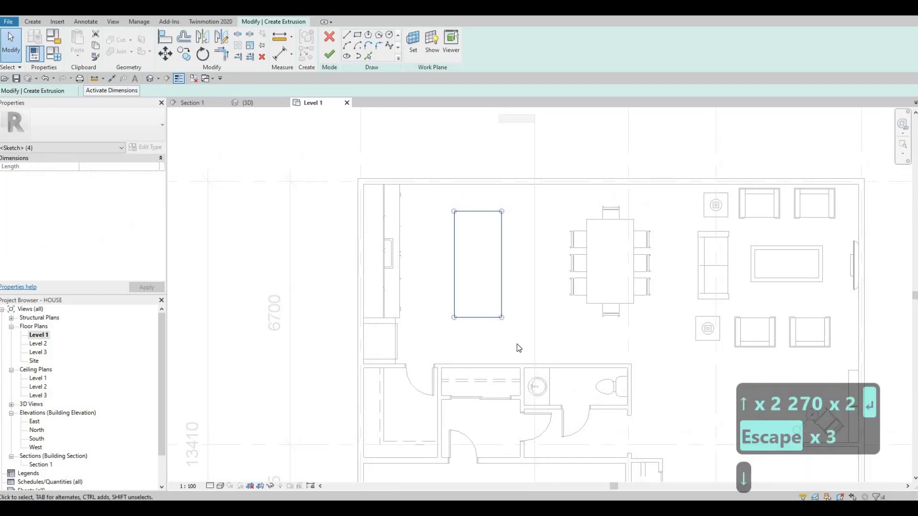
pyautogui.press('Escape')
pyautogui.press('Escape')
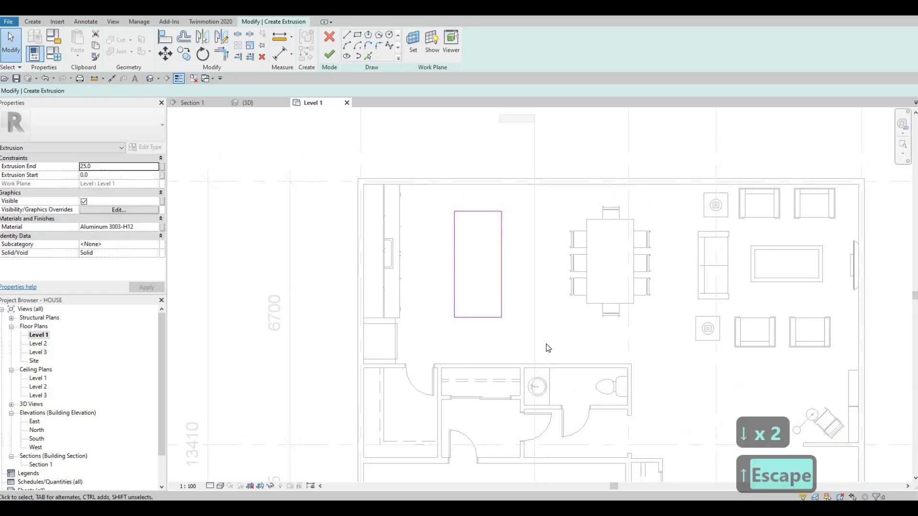
# Step: Assign the Acrylic material from the AEC Materials Plastic category to the extrusion
pyautogui.scroll(3, 479, 301)
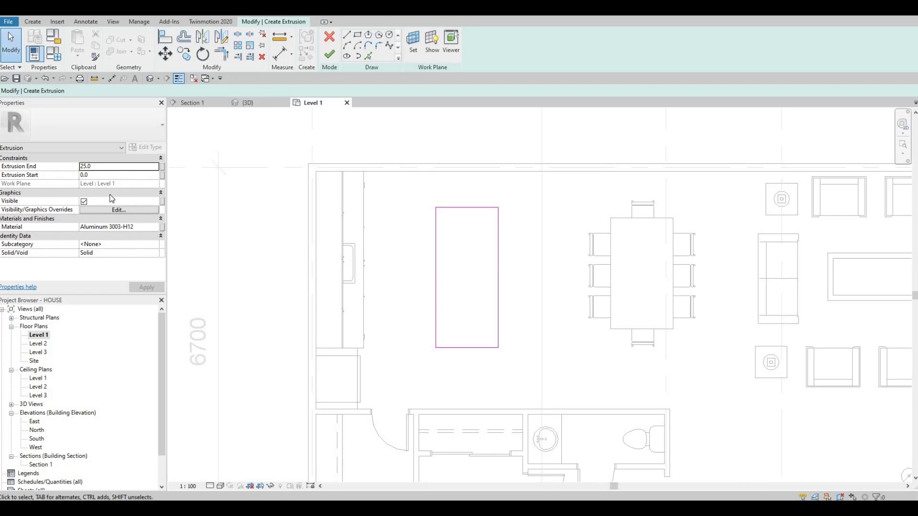
pyautogui.click(152, 227)
pyautogui.click(155, 226)
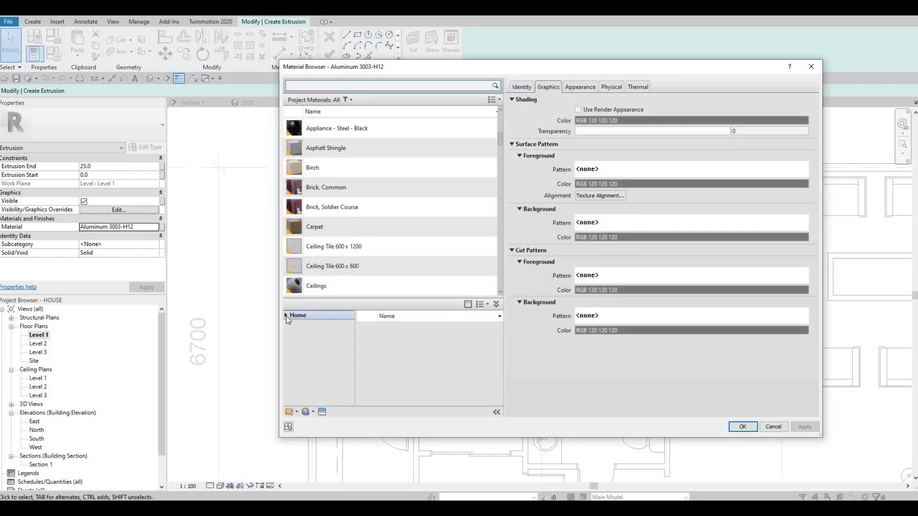
pyautogui.click(285, 316)
pyautogui.click(294, 335)
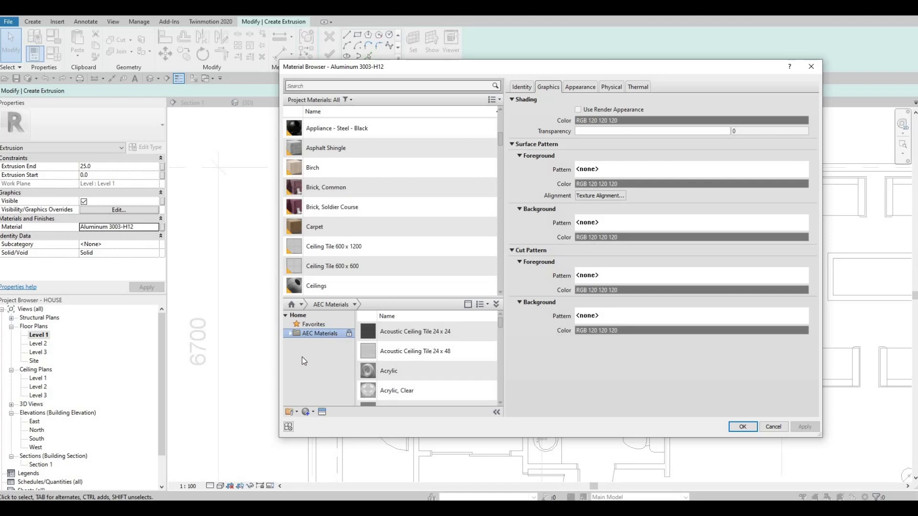
pyautogui.scroll(-2, 311, 367)
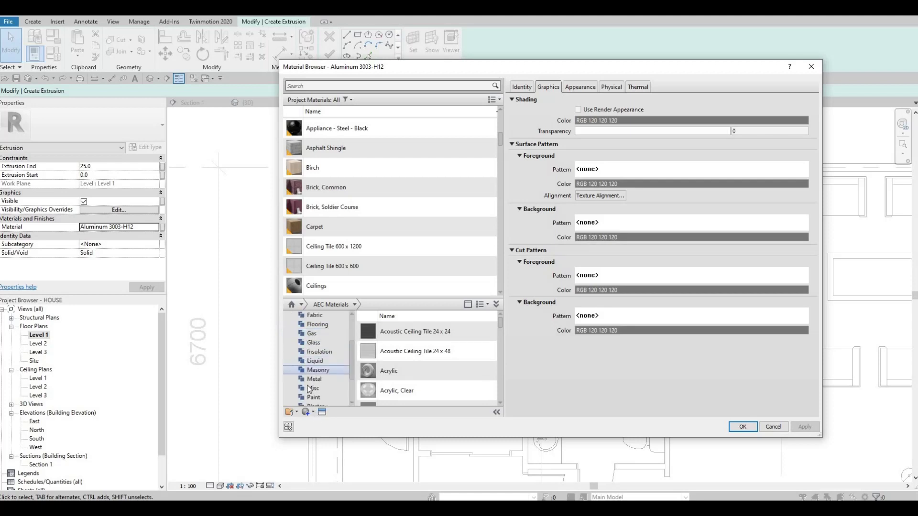
pyautogui.click(331, 397)
pyautogui.scroll(-2, 317, 382)
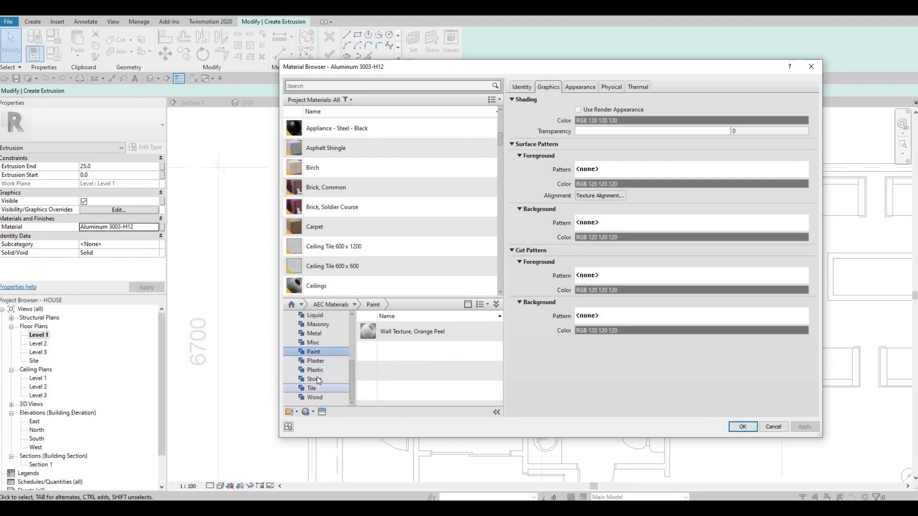
pyautogui.click(323, 371)
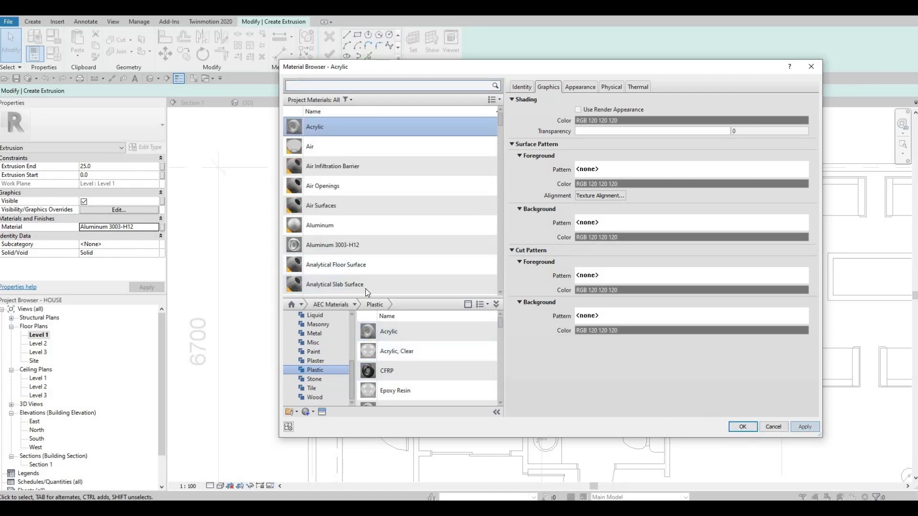
pyautogui.click(743, 427)
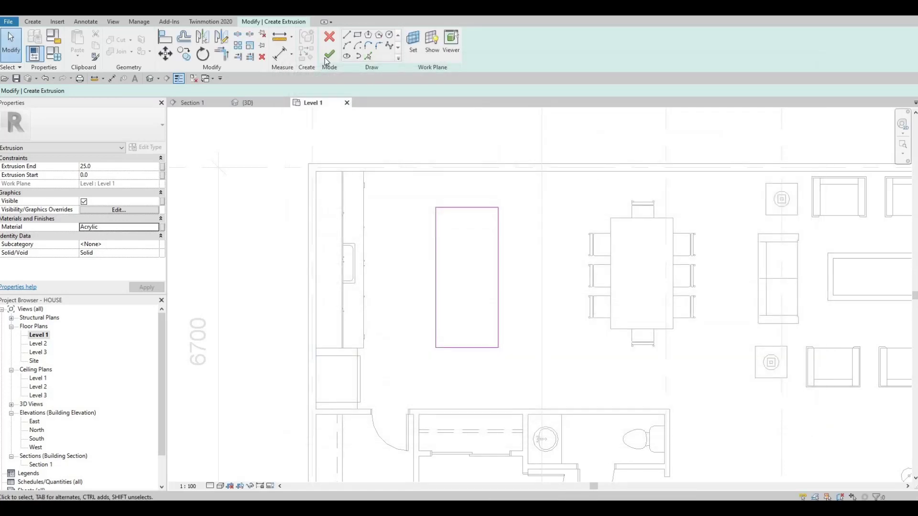
# Step: Finish the extrusion sketch and select the resulting slab in the 3D view
pyautogui.click(326, 56)
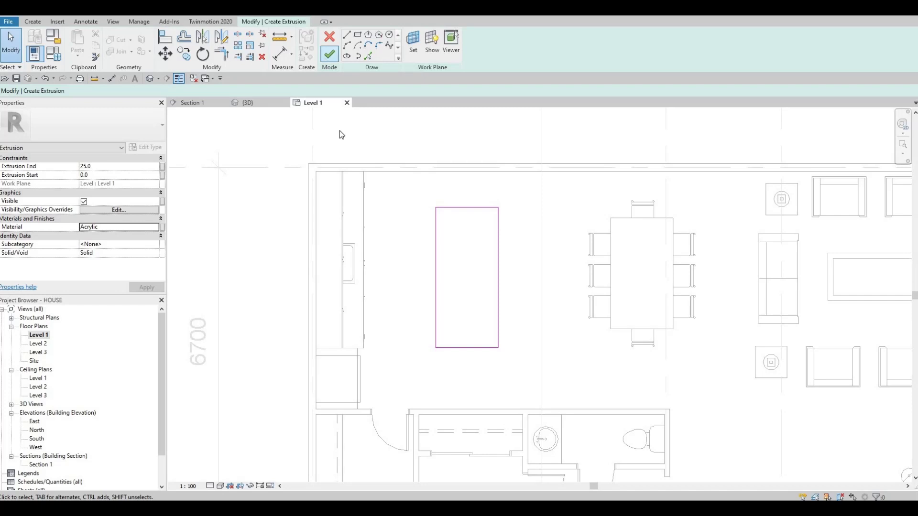
pyautogui.click(151, 79)
pyautogui.keyDown('shift'); pyautogui.moveTo(337, 304); pyautogui.dragTo(394, 388, button='middle'); pyautogui.keyUp('shift')
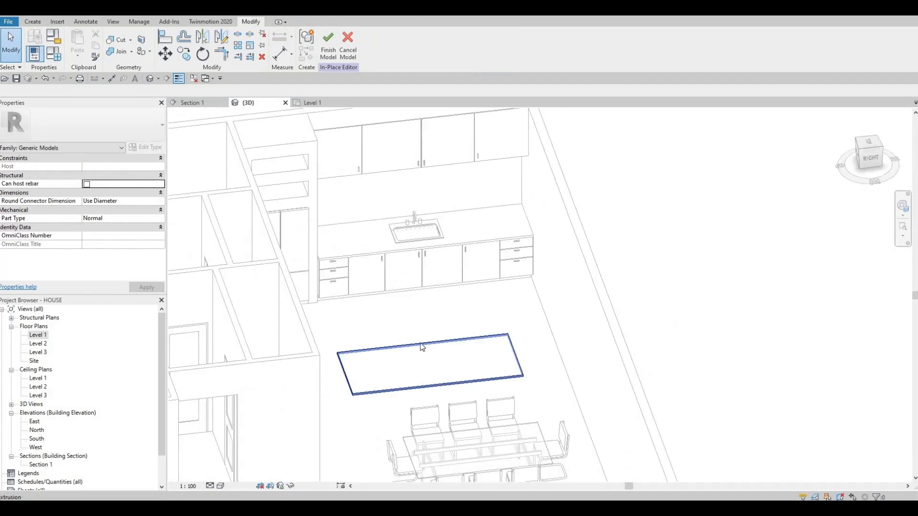
pyautogui.click(393, 390)
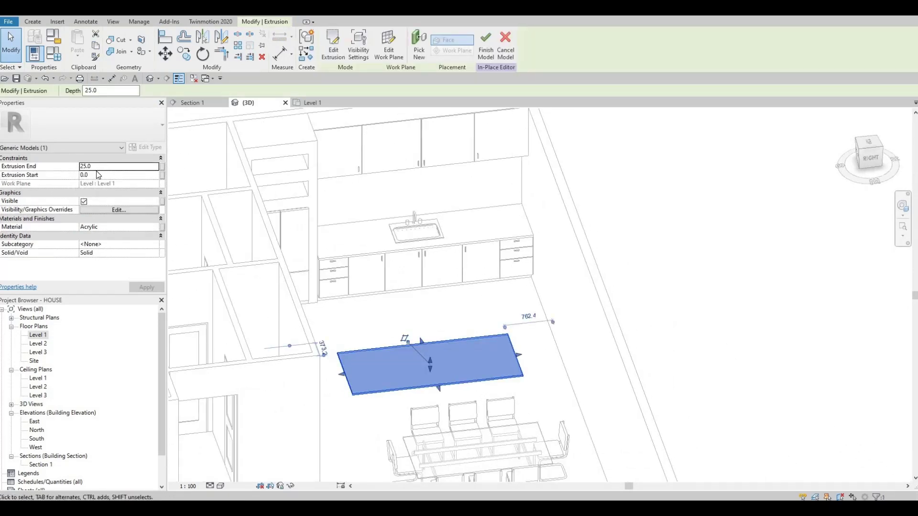
# Step: Set the selected extrusion's end to 800 and apply it
pyautogui.click(97, 171)
pyautogui.write('800')
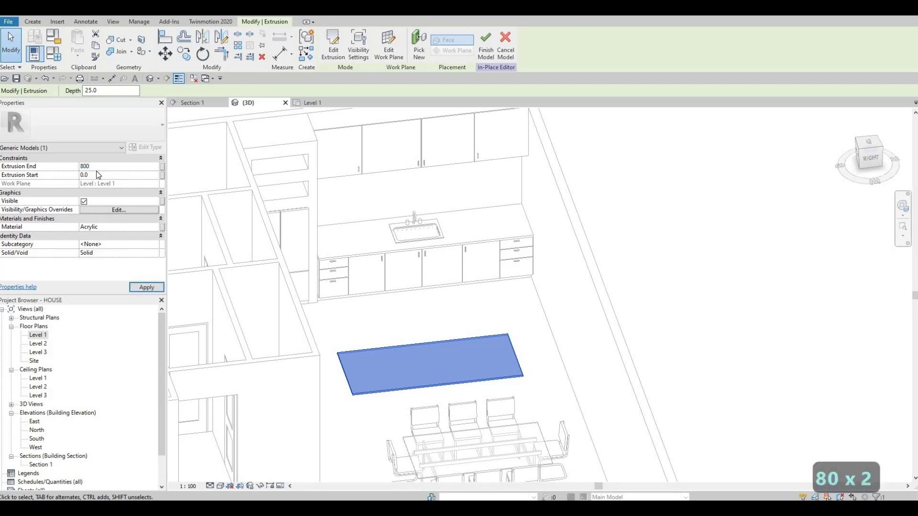
pyautogui.press('Return')
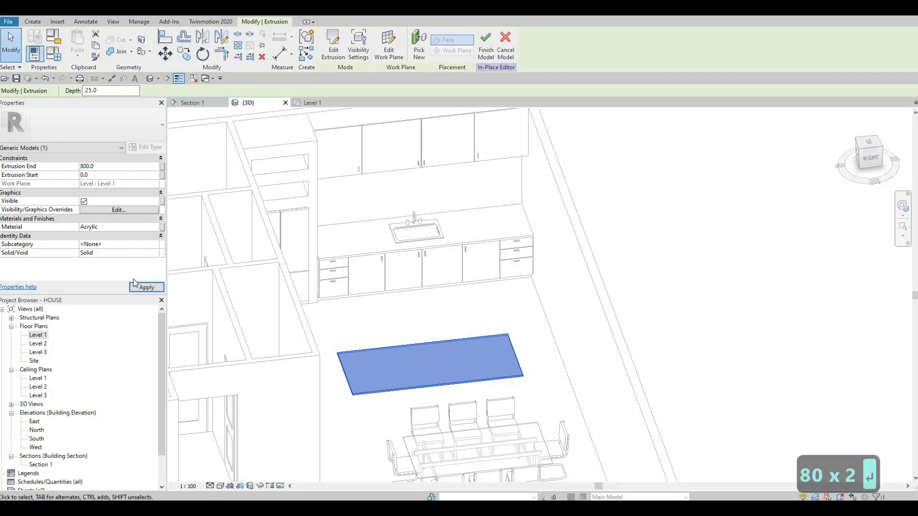
pyautogui.click(146, 287)
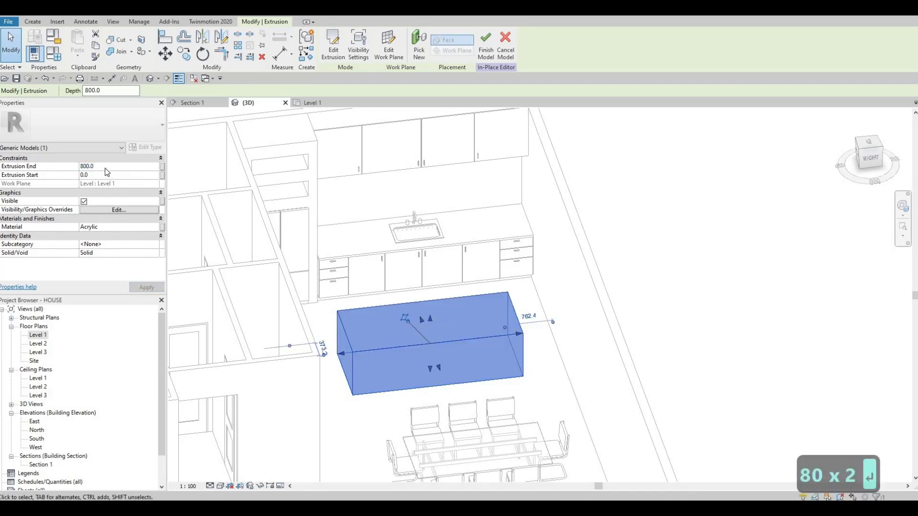
# Step: Set the island block's extrusion end to 900 and apply it
pyautogui.click(105, 167)
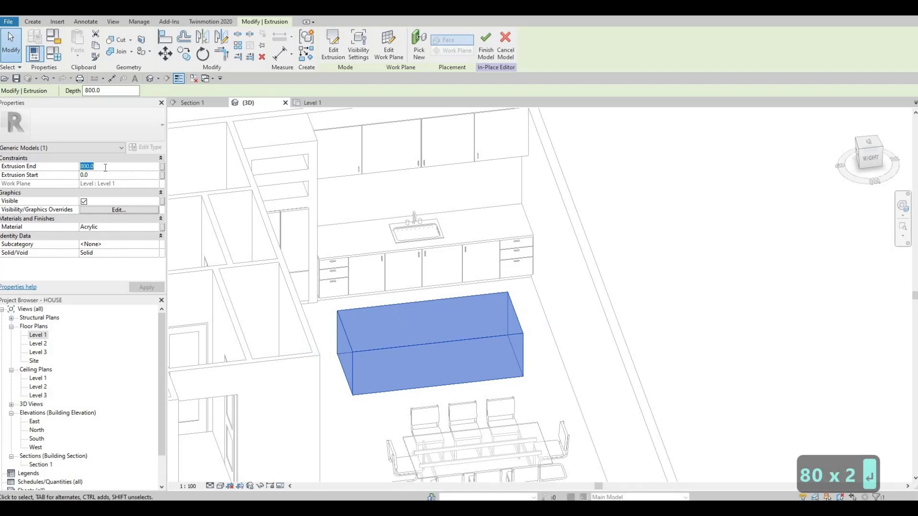
pyautogui.write('900')
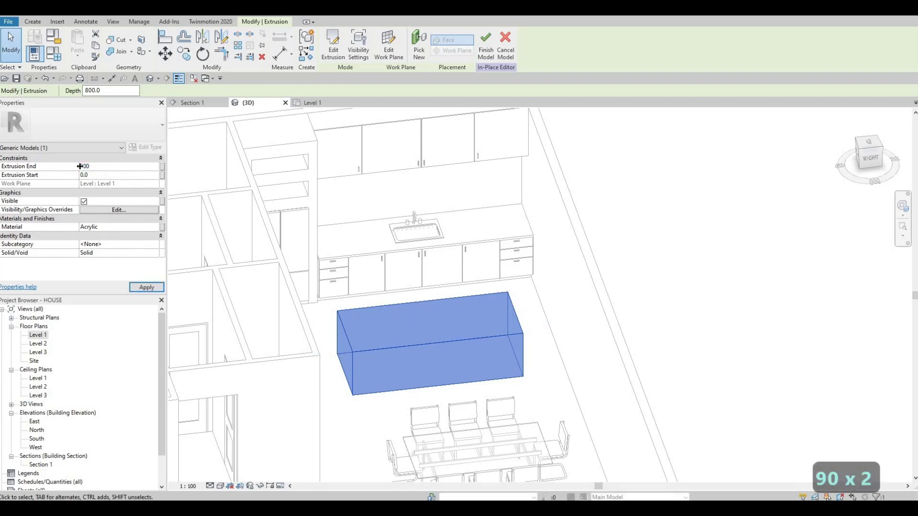
pyautogui.press('Return')
pyautogui.click(135, 287)
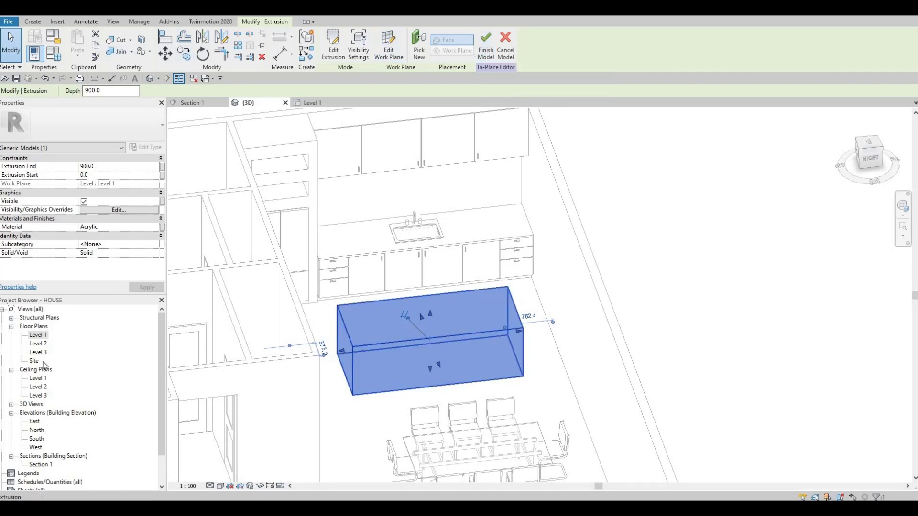
# Step: In the Level 1 plan, start a second extrusion and sketch a rectangle over the island block's 1200 by 2700 outline, corner to corner
pyautogui.doubleClick(37, 336)
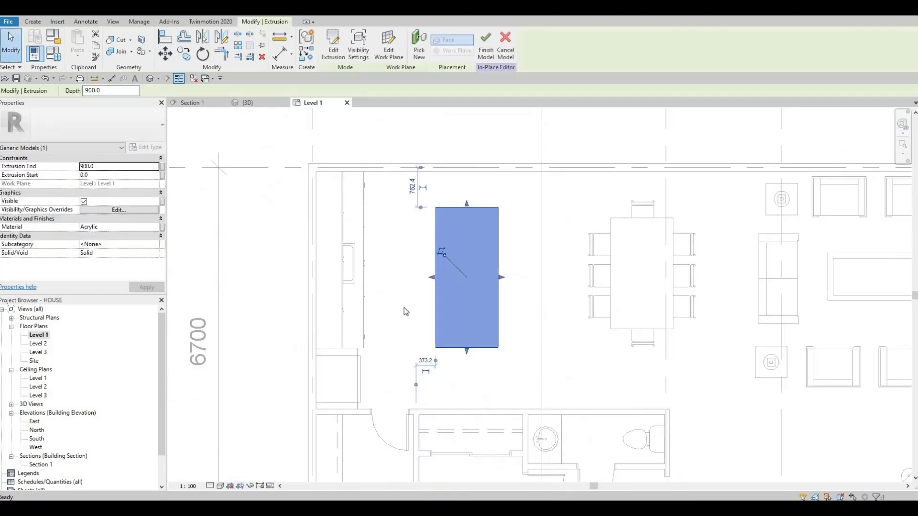
pyautogui.press('Escape')
pyautogui.press('Escape')
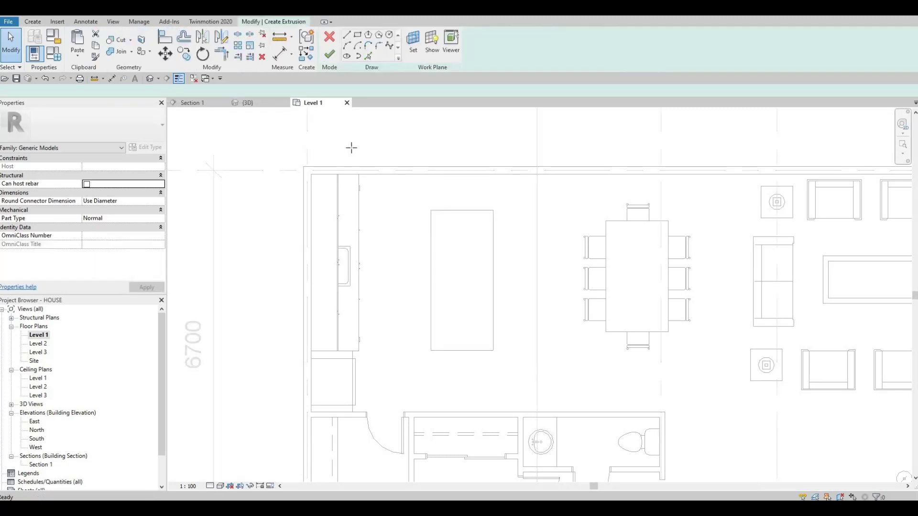
pyautogui.click(358, 35)
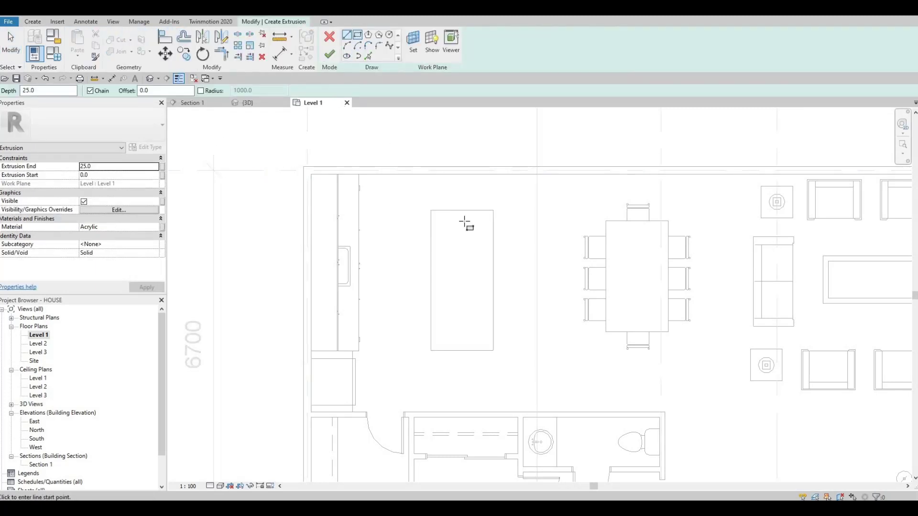
pyautogui.click(430, 210)
pyautogui.click(493, 350)
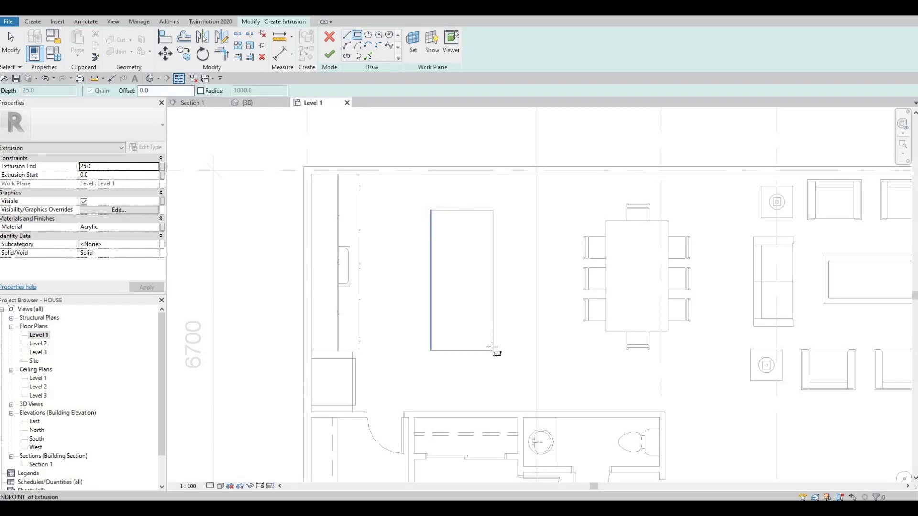
pyautogui.press('Escape')
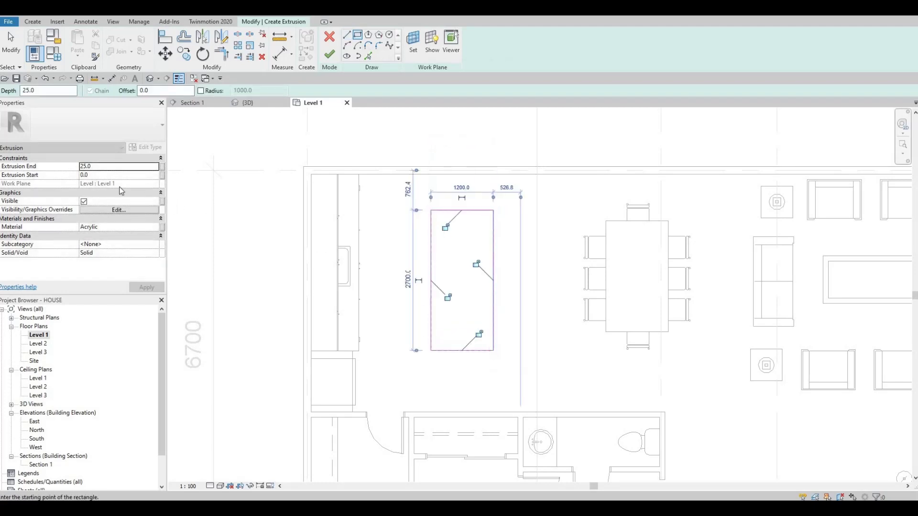
pyautogui.press('Escape')
pyautogui.press('Escape')
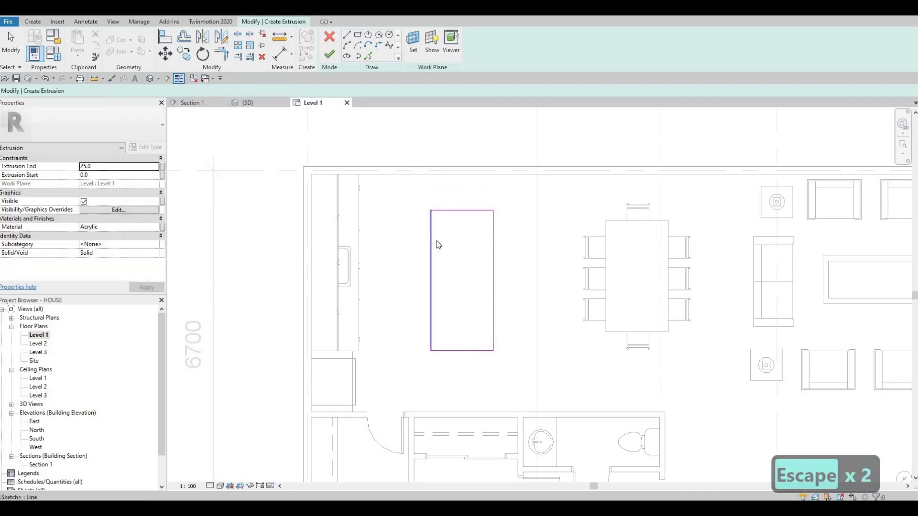
# Step: Set the second extrusion's end to 925 and apply it
pyautogui.click(121, 166)
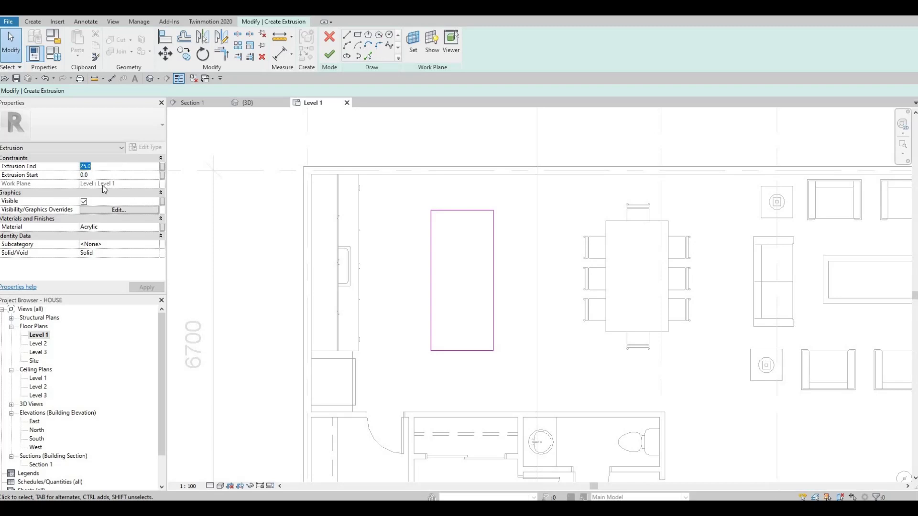
pyautogui.write('925')
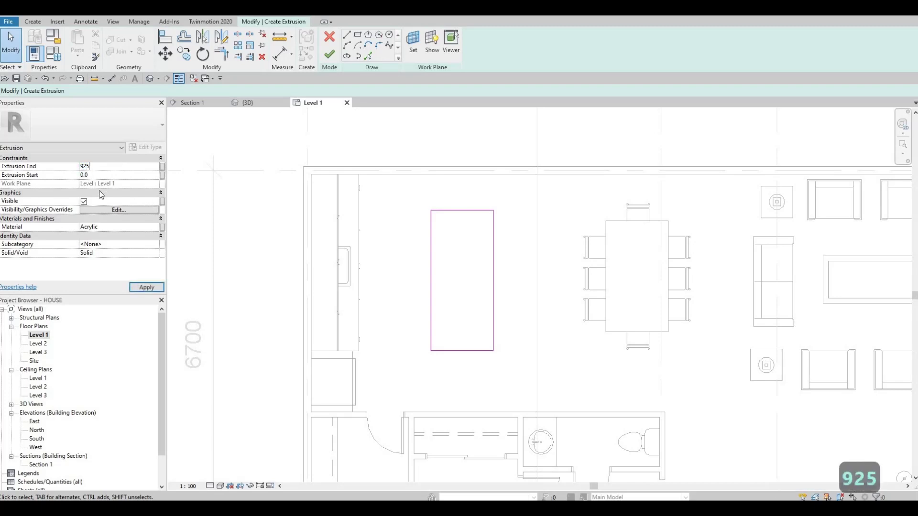
pyautogui.click(149, 289)
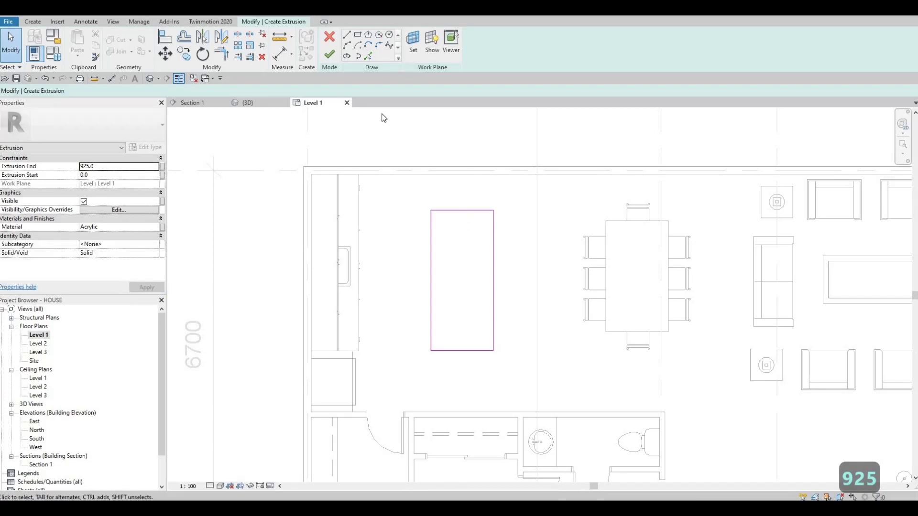
# Step: Assign the Granite, Cut, Rough material from the AEC Materials Stone library to the countertop extrusion
pyautogui.click(156, 228)
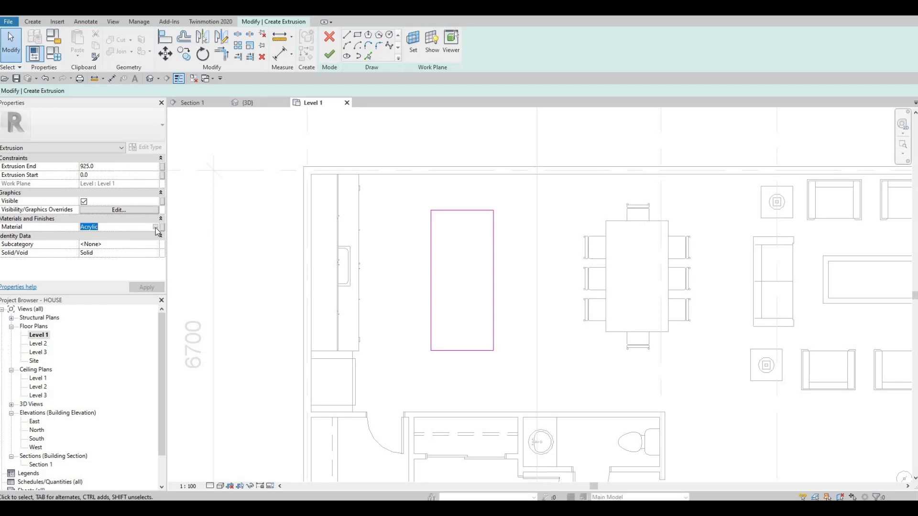
pyautogui.click(156, 228)
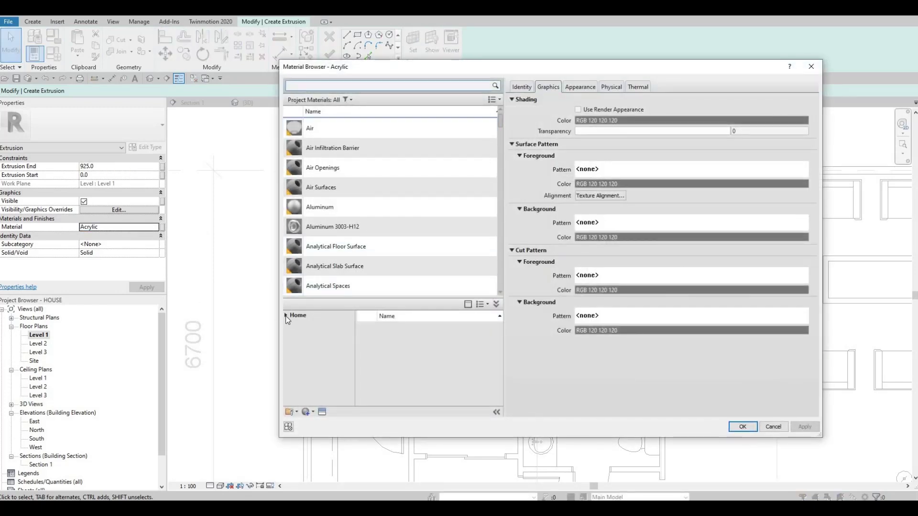
pyautogui.click(287, 316)
pyautogui.click(290, 334)
pyautogui.scroll(-4, 302, 379)
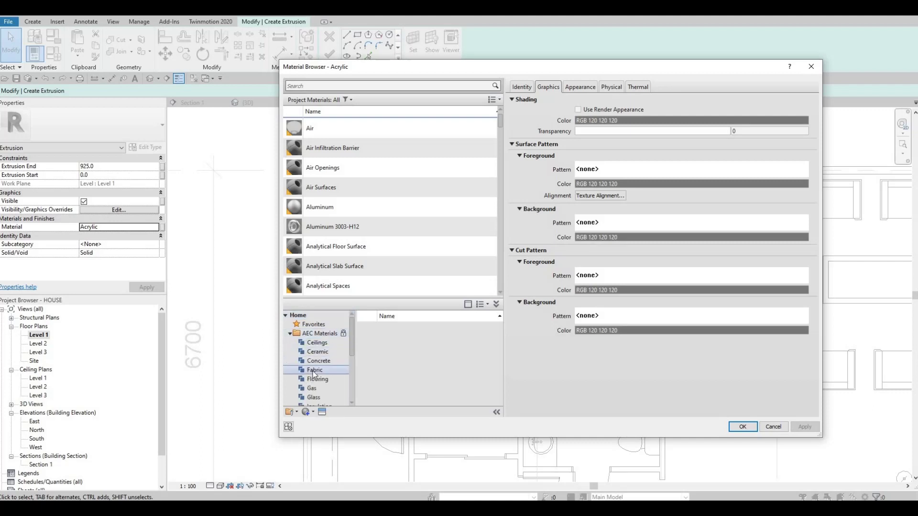
pyautogui.click(338, 378)
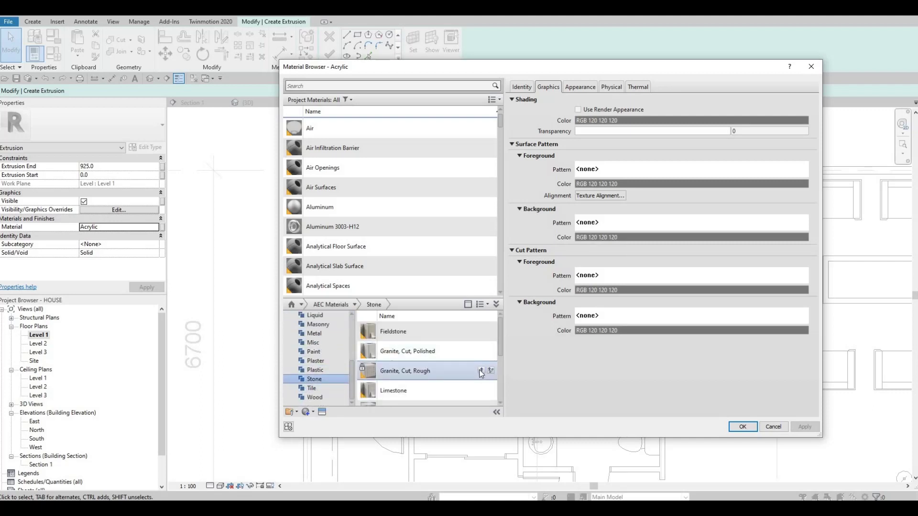
pyautogui.click(481, 372)
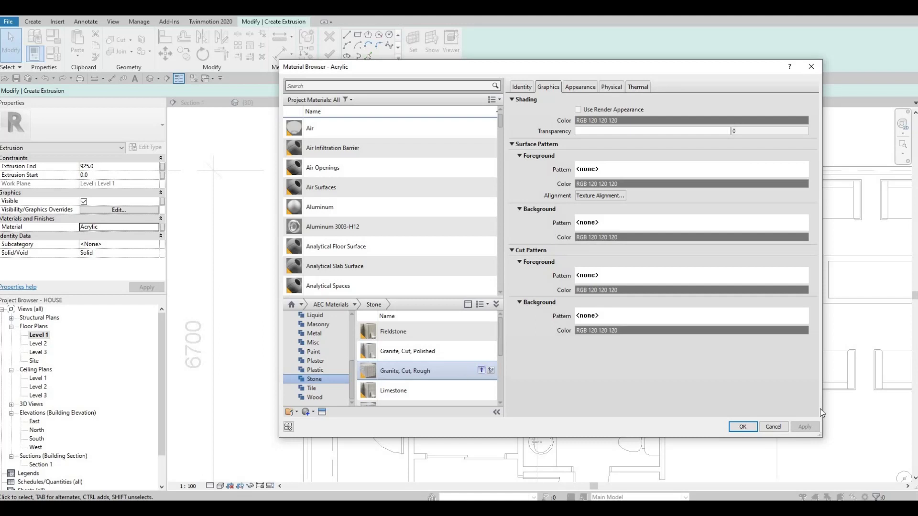
pyautogui.click(743, 430)
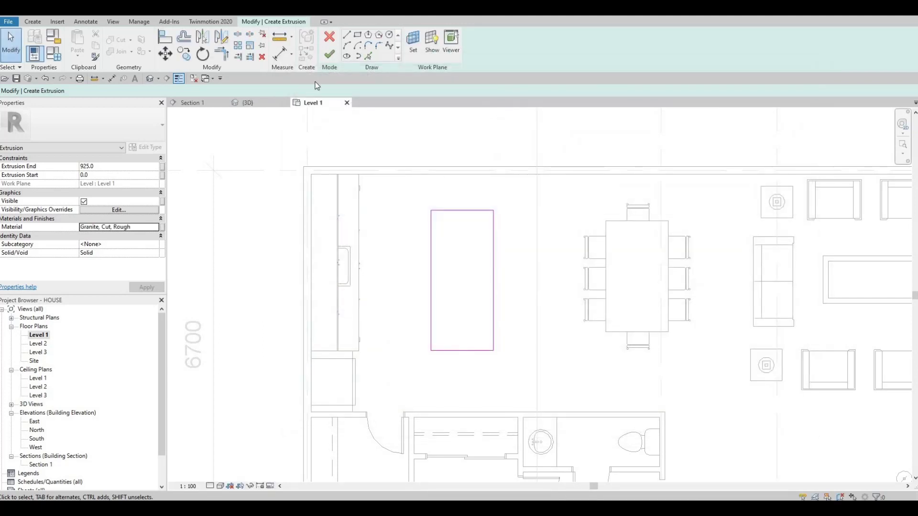
# Step: In the 3D view, complete the countertop extrusion and raise its underside to the top of the island block, at a start of 900
pyautogui.click(148, 79)
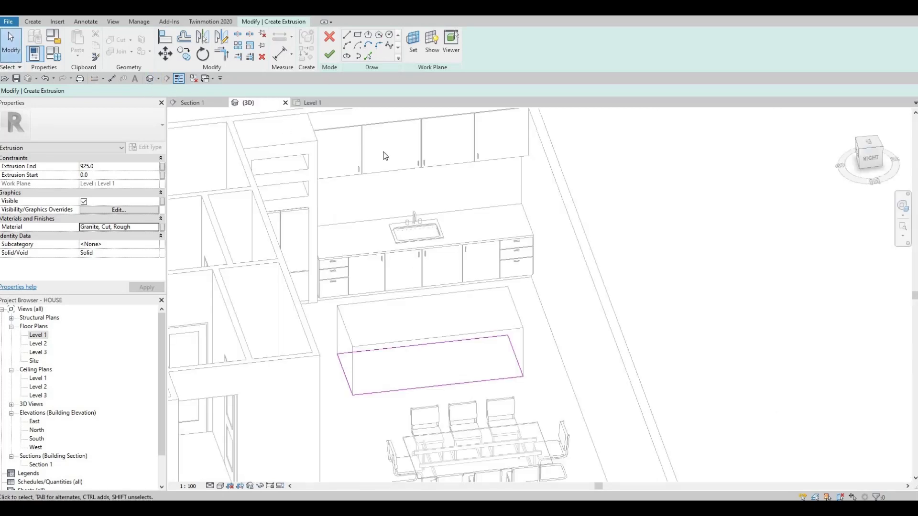
pyautogui.click(329, 57)
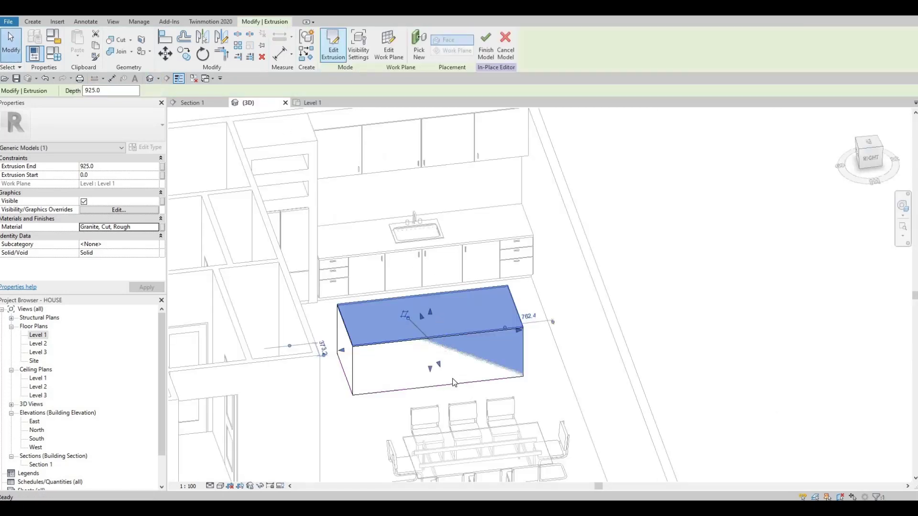
pyautogui.scroll(2, 530, 299)
pyautogui.scroll(1, 530, 300)
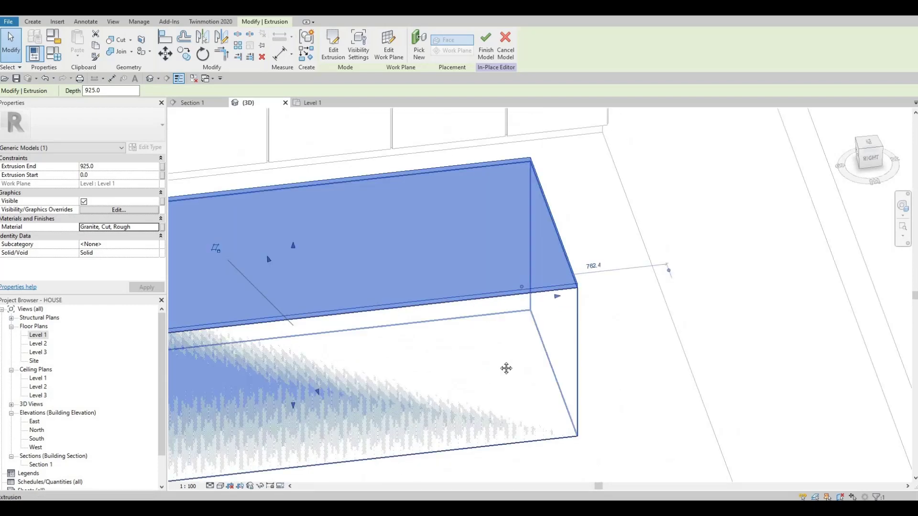
pyautogui.scroll(1, 394, 240)
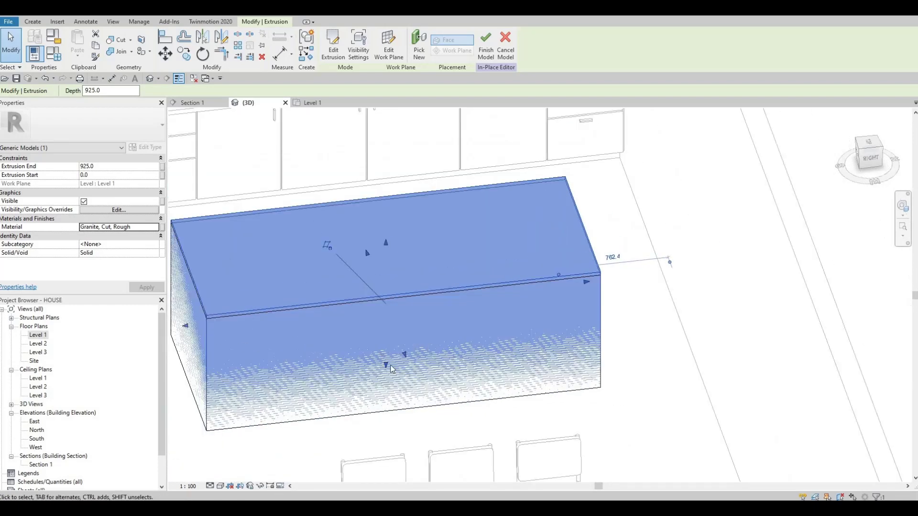
pyautogui.moveTo(389, 292); pyautogui.dragTo(575, 293)
pyautogui.scroll(2, 576, 294)
pyautogui.scroll(6, 607, 277)
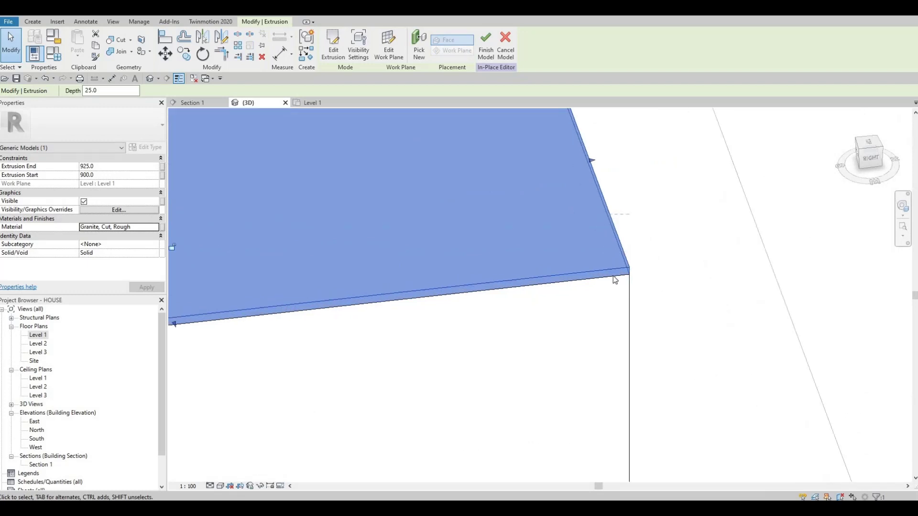
pyautogui.scroll(-4, 663, 306)
pyautogui.scroll(-2, 500, 319)
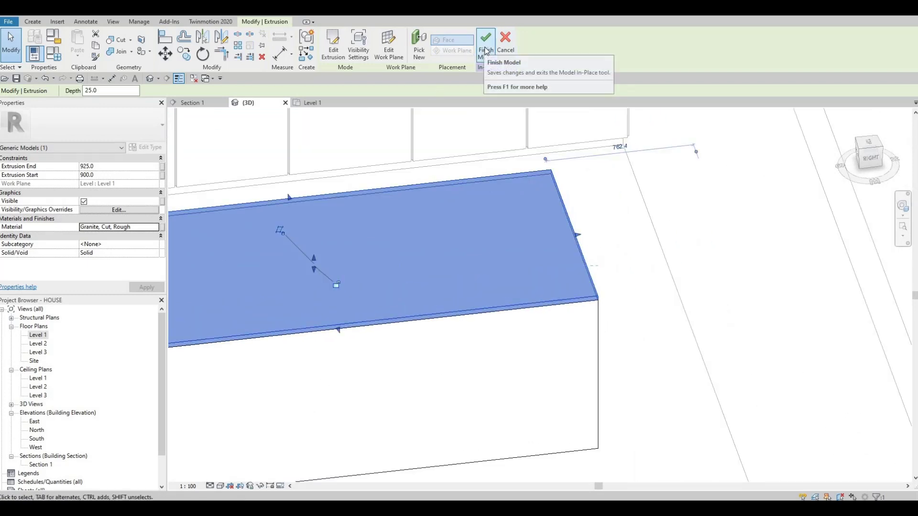
# Step: Finish the in-place kitchen island model
pyautogui.click(483, 59)
pyautogui.scroll(-3, 517, 220)
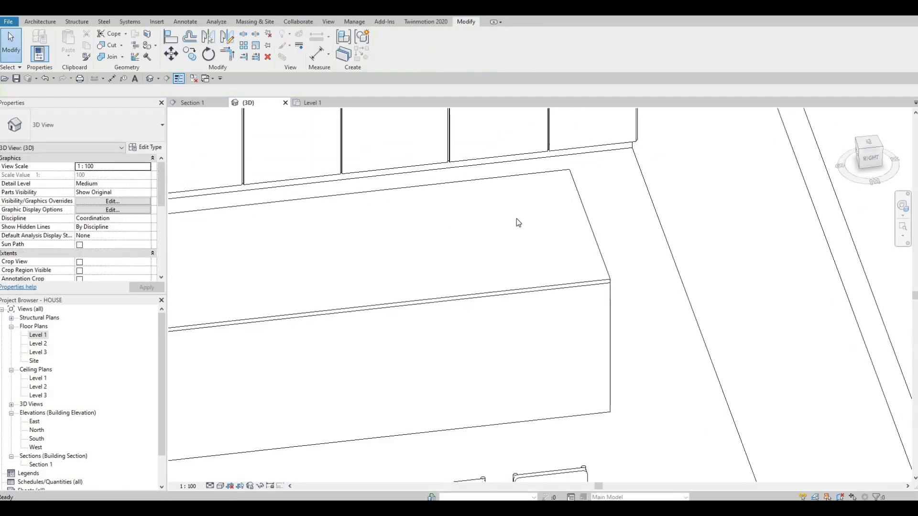
pyautogui.scroll(-2, 443, 240)
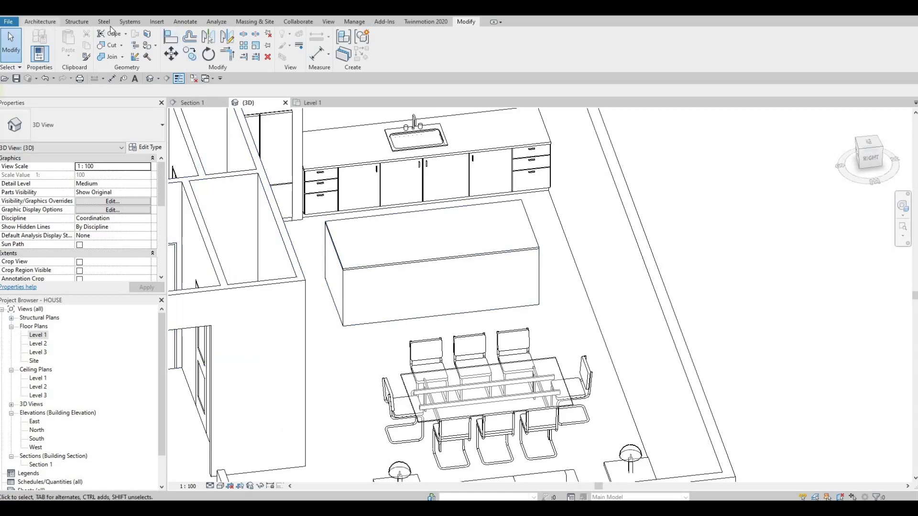
# Step: Start loading a family and preview the Mid-Range appliances, including the ranges, refrigerators, washers, ovens, dryer and cooktops
pyautogui.click(157, 21)
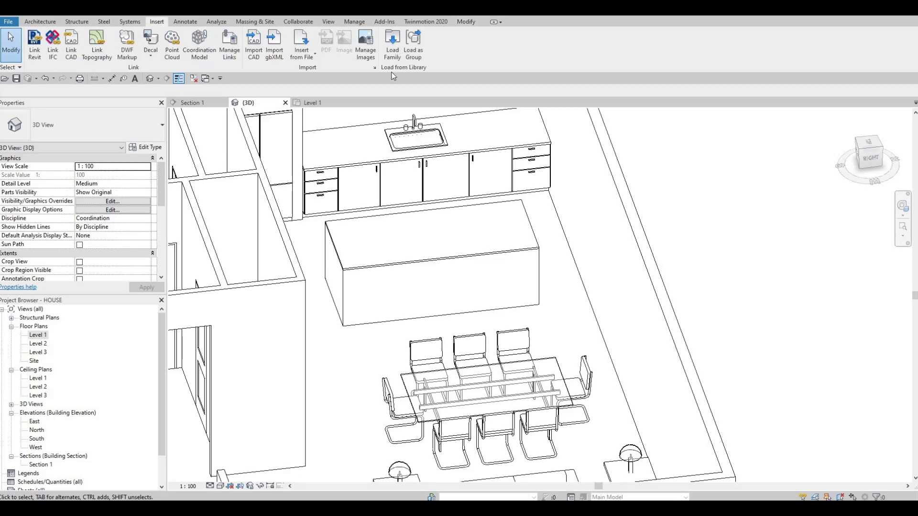
pyautogui.click(396, 53)
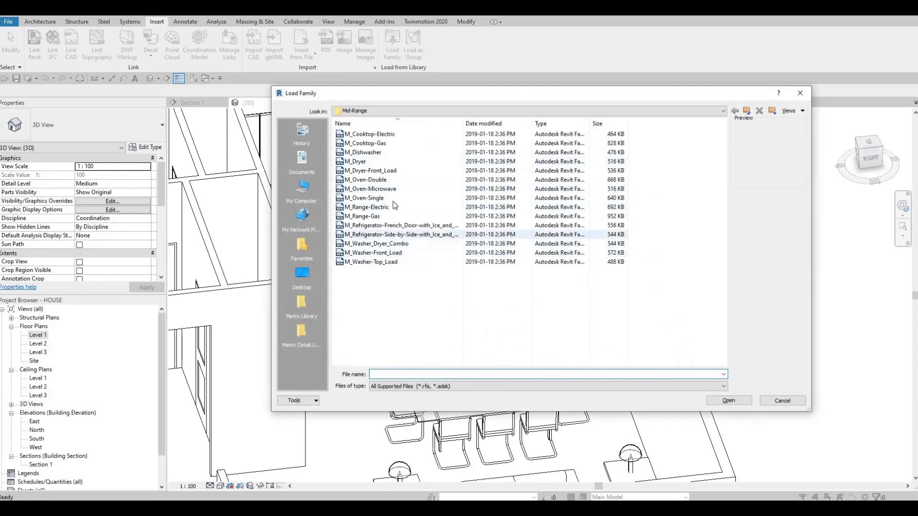
pyautogui.click(363, 207)
pyautogui.click(362, 199)
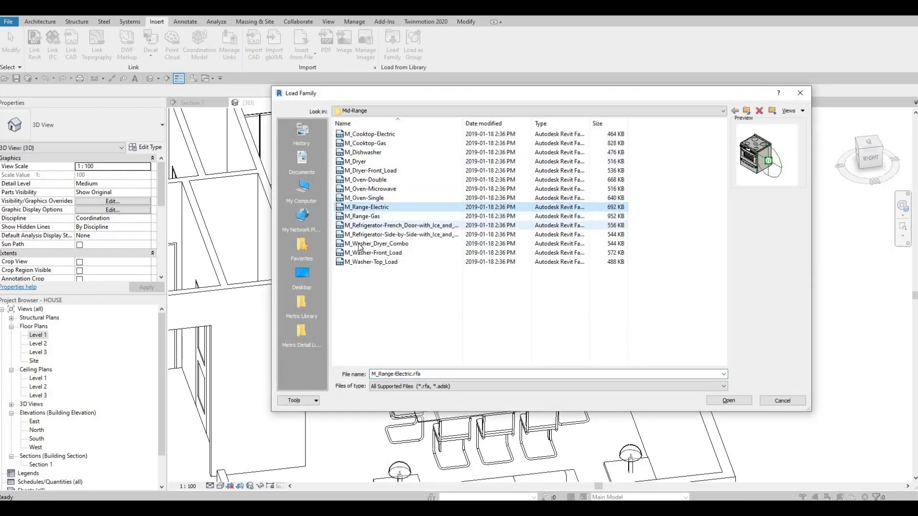
pyautogui.click(368, 225)
pyautogui.click(362, 253)
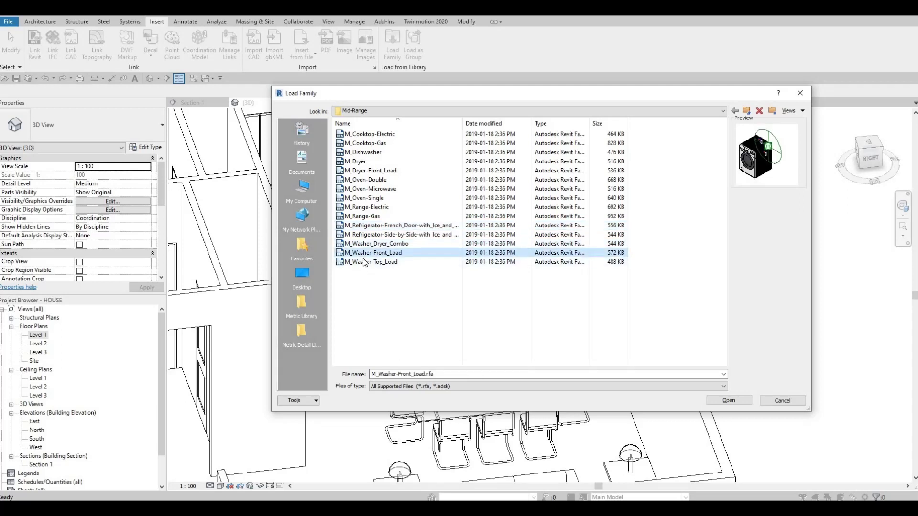
pyautogui.click(364, 261)
pyautogui.click(359, 234)
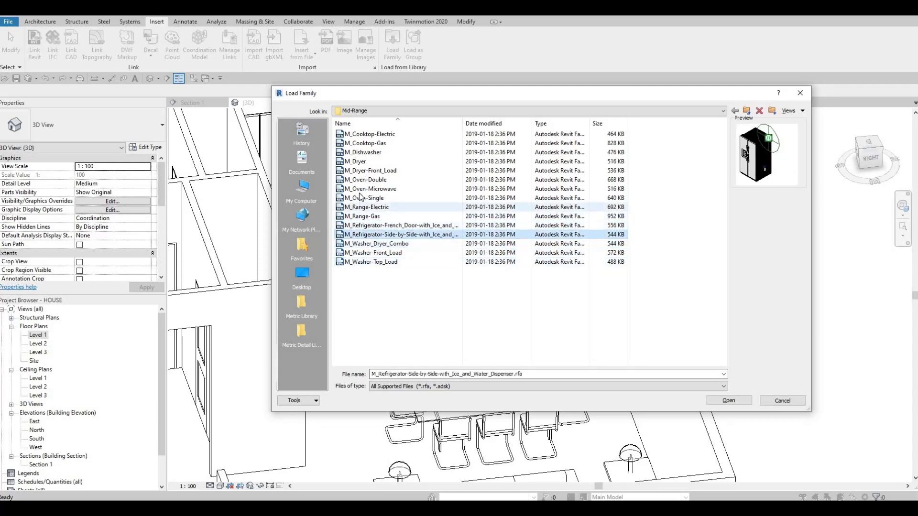
pyautogui.click(358, 208)
pyautogui.click(361, 189)
pyautogui.click(360, 180)
pyautogui.click(362, 160)
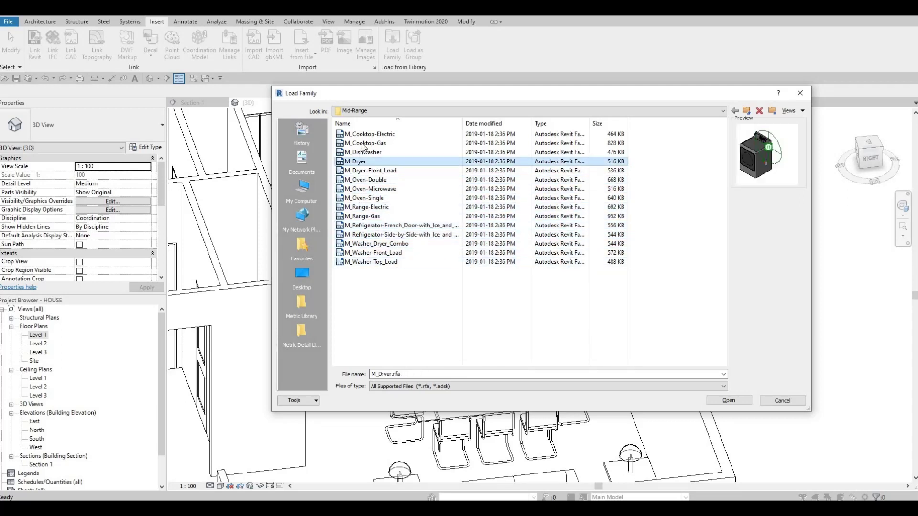
pyautogui.click(367, 142)
pyautogui.click(366, 135)
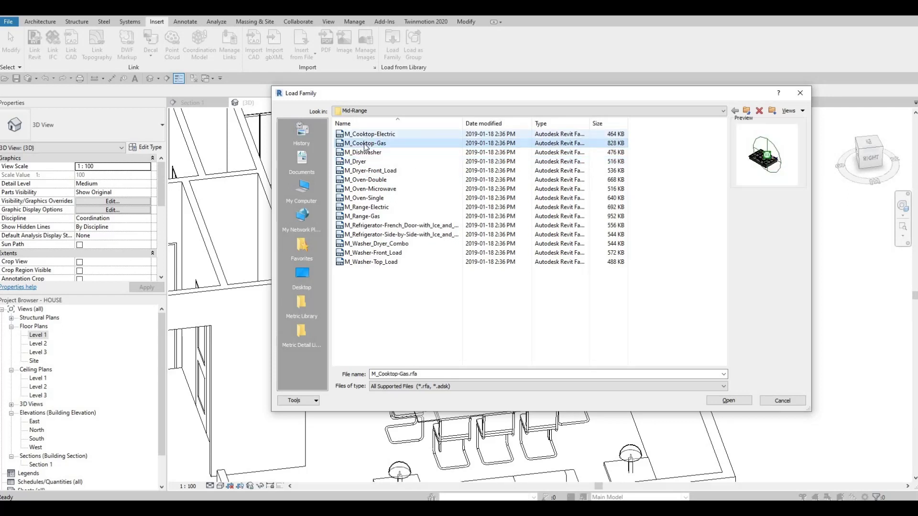
pyautogui.click(401, 143)
# Step: Change to the High-End folder of the Domestic specialty equipment and preview the M_Range-1500mm family
pyautogui.click(600, 111)
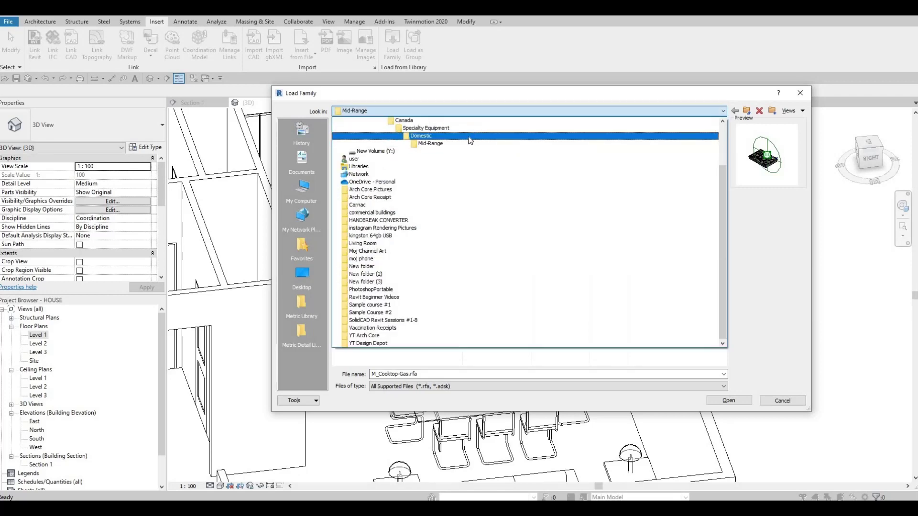
pyautogui.click(400, 135)
pyautogui.doubleClick(399, 134)
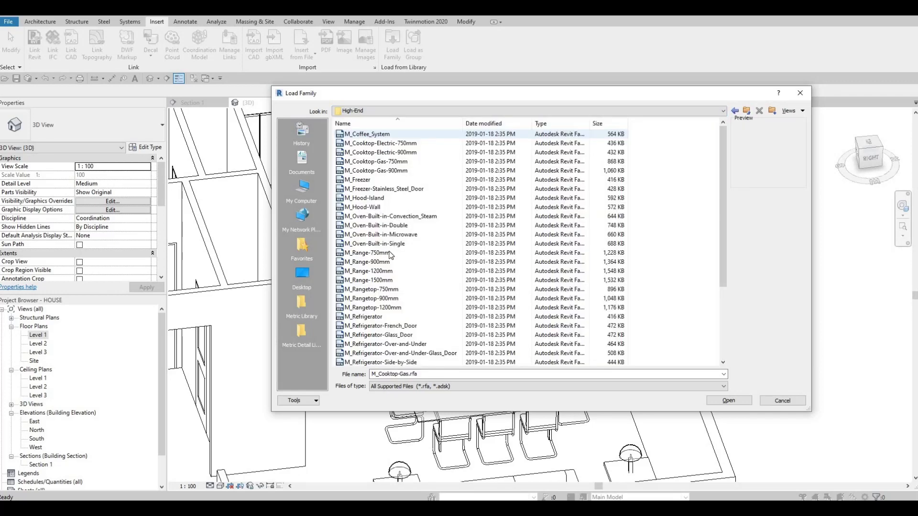
pyautogui.click(382, 281)
pyautogui.scroll(-4, 378, 297)
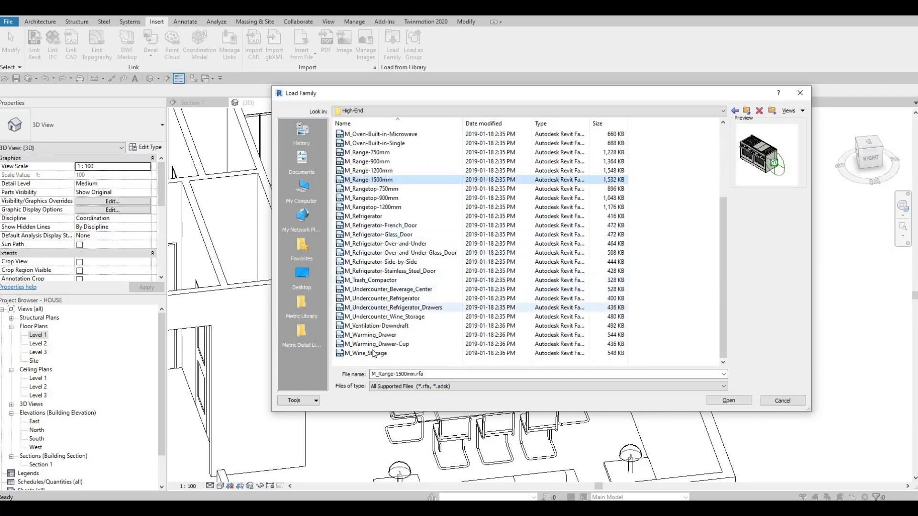
# Step: Go through the previews of the remaining High-End appliances and load the M_Rangetop-900mm family
pyautogui.click(372, 353)
pyautogui.press('Up')
pyautogui.press('Up')
pyautogui.press('Up')
pyautogui.press('Up')
pyautogui.press('Up')
pyautogui.press('Up')
pyautogui.press('Up')
pyautogui.press('Up')
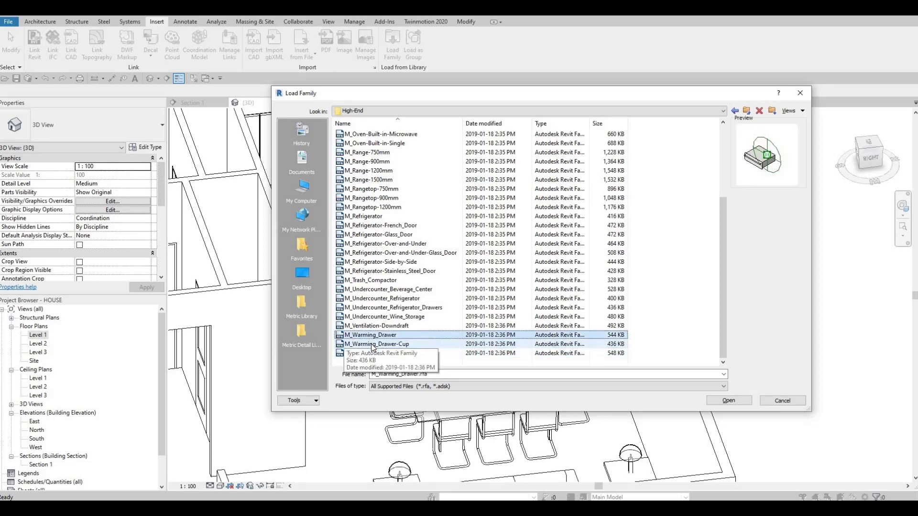
pyautogui.press('Up')
pyautogui.press('Up')
pyautogui.press('Up')
pyautogui.press('Up')
pyautogui.press('Up')
pyautogui.press('Up')
pyautogui.press('Up')
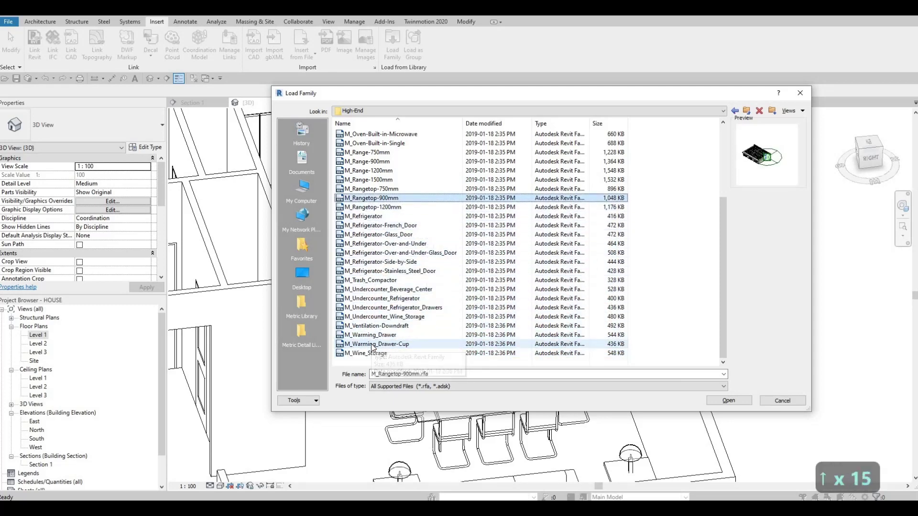
pyautogui.press('Up')
pyautogui.press('Up')
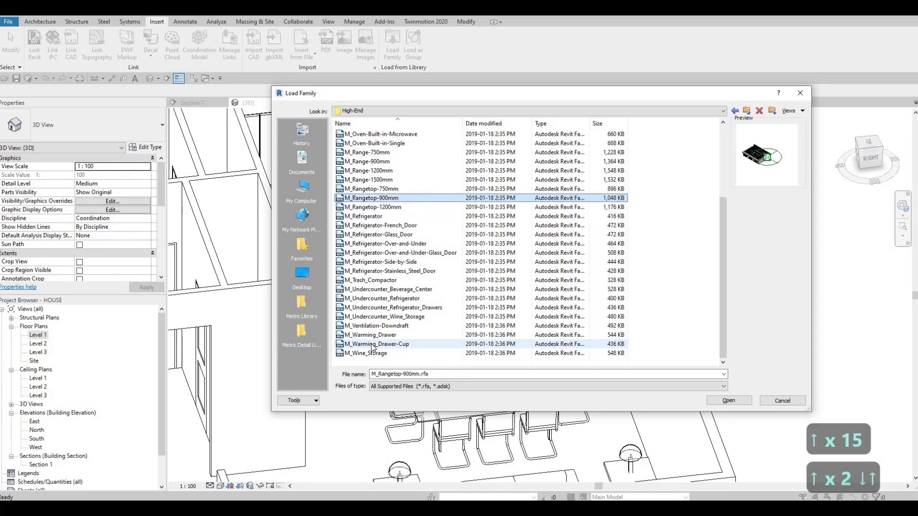
pyautogui.press('Up')
pyautogui.press('Down')
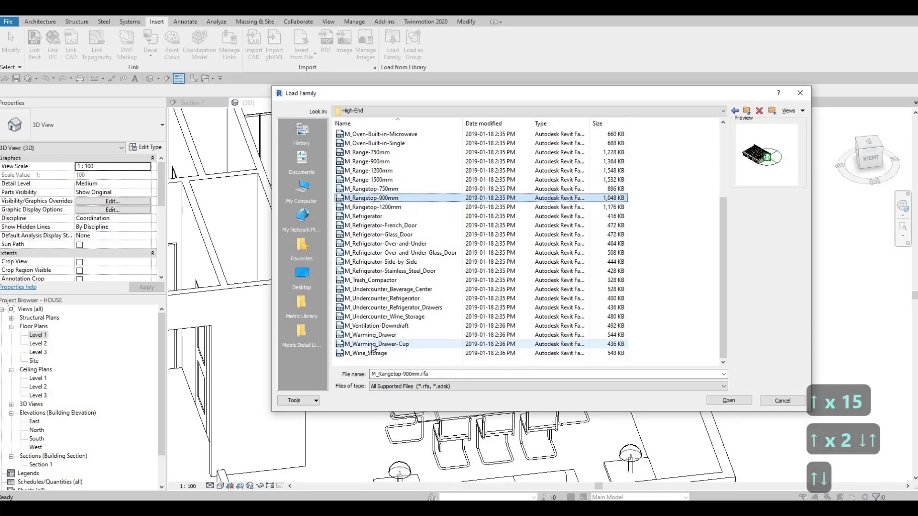
pyautogui.press('Up')
pyautogui.press('Up')
pyautogui.press('Down')
pyautogui.press('Down')
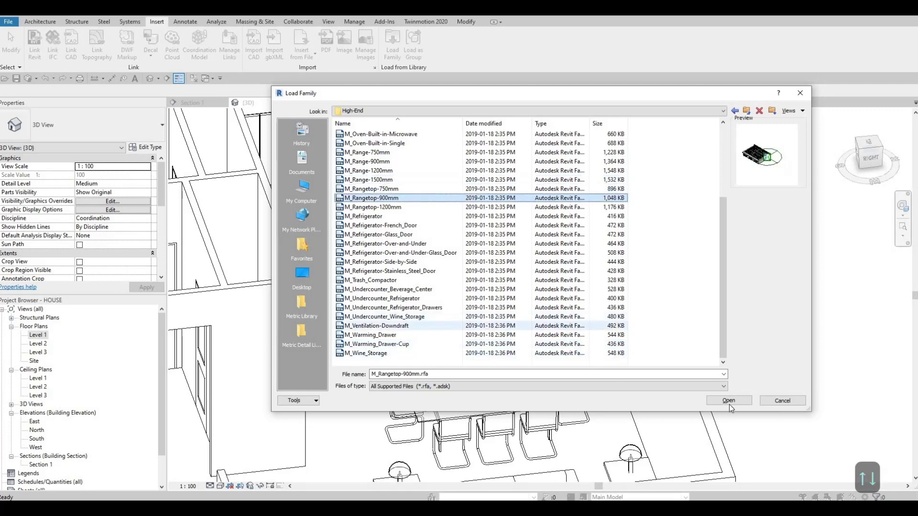
pyautogui.press('Return')
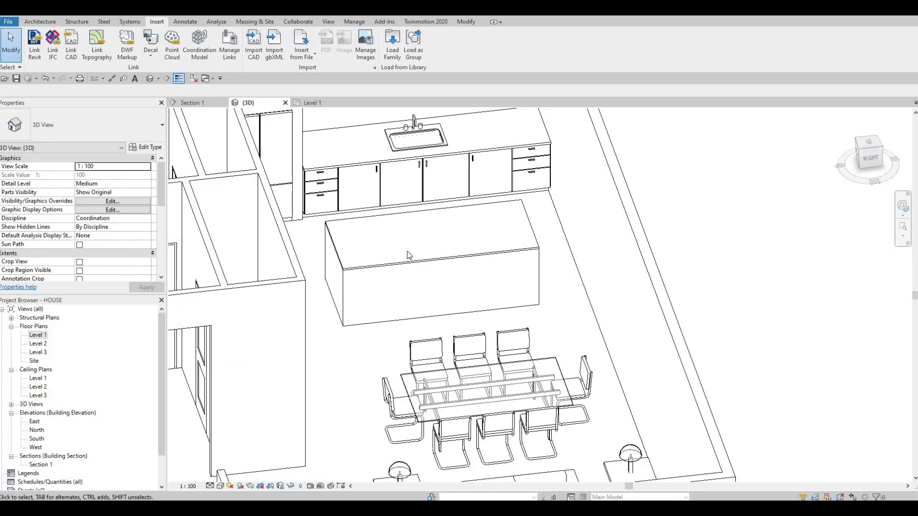
# Step: In the Level 1 plan, place one M_Rangetop-900mm component on the island, rotated to run along the island's long side
pyautogui.press('x')
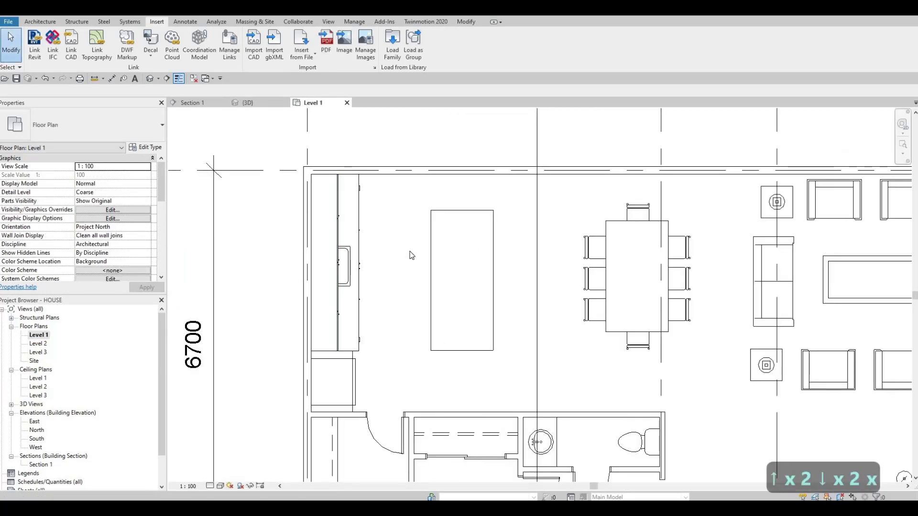
pyautogui.press('c')
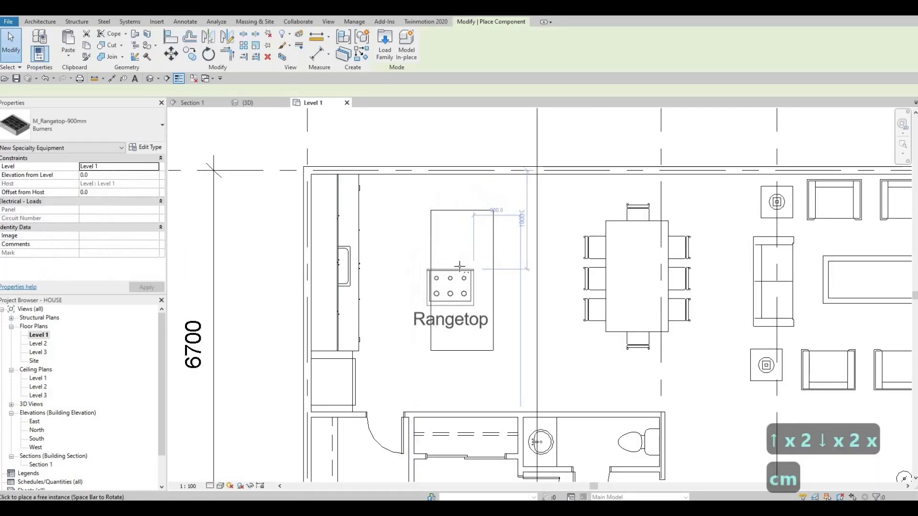
pyautogui.press('space')
pyautogui.press('space')
pyautogui.press('space')
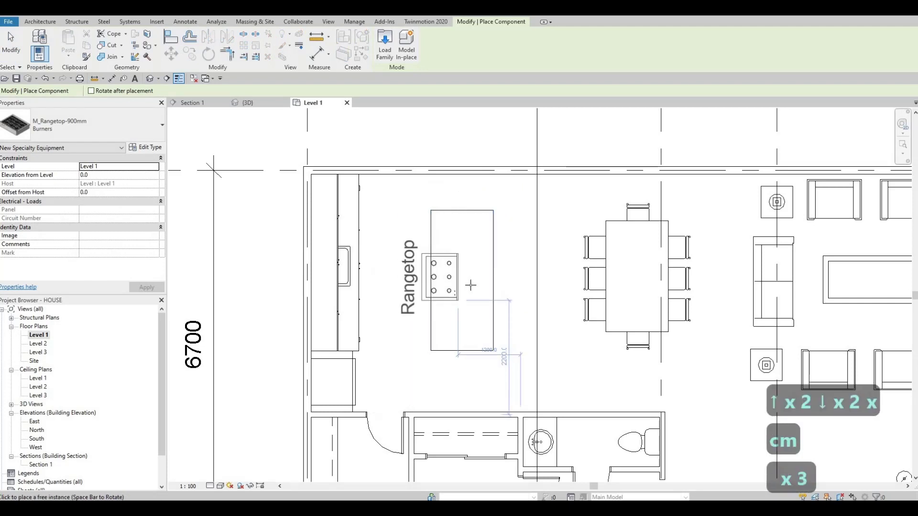
pyautogui.click(473, 287)
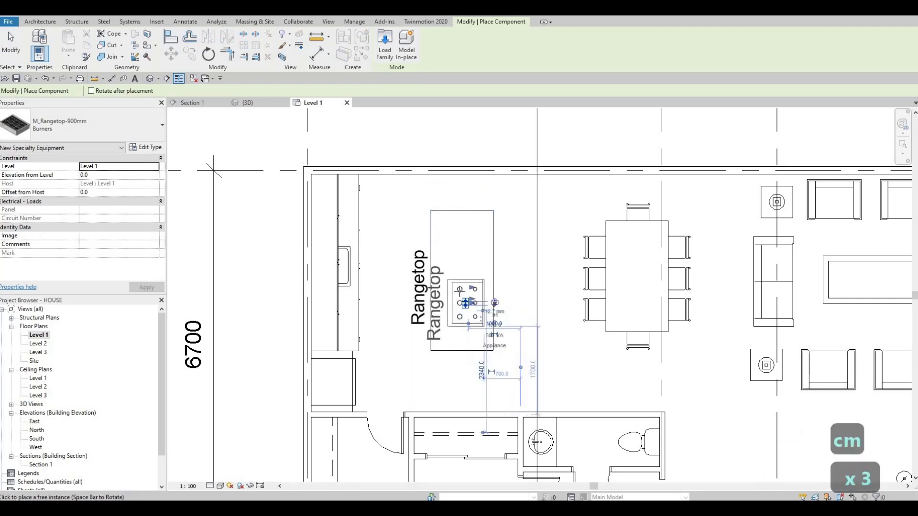
pyautogui.scroll(2, 472, 288)
pyautogui.press('Escape')
pyautogui.press('Escape')
pyautogui.press('Escape')
# Step: Set the placed rangetop's elevation from Level 1 to 925 mm
pyautogui.click(455, 287)
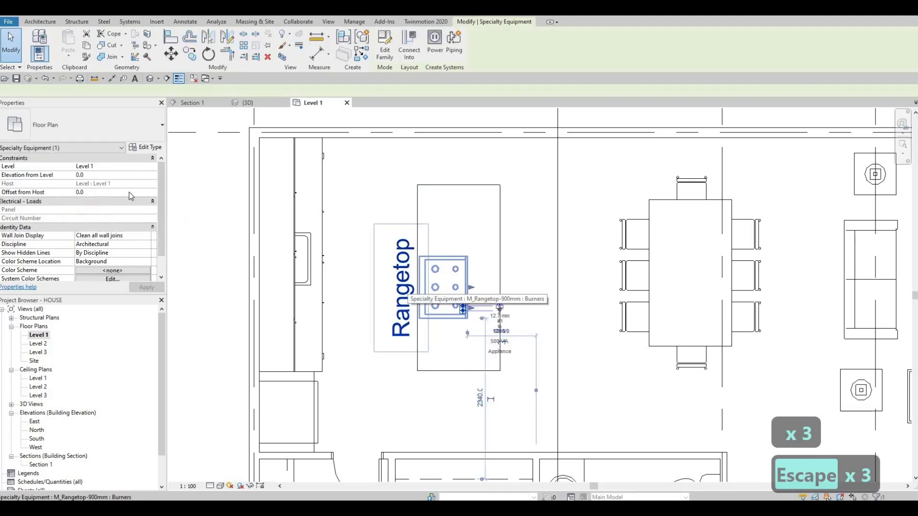
pyautogui.click(101, 175)
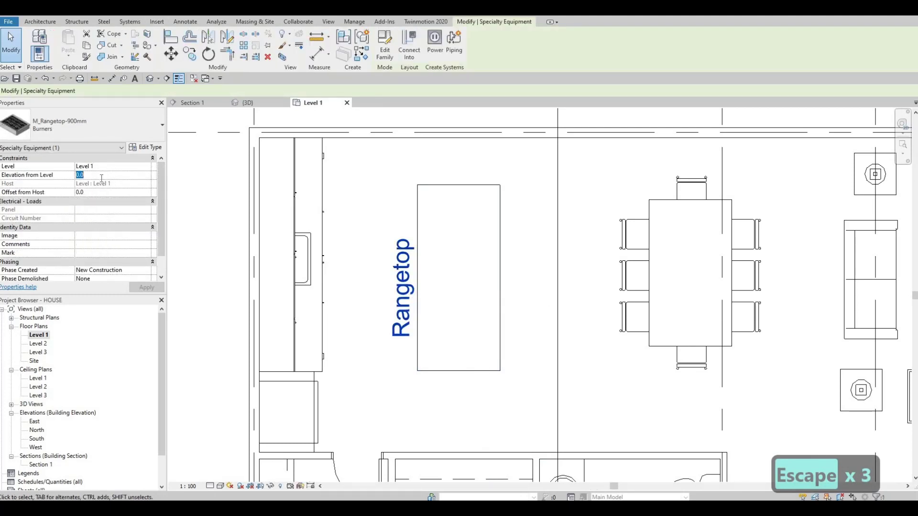
pyautogui.write('925')
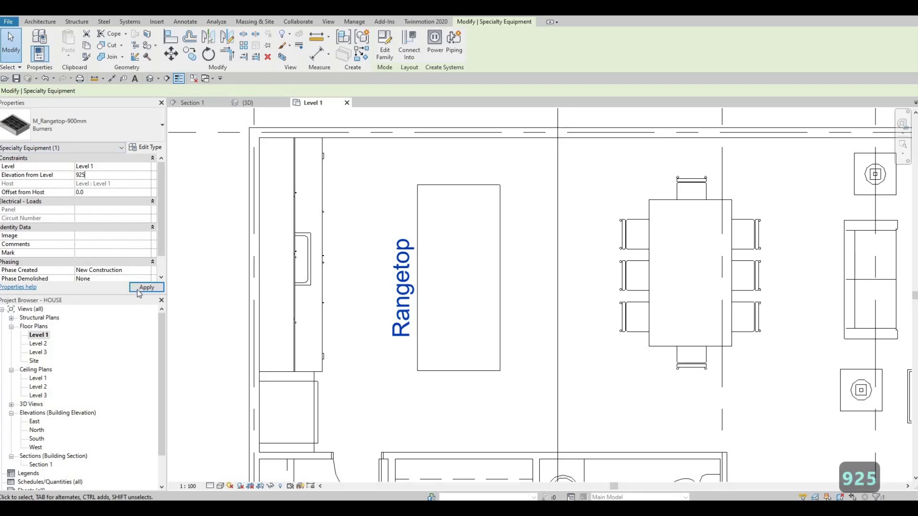
pyautogui.click(449, 287)
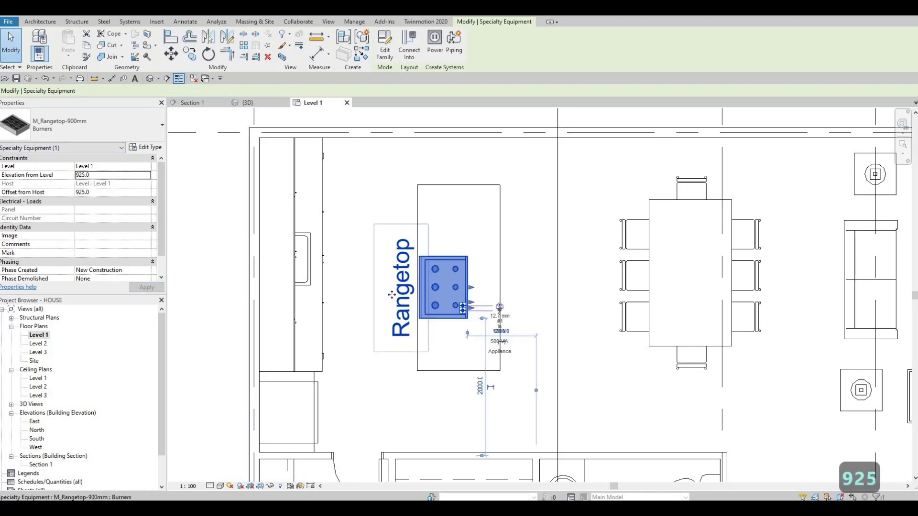
# Step: Turn off Show Label in the type properties of the rangetop's Burners type
pyautogui.scroll(1, 465, 293)
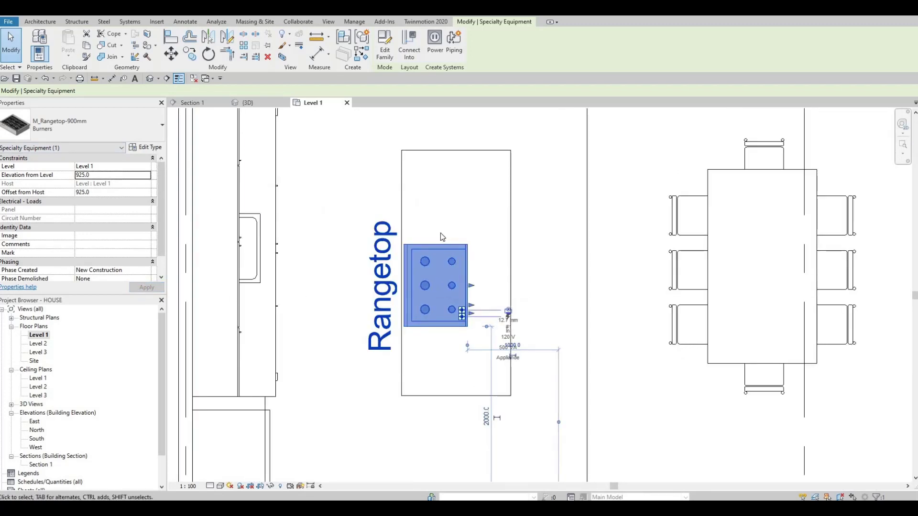
pyautogui.click(154, 151)
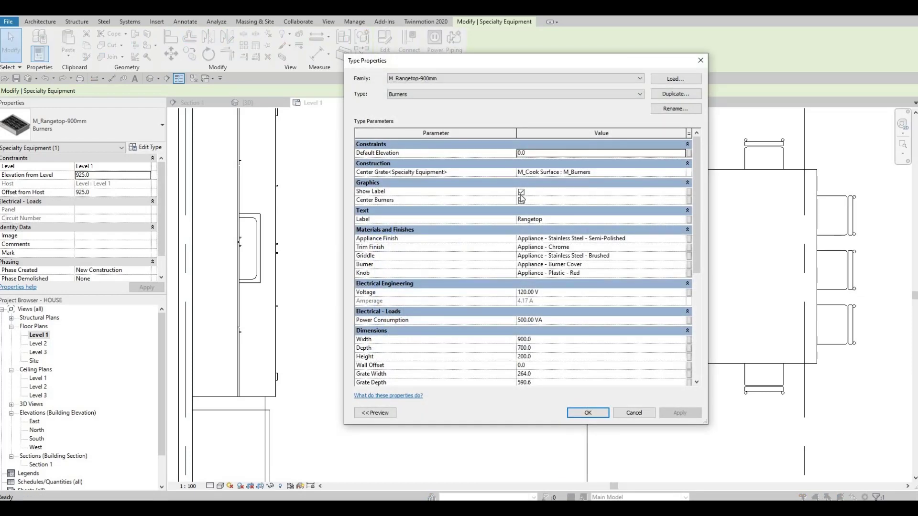
pyautogui.click(521, 192)
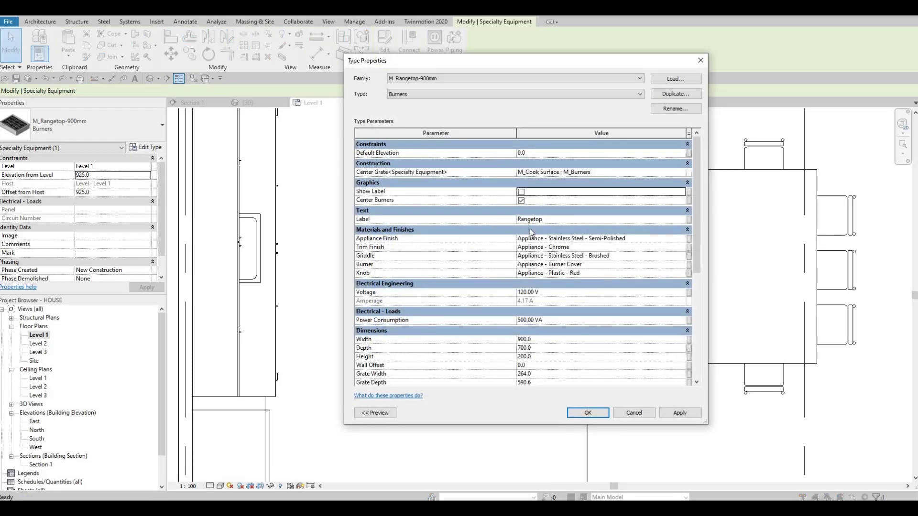
pyautogui.click(589, 413)
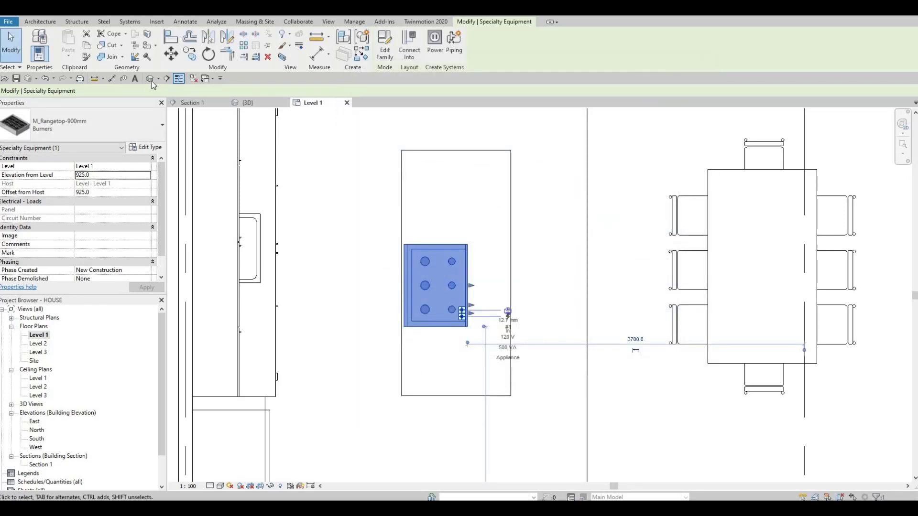
# Step: Examine in the 3D view how the rangetop sits on the island's countertop
pyautogui.click(247, 103)
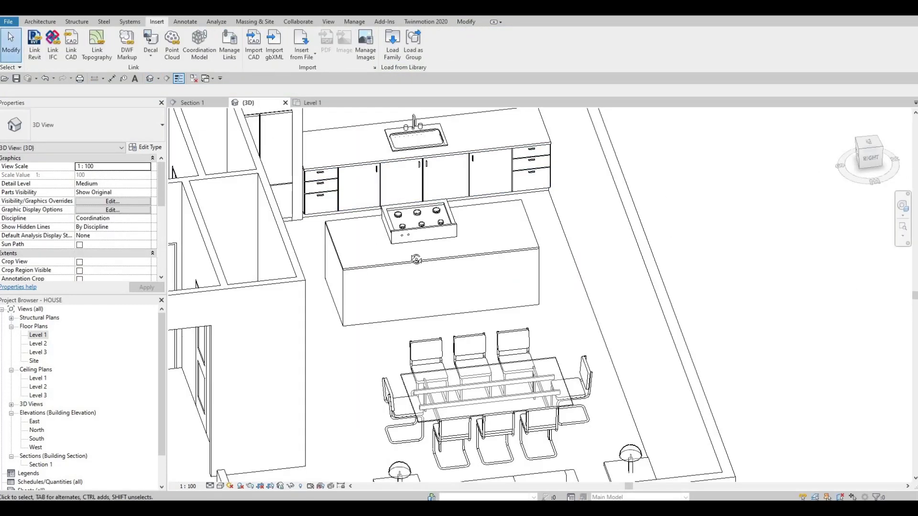
pyautogui.scroll(2, 412, 239)
pyautogui.keyDown('shift'); pyautogui.moveTo(404, 239); pyautogui.dragTo(347, 248, button='middle'); pyautogui.keyUp('shift')
pyautogui.moveTo(327, 164); pyautogui.dragTo(427, 302, button='middle')
pyautogui.scroll(2, 386, 275)
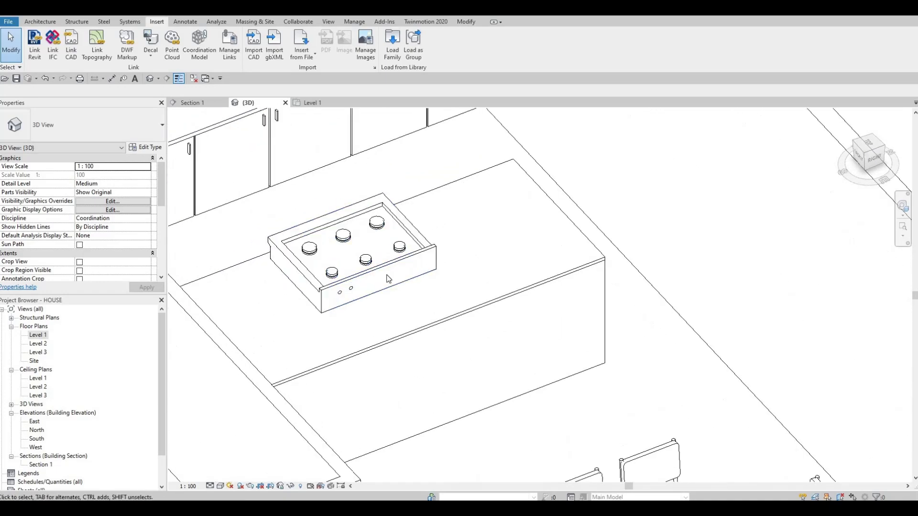
pyautogui.moveTo(386, 277); pyautogui.dragTo(444, 297, button='middle')
pyautogui.click(369, 294)
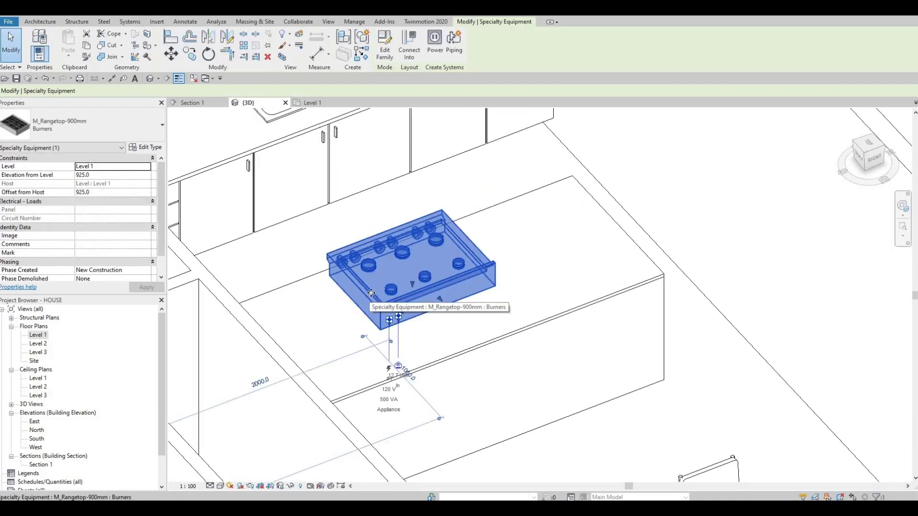
pyautogui.keyDown('shift'); pyautogui.moveTo(506, 310); pyautogui.dragTo(352, 296, button='middle'); pyautogui.keyUp('shift')
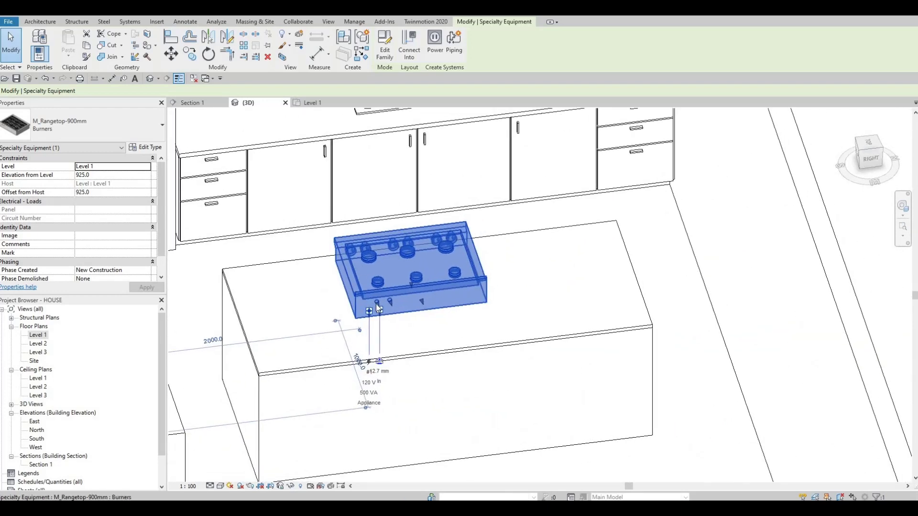
pyautogui.press('Escape')
pyautogui.press('Escape')
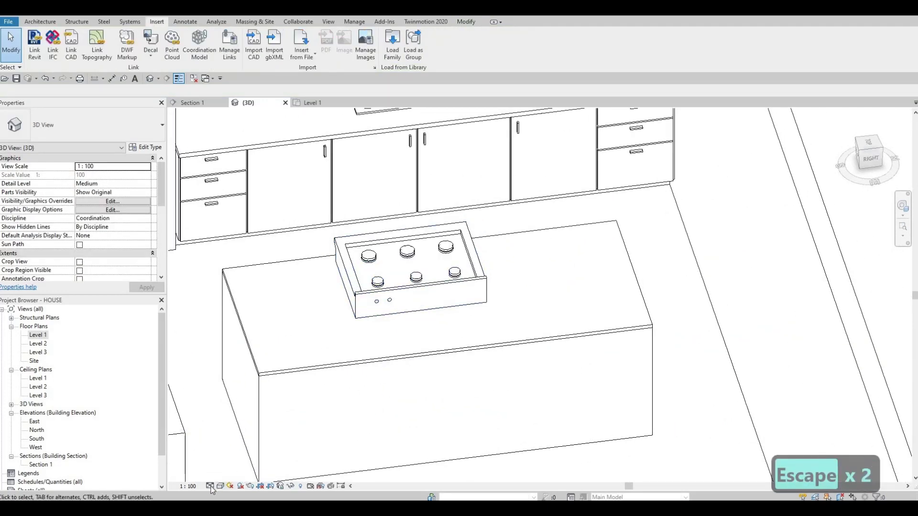
# Step: Set the 3D view's detail level to Fine and inspect the rangetop's burners and grates
pyautogui.click(210, 484)
pyautogui.click(223, 475)
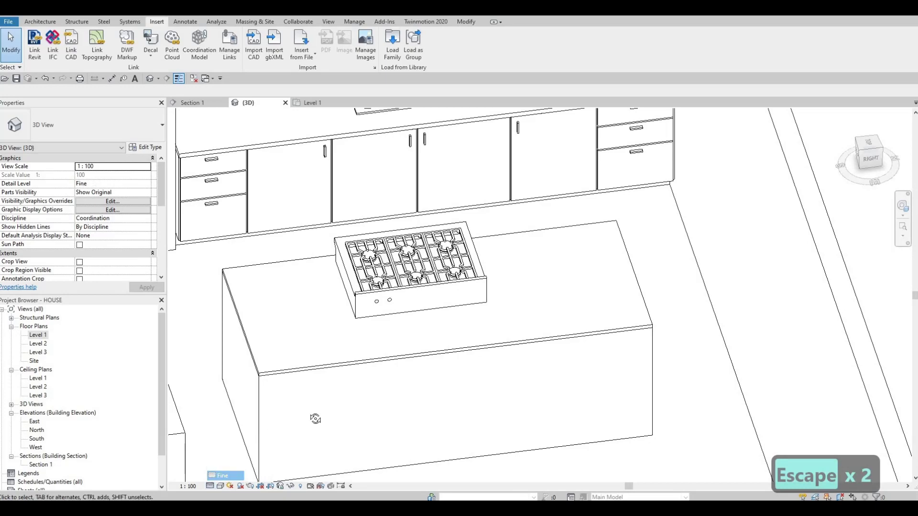
pyautogui.keyDown('shift'); pyautogui.moveTo(330, 439); pyautogui.dragTo(356, 439, button='middle'); pyautogui.keyUp('shift')
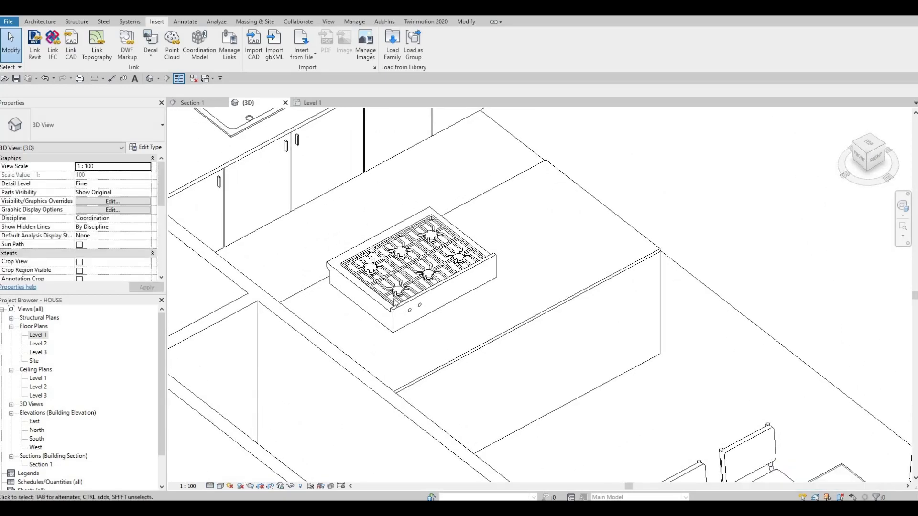
pyautogui.scroll(1, 390, 304)
pyautogui.keyDown('shift'); pyautogui.moveTo(616, 370); pyautogui.dragTo(424, 319, button='middle'); pyautogui.keyUp('shift')
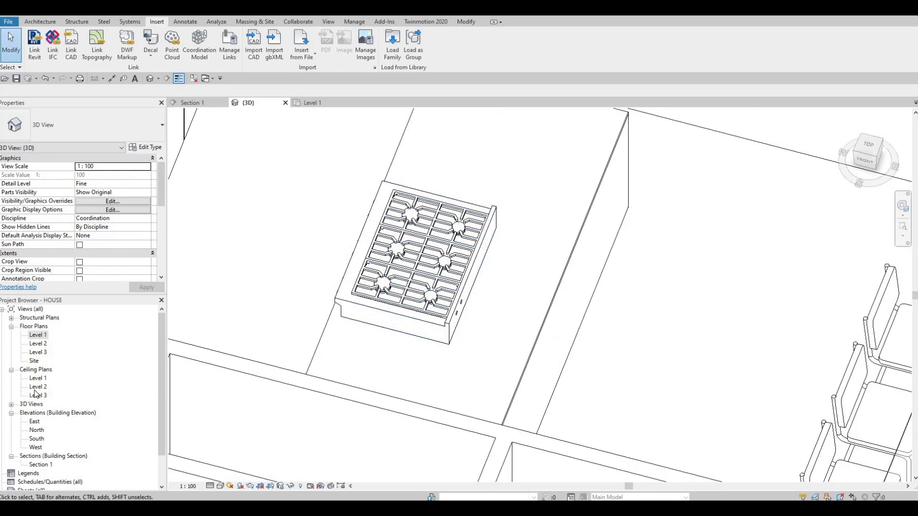
# Step: In Section 1, lower the rangetop into the countertop to an elevation of 765 mm and shift it about 100 mm along the island
pyautogui.scroll(-2, 35, 448)
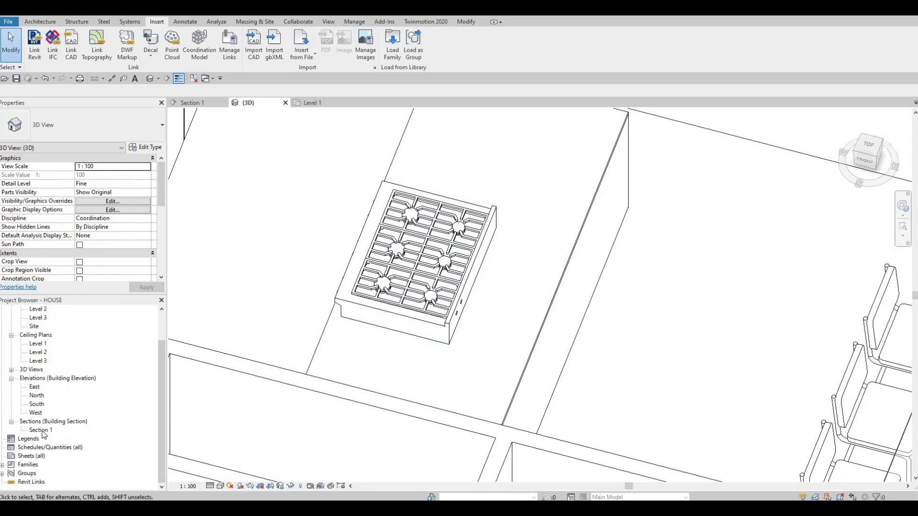
pyautogui.doubleClick(41, 430)
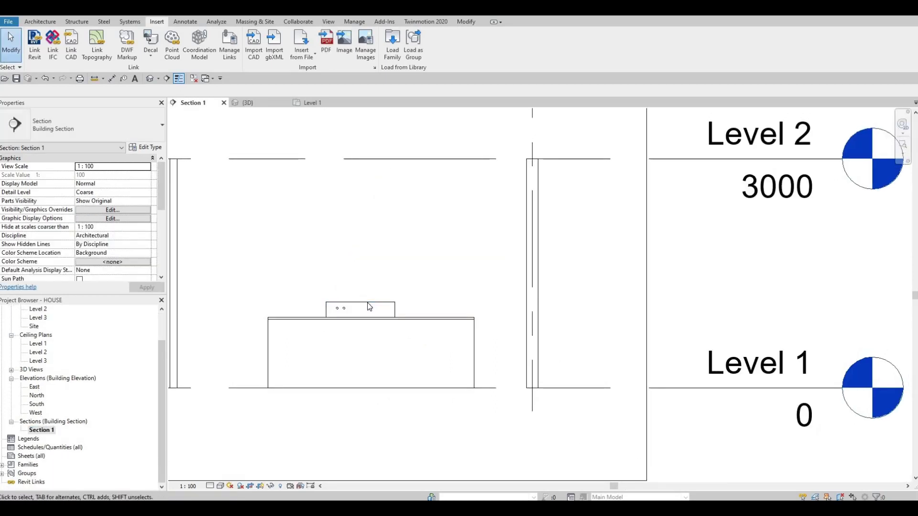
pyautogui.click(367, 304)
pyautogui.press('Down')
pyautogui.press('Down')
pyautogui.press('Down')
pyautogui.press('Down')
pyautogui.press('Down')
pyautogui.press('Down')
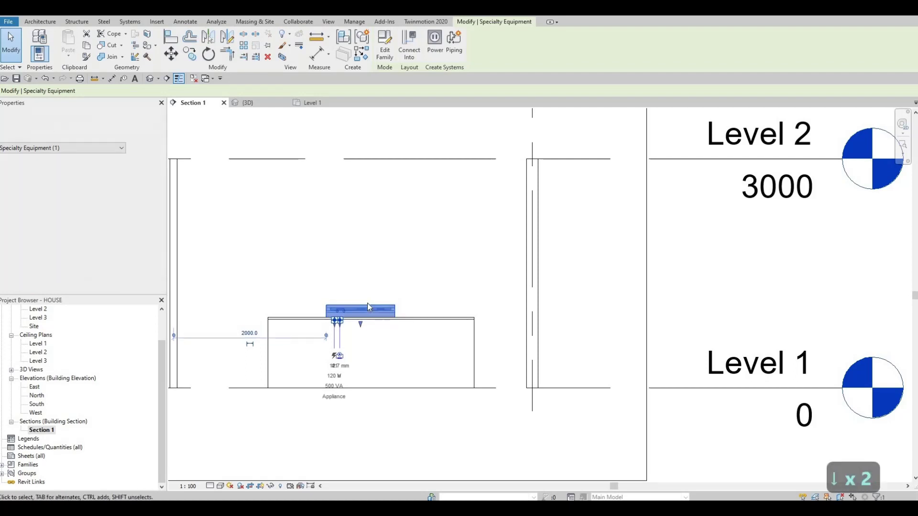
pyautogui.press('Down')
pyautogui.press('Down')
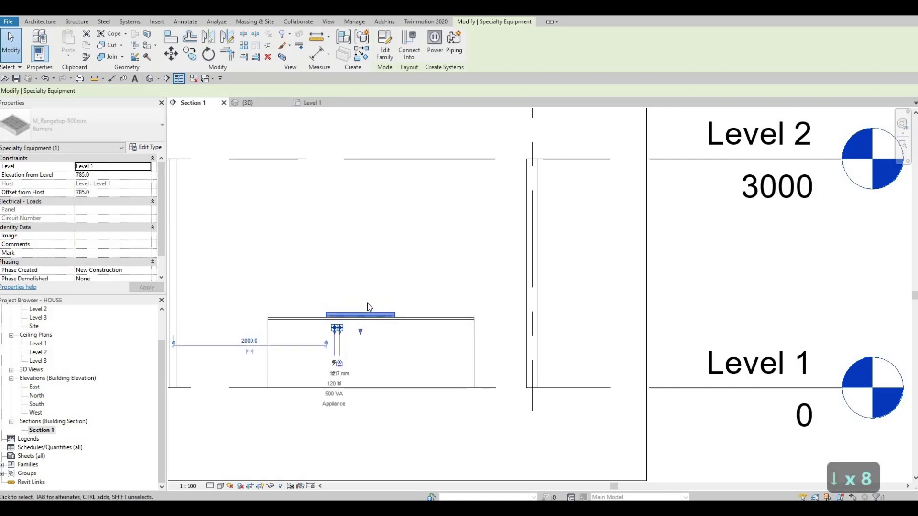
pyautogui.press('Right')
pyautogui.press('Right')
pyautogui.press('Right')
pyautogui.press('Right')
pyautogui.press('Right')
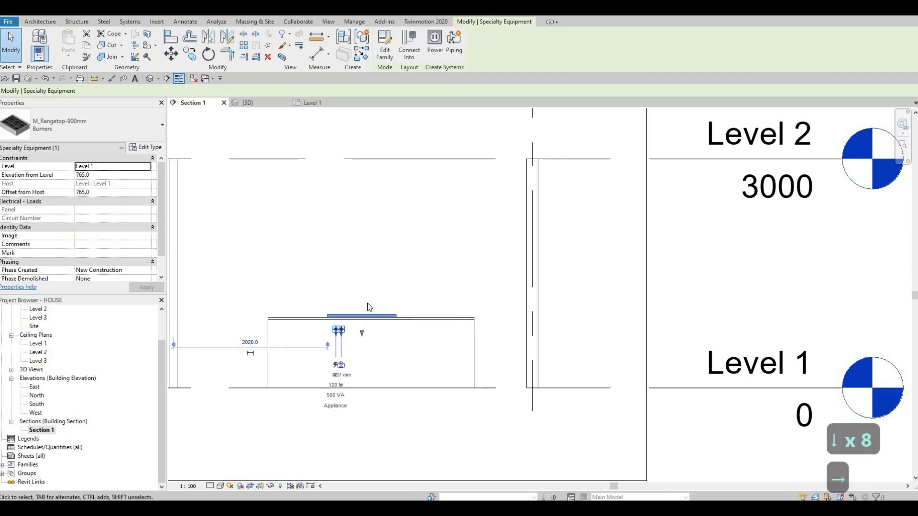
# Step: Check the recessed rangetop in 3D and shift it 60 mm toward the sink counter in the Level 1 plan
pyautogui.click(151, 81)
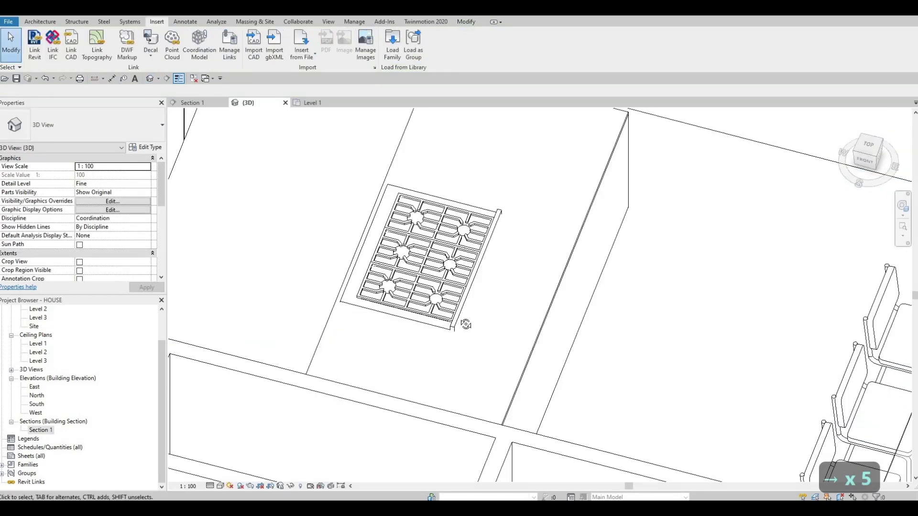
pyautogui.keyDown('shift'); pyautogui.moveTo(398, 313); pyautogui.dragTo(396, 311, button='middle'); pyautogui.keyUp('shift')
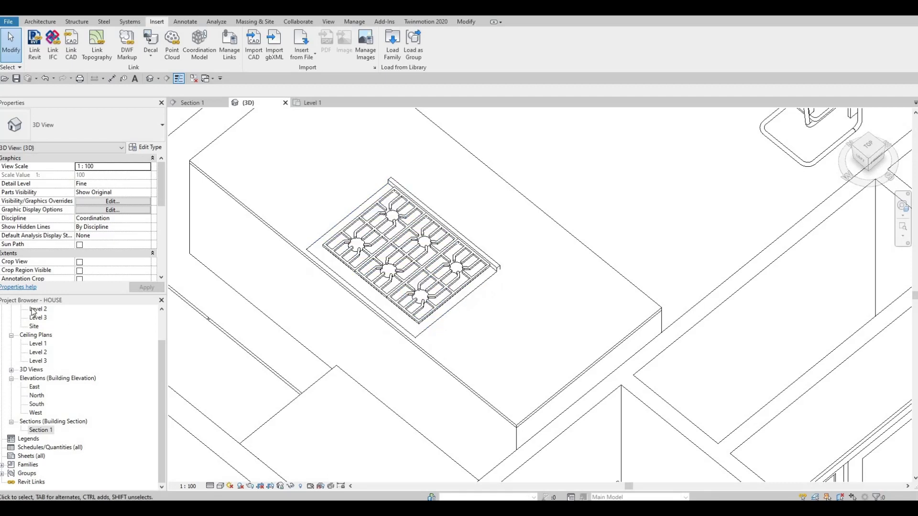
pyautogui.scroll(2, 33, 320)
pyautogui.doubleClick(38, 335)
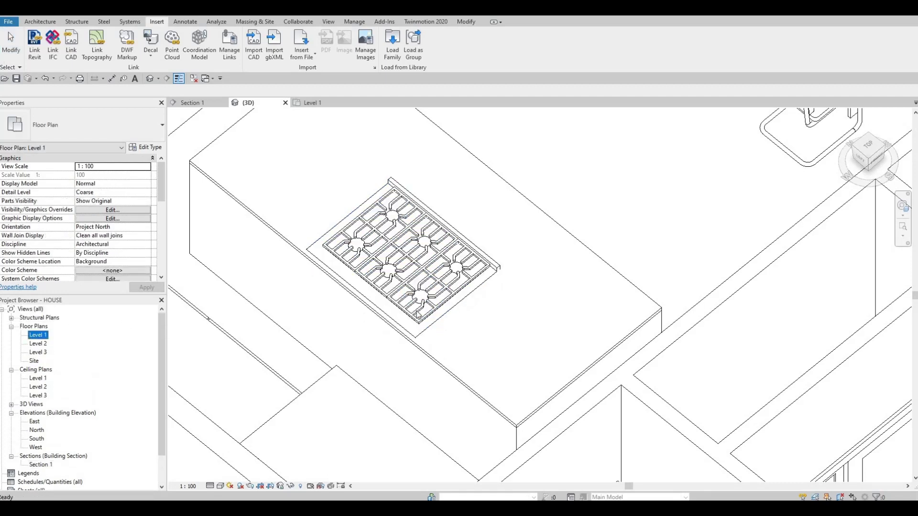
pyautogui.click(416, 308)
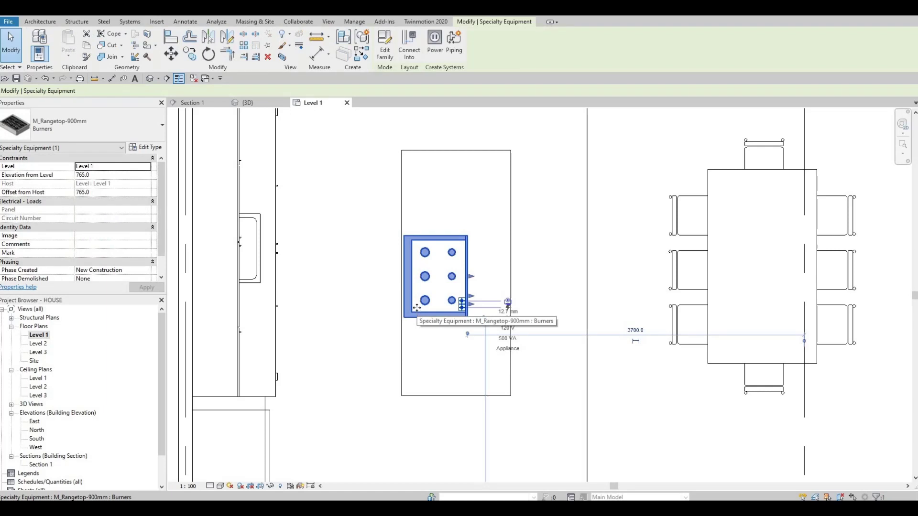
pyautogui.press('Left')
pyautogui.press('Left')
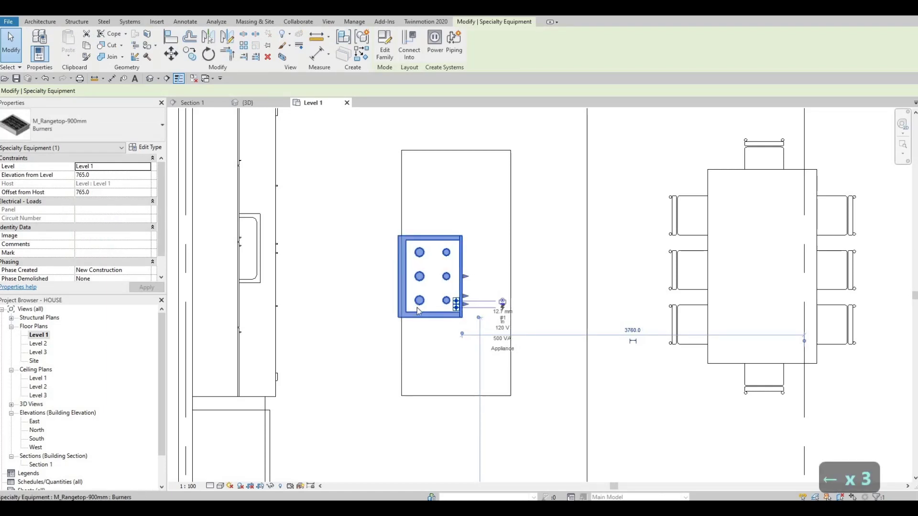
pyautogui.press('Escape')
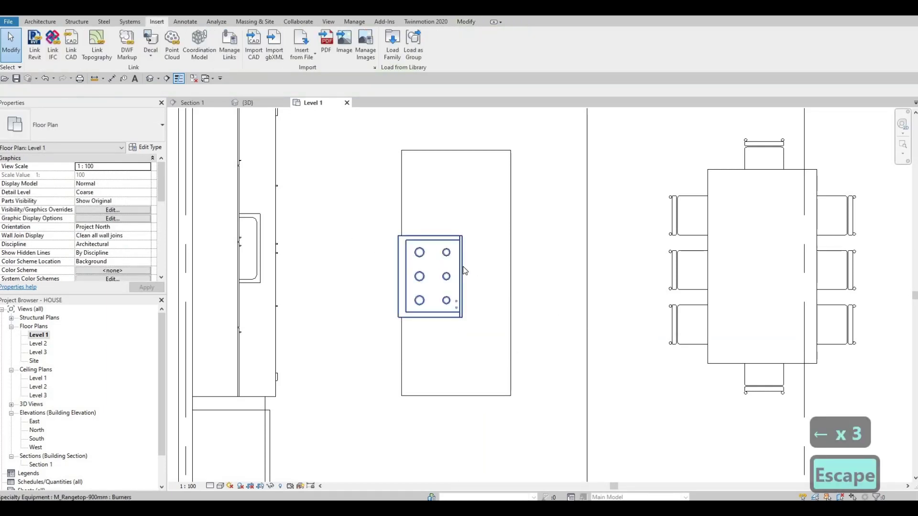
# Step: Shift the rangetop a further 40 mm toward the sink counter, so it overhangs the island's edge
pyautogui.click(419, 279)
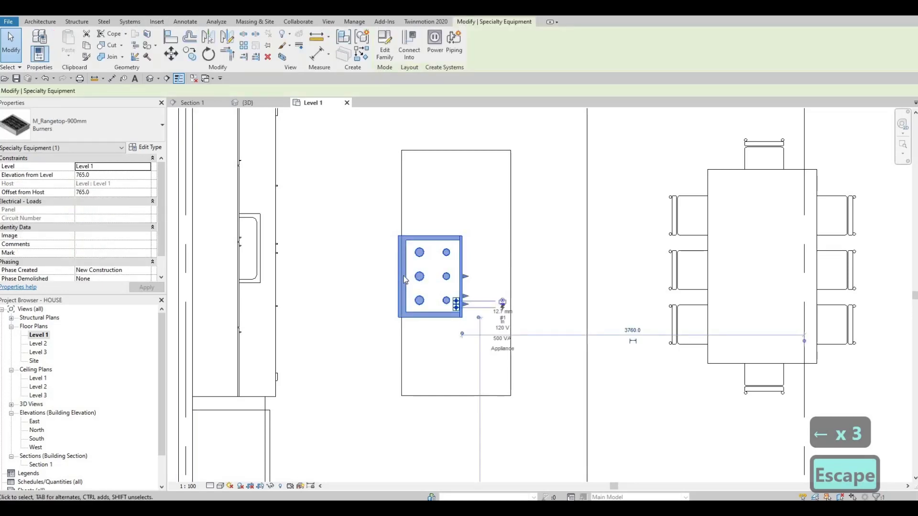
pyautogui.press('Escape')
pyautogui.click(404, 277)
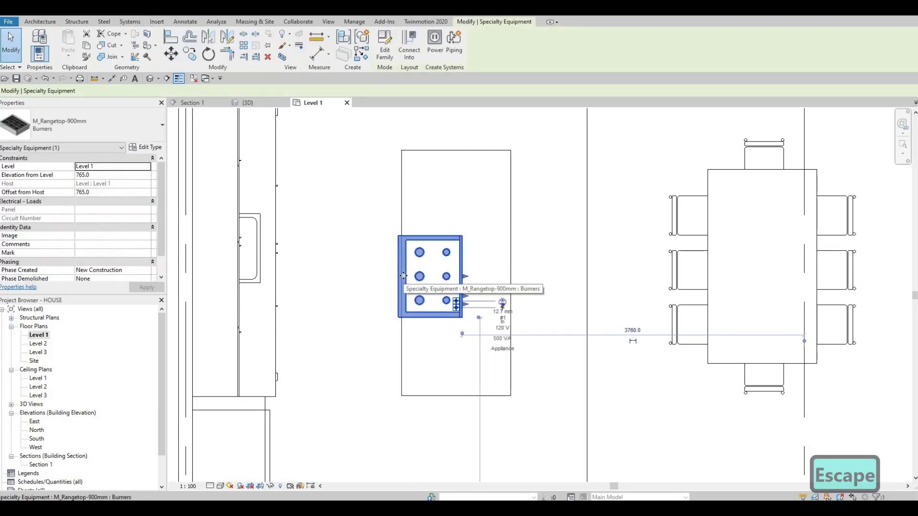
pyautogui.press('Left')
pyautogui.press('Left')
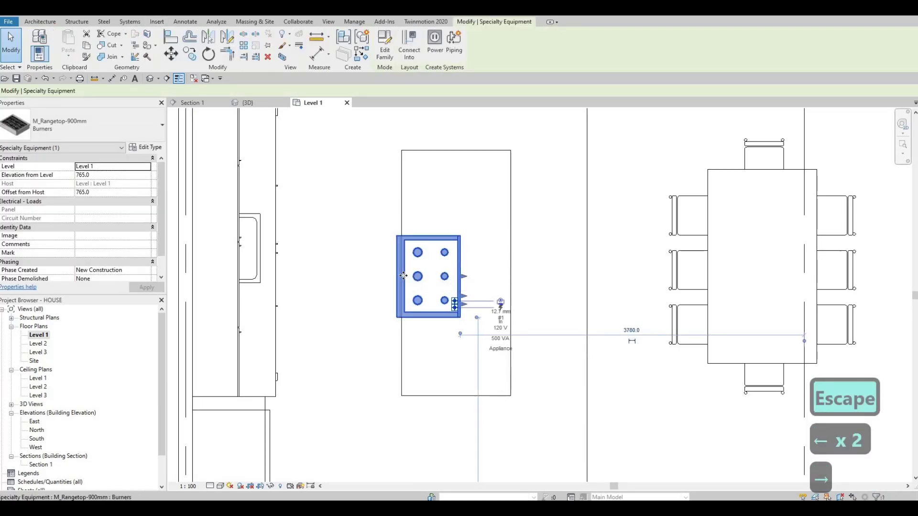
pyautogui.press('Right')
pyautogui.press('Left')
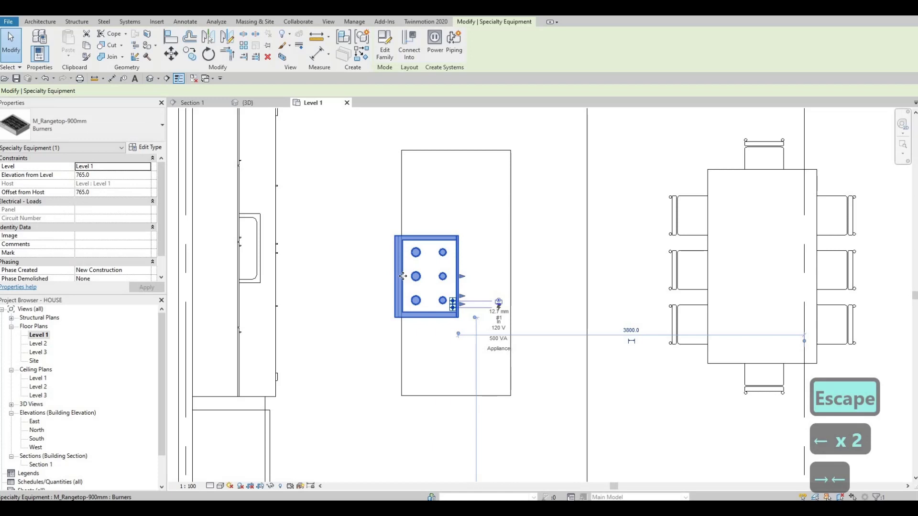
# Step: Set the rangetop's elevation from level to 785 mm and check its fit in the countertop in the 3D view
pyautogui.click(121, 174)
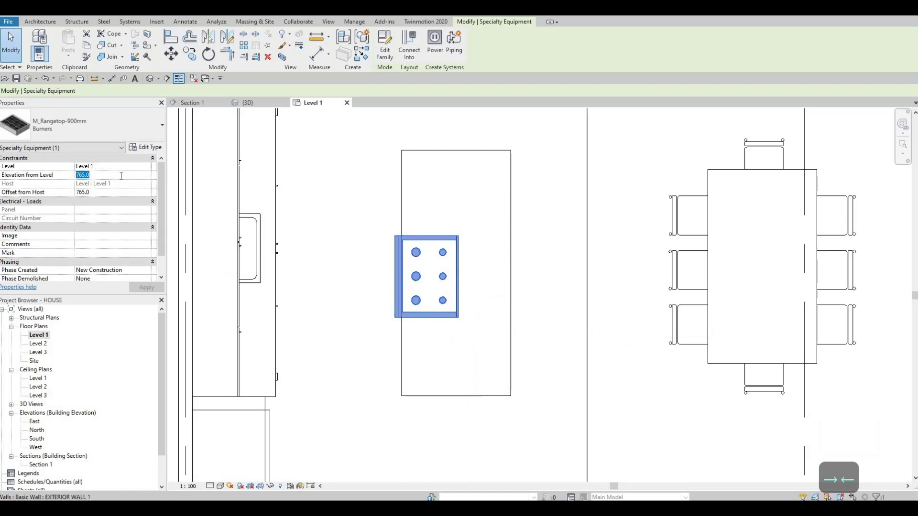
pyautogui.write('7')
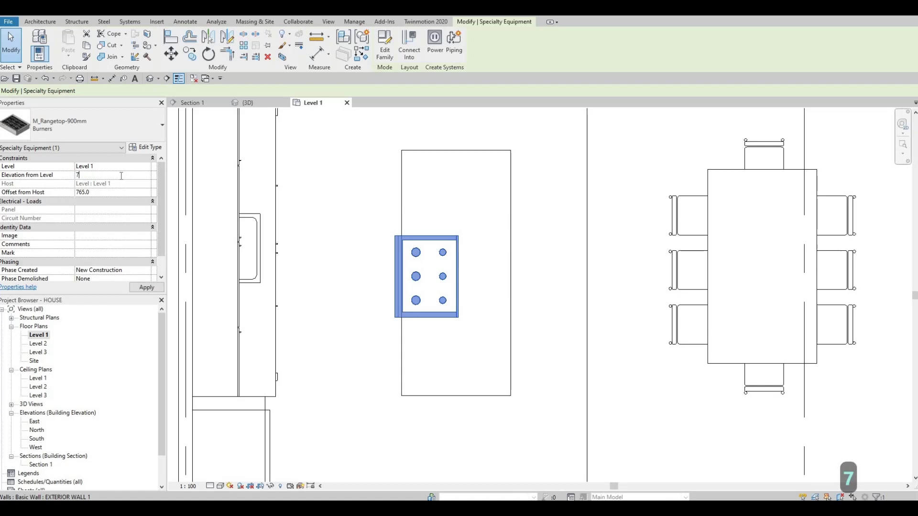
pyautogui.write('85')
pyautogui.click(141, 289)
pyautogui.press('Escape')
pyautogui.press('Escape')
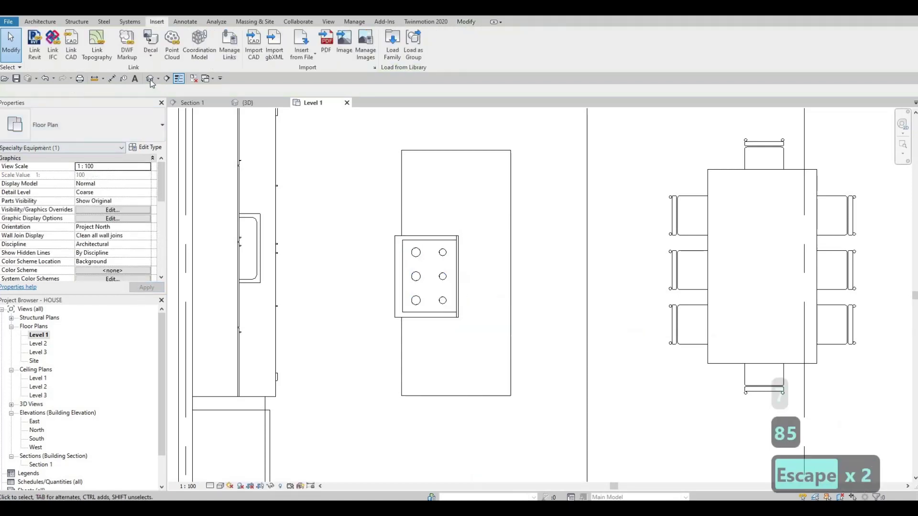
pyautogui.keyDown('shift'); pyautogui.moveTo(288, 263); pyautogui.dragTo(377, 307, button='middle'); pyautogui.keyUp('shift')
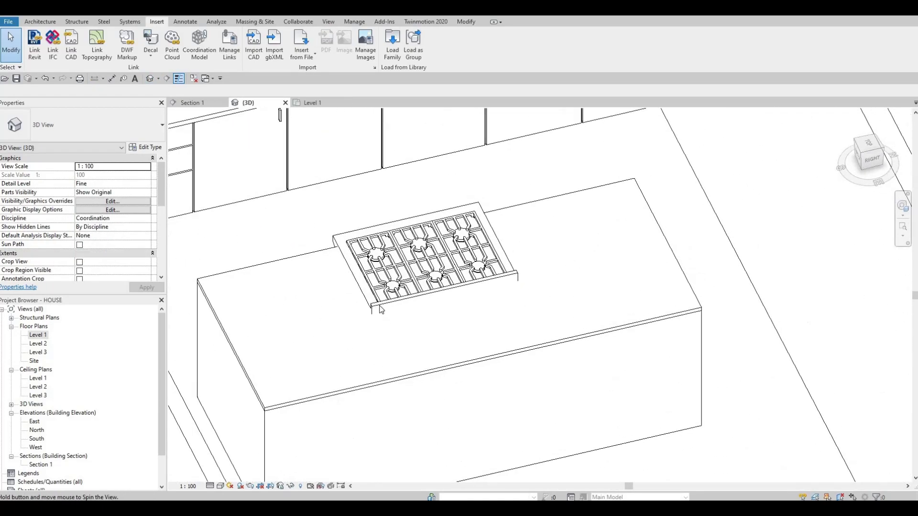
# Step: Browse the previews of the High-End appliance families in the Load Family dialog, looking for a hood to go over the island
pyautogui.keyDown('shift'); pyautogui.moveTo(487, 342); pyautogui.dragTo(467, 336, button='middle'); pyautogui.keyUp('shift')
pyautogui.scroll(-3, 492, 317)
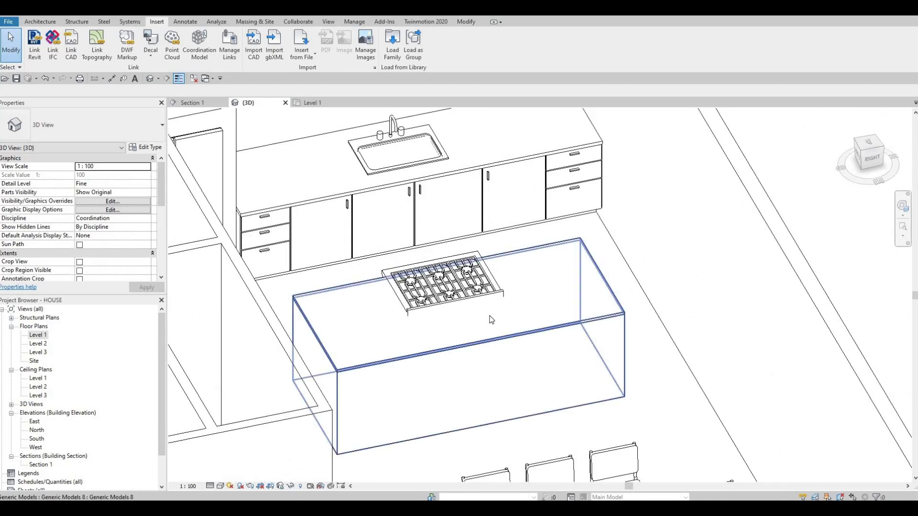
pyautogui.scroll(3, 492, 318)
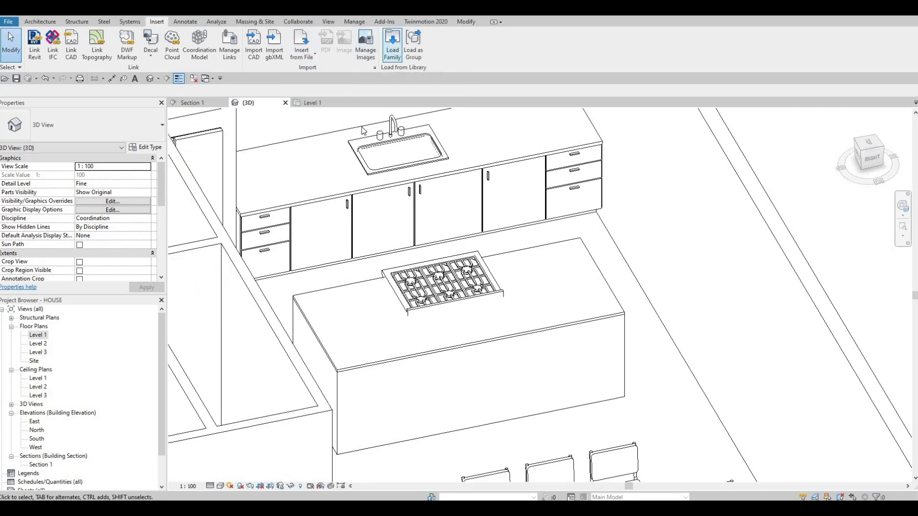
pyautogui.click(392, 43)
pyautogui.scroll(-2, 380, 230)
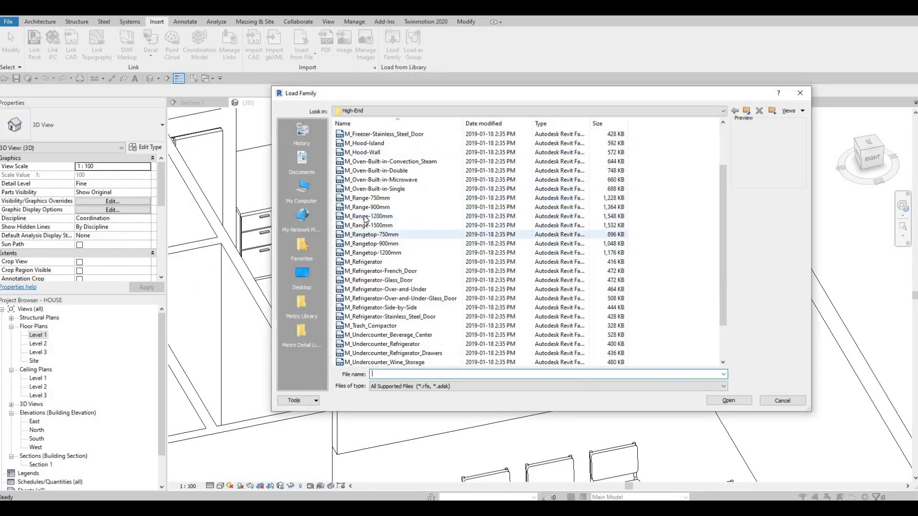
pyautogui.click(373, 216)
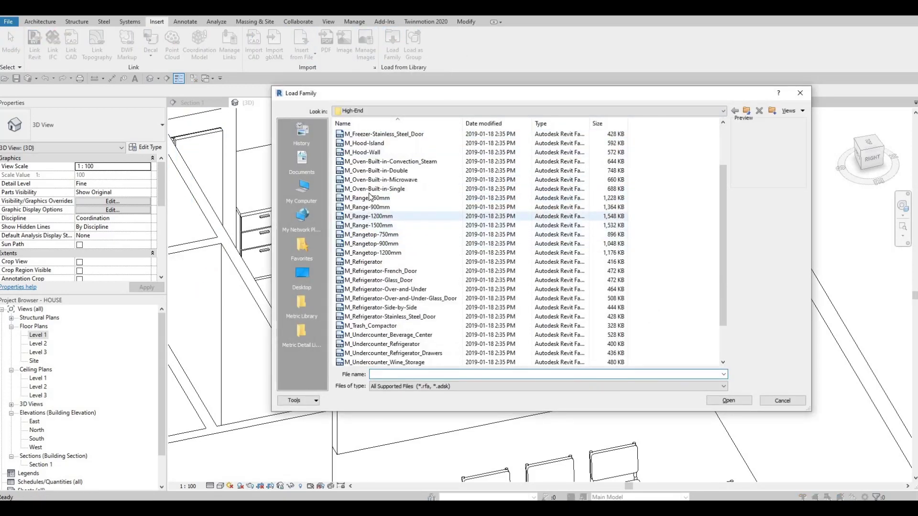
pyautogui.click(368, 273)
pyautogui.press('Down')
pyautogui.press('Down')
pyautogui.press('Down')
pyautogui.press('Down')
pyautogui.press('Down')
pyautogui.press('Down')
pyautogui.press('Down')
pyautogui.press('Down')
pyautogui.press('Down')
pyautogui.press('Down')
pyautogui.press('Down')
pyautogui.press('Down')
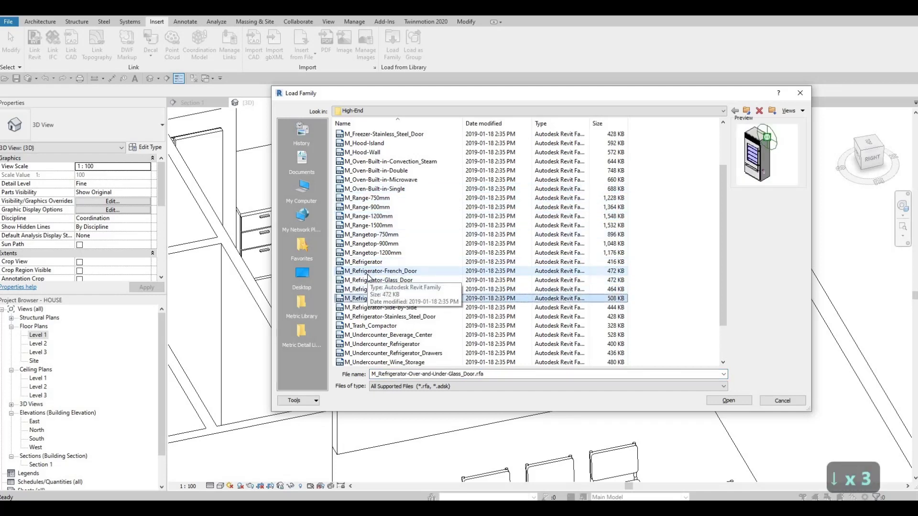
pyautogui.press('Down')
pyautogui.press('Down')
pyautogui.press('Down')
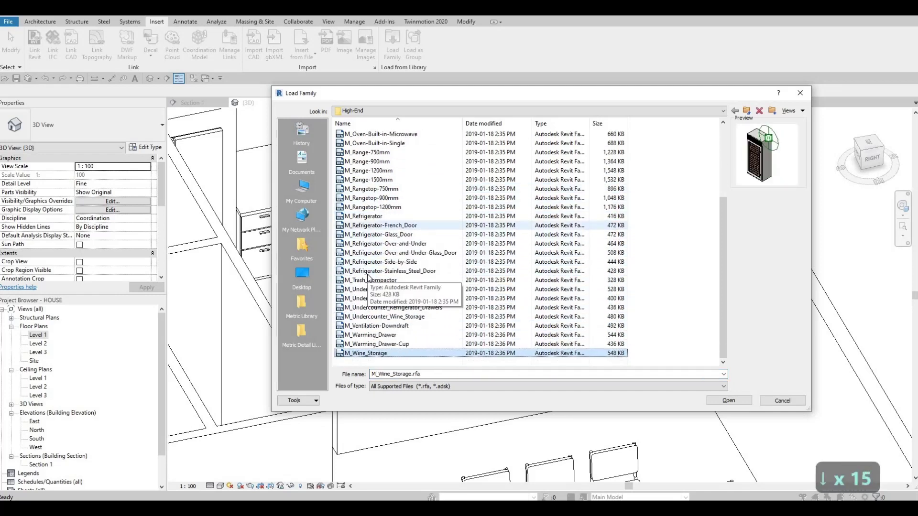
pyautogui.press('Up')
pyautogui.press('Up')
pyautogui.press('Up')
pyautogui.press('Up')
pyautogui.press('Up')
pyautogui.press('Up')
pyautogui.press('Up')
pyautogui.press('Up')
pyautogui.press('Up')
pyautogui.press('Up')
pyautogui.press('Up')
pyautogui.press('Up')
pyautogui.press('Up')
pyautogui.press('Up')
pyautogui.press('Up')
pyautogui.press('Up')
pyautogui.press('Up')
pyautogui.press('Up')
pyautogui.press('Up')
pyautogui.press('Up')
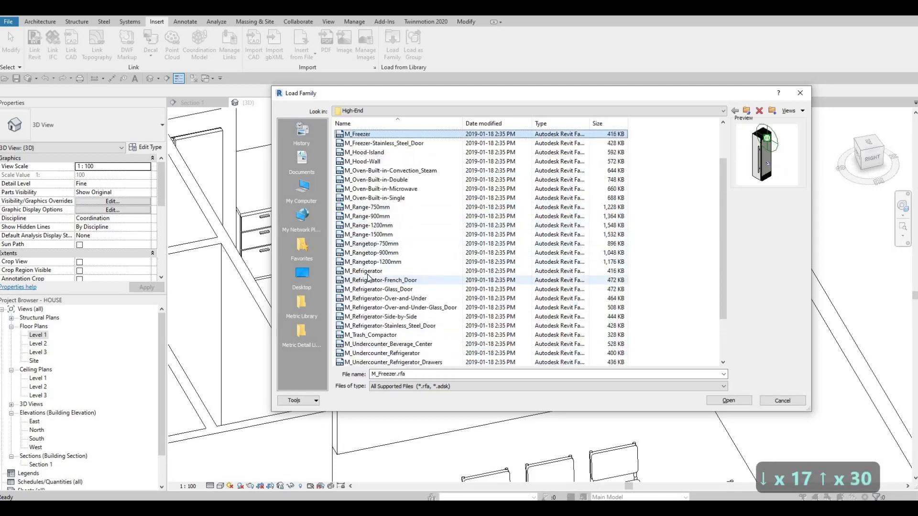
pyautogui.press('Down')
pyautogui.press('Down')
pyautogui.press('Down')
pyautogui.press('Down')
pyautogui.press('Down')
pyautogui.press('Down')
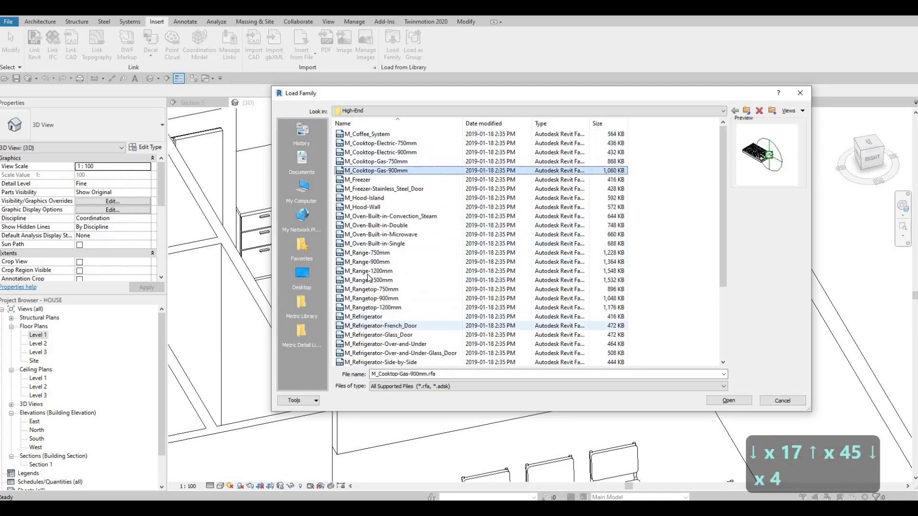
pyautogui.press('Down')
pyautogui.press('Down')
pyautogui.press('Up')
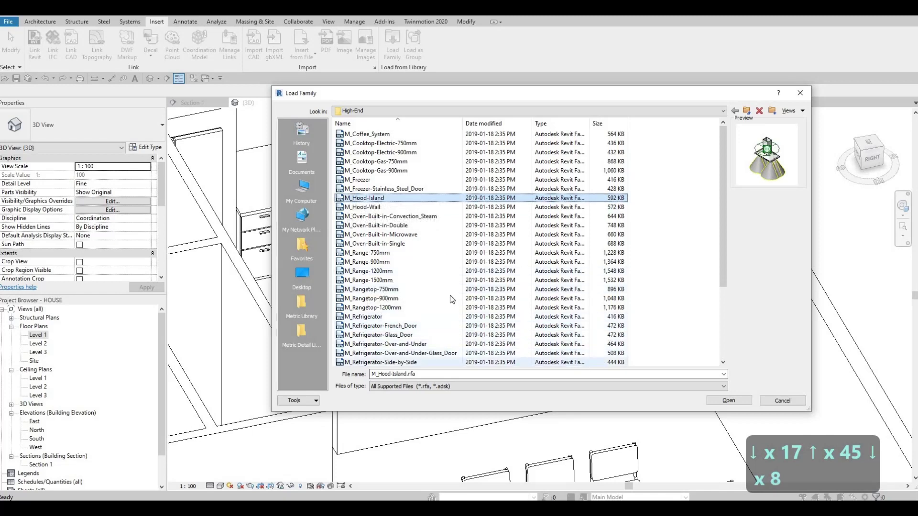
# Step: Load the M_Hood-Island family from the High-End folder into the project
pyautogui.click(356, 189)
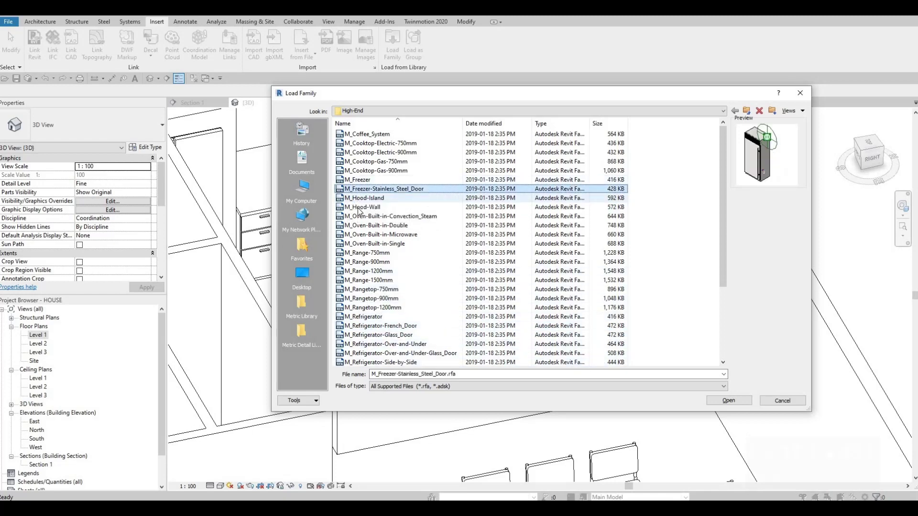
pyautogui.click(359, 206)
pyautogui.click(359, 198)
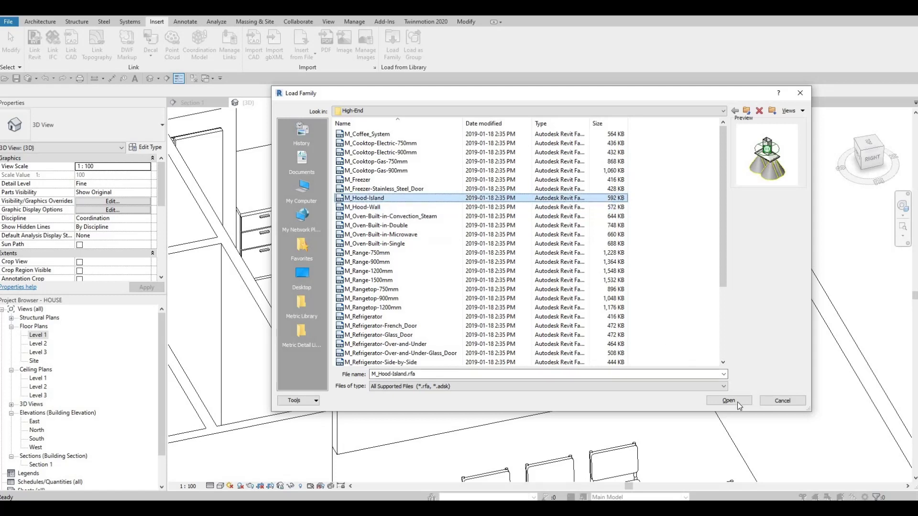
pyautogui.press('Return')
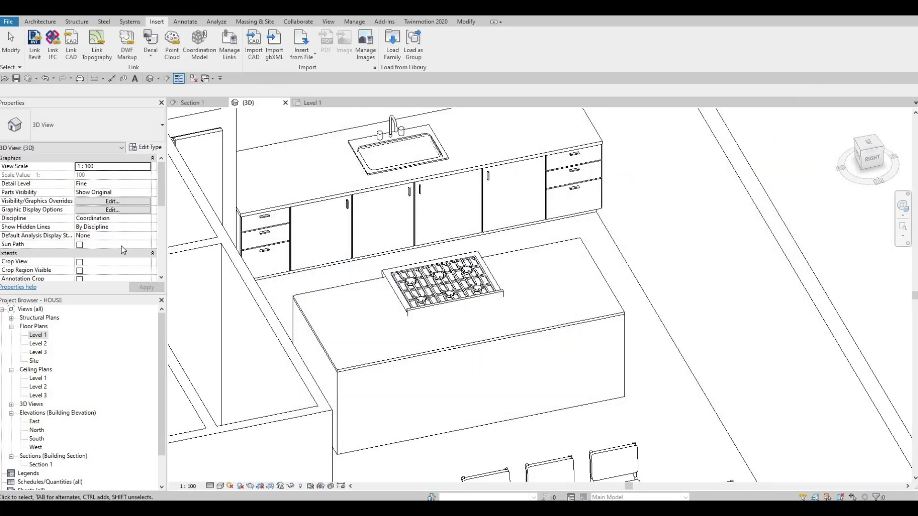
# Step: In the Level 1 plan, place the M_Hood-Island 1100mm component over the rangetop, rotated to line up with it
pyautogui.doubleClick(48, 335)
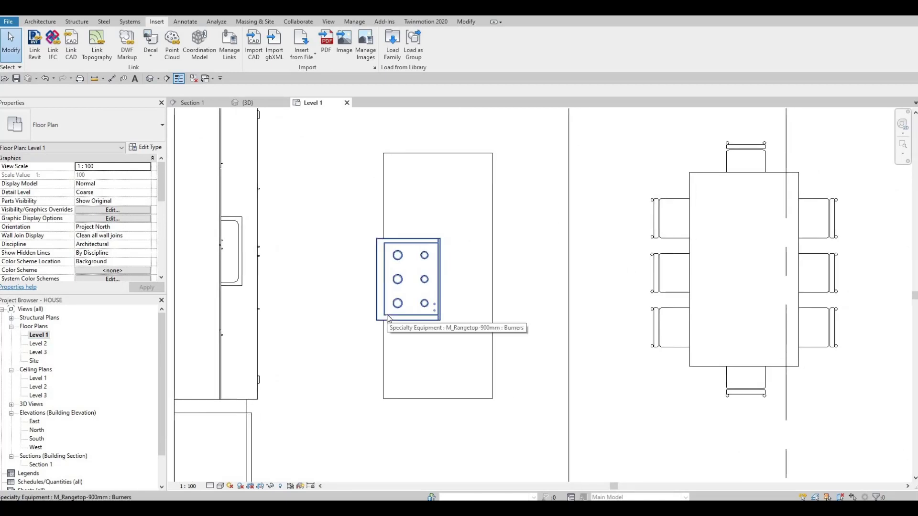
pyautogui.press('c')
pyautogui.press('m')
pyautogui.press('space')
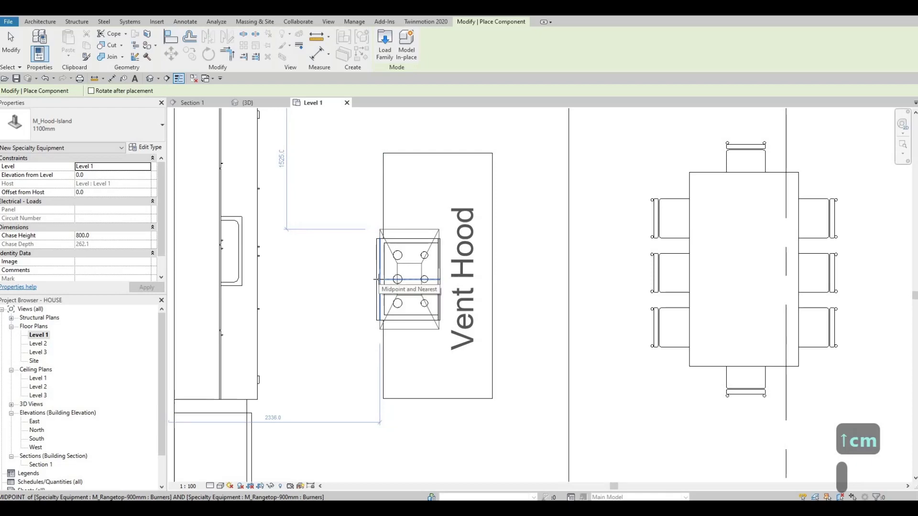
pyautogui.click(414, 284)
pyautogui.press('Escape')
pyautogui.press('Escape')
pyautogui.press('Escape')
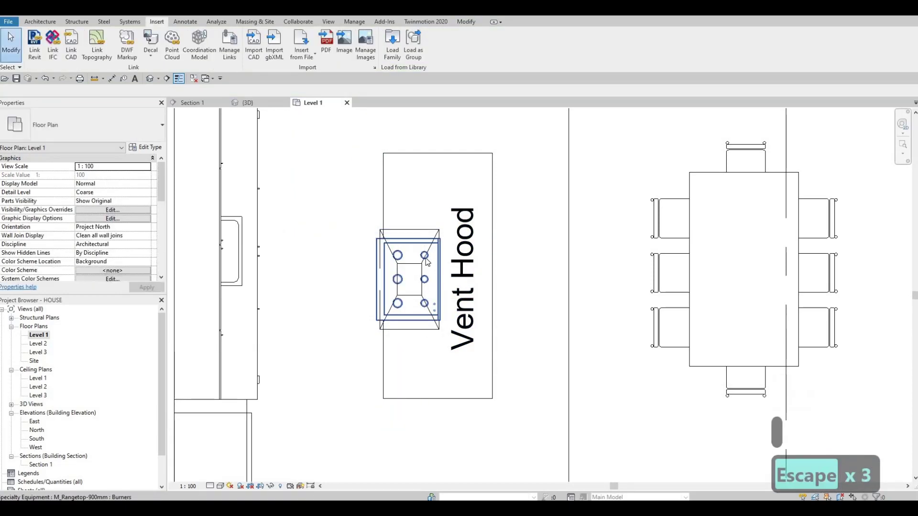
# Step: Turn off Show Label in the island hood's type properties to hide its Vent Hood text
pyautogui.click(432, 249)
pyautogui.press('Escape')
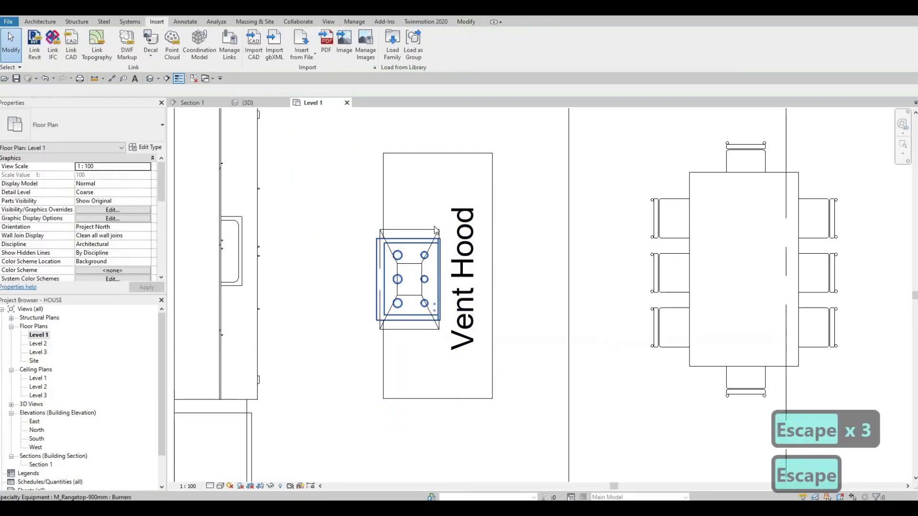
pyautogui.click(391, 229)
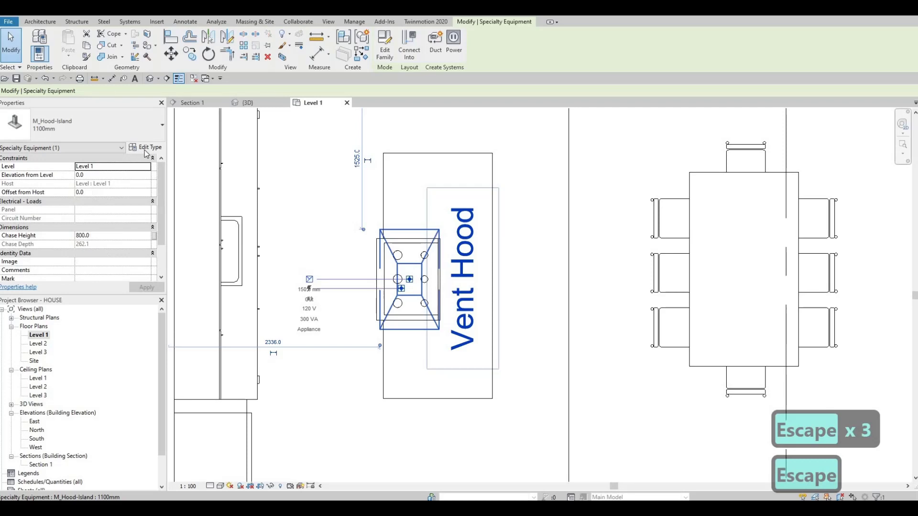
pyautogui.doubleClick(451, 201)
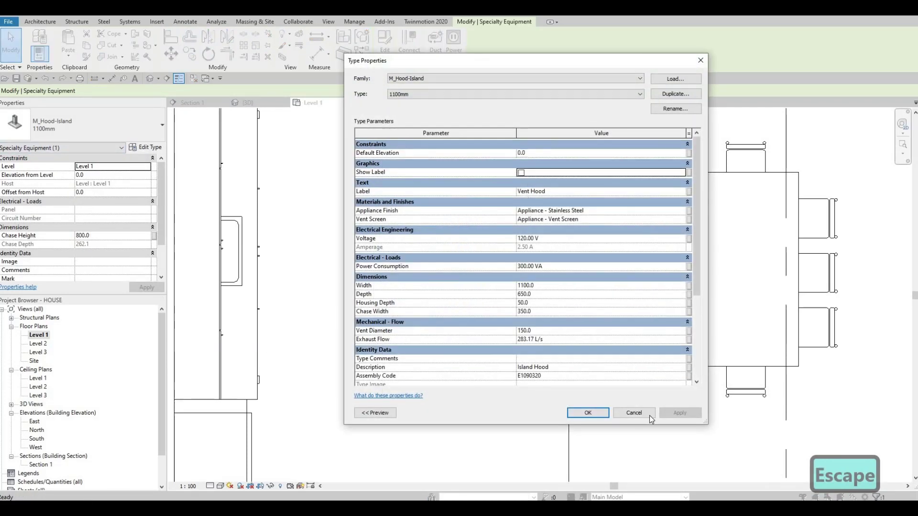
pyautogui.click(598, 415)
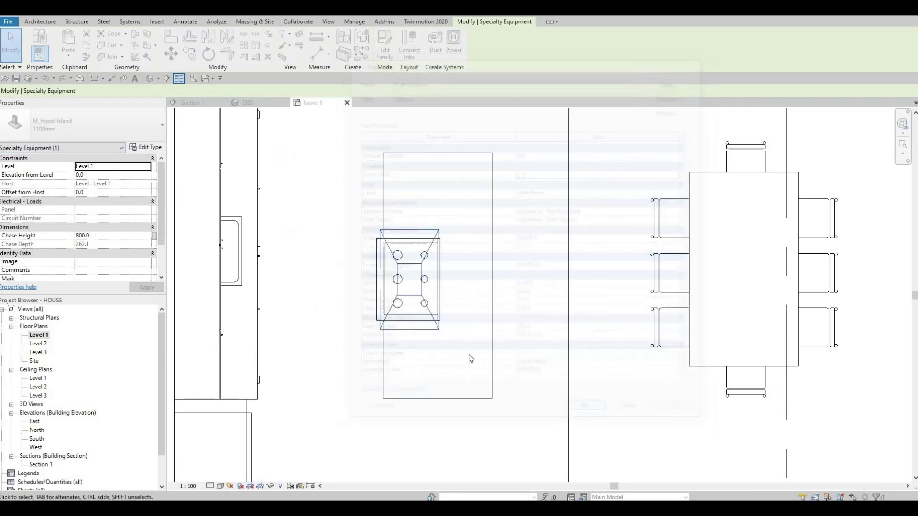
pyautogui.press('Escape')
pyautogui.press('Escape')
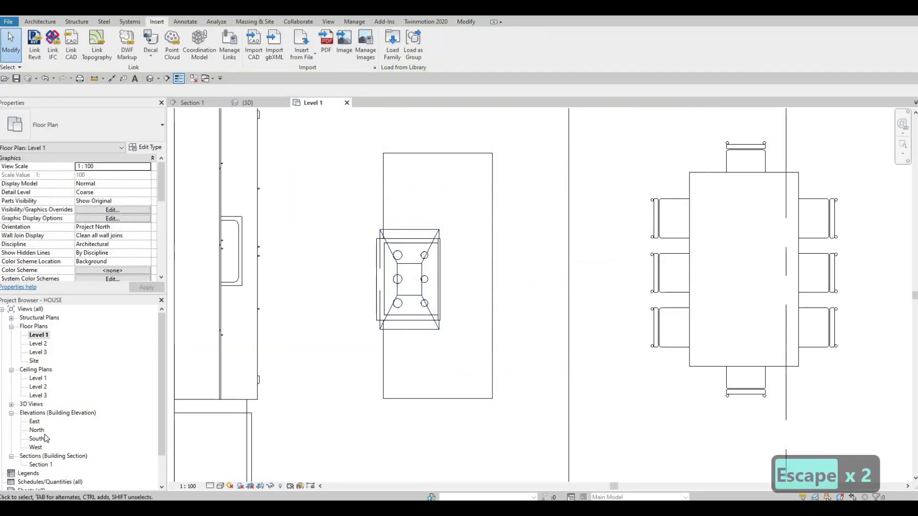
# Step: Inspect Section 1 for the island hood's position relative to the island and Level 2
pyautogui.scroll(-1, 39, 388)
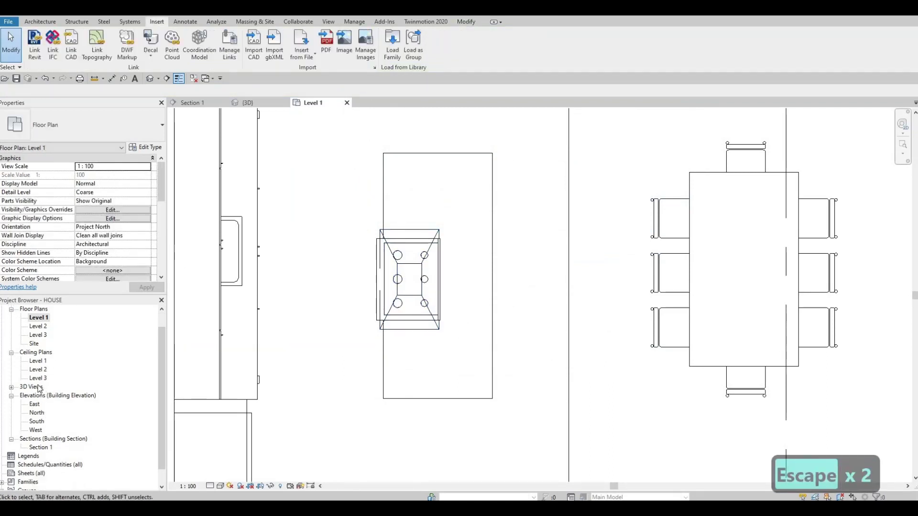
pyautogui.doubleClick(40, 448)
pyautogui.scroll(-2, 330, 371)
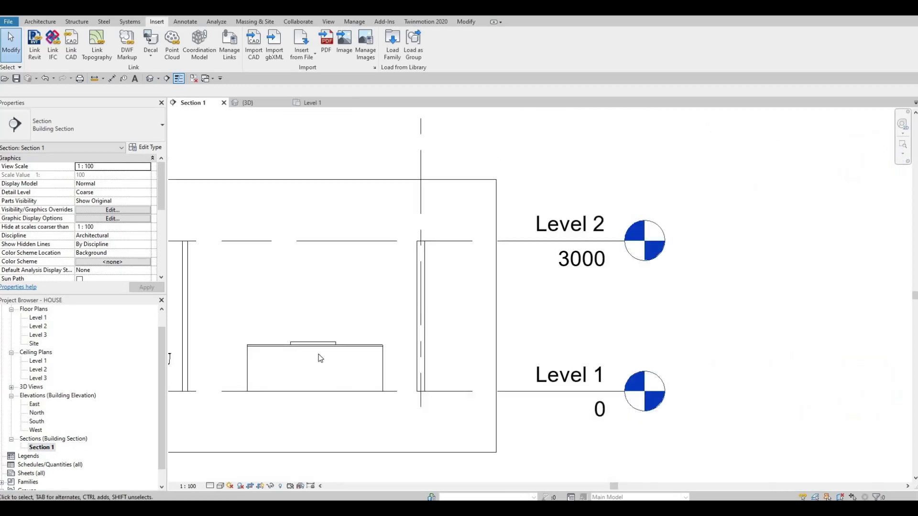
pyautogui.scroll(-1, 323, 354)
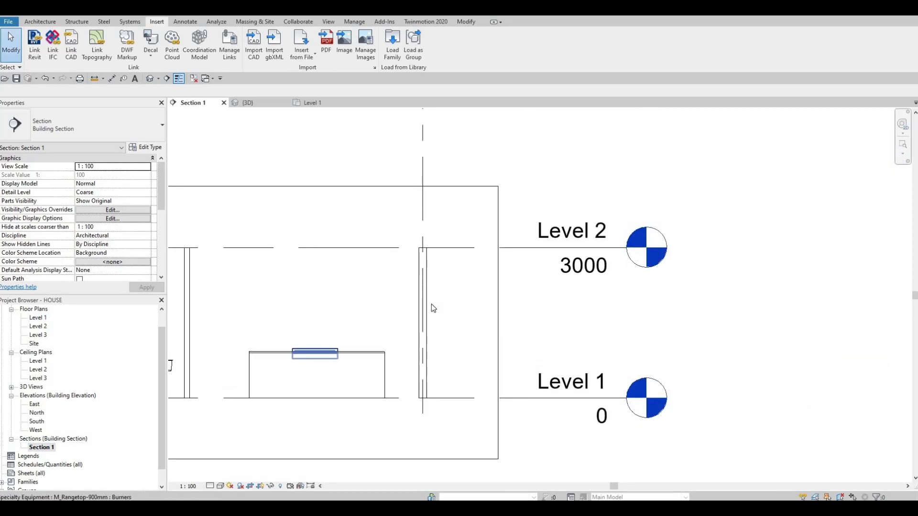
pyautogui.scroll(-2, 427, 293)
pyautogui.scroll(-2, 412, 311)
pyautogui.moveTo(407, 295); pyautogui.dragTo(400, 315, button='middle')
pyautogui.scroll(2, 402, 313)
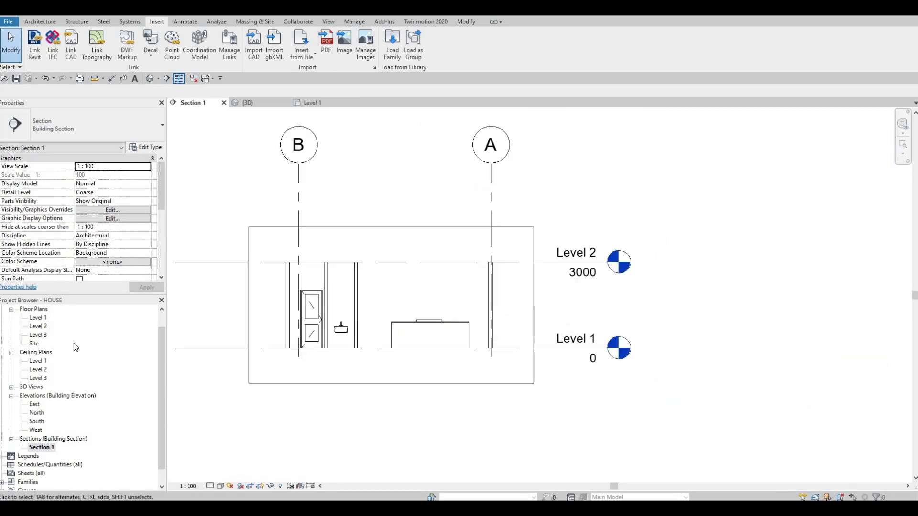
# Step: In the Level 1 plan, set the island hood's elevation from level to 1500 mm
pyautogui.doubleClick(38, 318)
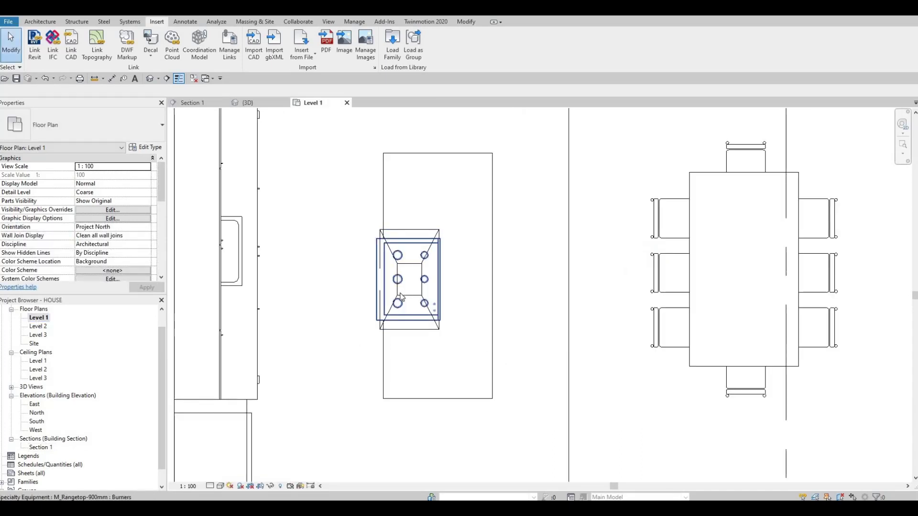
pyautogui.click(397, 290)
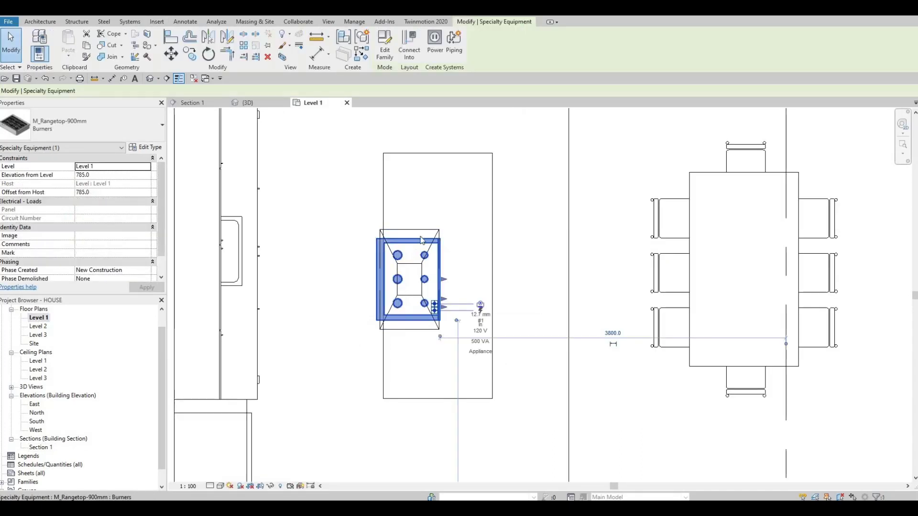
pyautogui.press('Escape')
pyautogui.click(321, 247)
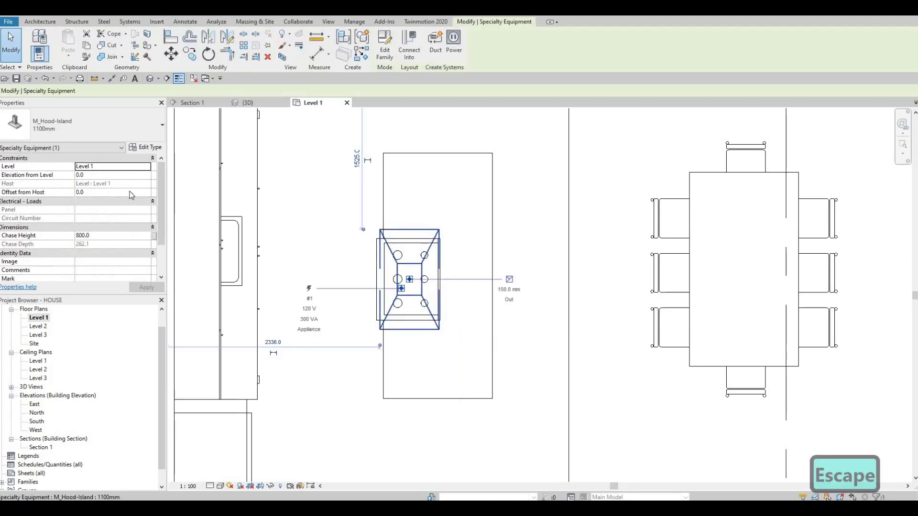
pyautogui.click(103, 175)
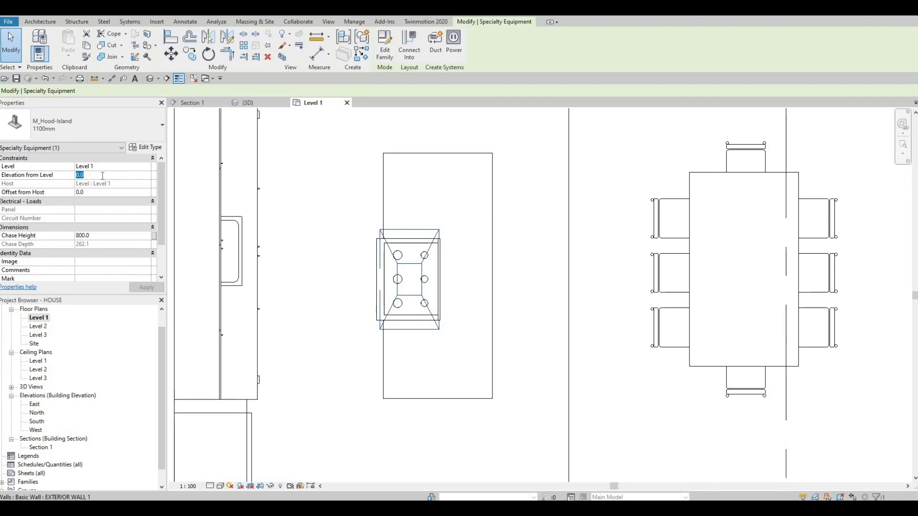
pyautogui.write('1500')
pyautogui.click(143, 288)
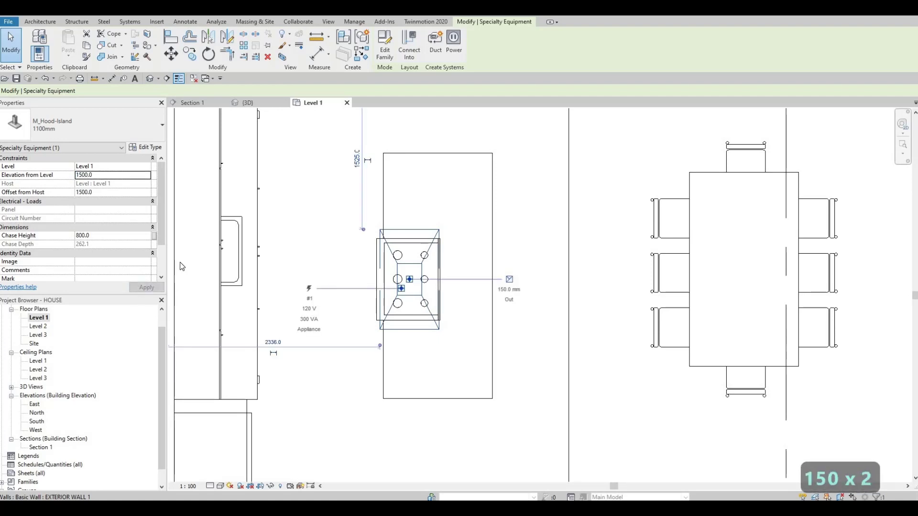
pyautogui.press('Escape')
pyautogui.press('Escape')
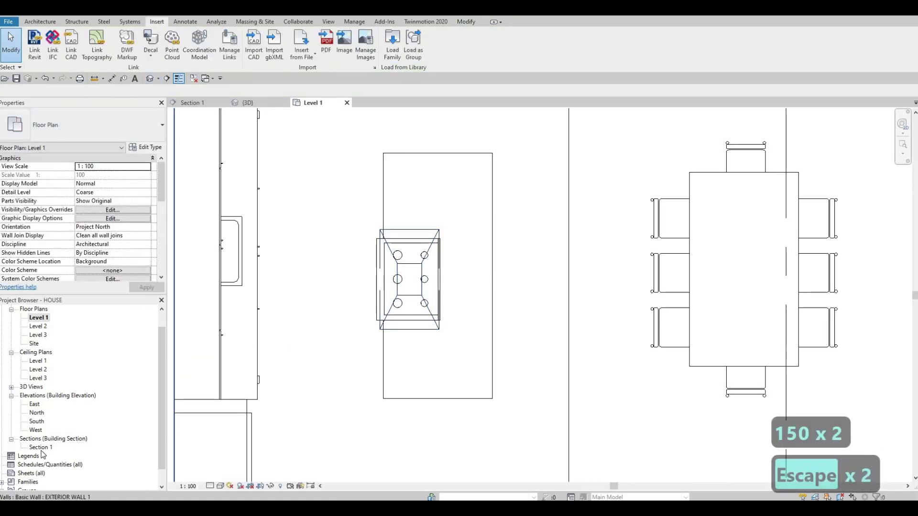
# Step: In Section 1, nudge the island hood up by about 400 mm so its chase ends just below Level 2
pyautogui.click(40, 448)
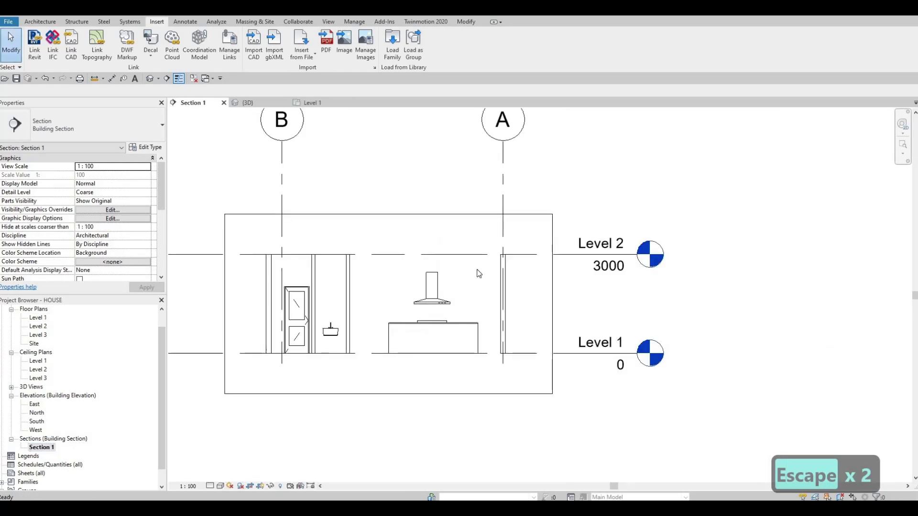
pyautogui.scroll(3, 417, 290)
pyautogui.click(416, 290)
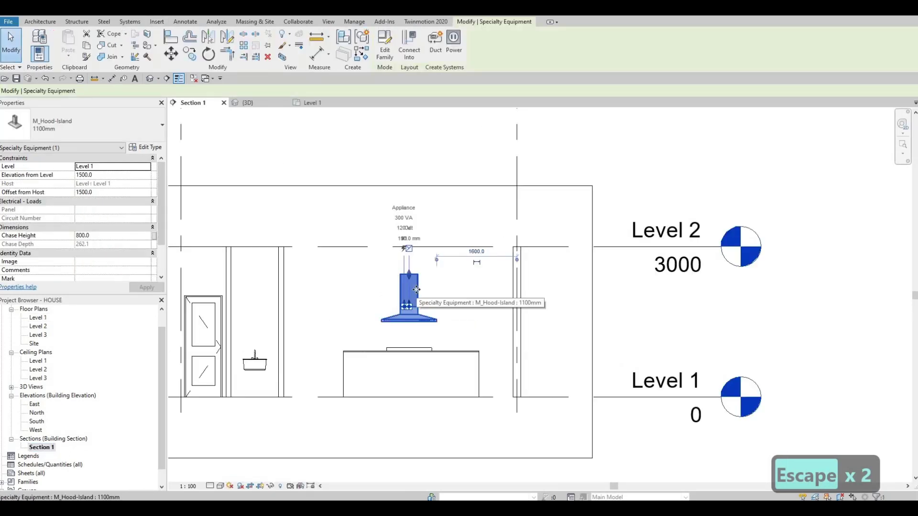
pyautogui.press('Up')
pyautogui.press('Up')
pyautogui.press('Up')
pyautogui.press('Up')
pyautogui.press('Up')
pyautogui.press('Up')
pyautogui.press('Up')
pyautogui.press('Up')
pyautogui.press('Up')
pyautogui.press('Up')
pyautogui.press('Up')
pyautogui.press('Up')
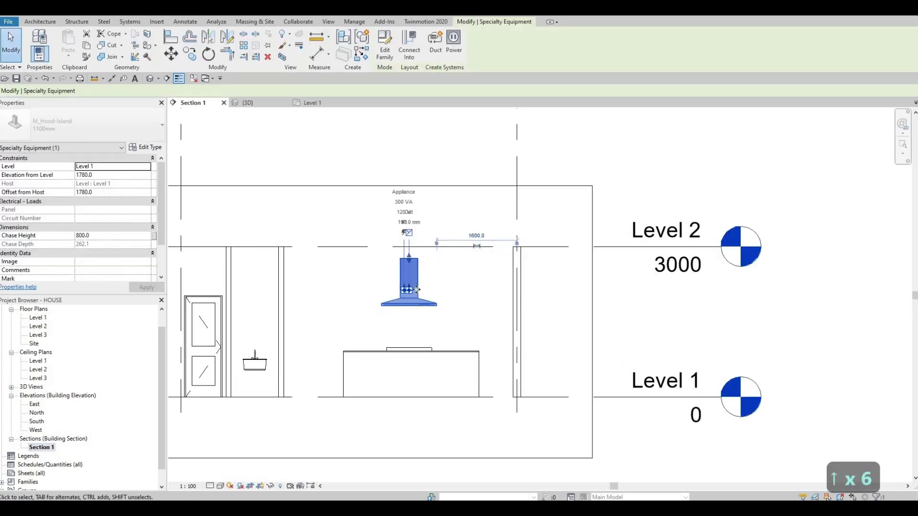
pyautogui.press('Down')
pyautogui.press('Down')
pyautogui.press('Down')
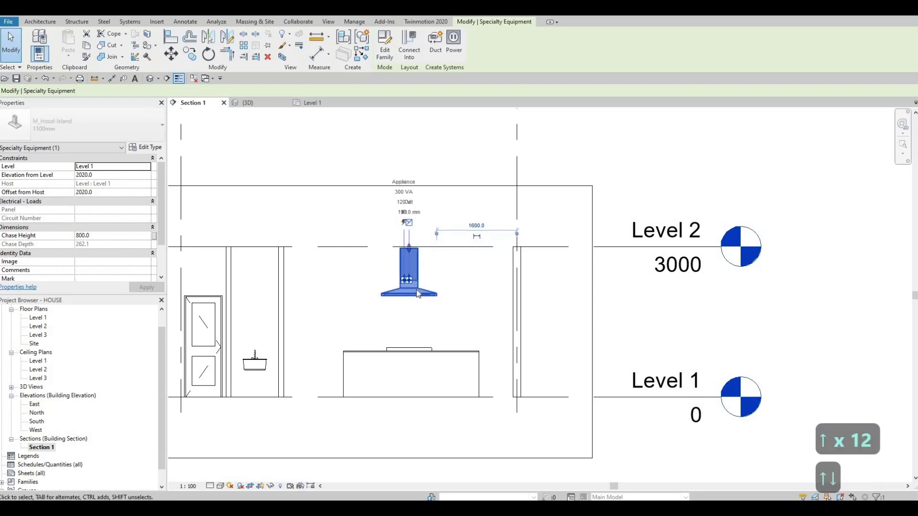
pyautogui.press('Escape')
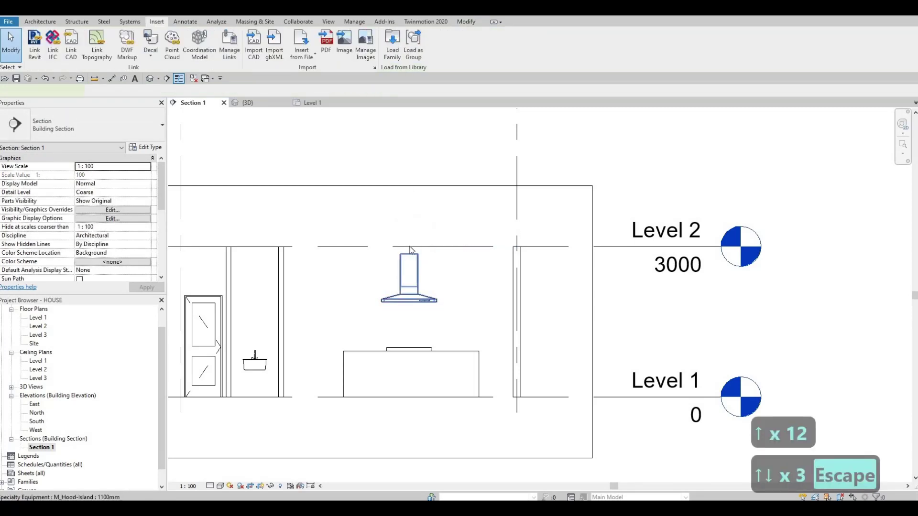
# Step: Extend the island hood's chase up to the Level 2 line in Section 1
pyautogui.click(410, 255)
pyautogui.scroll(4, 412, 252)
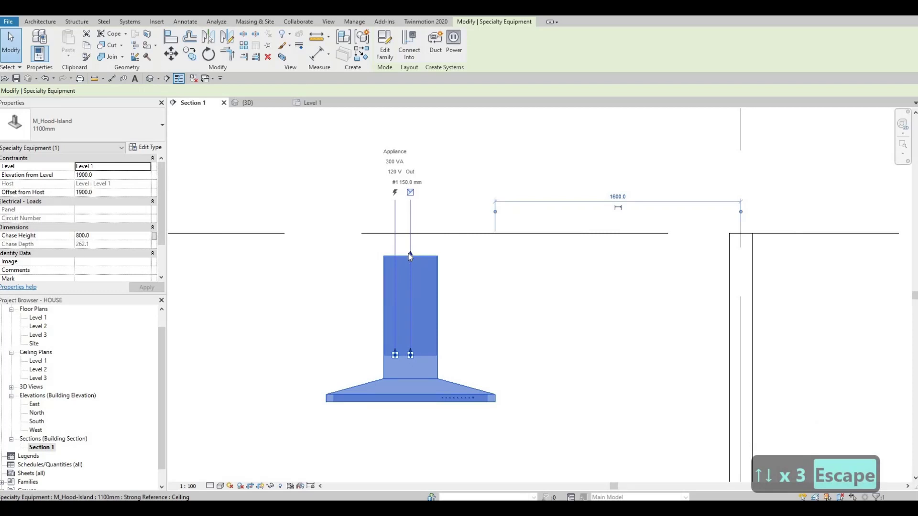
pyautogui.moveTo(409, 252); pyautogui.dragTo(415, 237)
pyautogui.press('Escape')
pyautogui.scroll(-3, 452, 305)
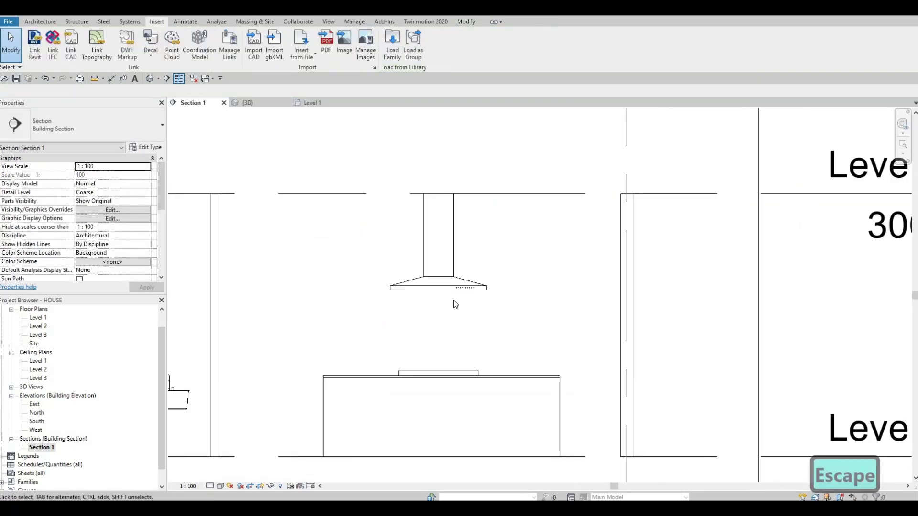
pyautogui.scroll(-2, 453, 304)
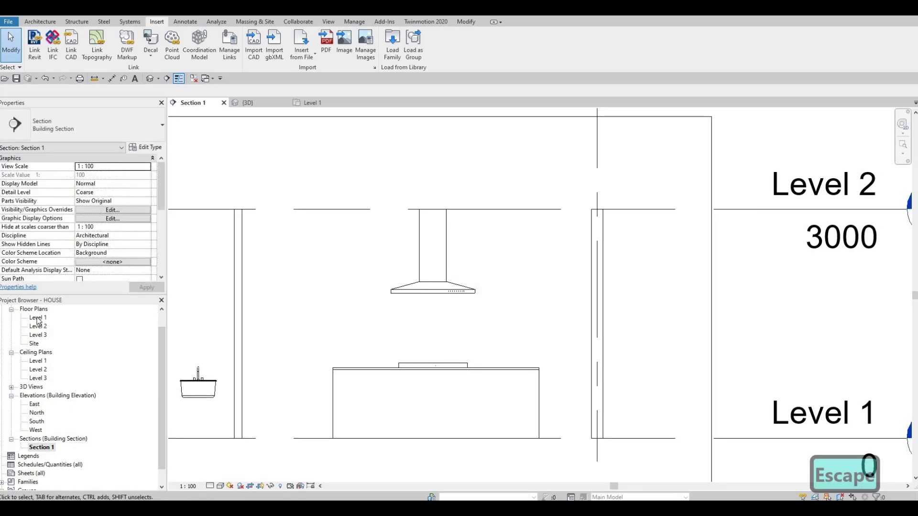
# Step: In the Level 1 plan, rotate the island hood 180° about its default center of rotation
pyautogui.hotkey('ctrl', 'Tab')
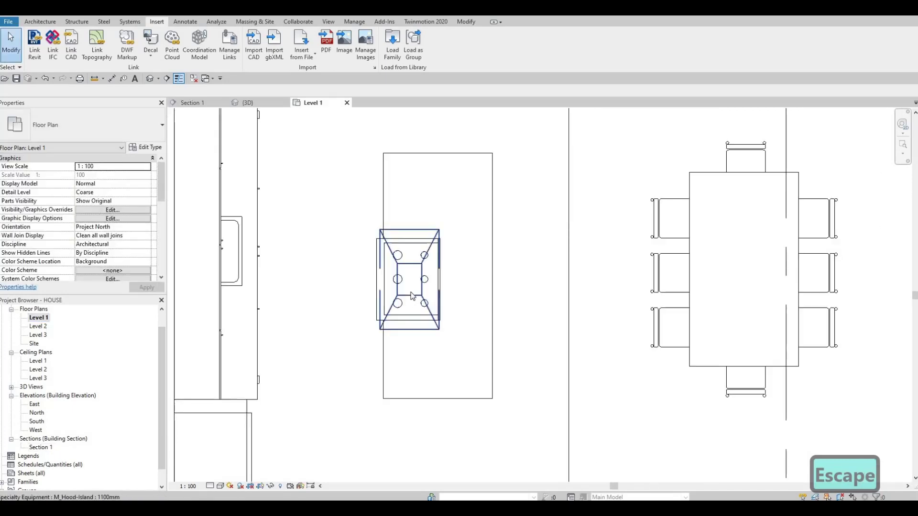
pyautogui.click(370, 286)
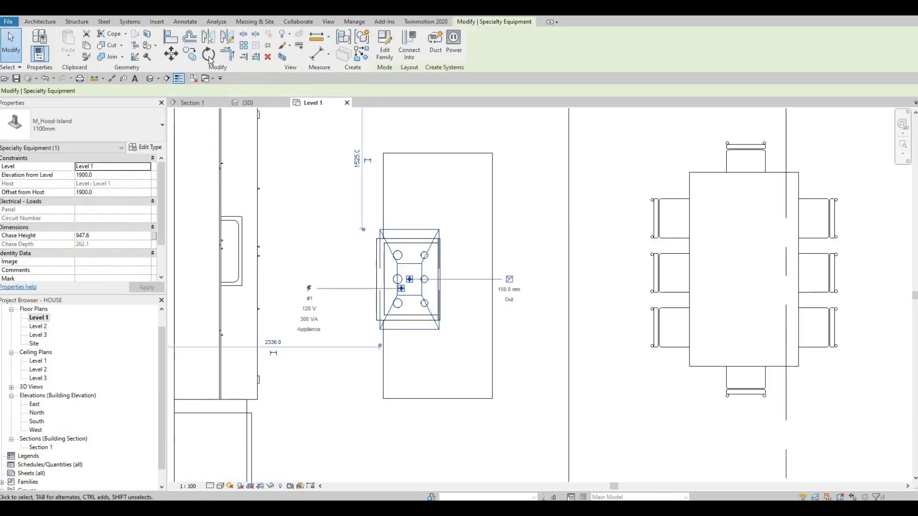
pyautogui.press('r')
pyautogui.press('o')
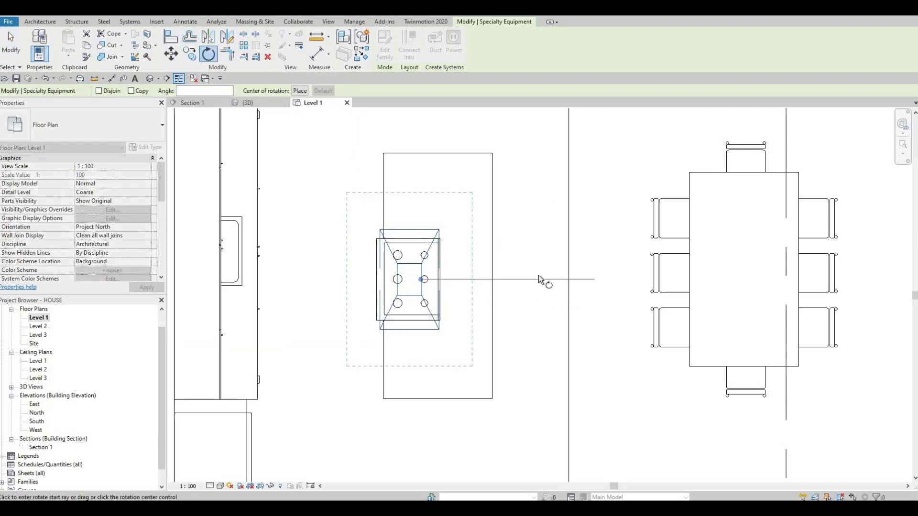
pyautogui.click(538, 278)
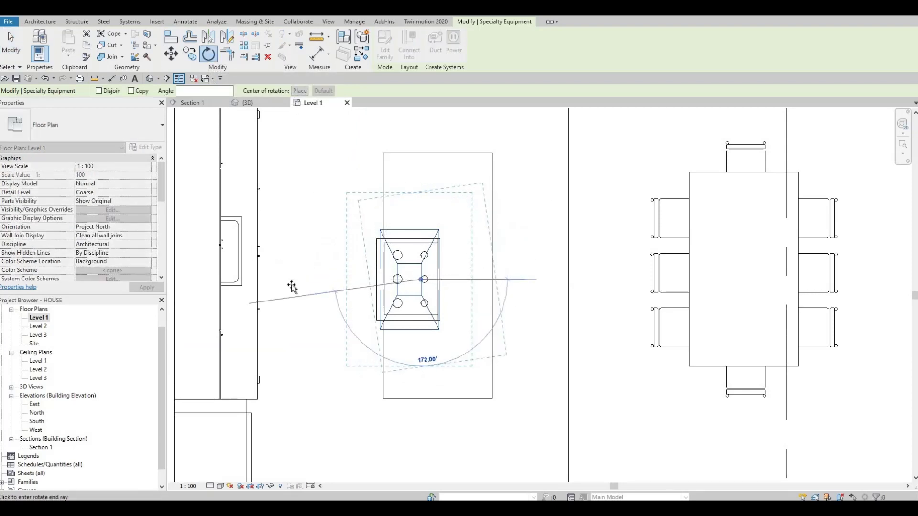
pyautogui.click(387, 306)
pyautogui.press('Escape')
pyautogui.press('Escape')
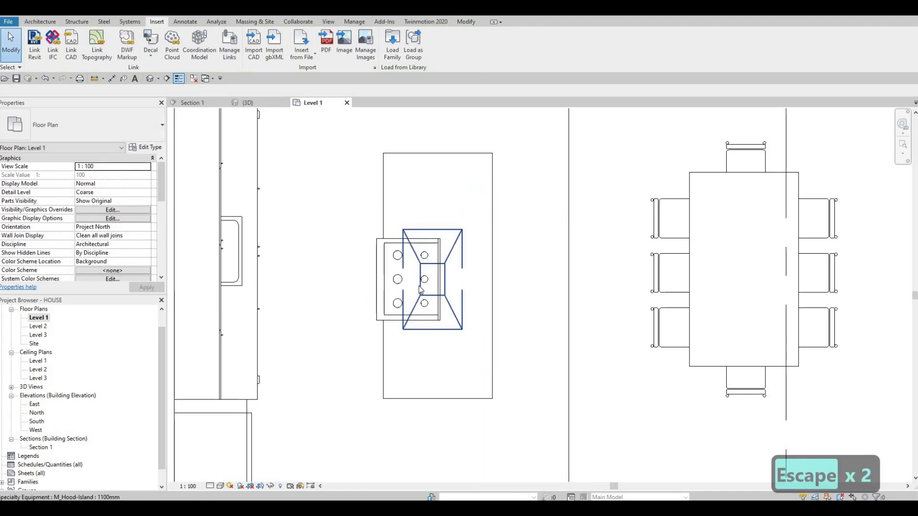
# Step: Nudge the rotated island hood left in plan so it sits over the rangetop's burners
pyautogui.click(420, 287)
pyautogui.press('Left')
pyautogui.press('Left')
pyautogui.press('Left')
pyautogui.press('Left')
pyautogui.press('Left')
pyautogui.press('Left')
pyautogui.press('Left')
pyautogui.press('Left')
pyautogui.press('Left')
pyautogui.press('Left')
pyautogui.press('Left')
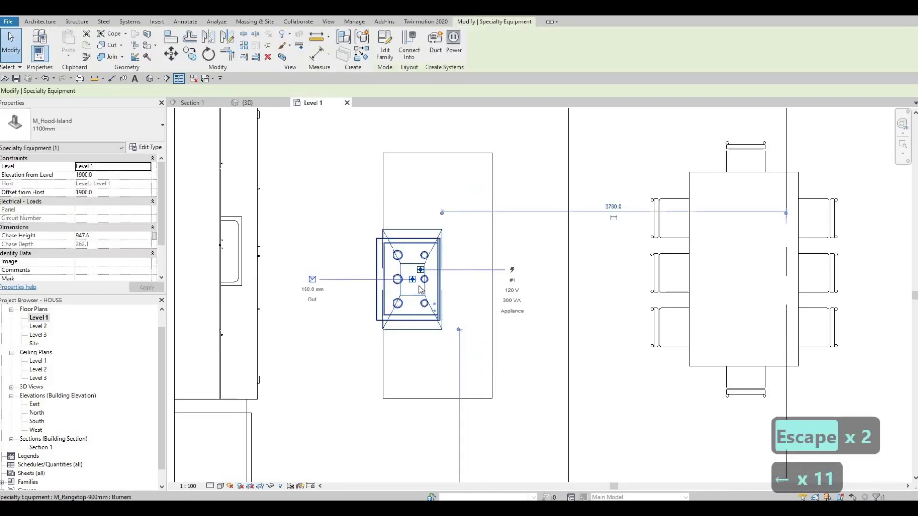
pyautogui.press('Escape')
pyautogui.press('Escape')
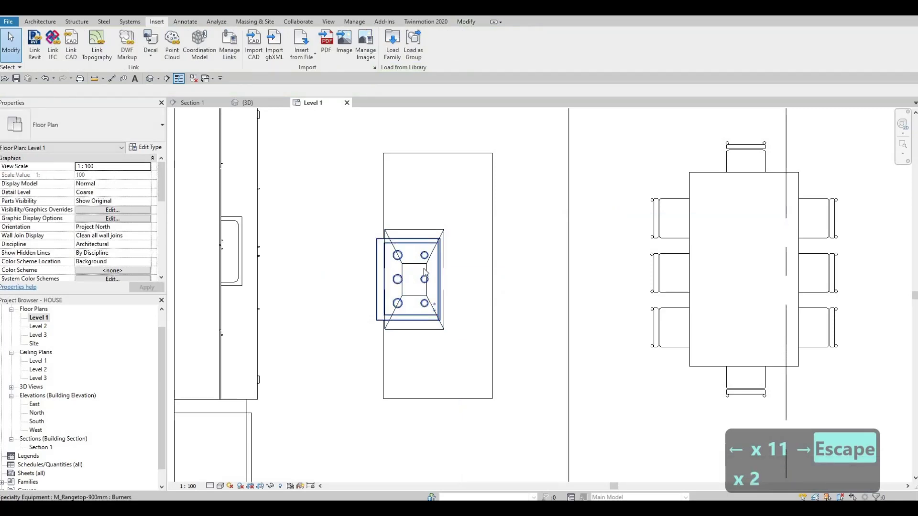
pyautogui.press('Escape')
pyautogui.press('Escape')
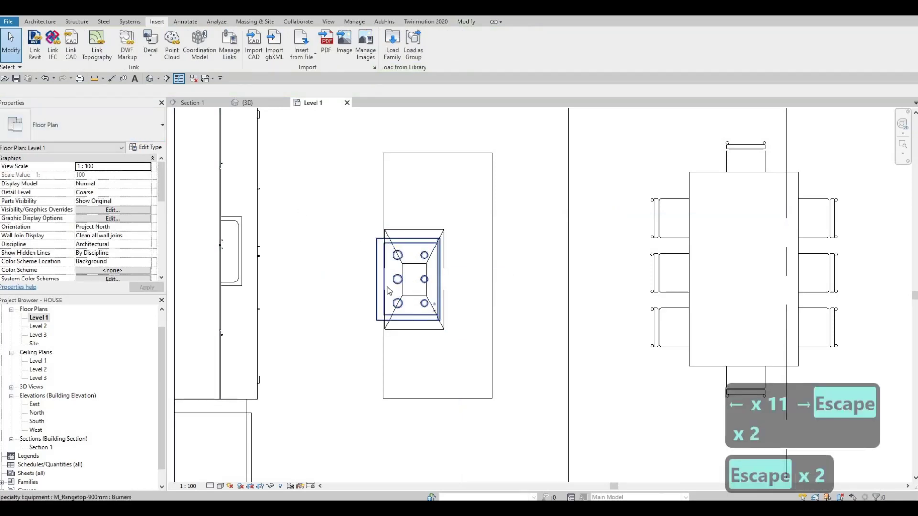
# Step: Start loading a family and browse the Canada library to the Furniture folder's Seating subfolder
pyautogui.scroll(-3, 377, 253)
pyautogui.press('Escape')
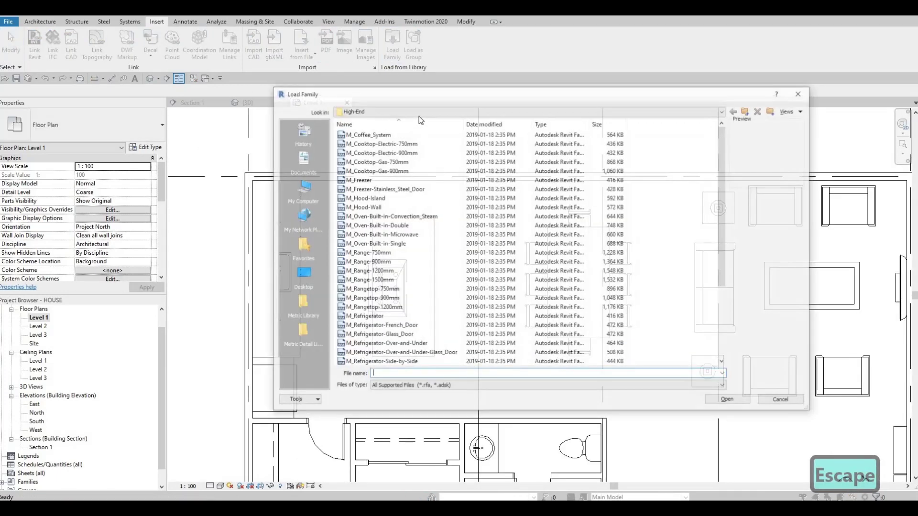
pyautogui.click(418, 109)
pyautogui.scroll(2, 415, 177)
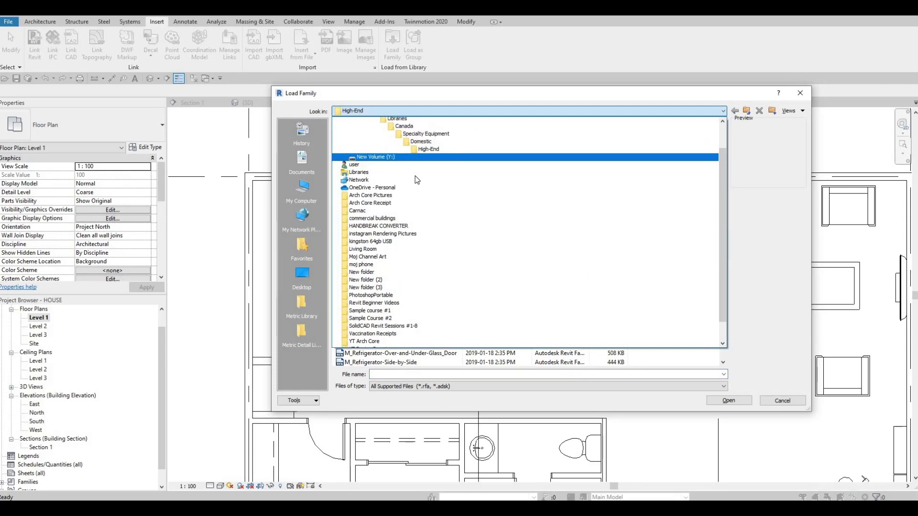
pyautogui.click(402, 168)
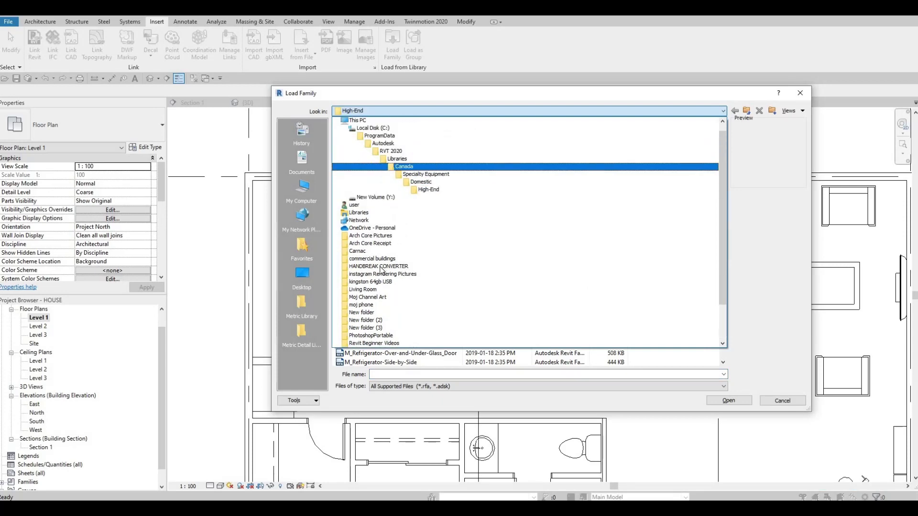
pyautogui.doubleClick(355, 262)
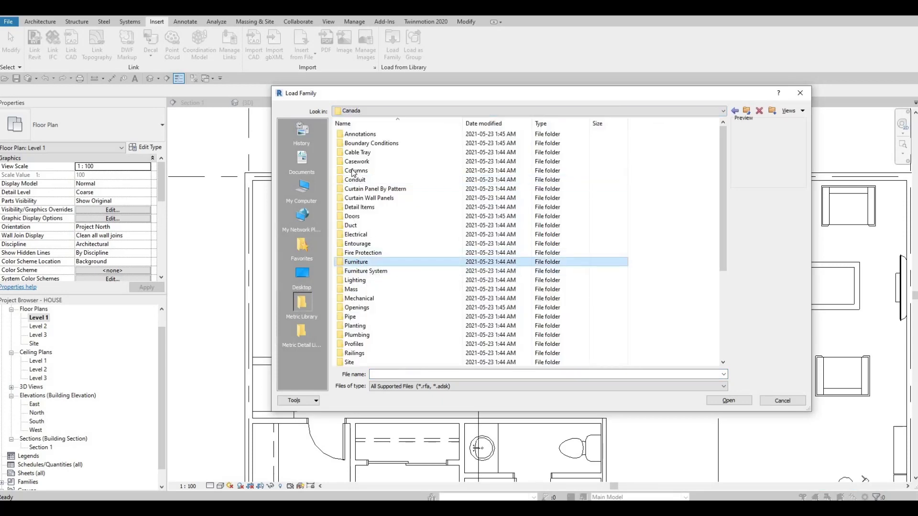
pyautogui.click(368, 144)
pyautogui.press('Return')
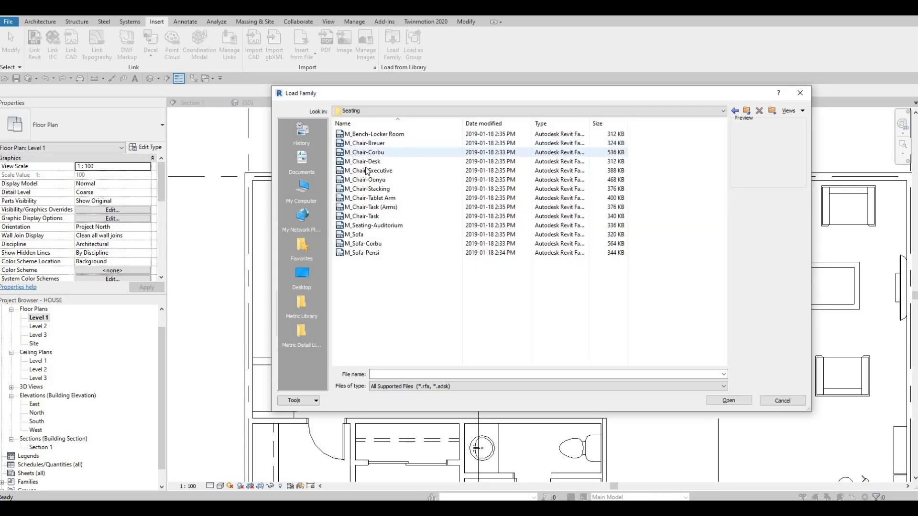
# Step: Preview the Corbu, Executive, Oonyu and Stacking chairs, and load the M_Chair-Stacking family
pyautogui.click(364, 152)
pyautogui.click(368, 170)
pyautogui.click(364, 179)
pyautogui.click(366, 188)
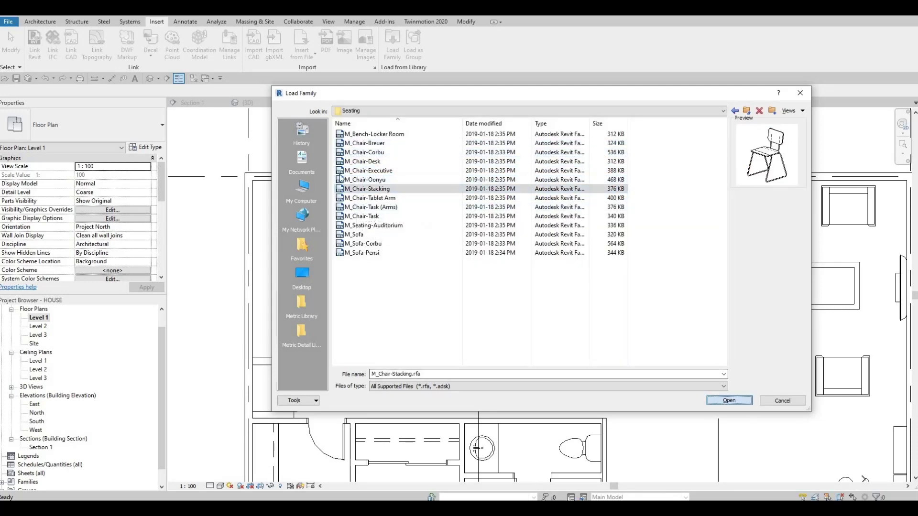
pyautogui.press('Return')
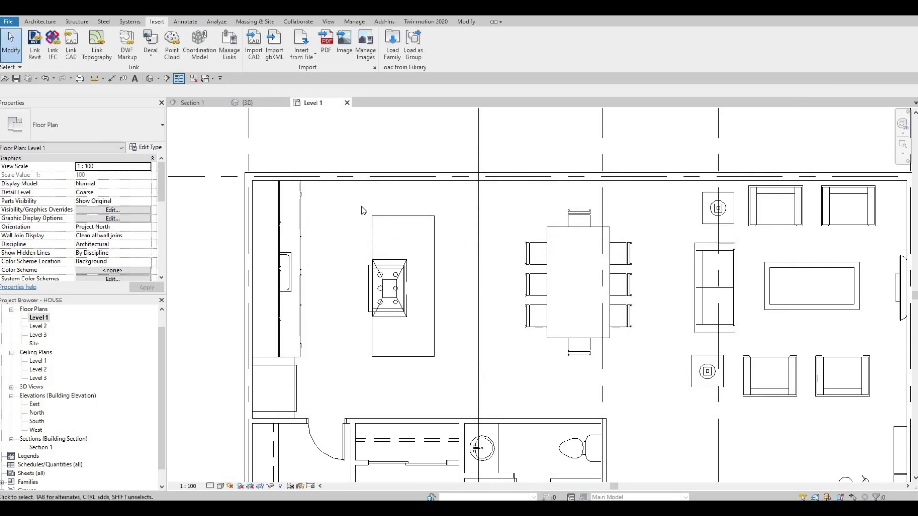
# Step: Place four M_Chair-Stacking chairs on Level 1 in a column along the island's dining-table side, facing the island
pyautogui.press('m')
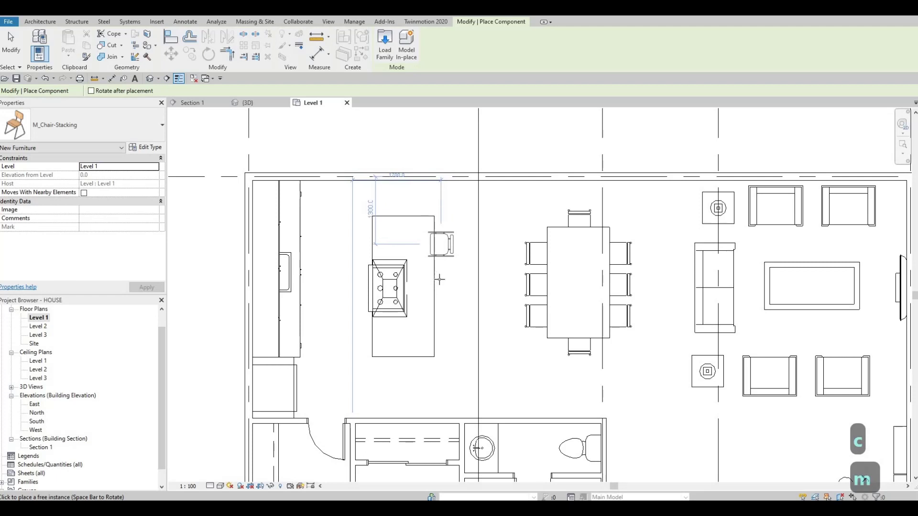
pyautogui.click(441, 245)
pyautogui.click(440, 276)
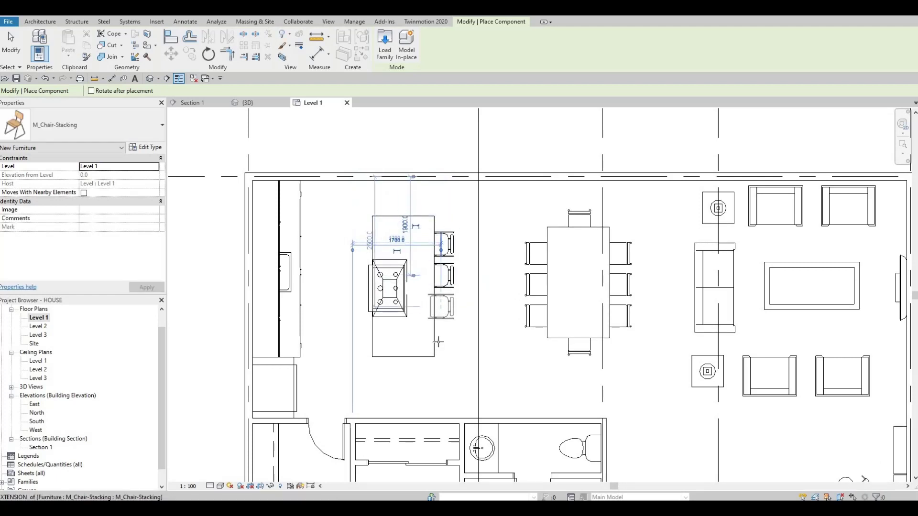
pyautogui.click(438, 316)
pyautogui.click(448, 340)
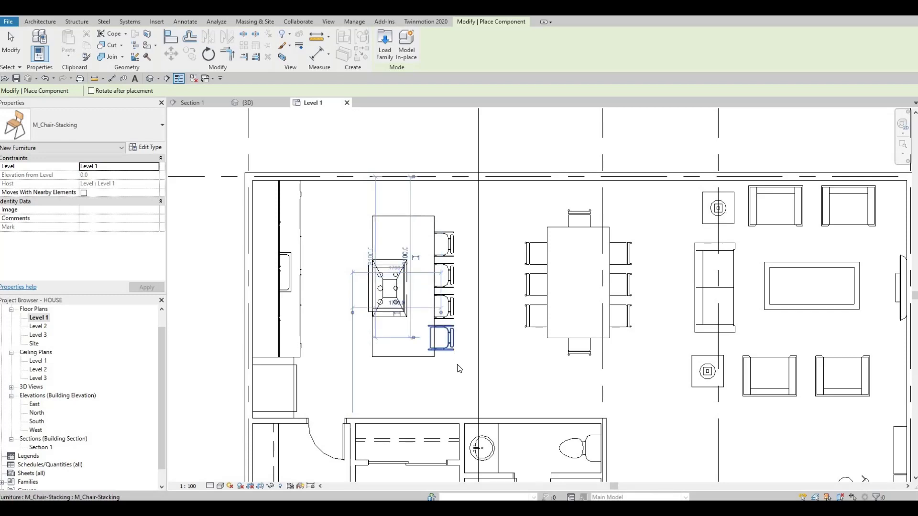
pyautogui.press('Escape')
pyautogui.press('Escape')
pyautogui.press('Escape')
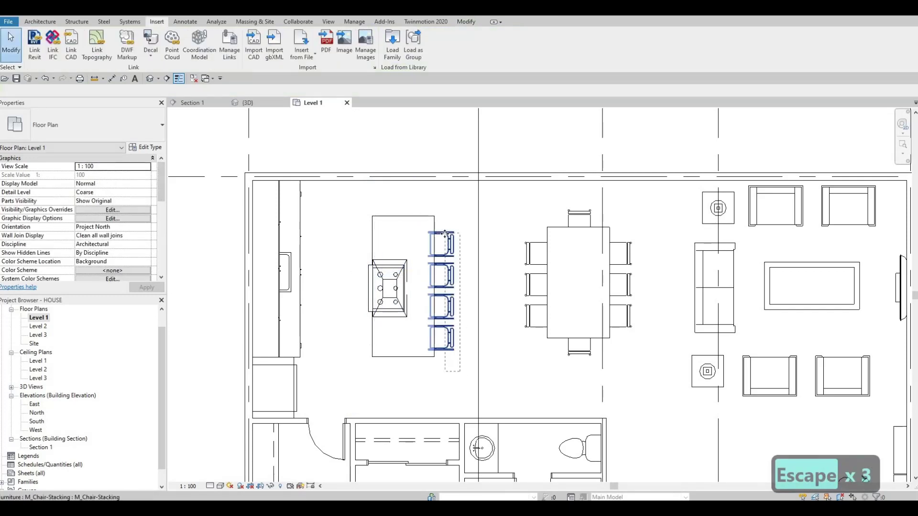
# Step: Nudge all four island chairs together three increments up in plan to center them along the countertop
pyautogui.moveTo(445, 235); pyautogui.dragTo(444, 234)
pyautogui.press('Up')
pyautogui.press('Up')
pyautogui.press('Up')
pyautogui.press('Escape')
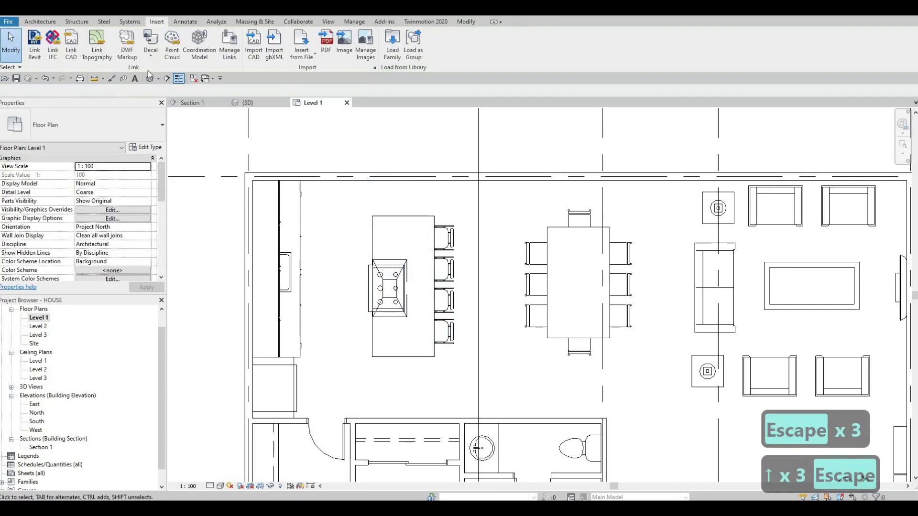
pyautogui.press('Escape')
# Step: Examine the island, rangetop, vent hood and stacking chairs from several angles in the 3D view
pyautogui.click(149, 78)
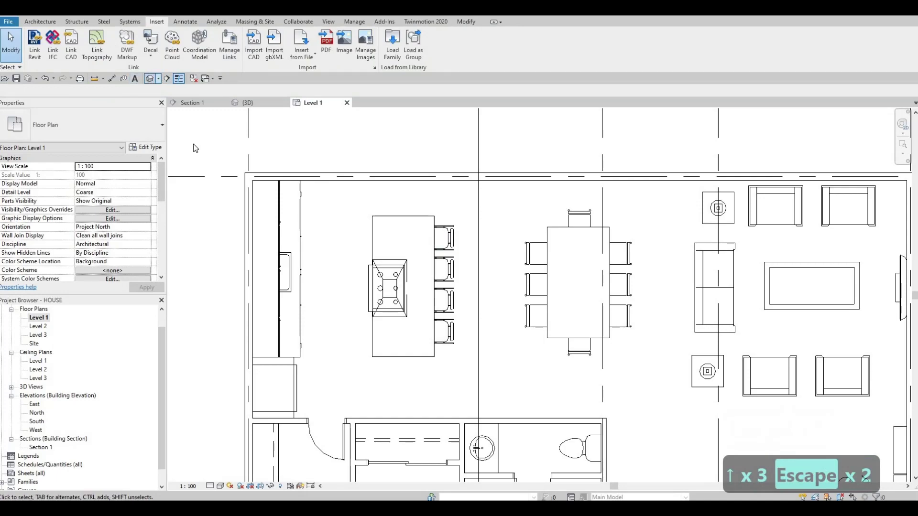
pyautogui.keyDown('shift'); pyautogui.moveTo(288, 272); pyautogui.dragTo(359, 330, button='middle'); pyautogui.keyUp('shift')
pyautogui.keyDown('shift'); pyautogui.moveTo(359, 329); pyautogui.dragTo(476, 354, button='middle'); pyautogui.keyUp('shift')
pyautogui.scroll(-2, 358, 342)
pyautogui.scroll(-3, 344, 330)
pyautogui.scroll(4, 344, 332)
pyautogui.scroll(-3, 338, 352)
pyautogui.scroll(4, 348, 369)
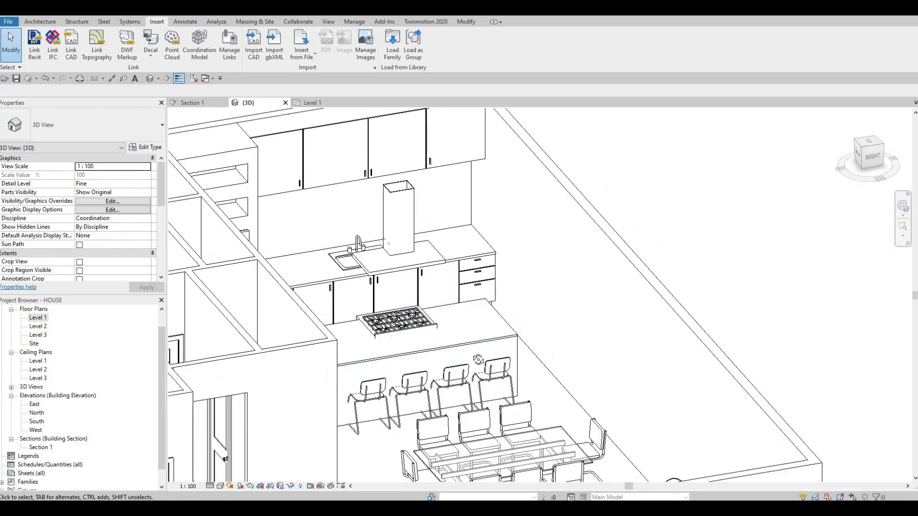
pyautogui.keyDown('shift'); pyautogui.moveTo(449, 355); pyautogui.dragTo(463, 362, button='middle'); pyautogui.keyUp('shift')
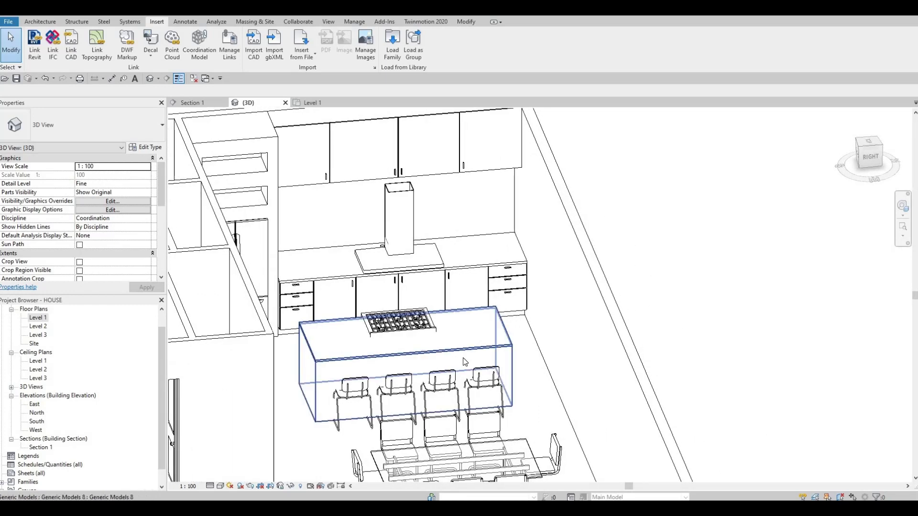